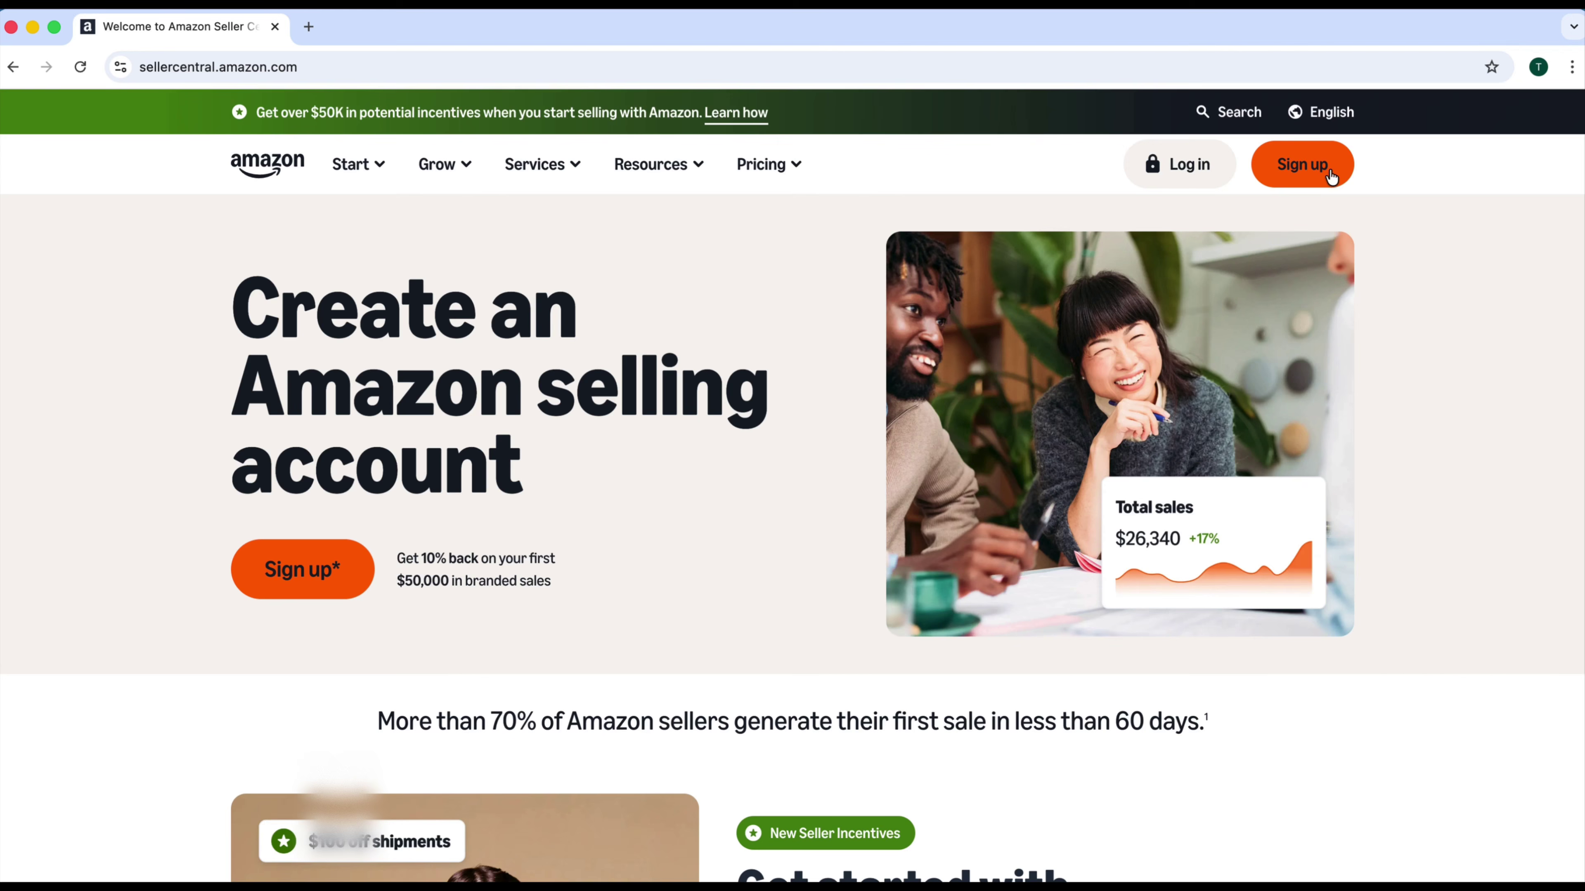
Step: Start a new Amazon seller account sign-up and enter the seller's email address
click(1313, 174)
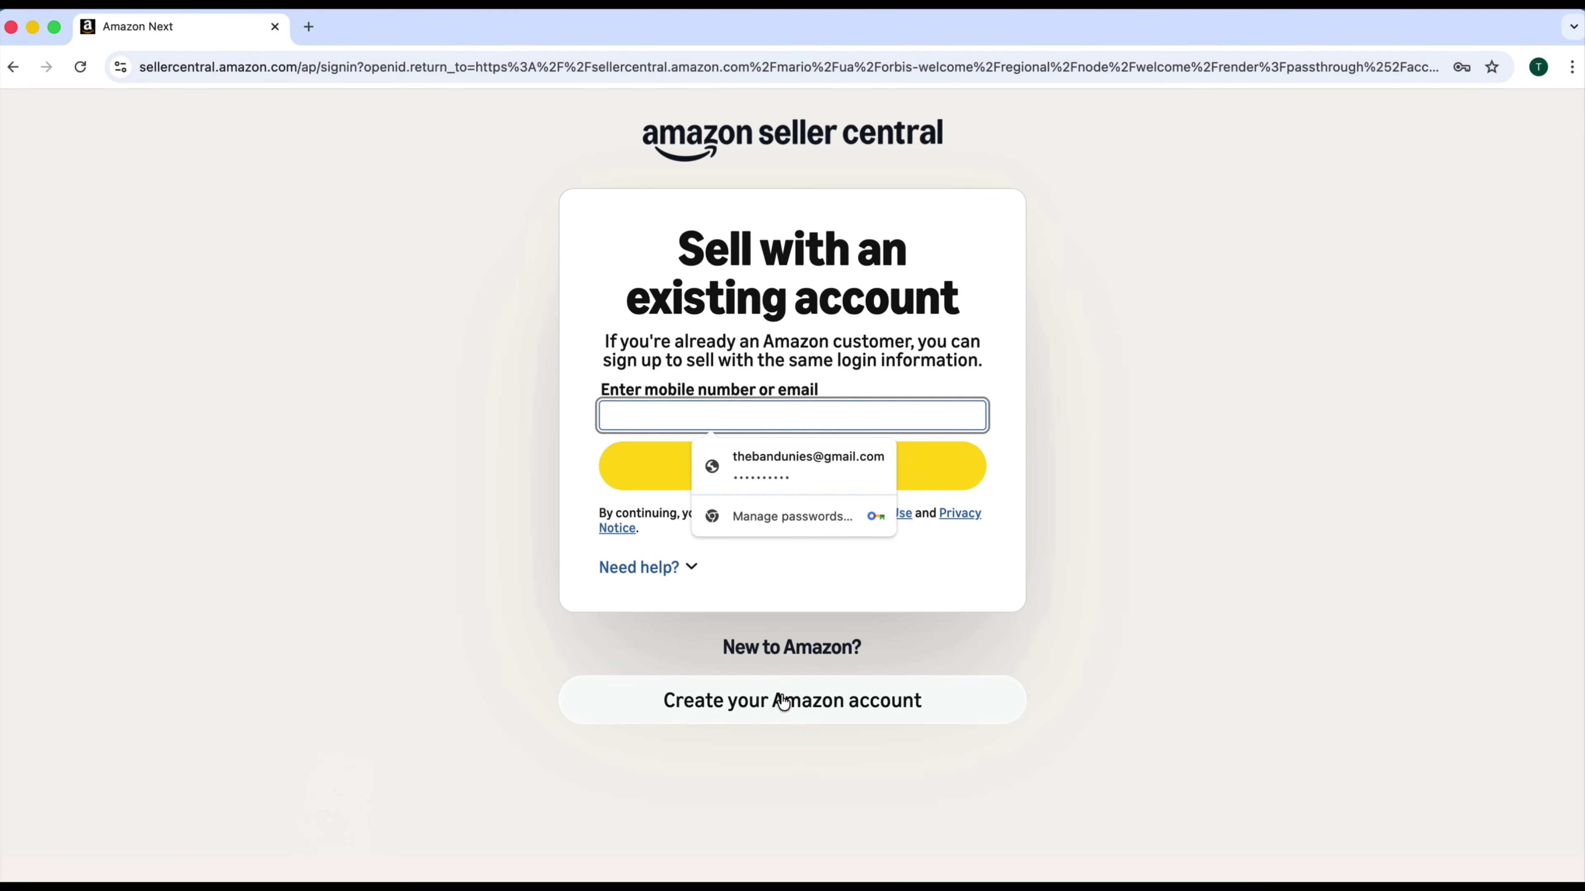
click(761, 708)
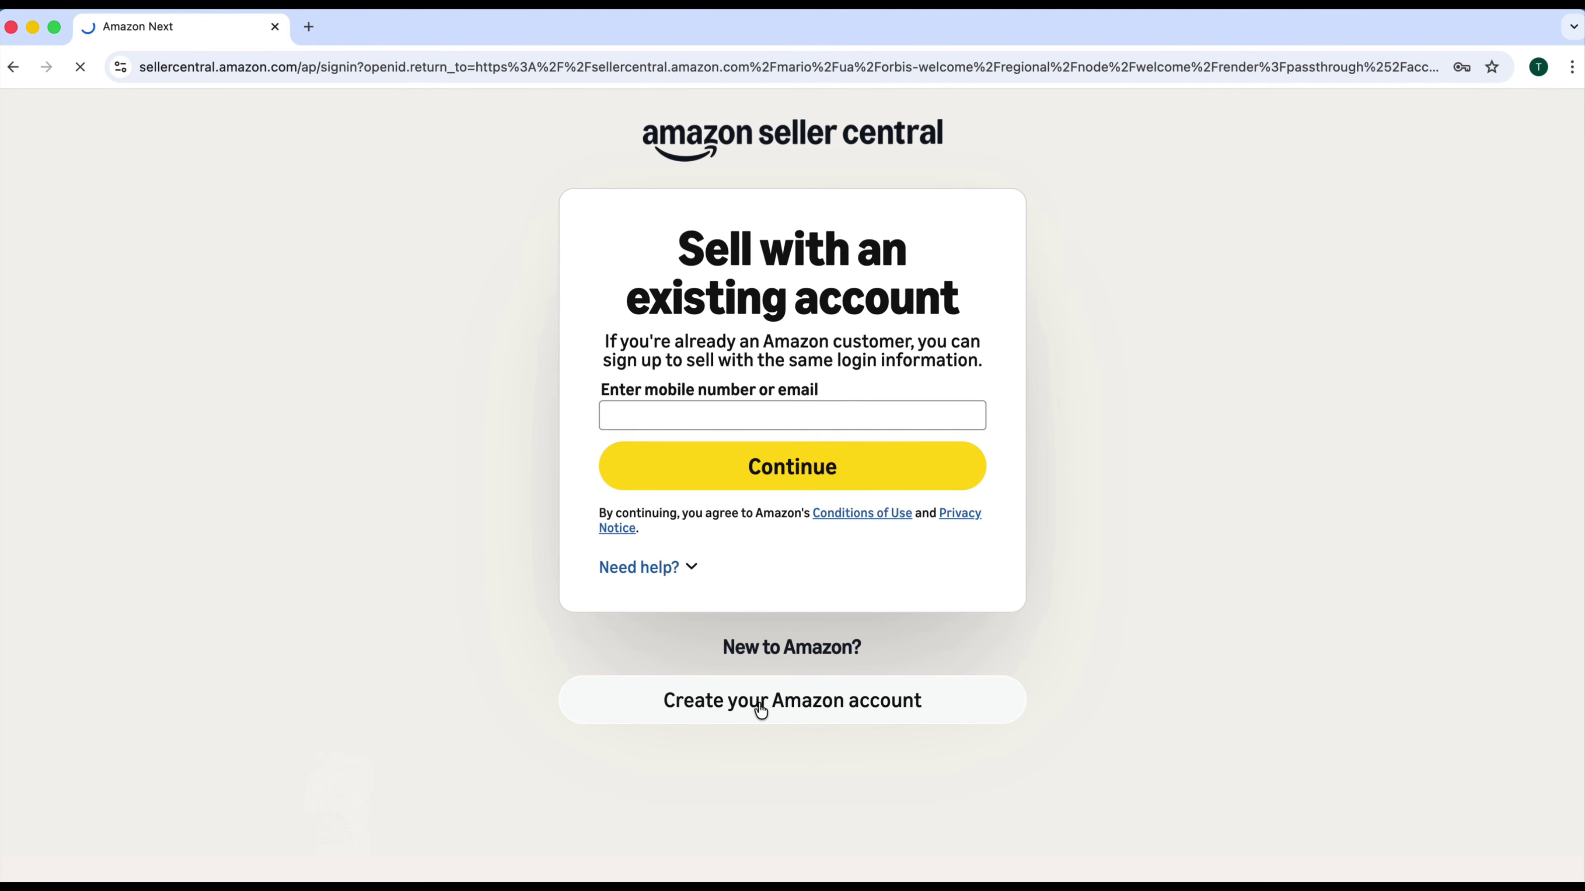
click(743, 460)
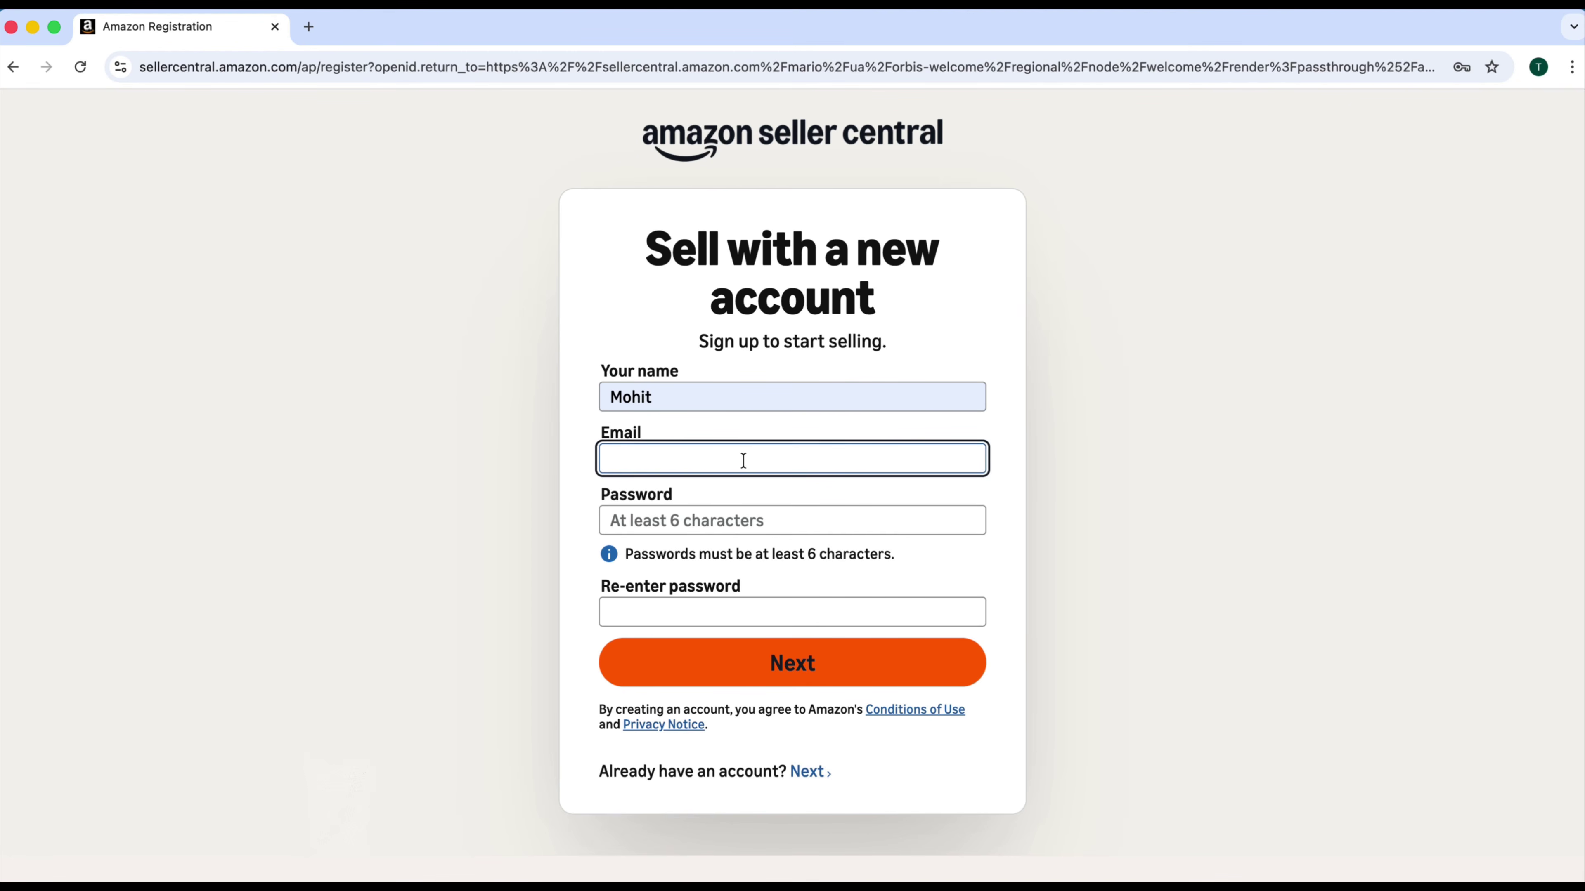
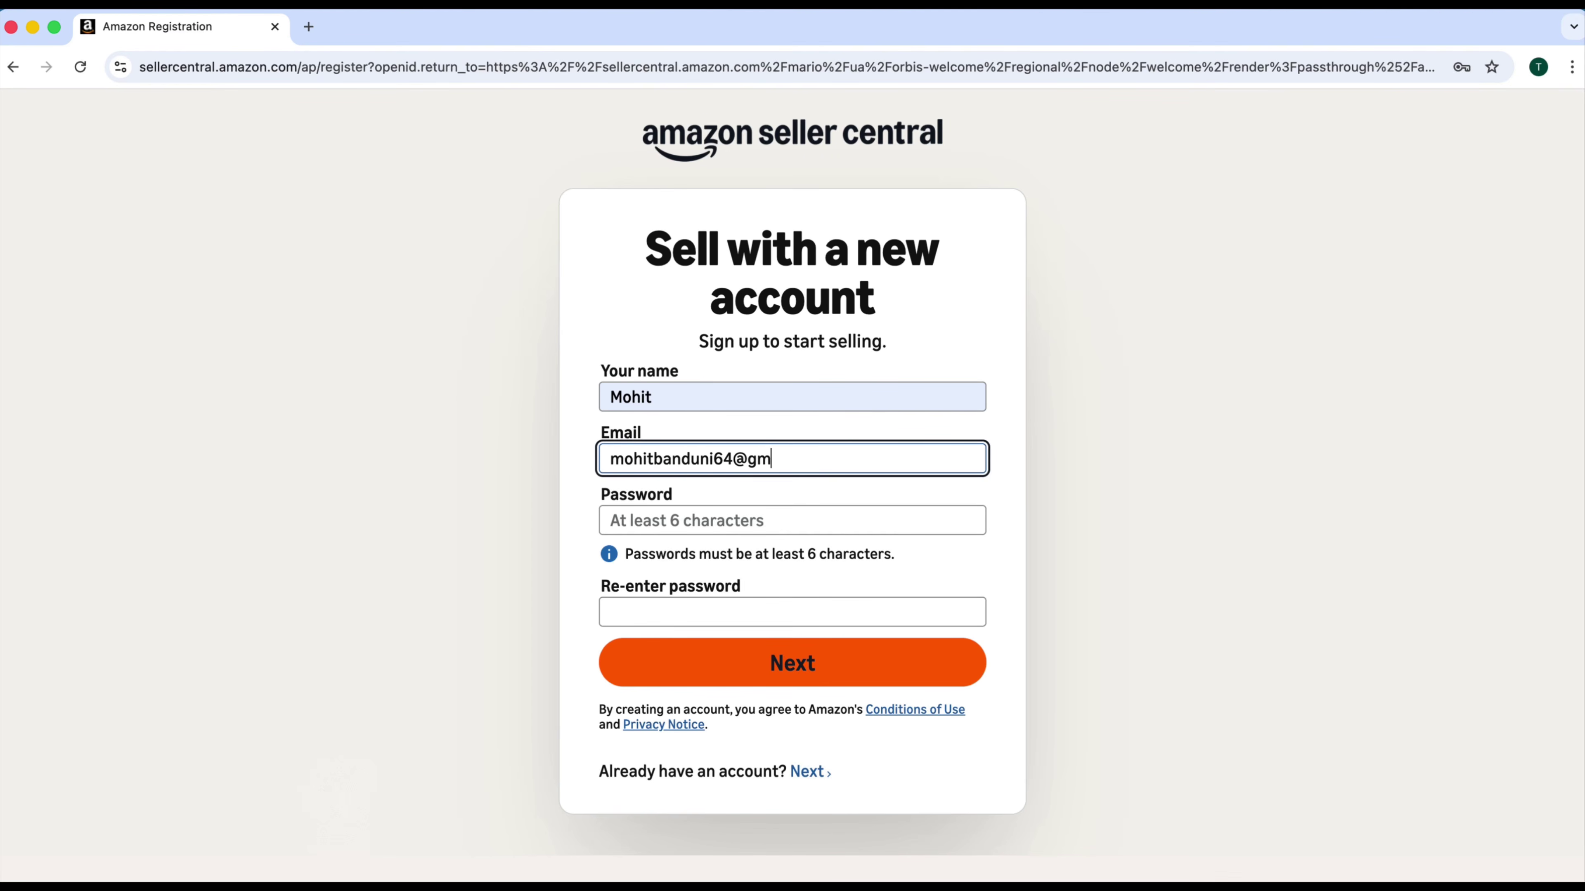
Step: Enter the account password, re-enter it to confirm, and submit the registration form
click(708, 511)
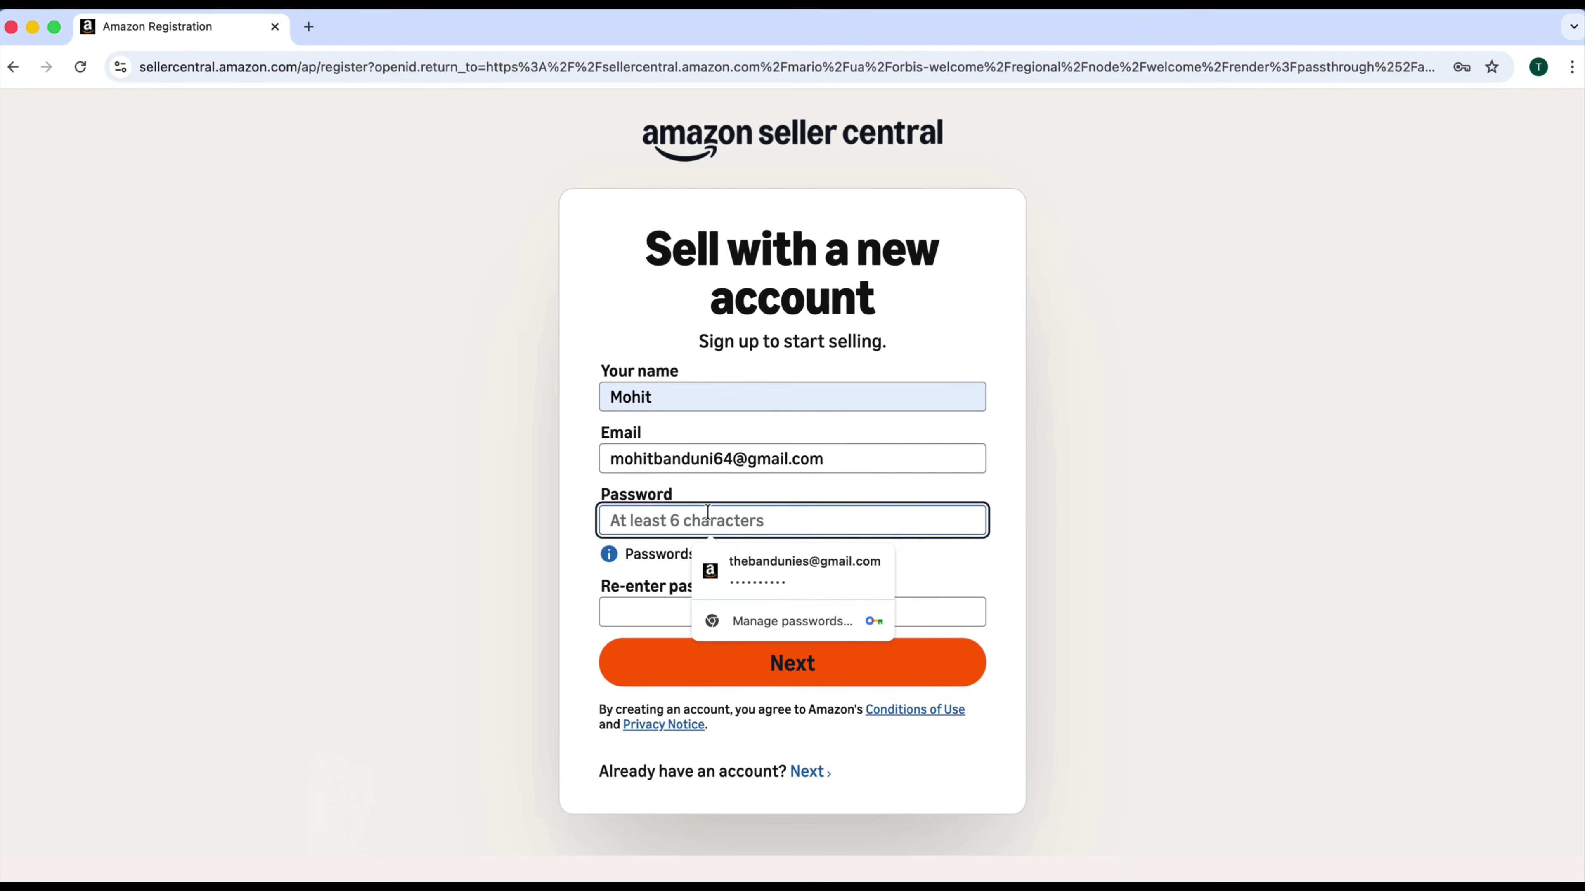
text(••••••)
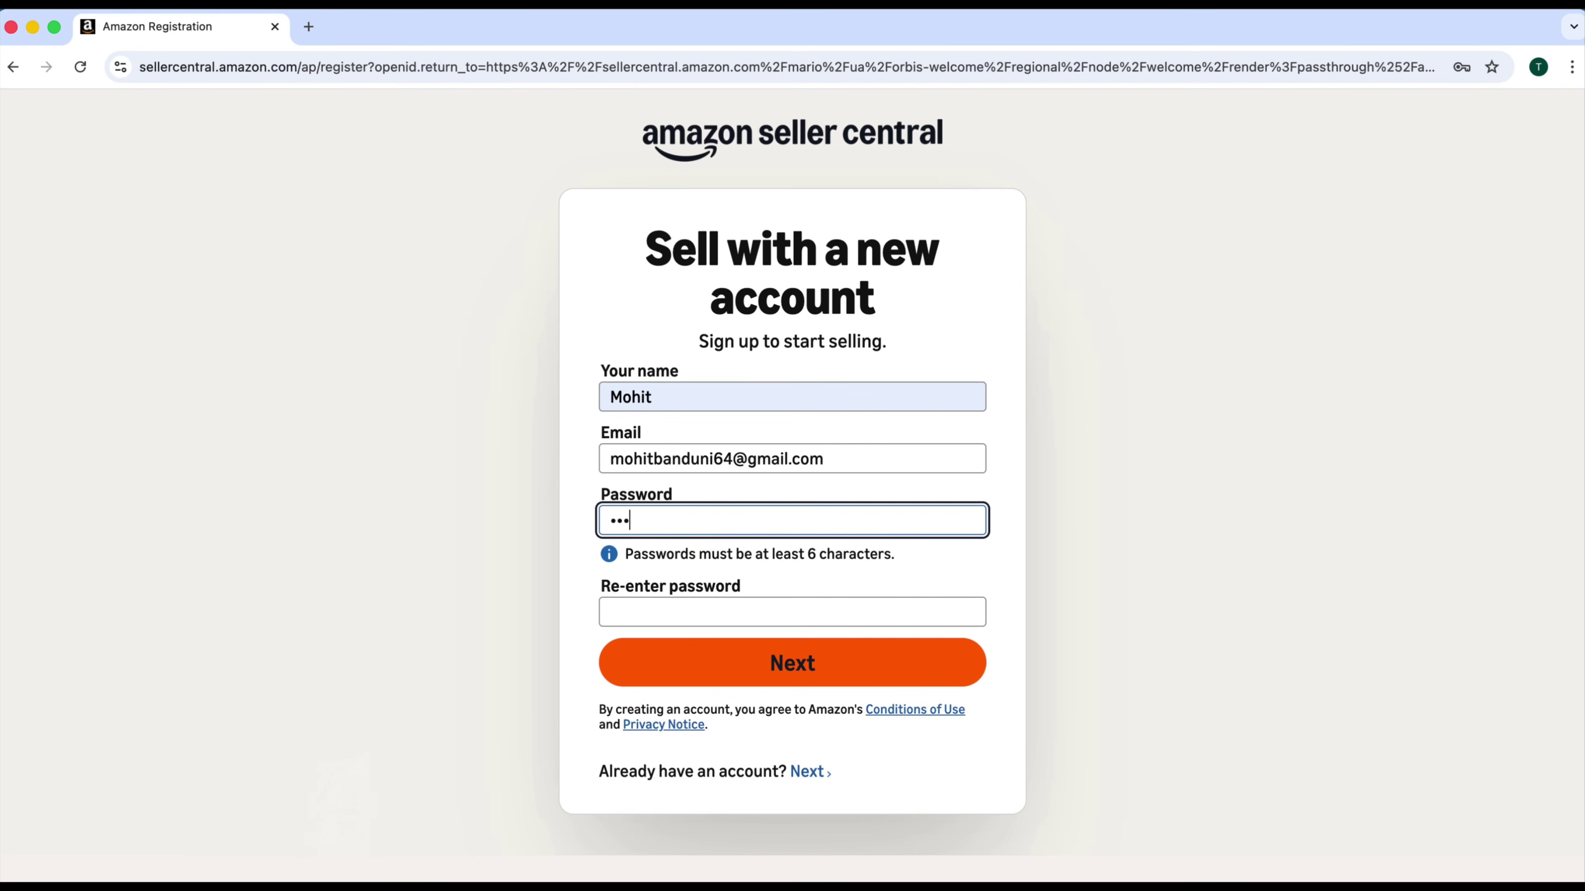
text(•••)
click(668, 610)
text(•••)
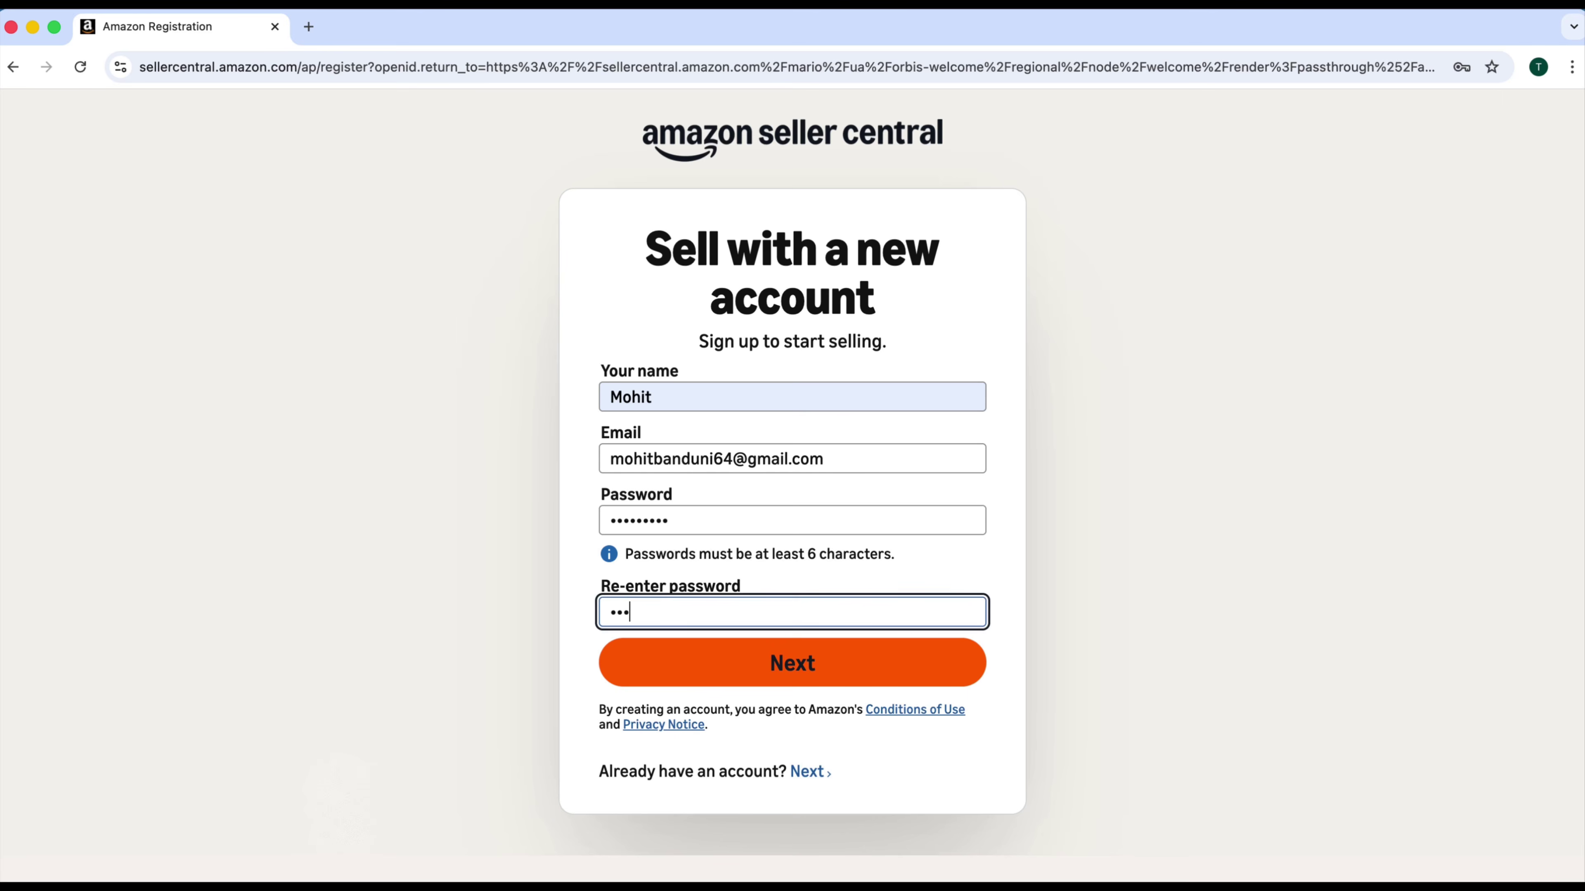
text(••••••)
click(723, 683)
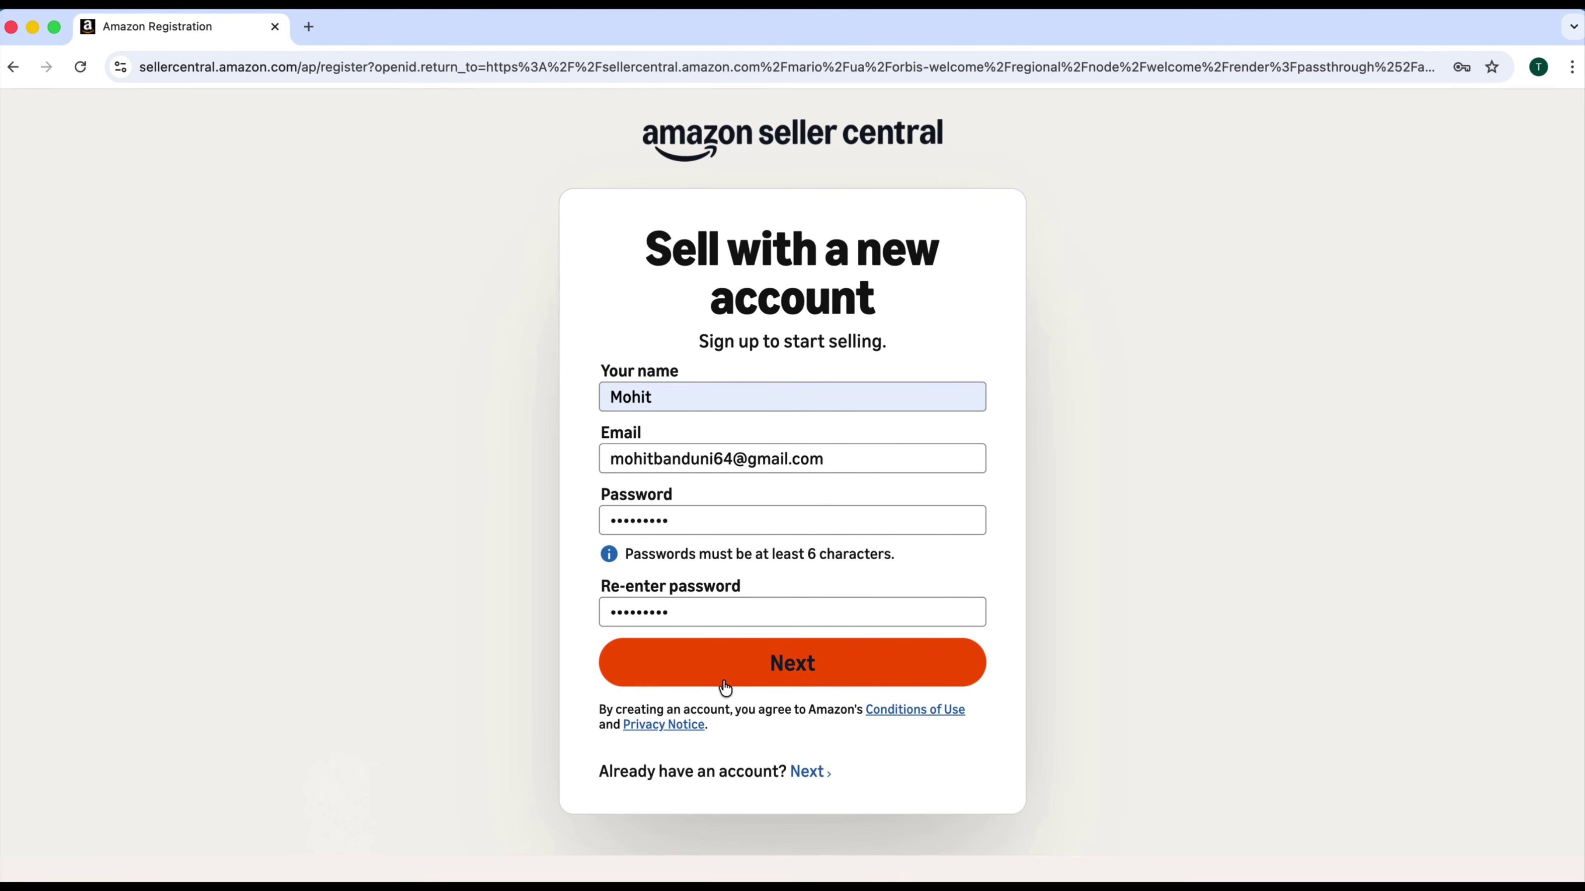
click(785, 682)
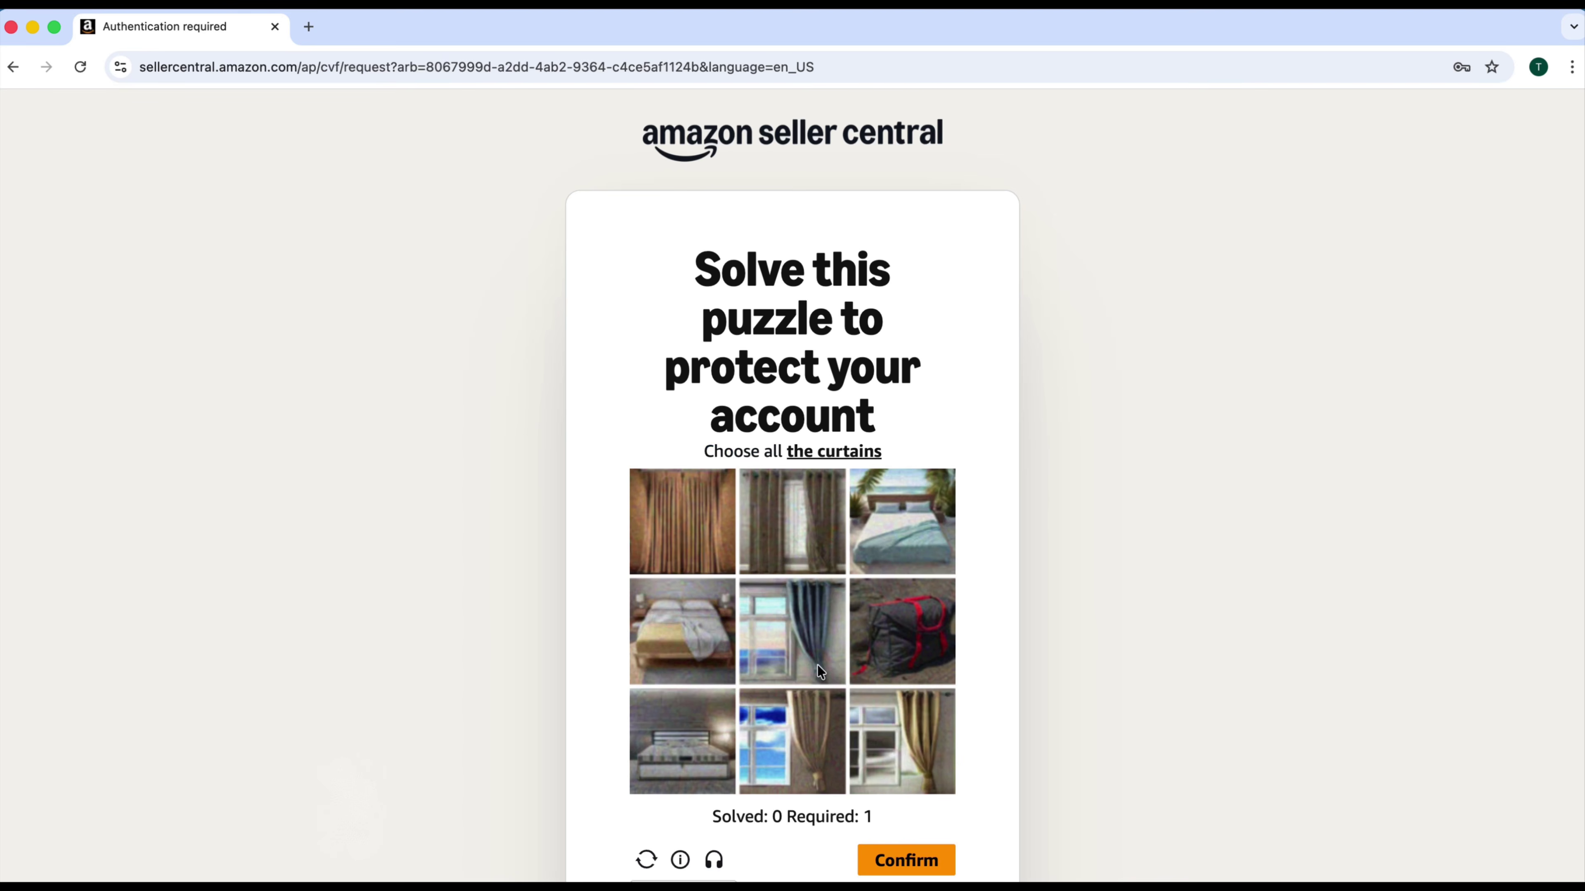
Step: Select the five curtain pictures, submit the puzzle, and verify the email with the emailed security code
scroll(817, 666, down, 2)
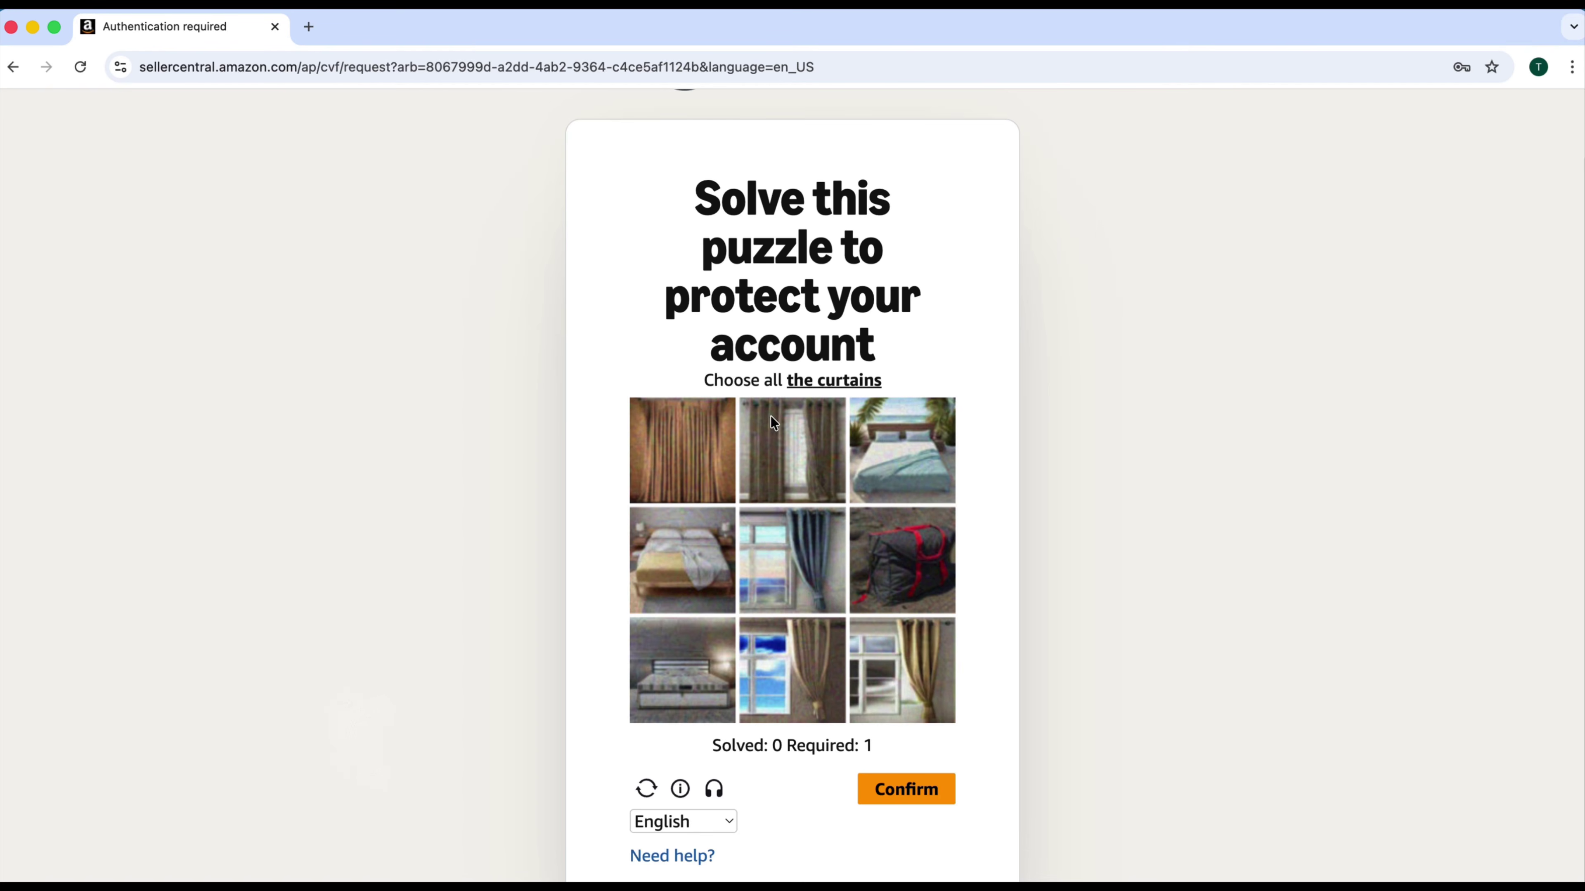
click(683, 432)
click(779, 447)
click(786, 545)
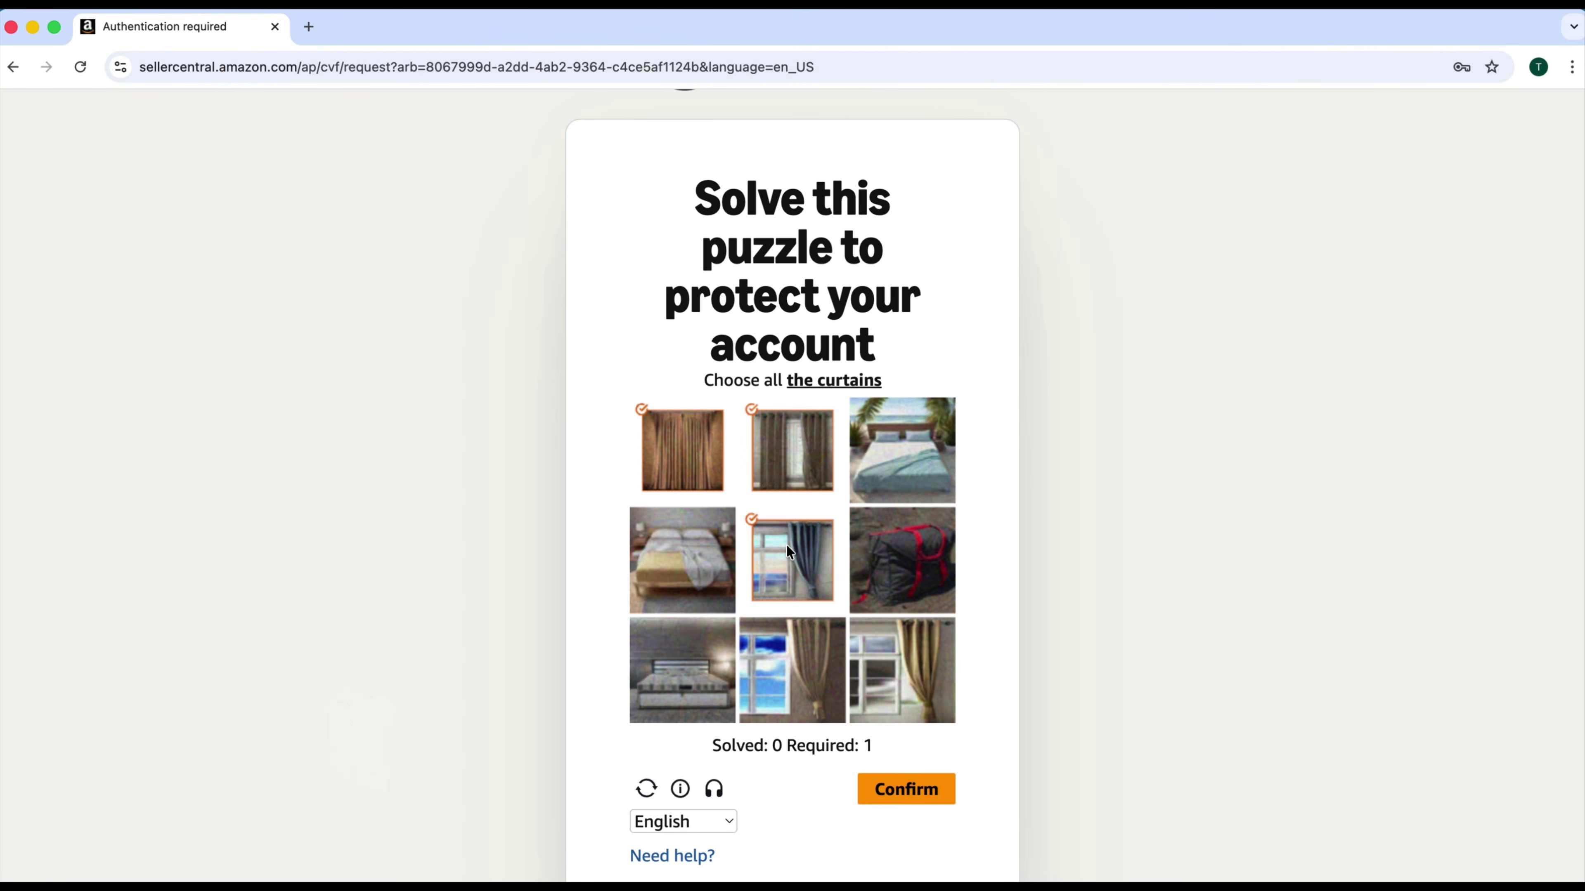
click(892, 671)
click(793, 673)
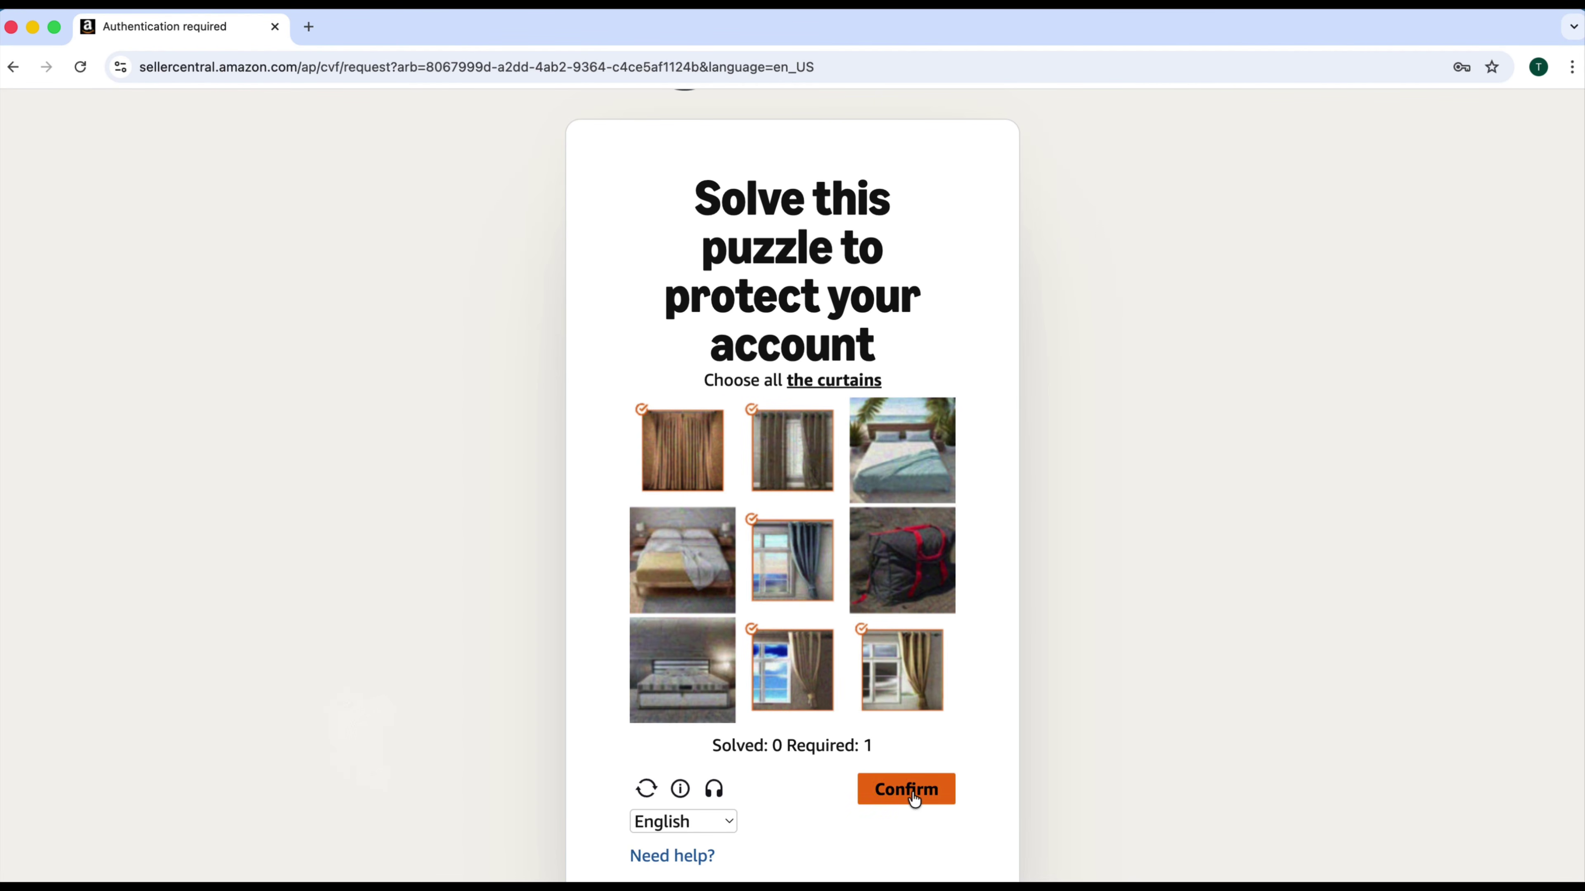
click(915, 797)
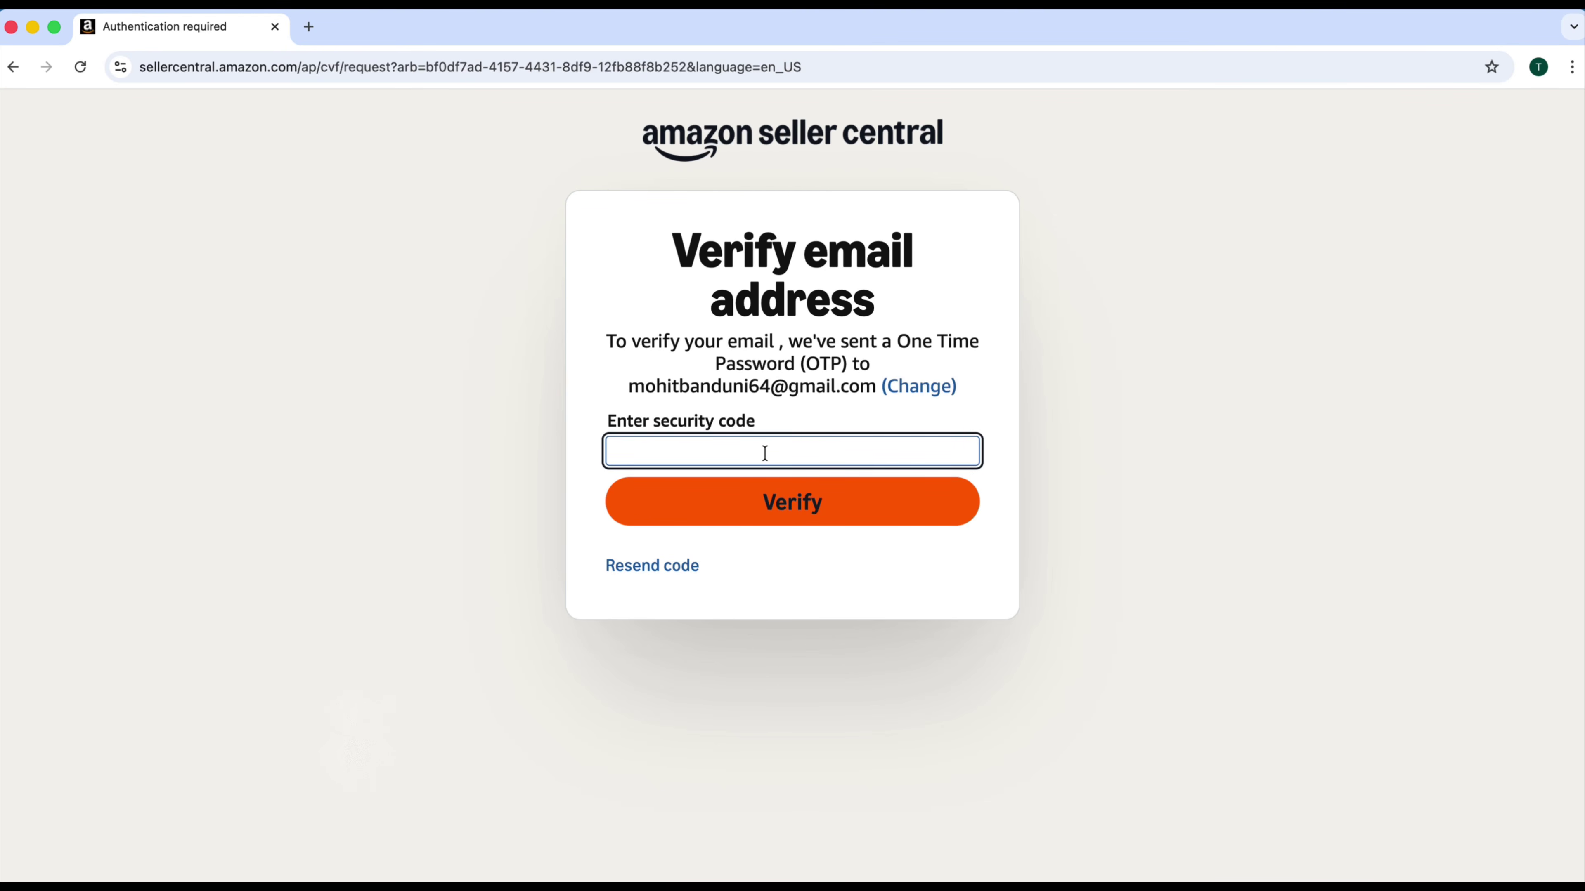
click(809, 503)
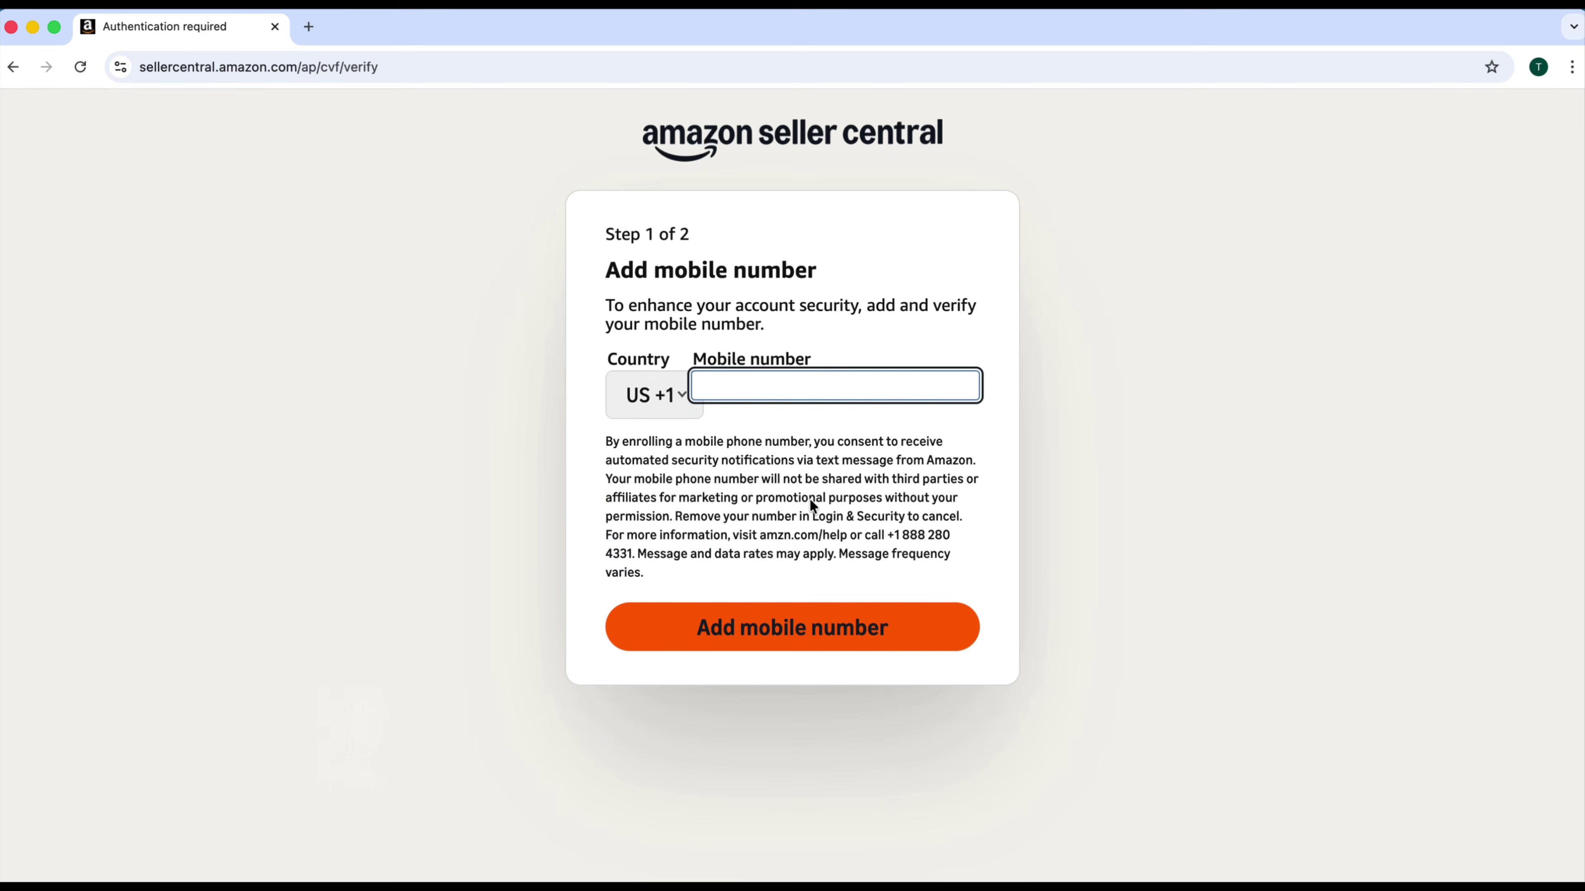
Step: Add the seller's mobile number under country code India +91 and begin entering its OTP
click(654, 395)
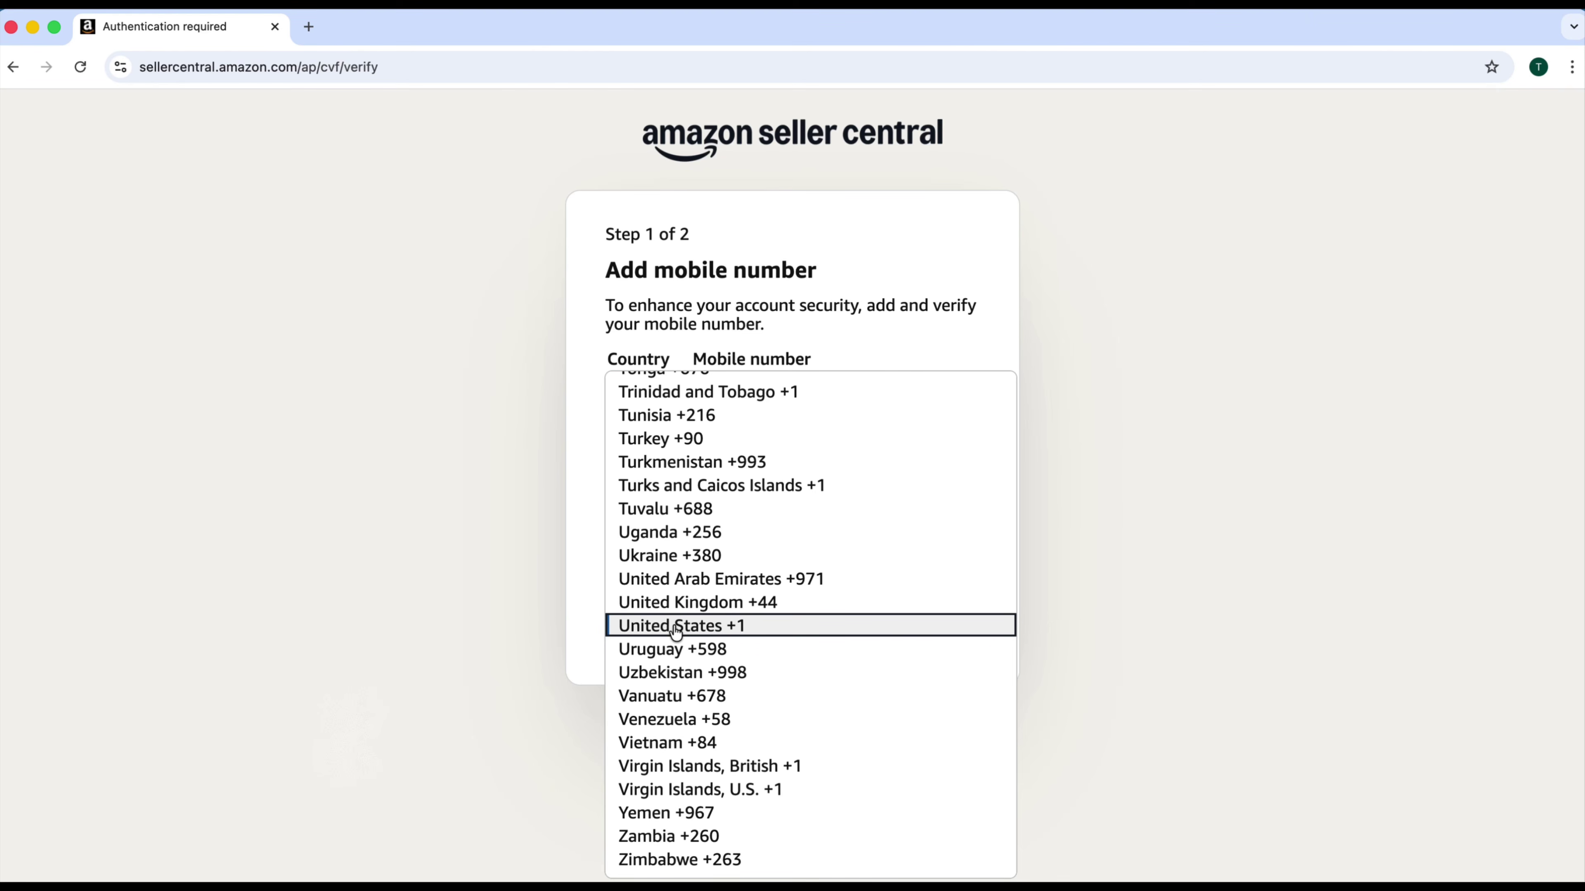
scroll(675, 632, up, 20)
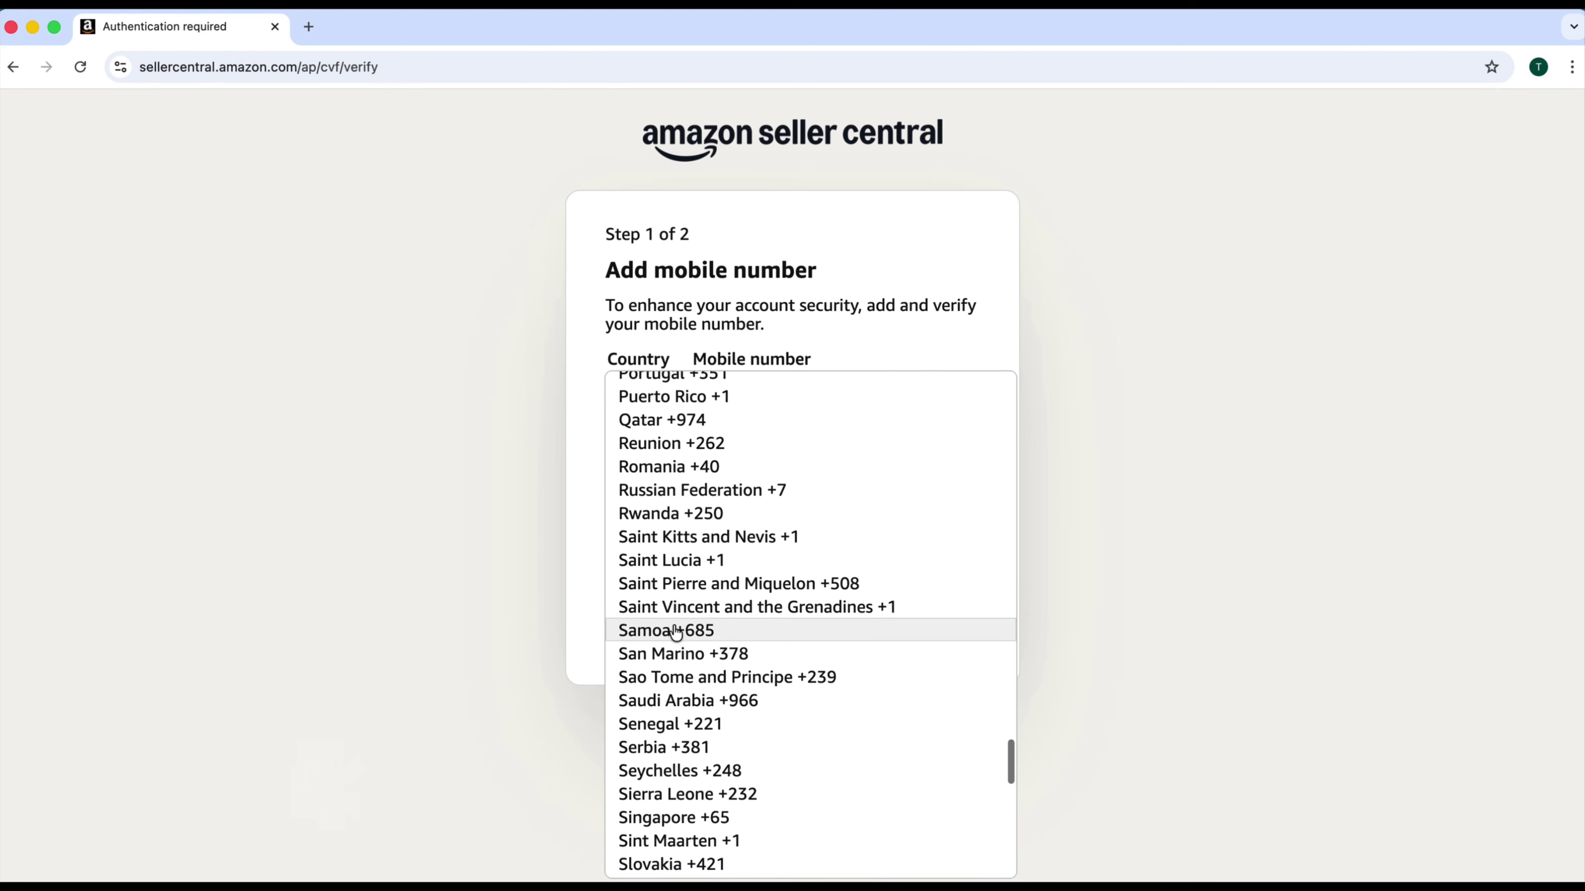
scroll(675, 632, up, 20)
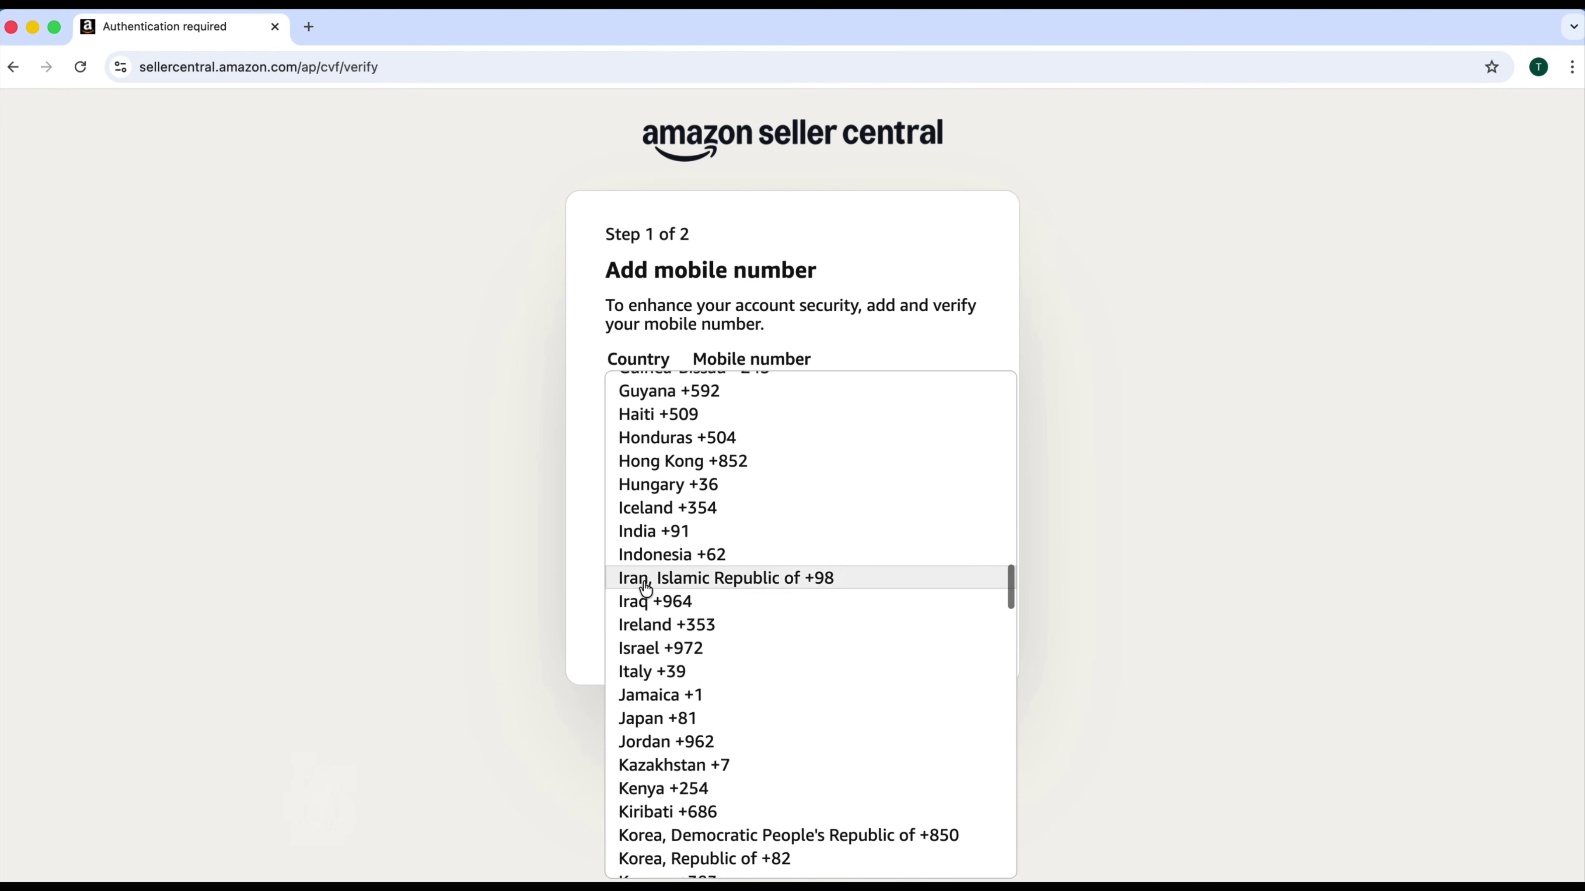
click(657, 537)
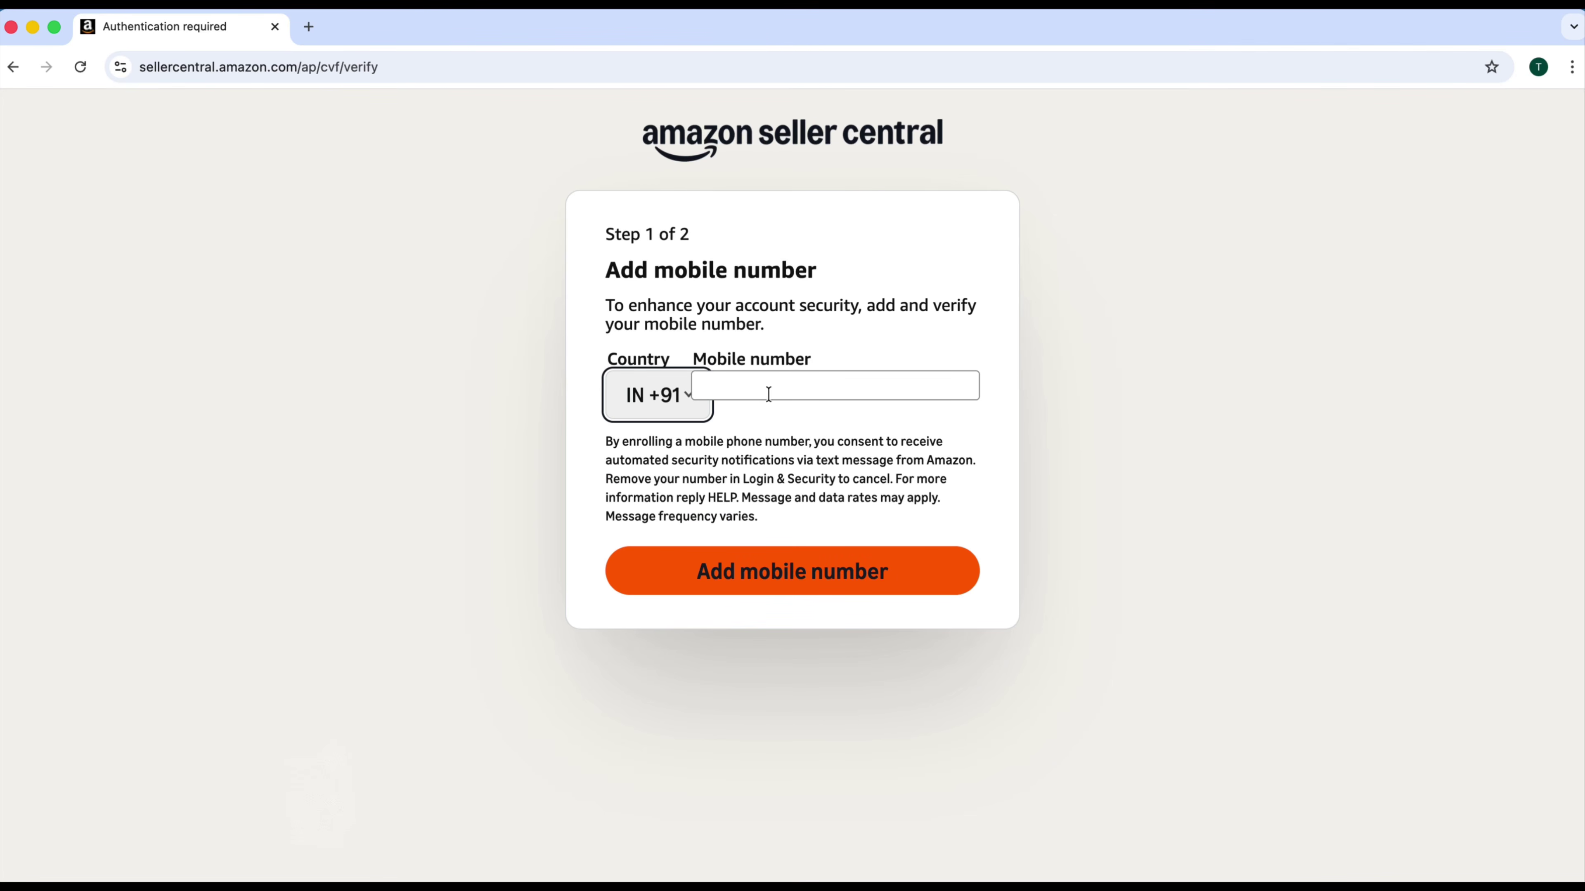
click(780, 383)
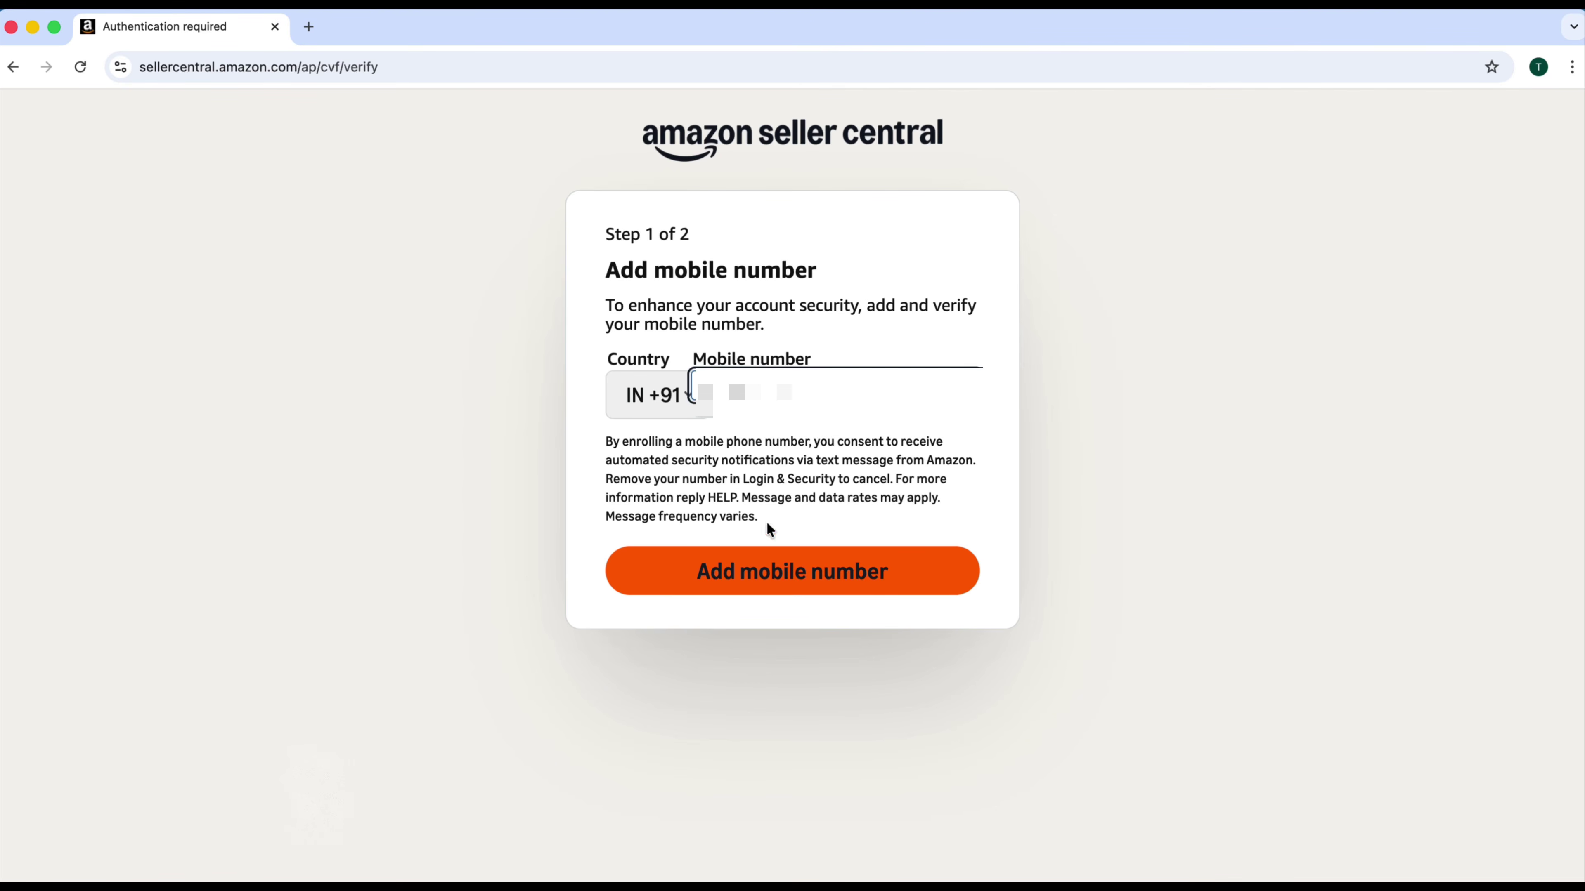
click(768, 569)
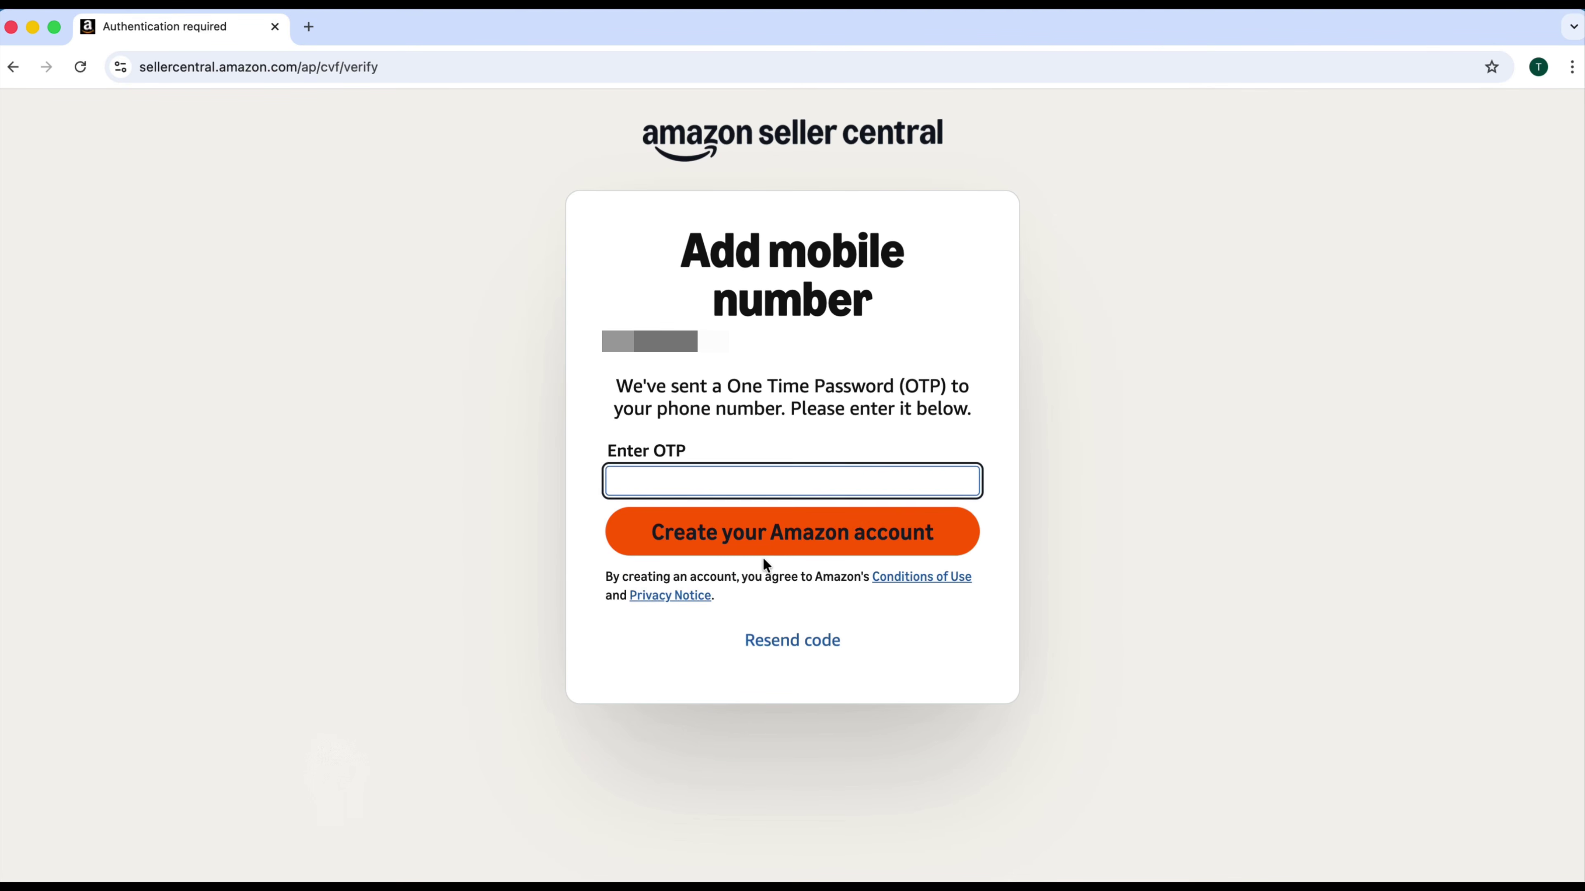
click(740, 478)
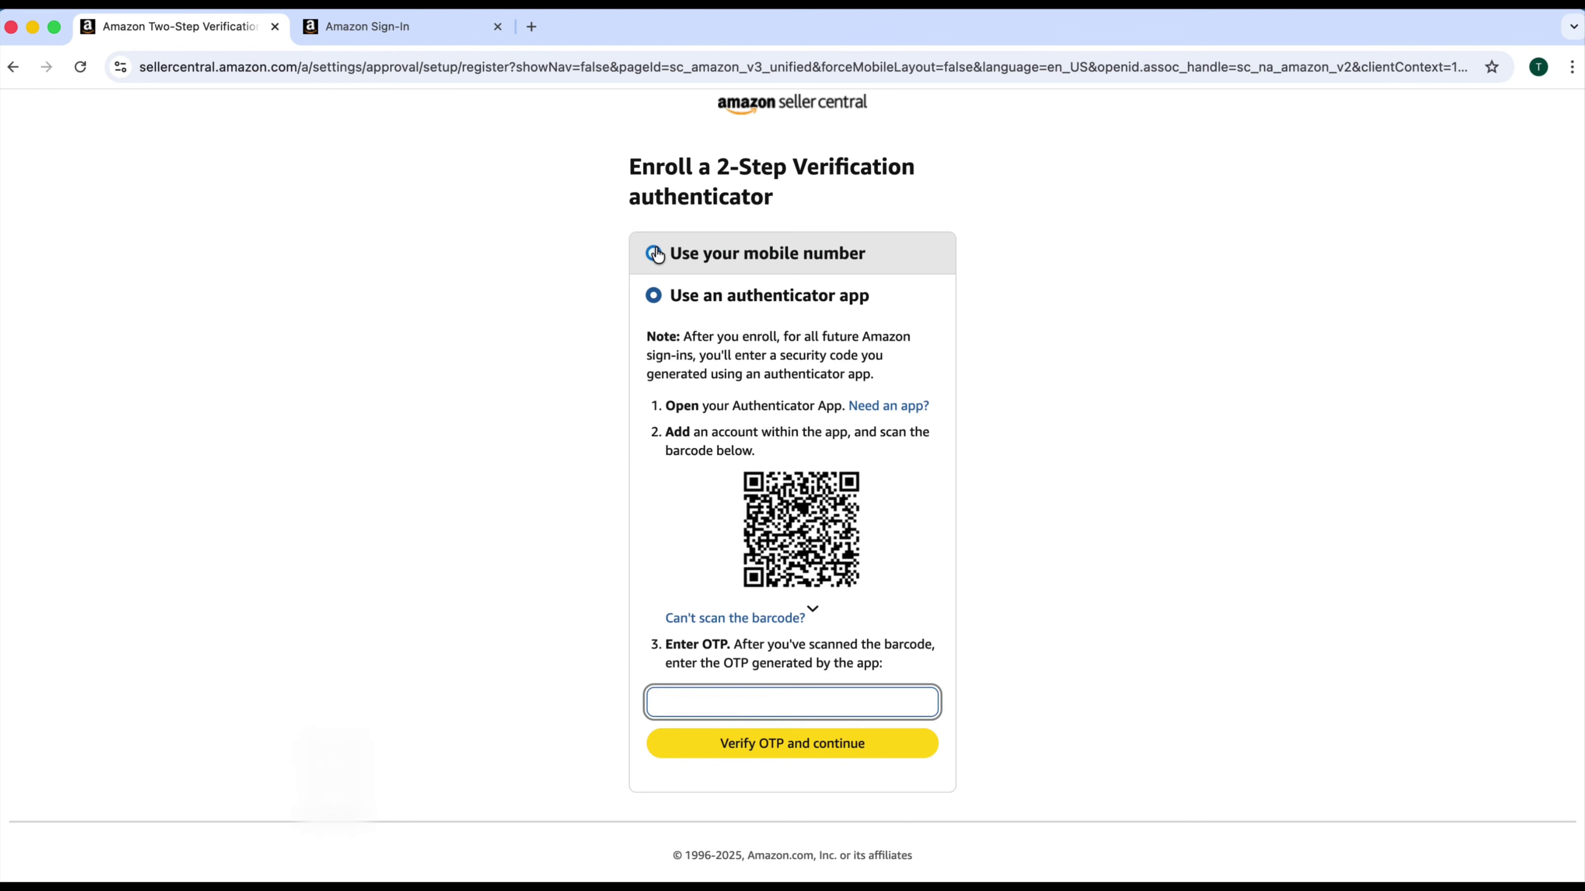
Step: Choose mobile number for 2-Step Verification and set its country code to India +91
click(658, 254)
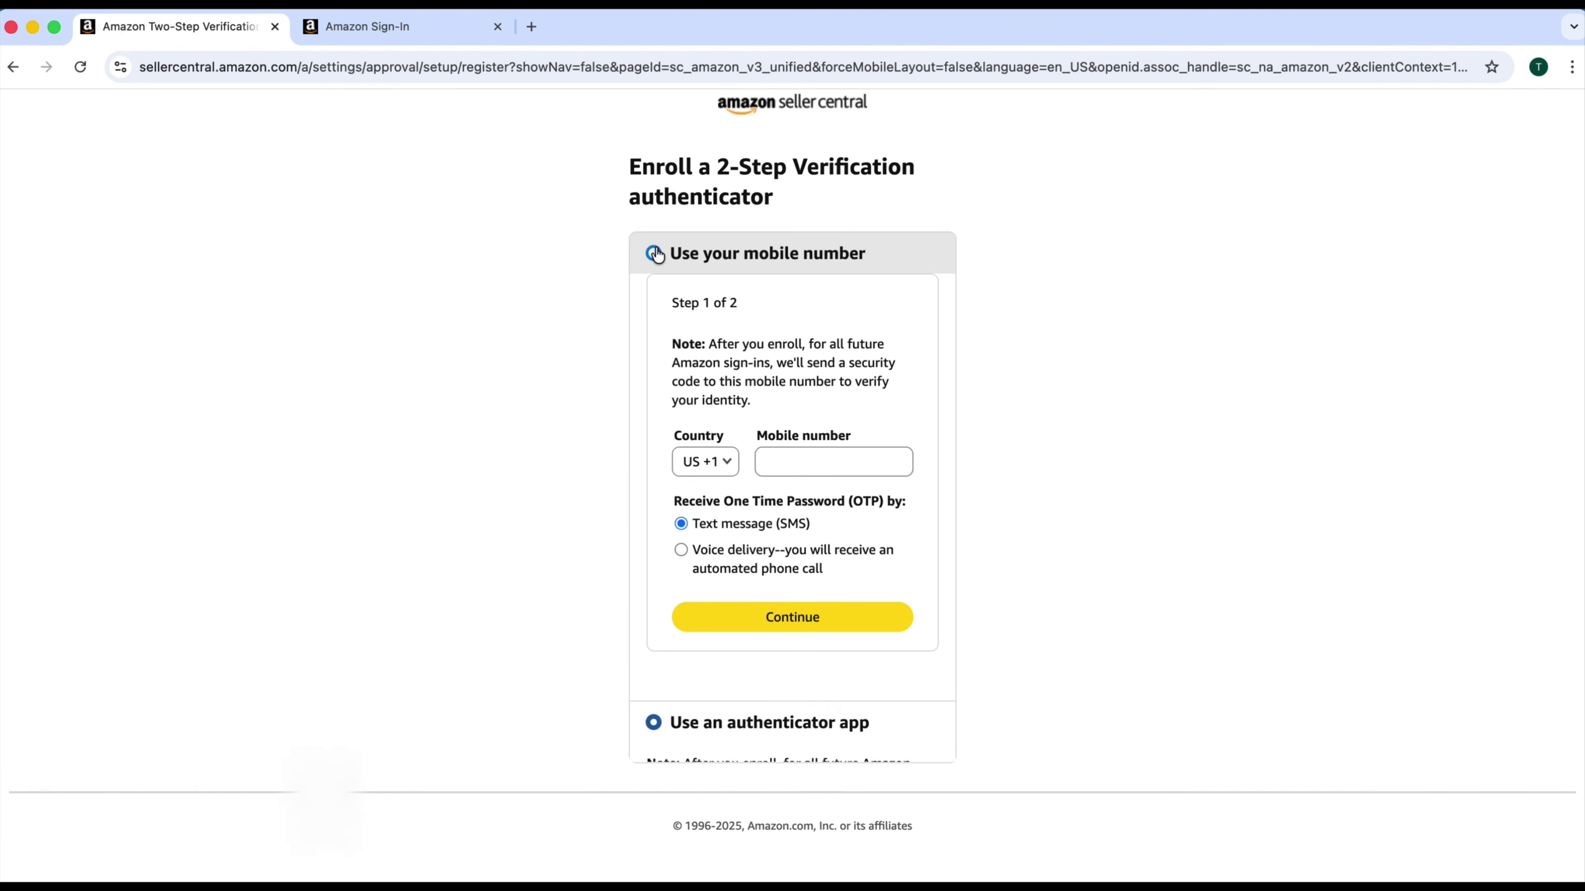
click(718, 462)
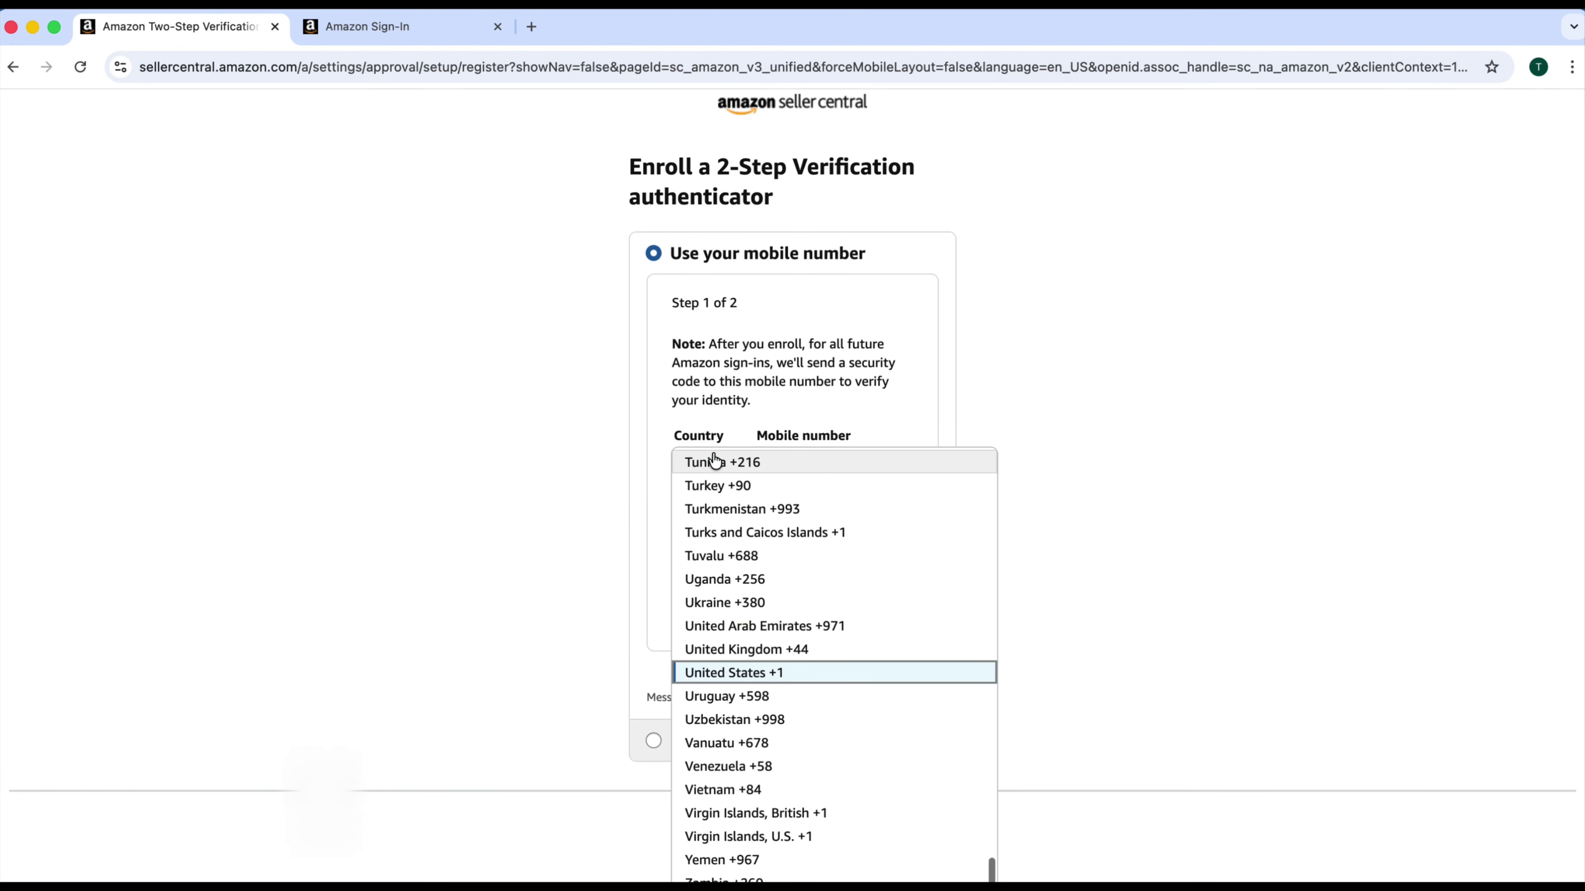
click(549, 449)
click(700, 459)
scroll(769, 543, up, 5)
scroll(770, 545, up, 12)
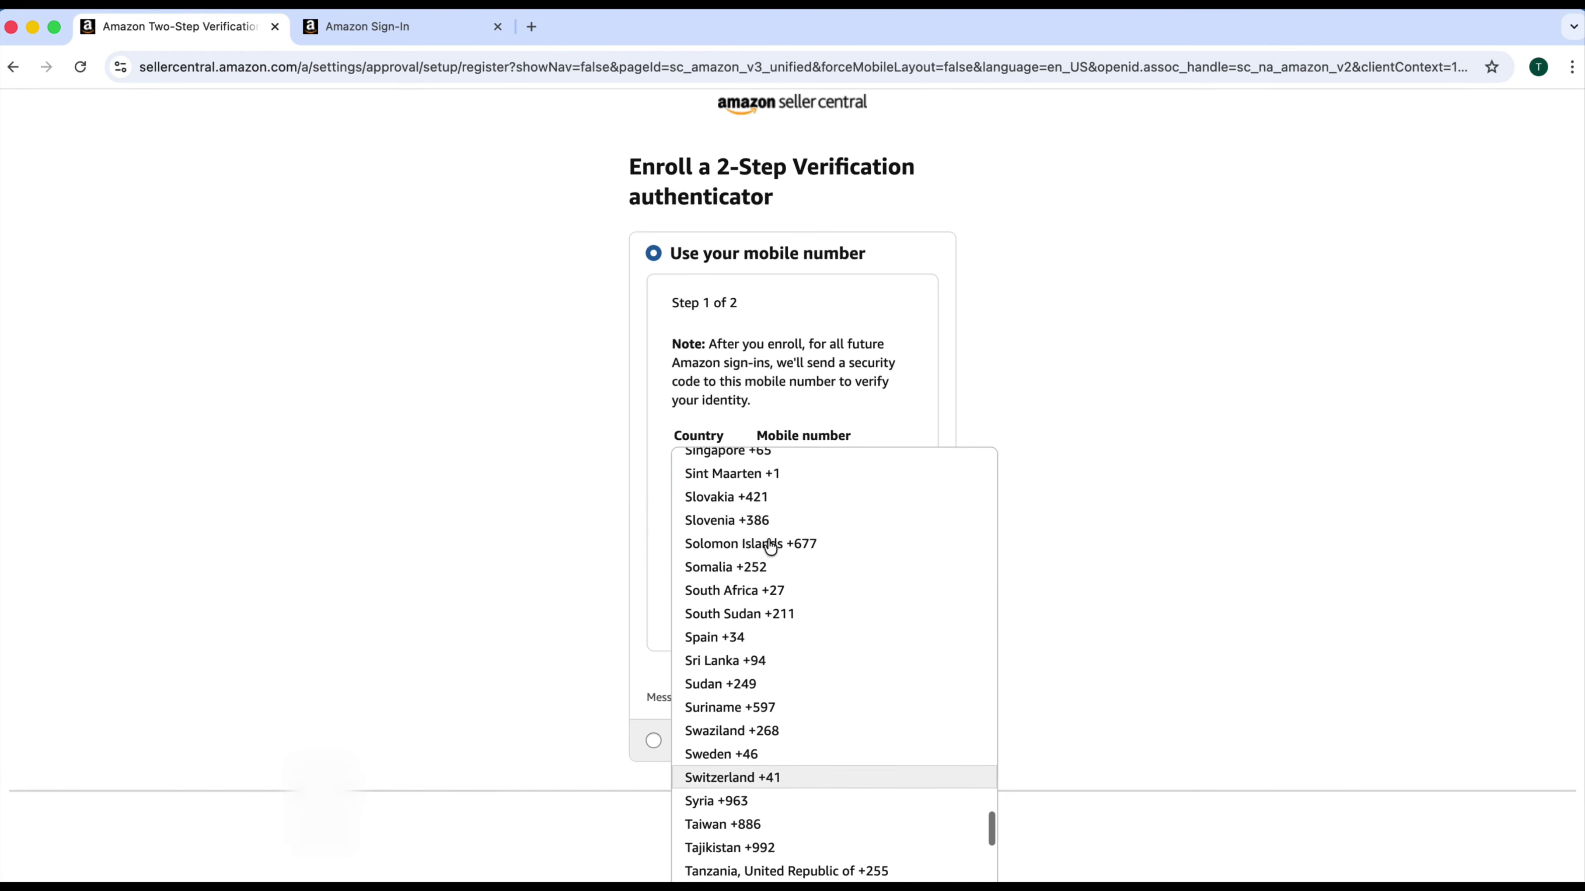
scroll(770, 545, up, 20)
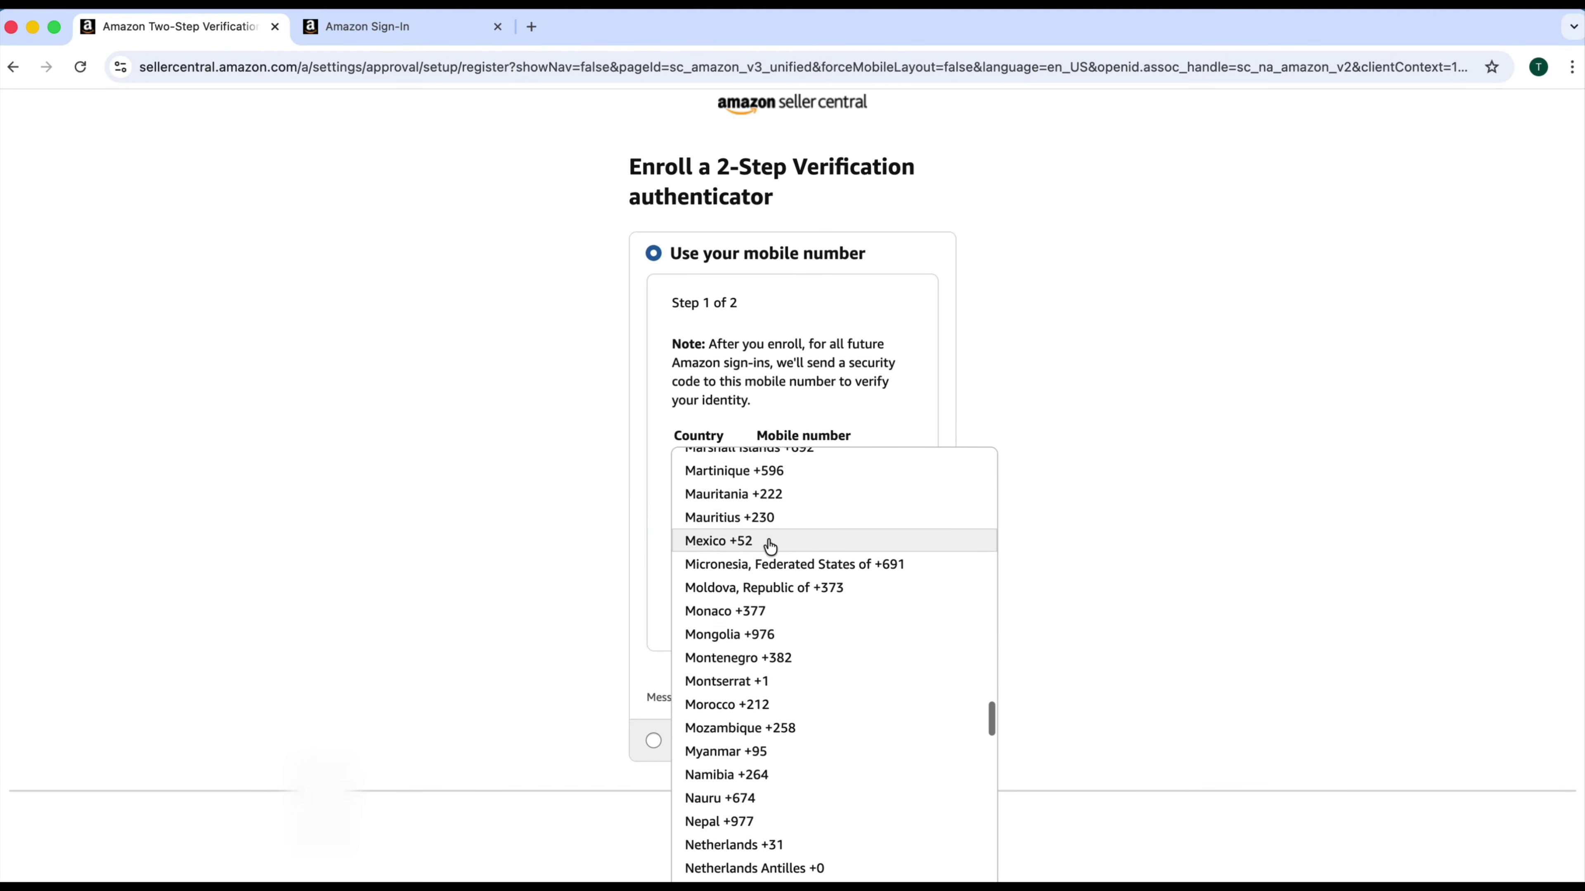
scroll(770, 545, up, 5)
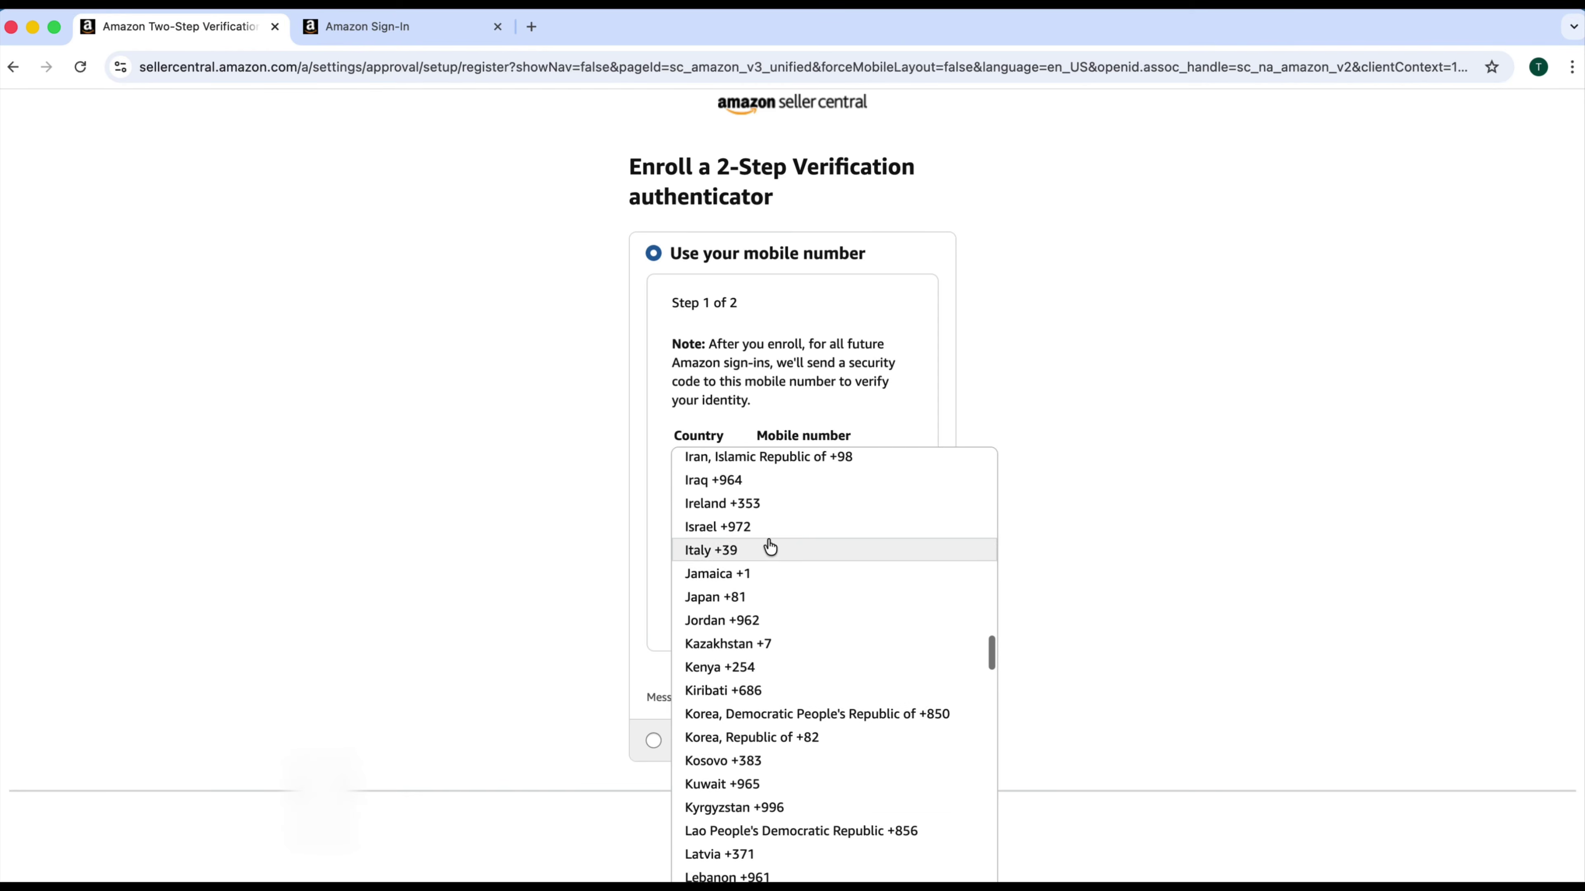
click(734, 469)
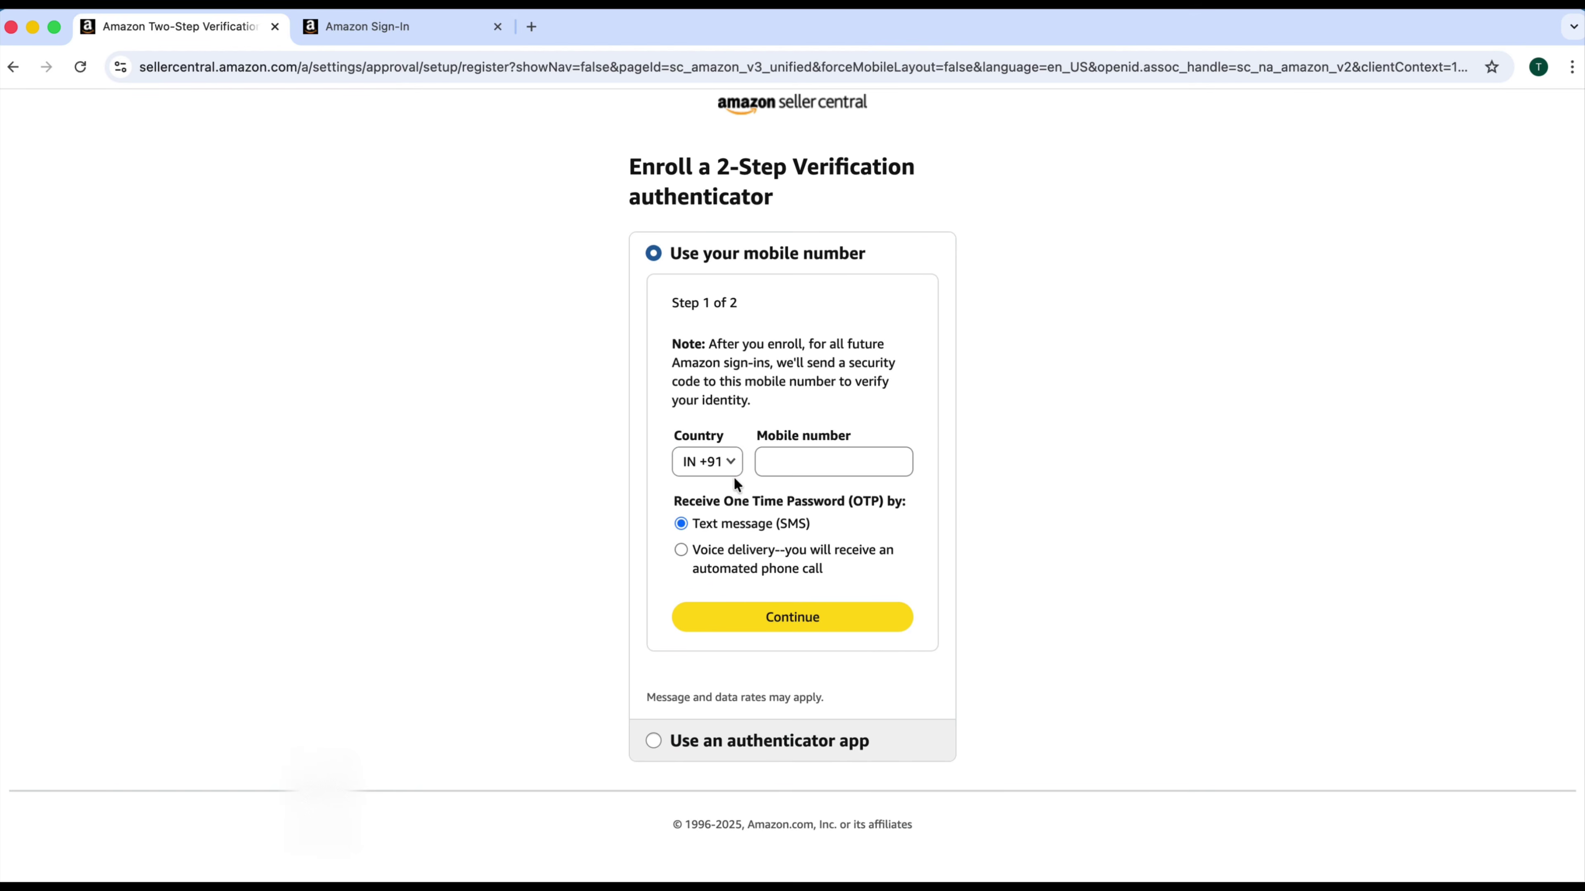
Step: Fill in the saved mobile number, send the OTP, and submit the received code
click(787, 471)
click(865, 507)
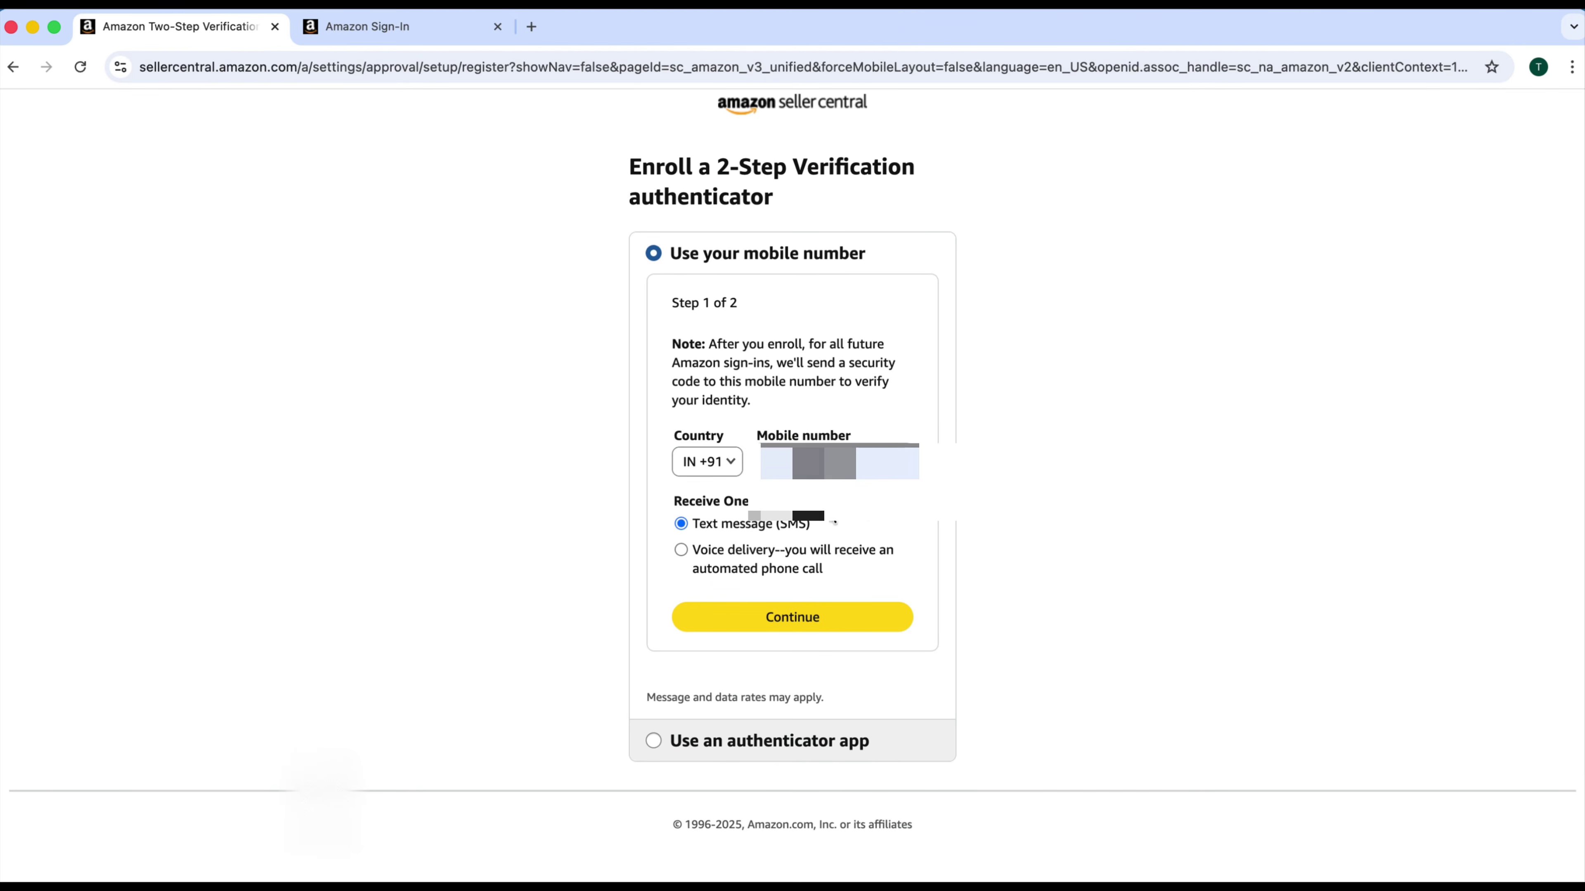
click(762, 617)
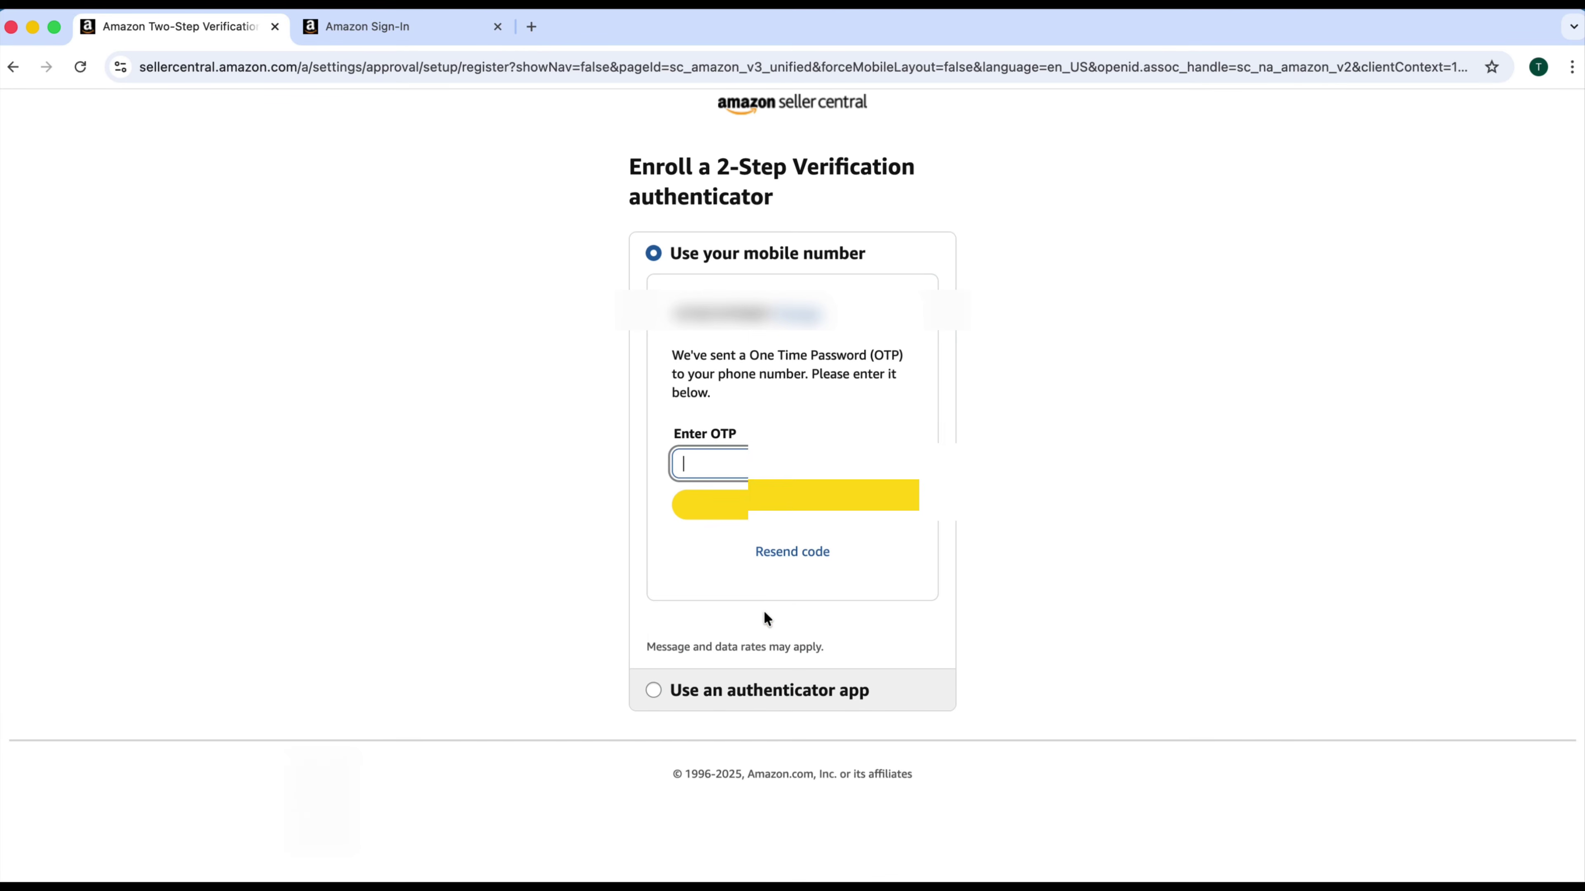
click(753, 464)
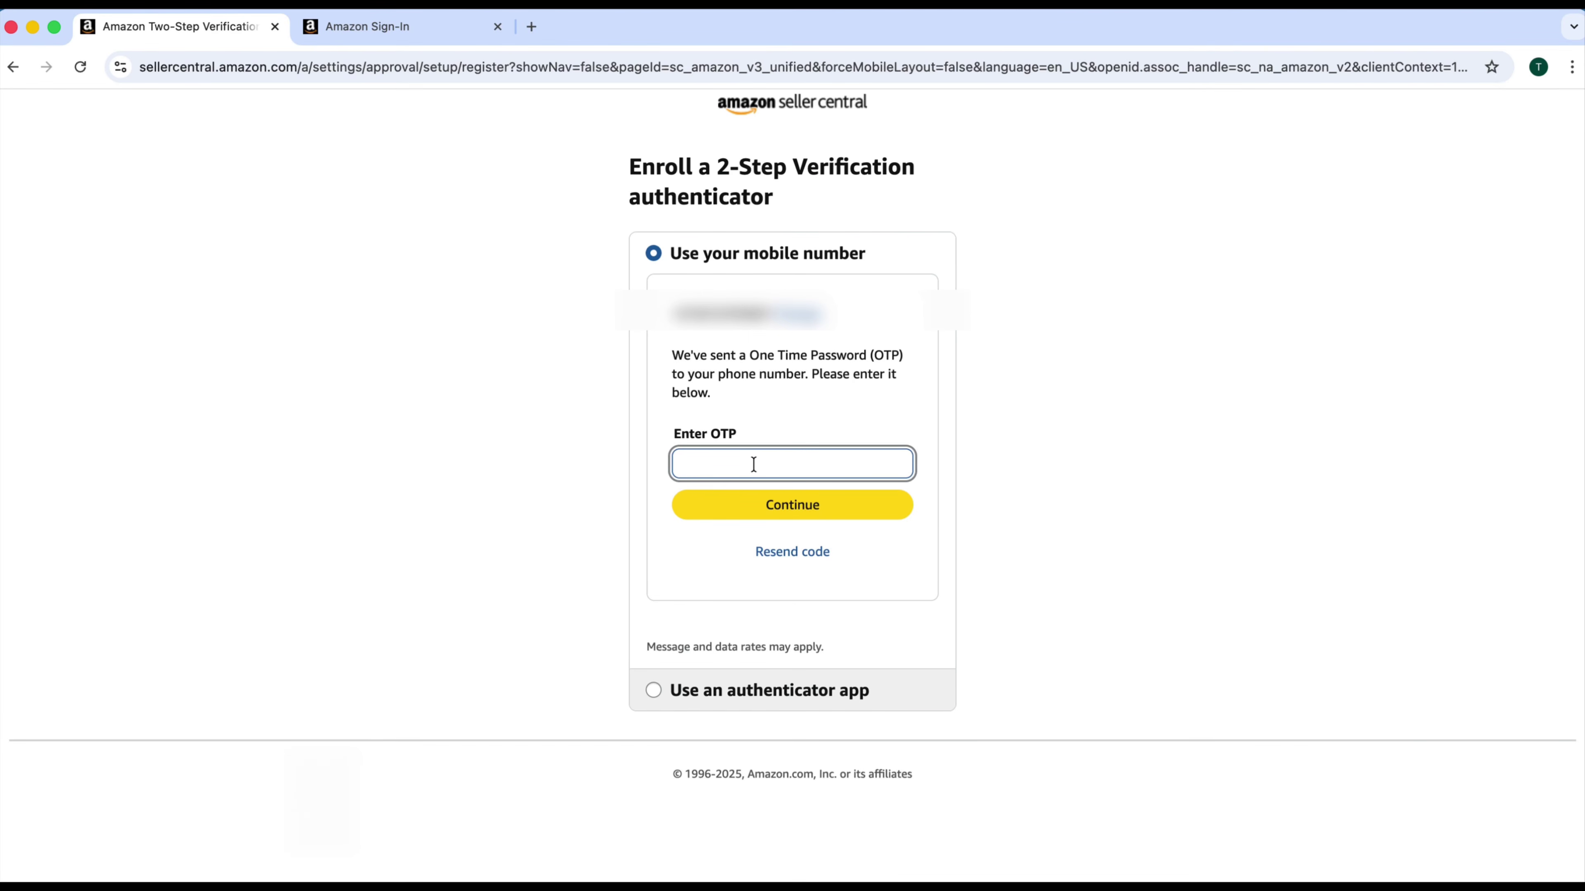
key(Return)
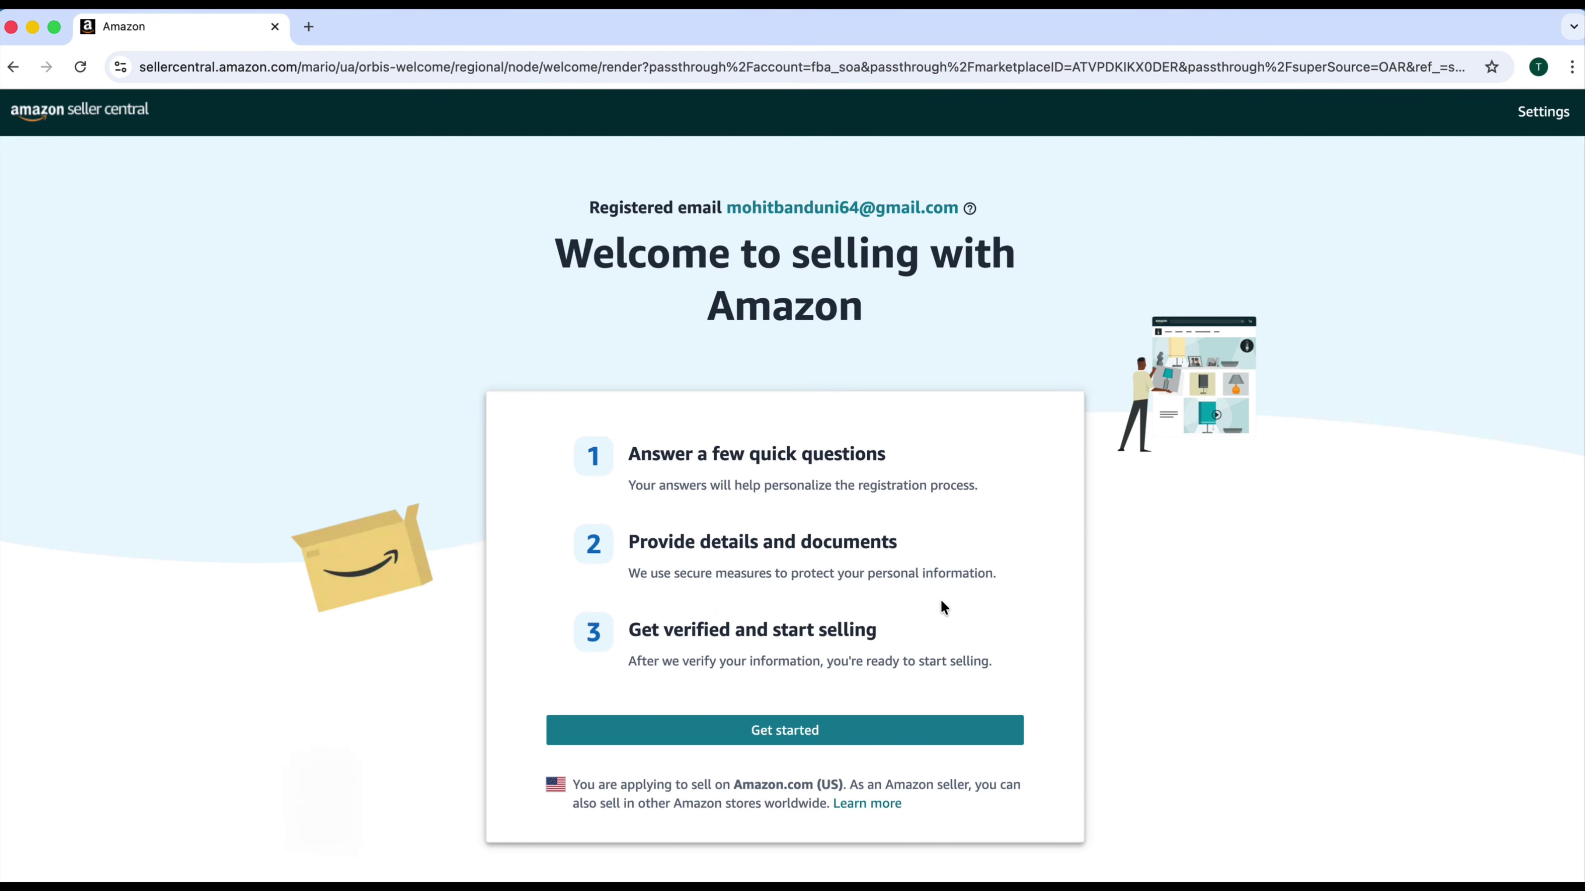
Step: Start seller registration and save India as the business location
click(794, 723)
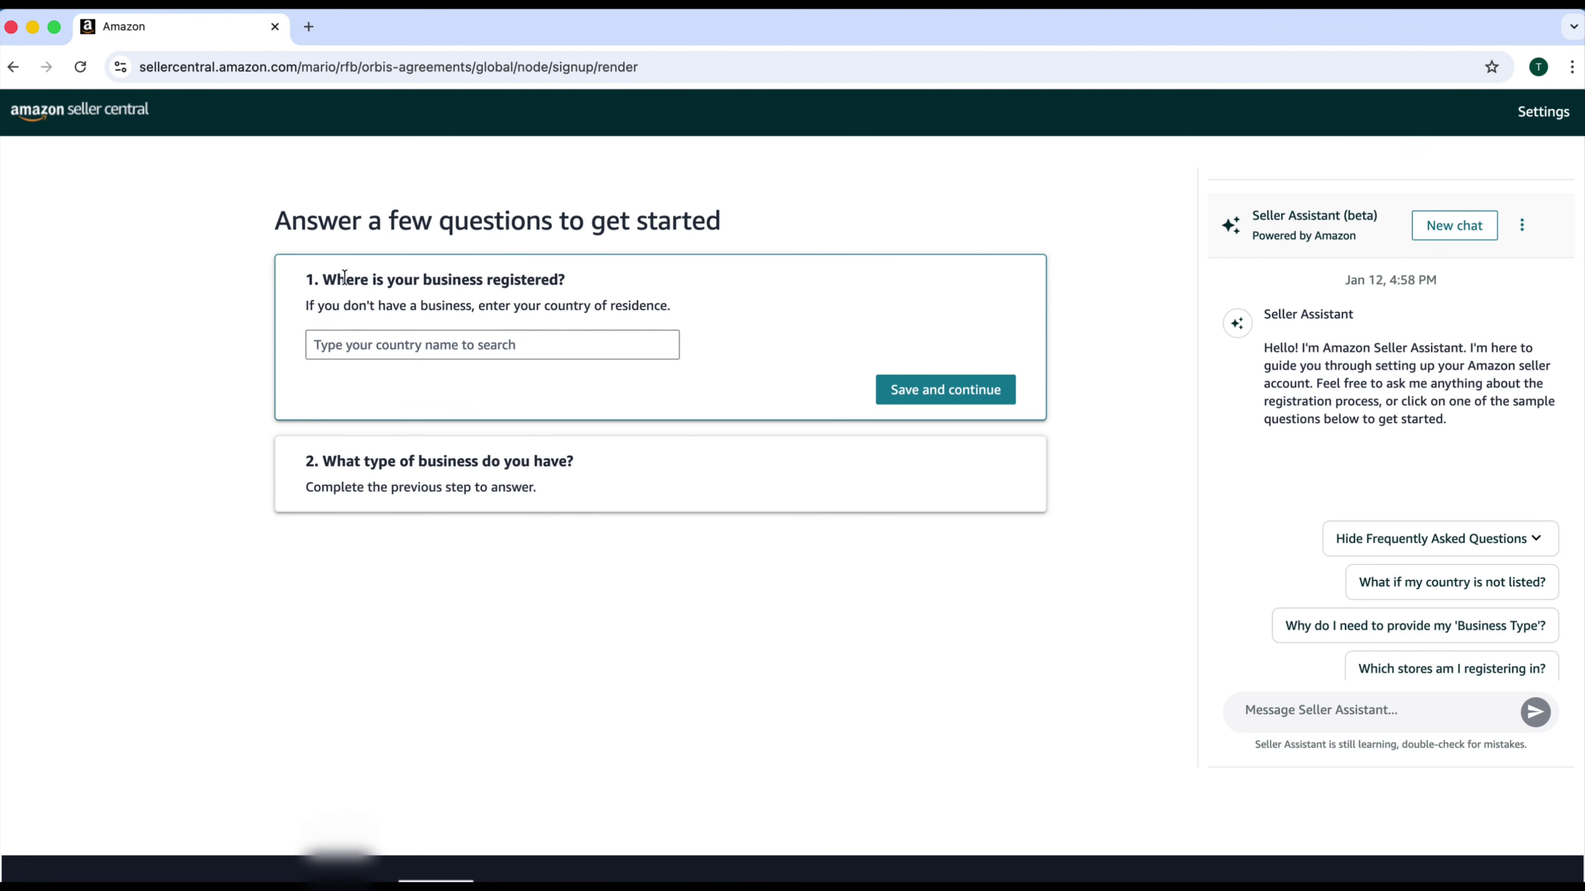
drag(321, 279, 574, 292)
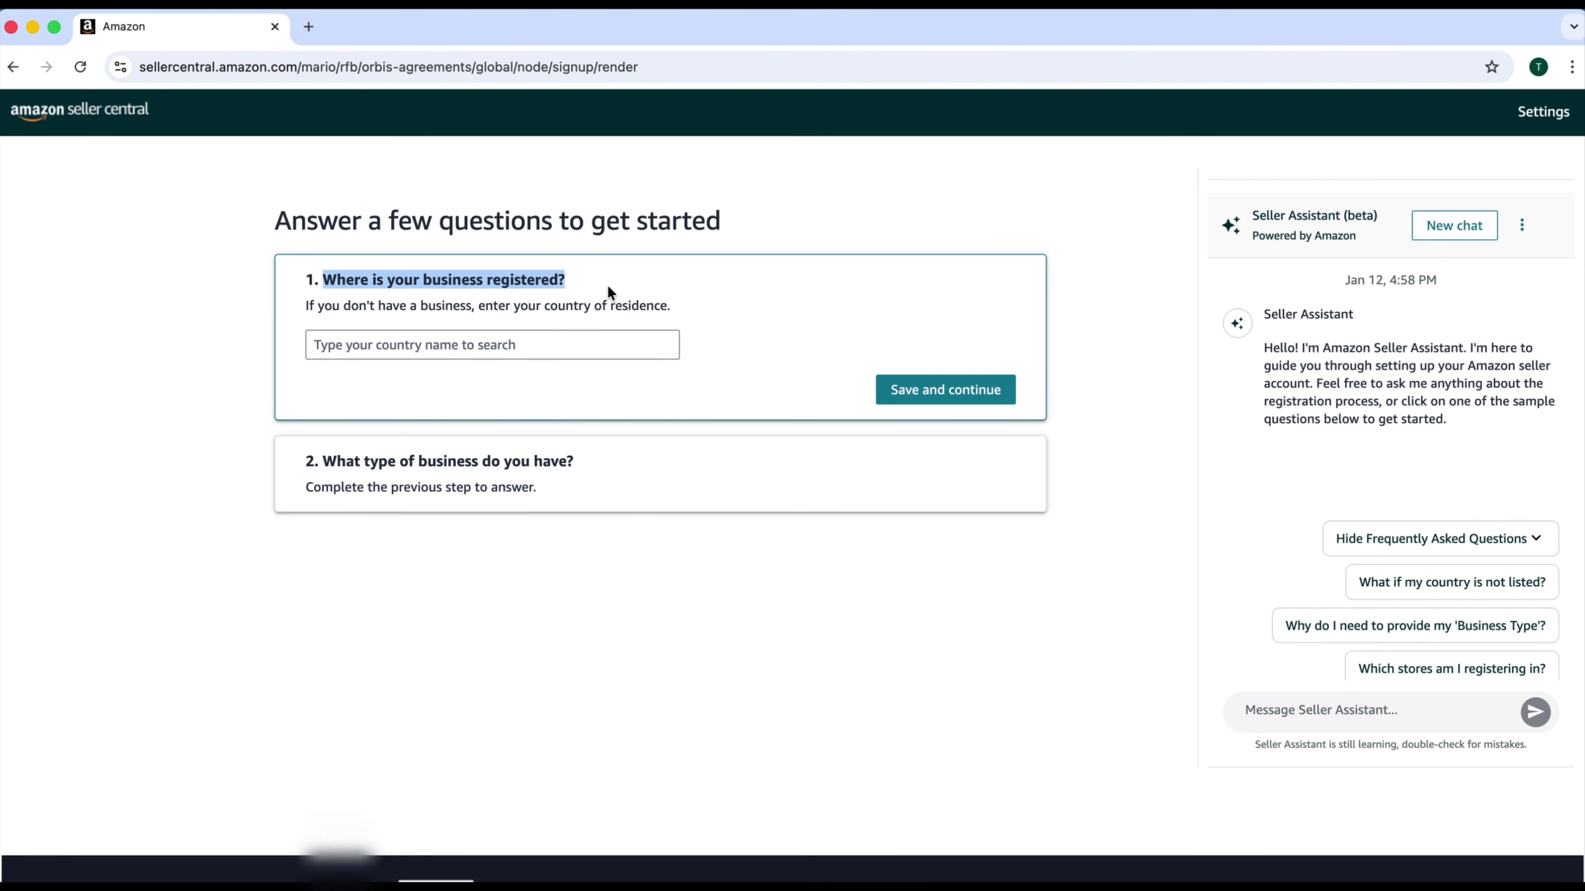
click(505, 349)
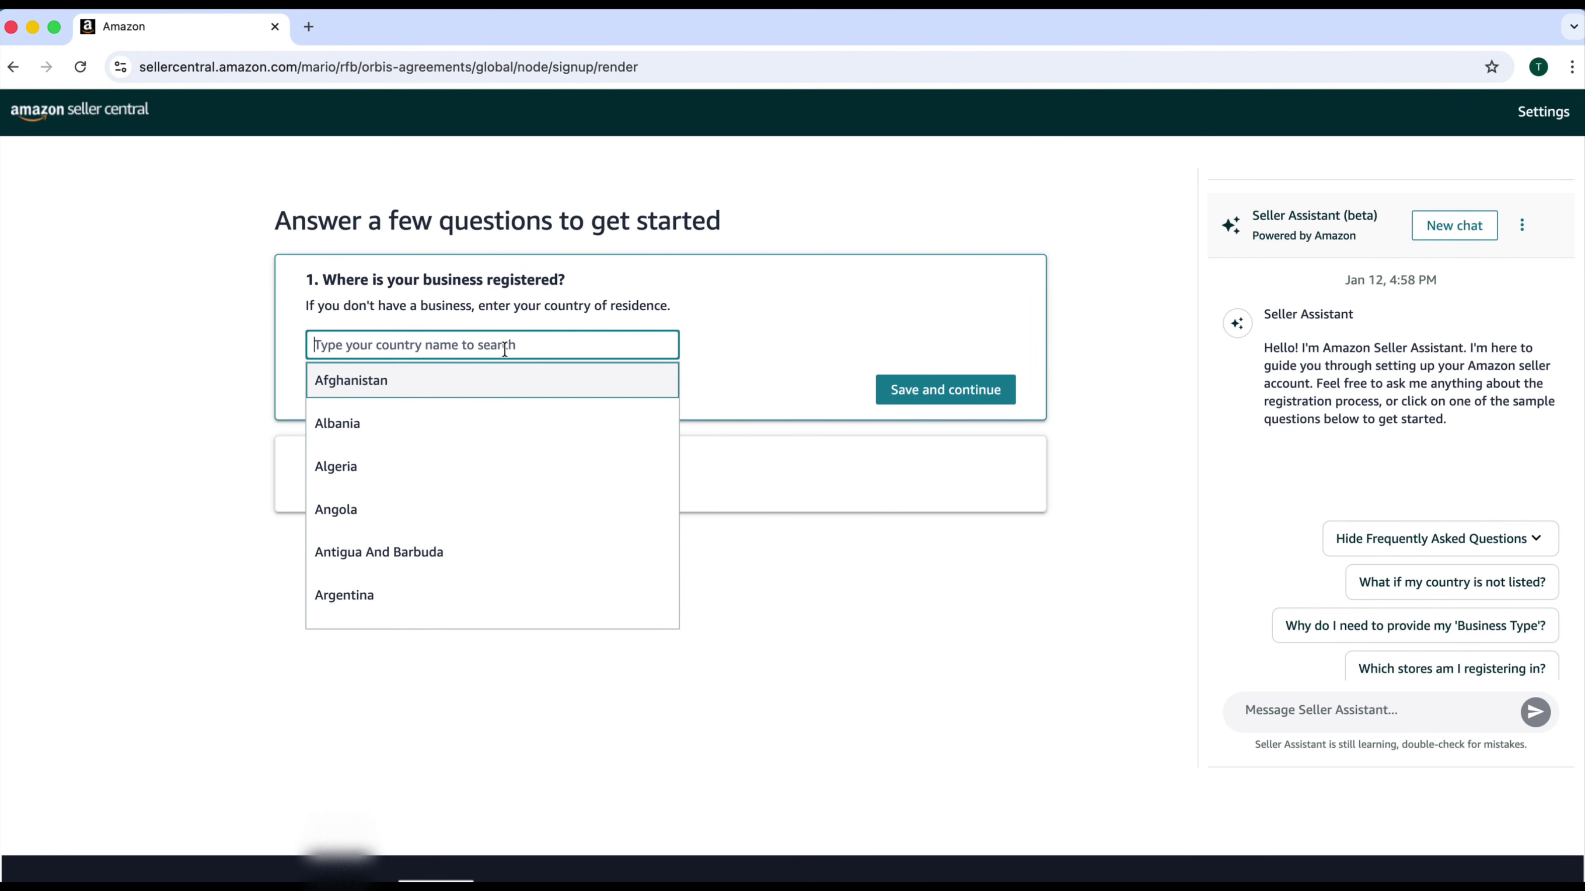
text(ind)
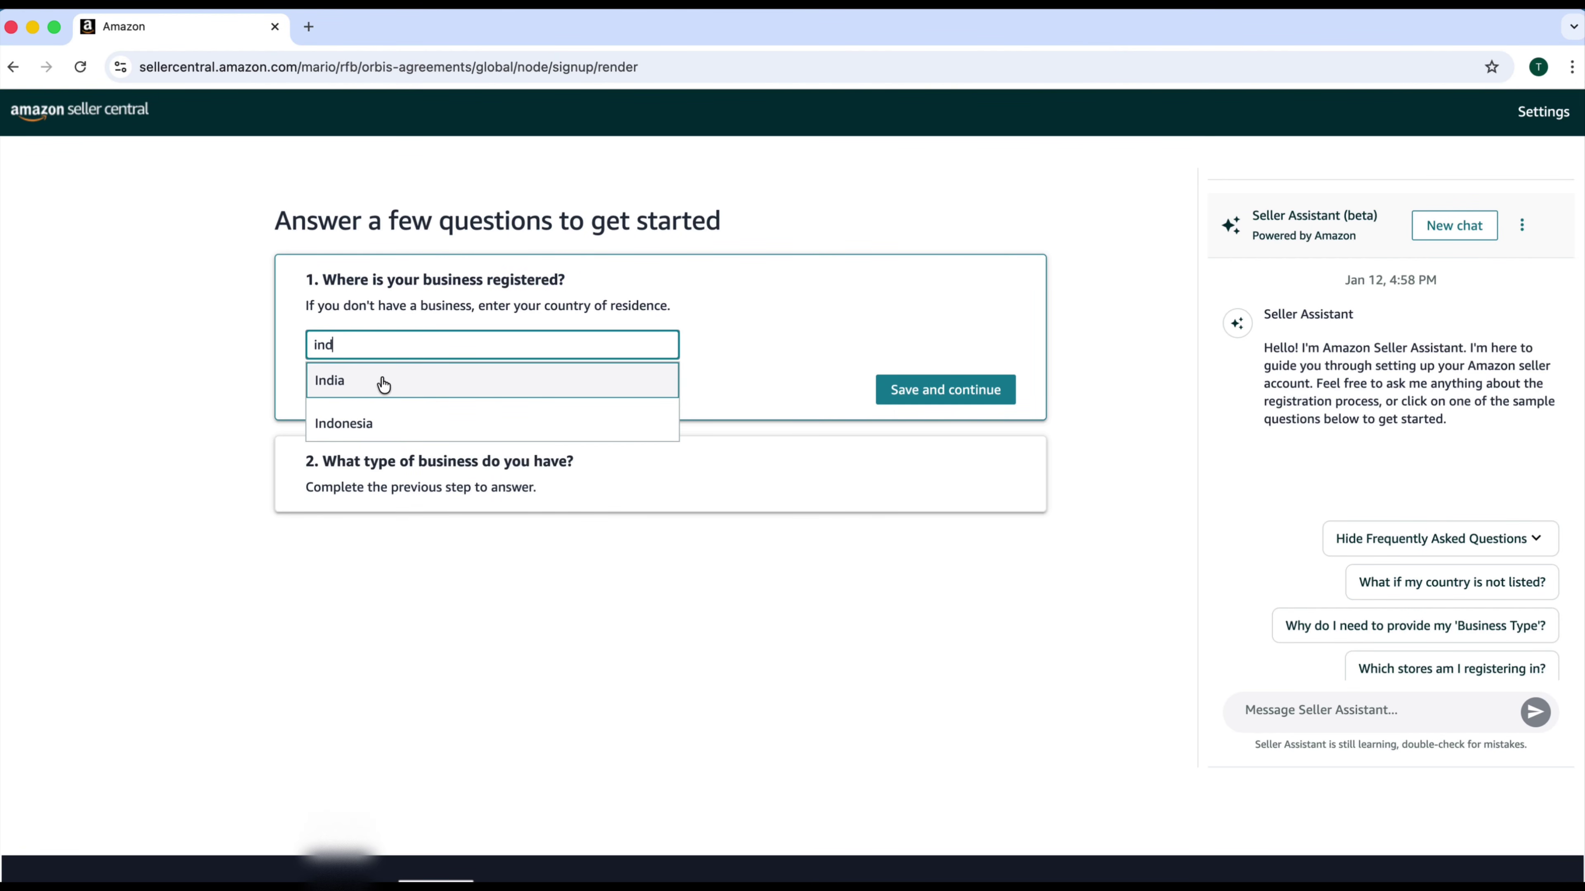
click(382, 379)
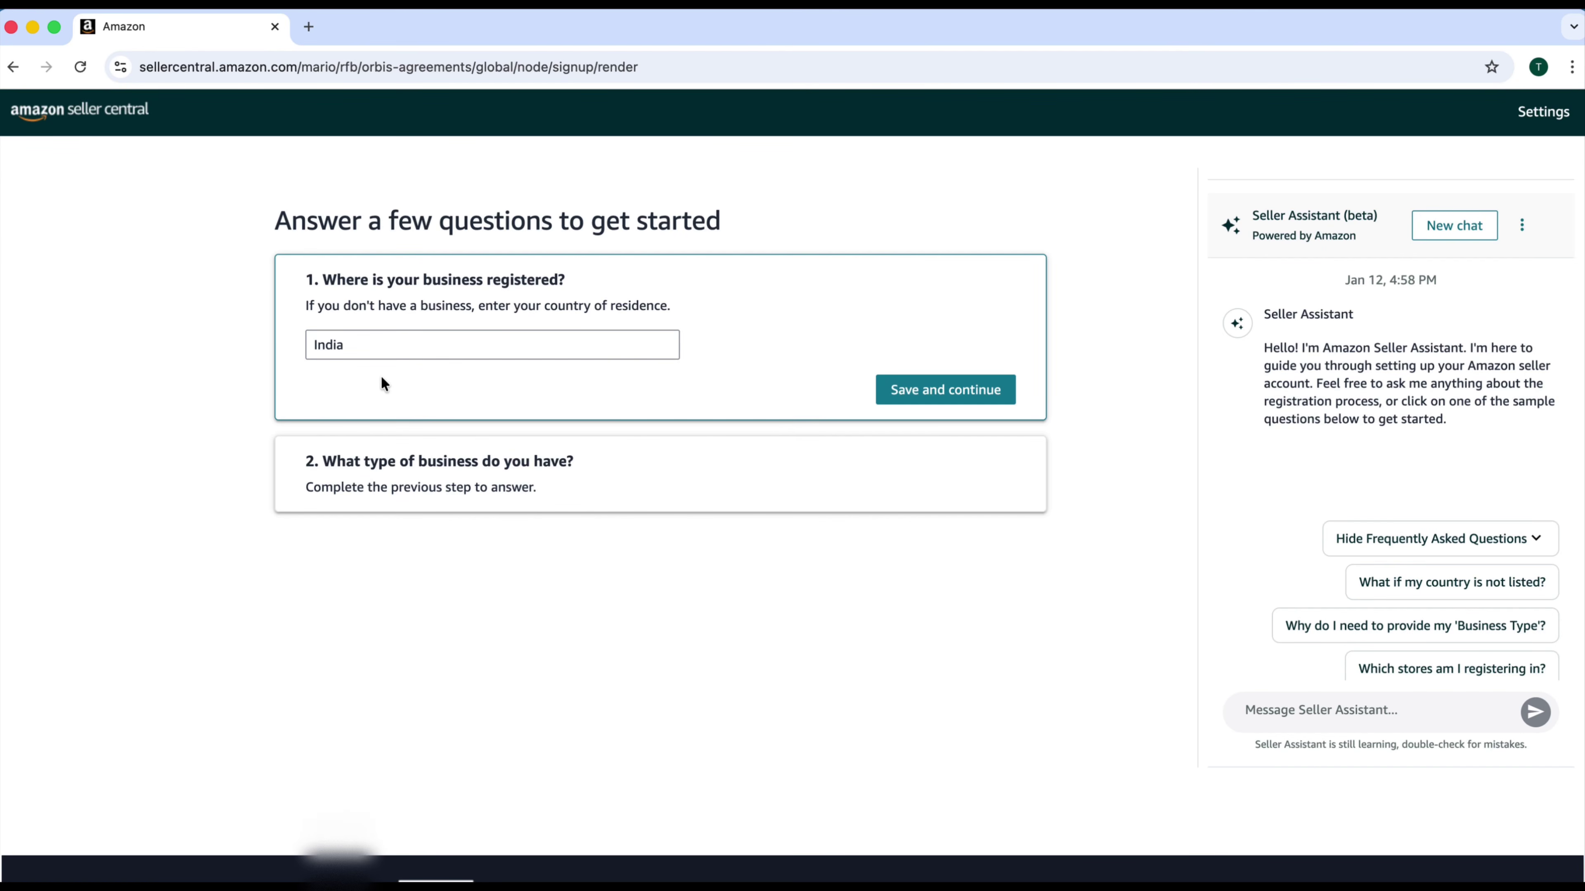
click(954, 394)
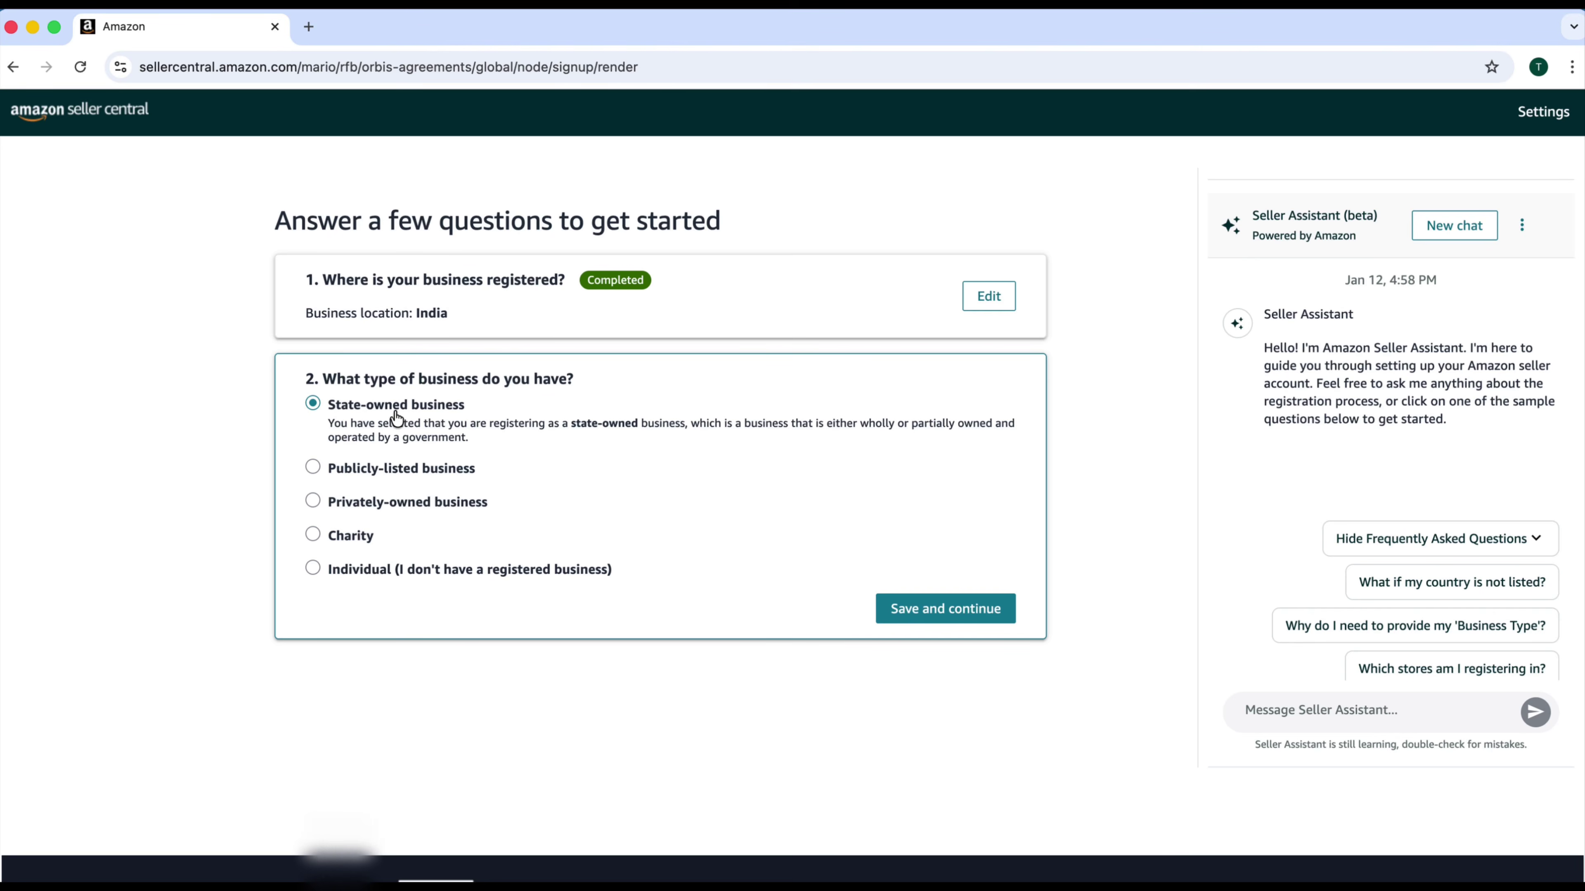
Step: Choose Individual (I don't have a registered business) as the business type and save it
click(313, 567)
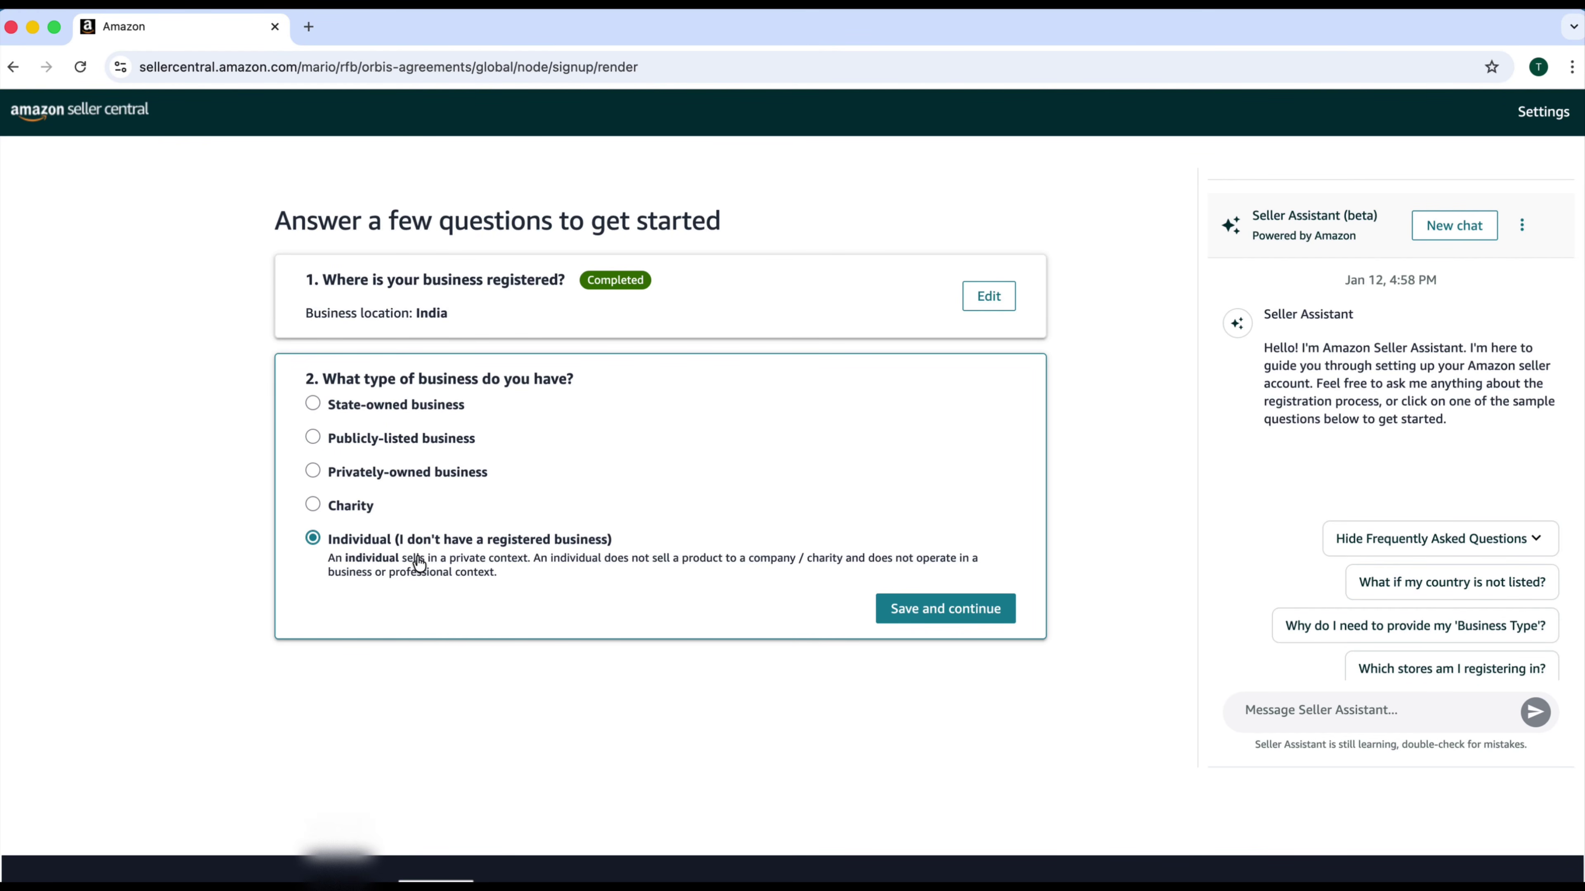
click(928, 609)
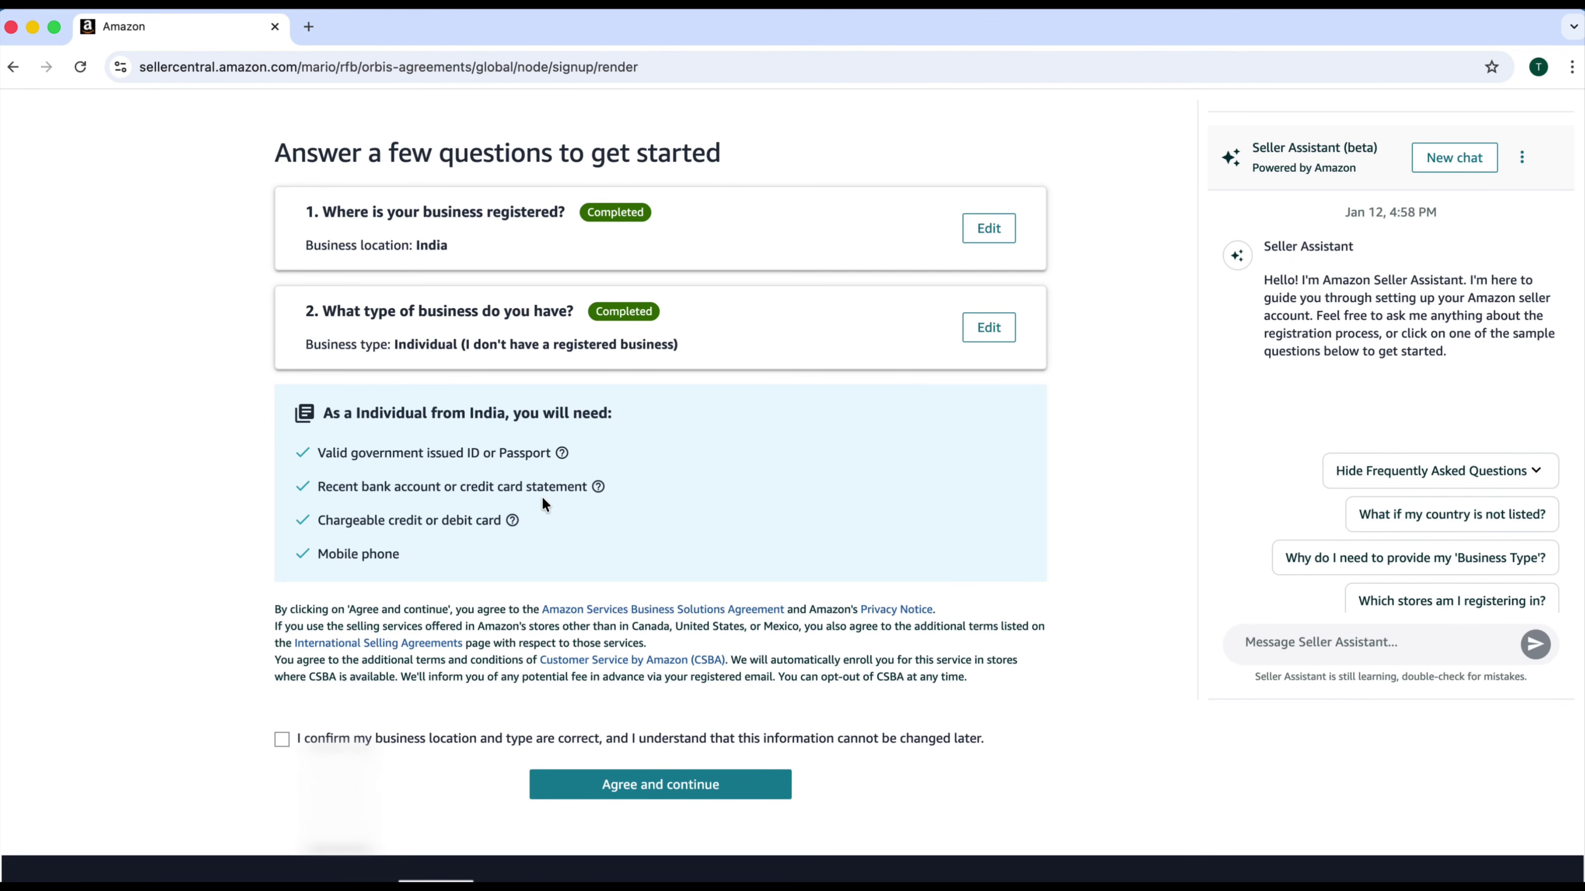
Step: Review the card and mobile phone requirements, tick the confirmation box, and agree to continue
drag(324, 520, 517, 521)
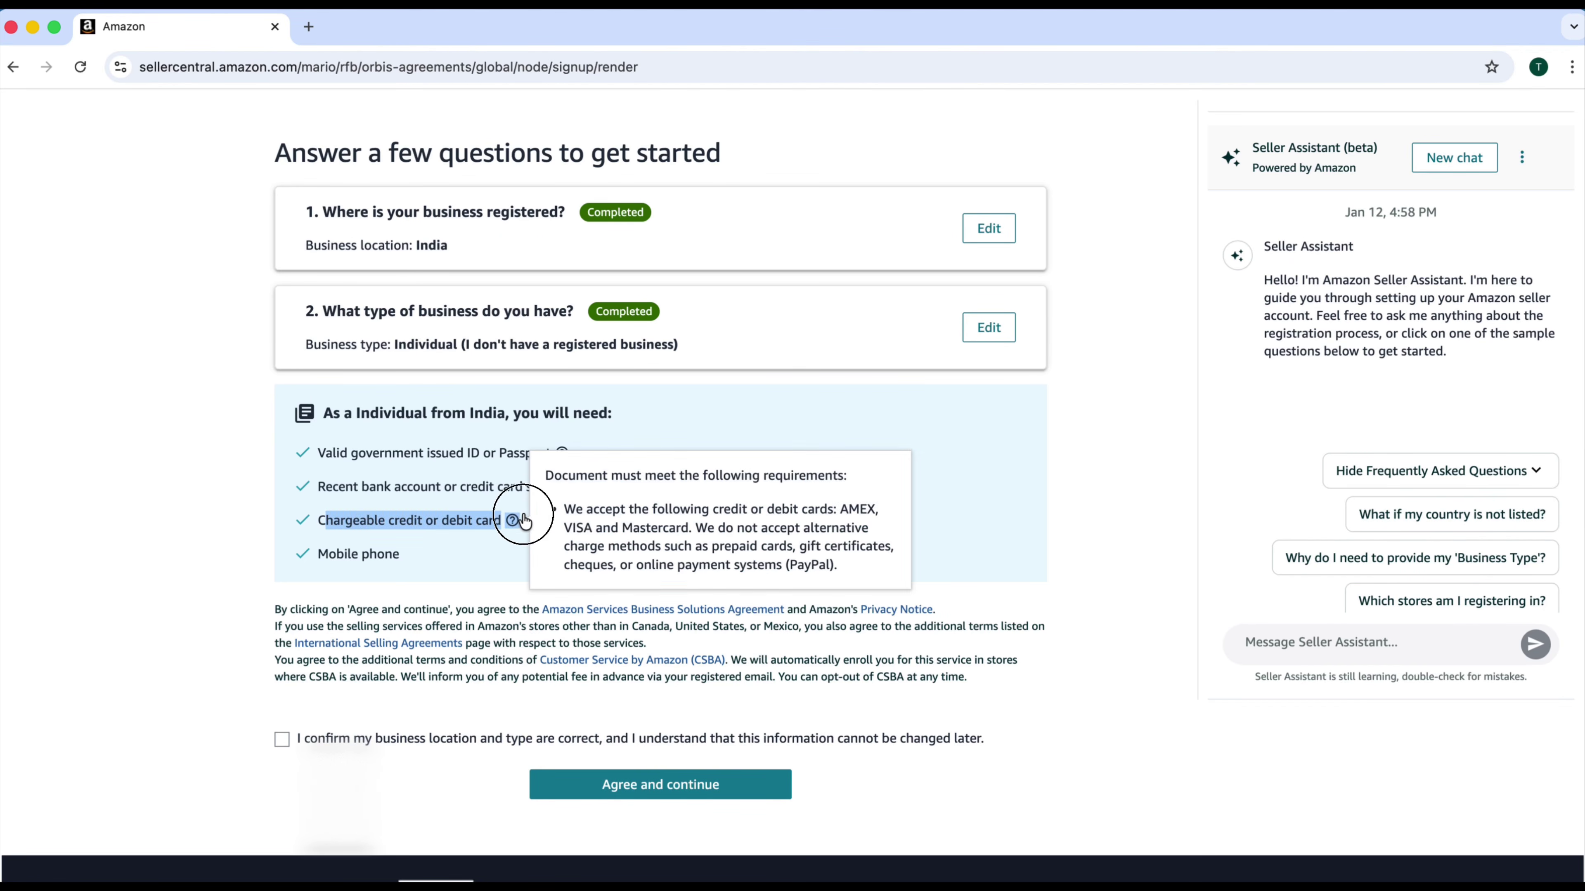
click(497, 552)
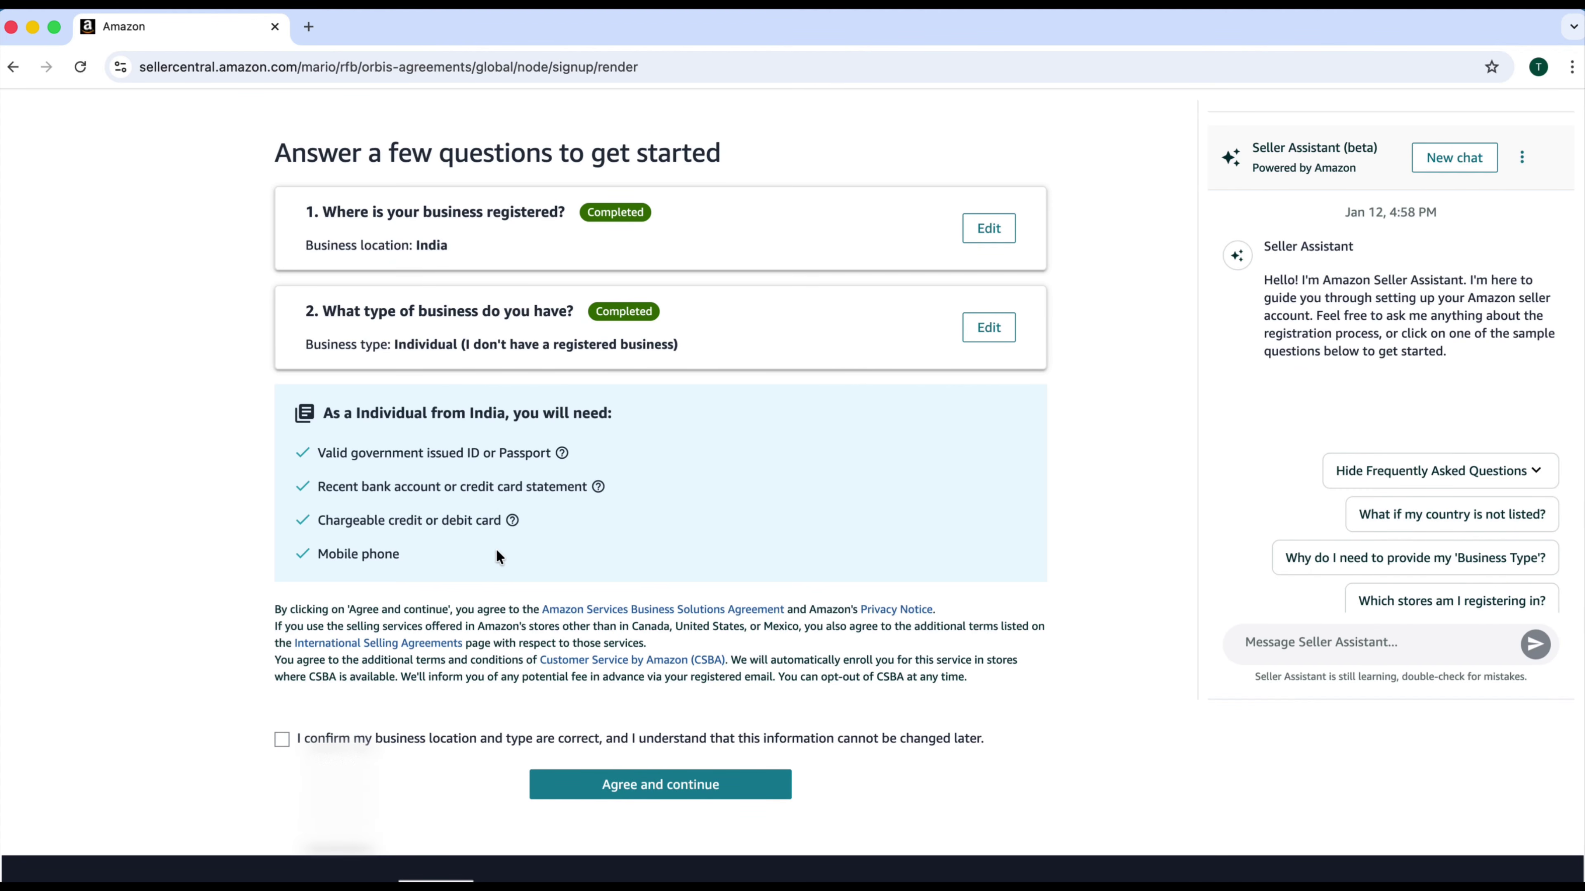
double_click(342, 556)
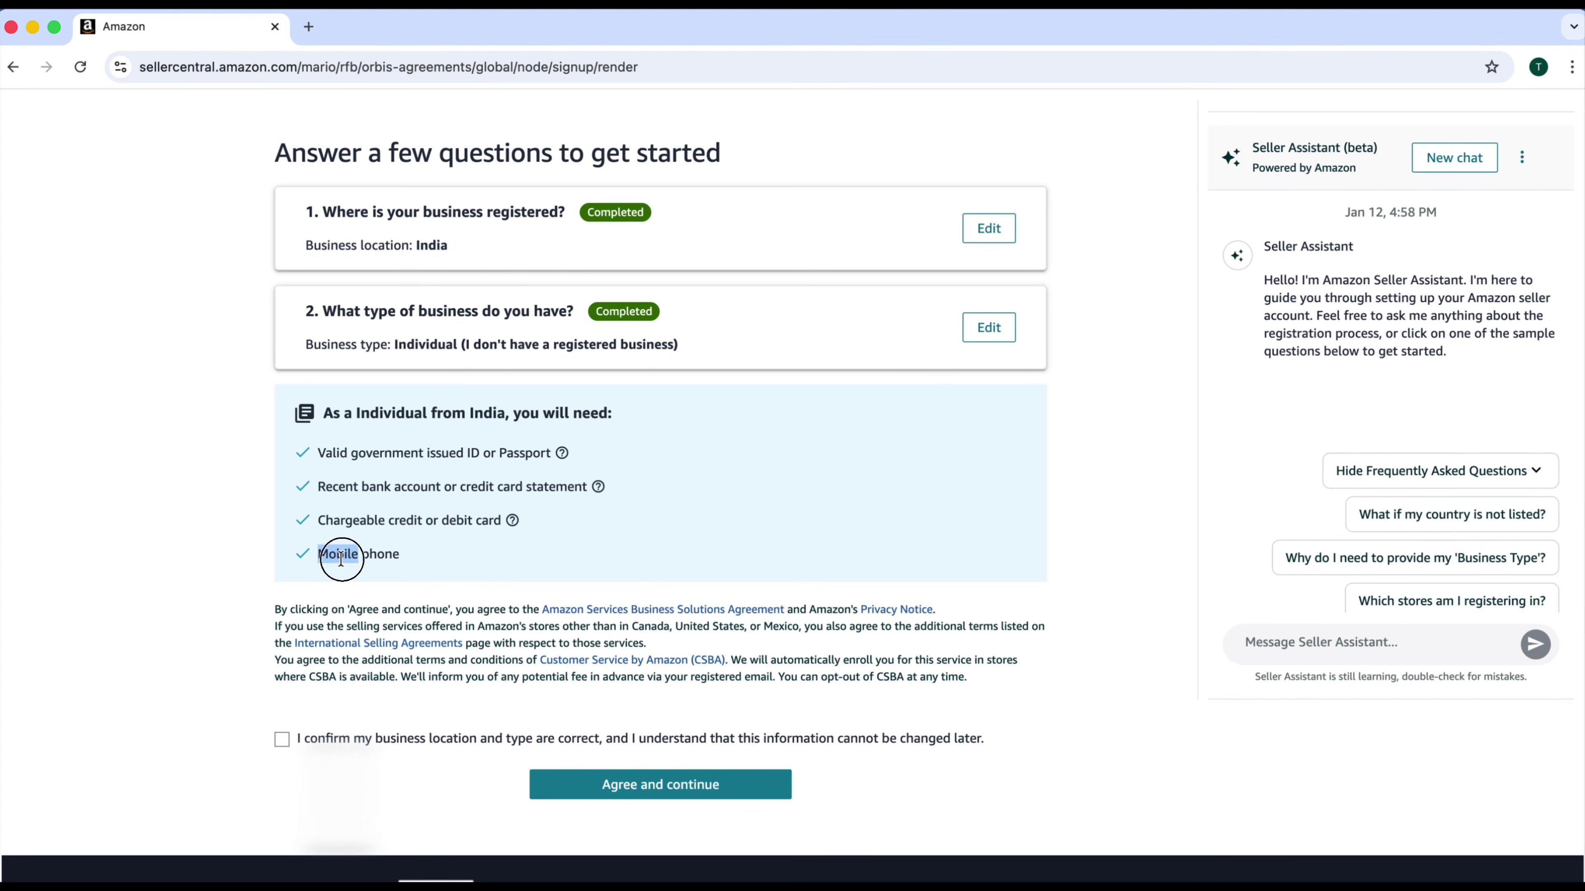
click(381, 561)
click(281, 741)
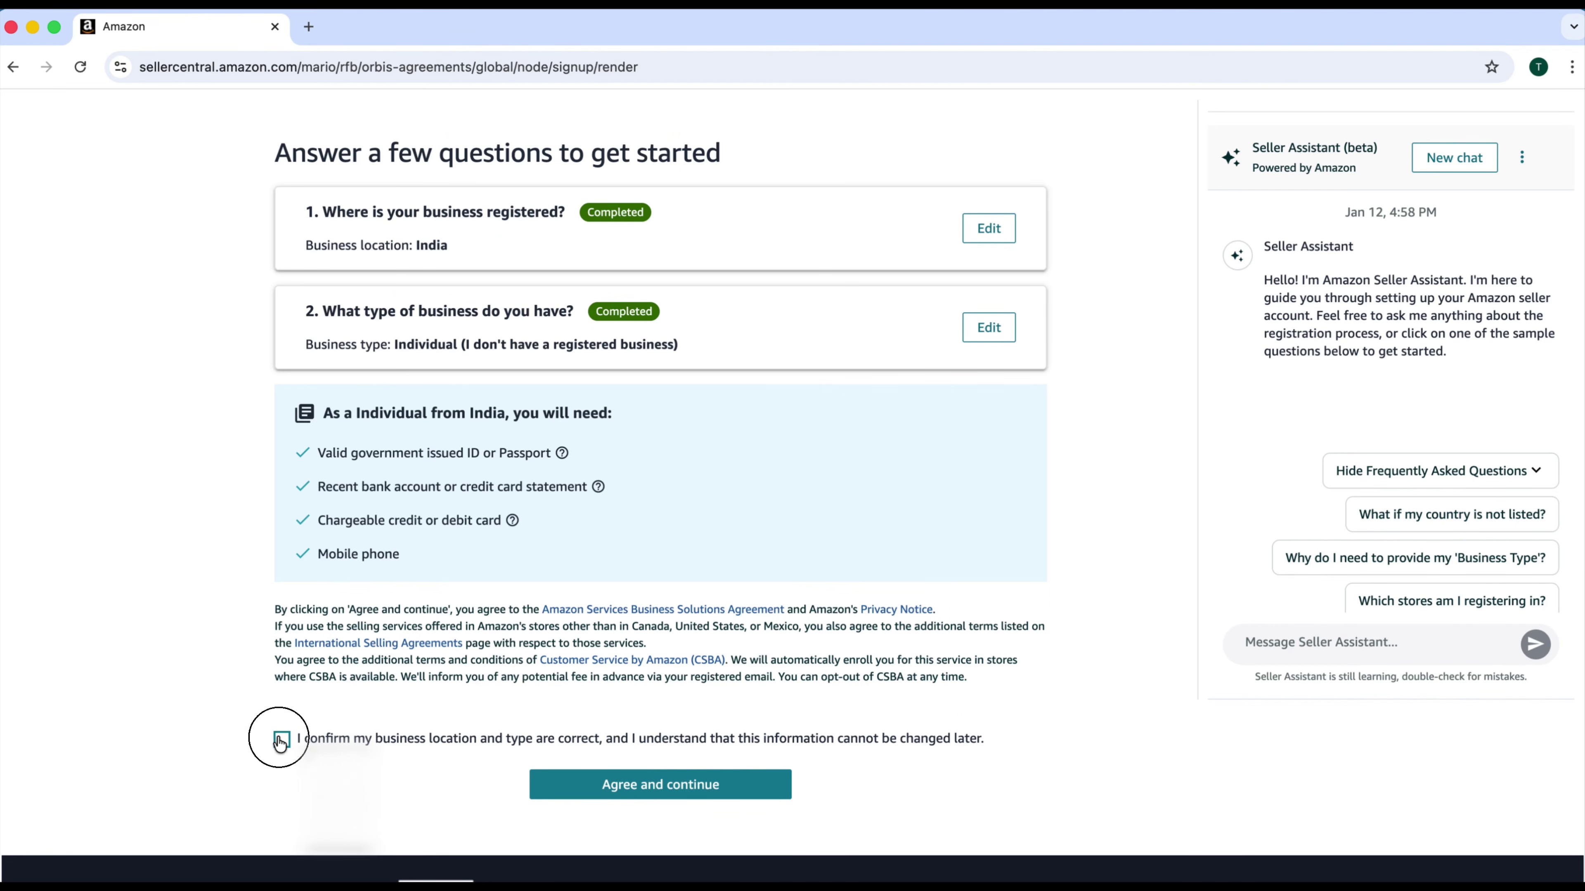
click(621, 786)
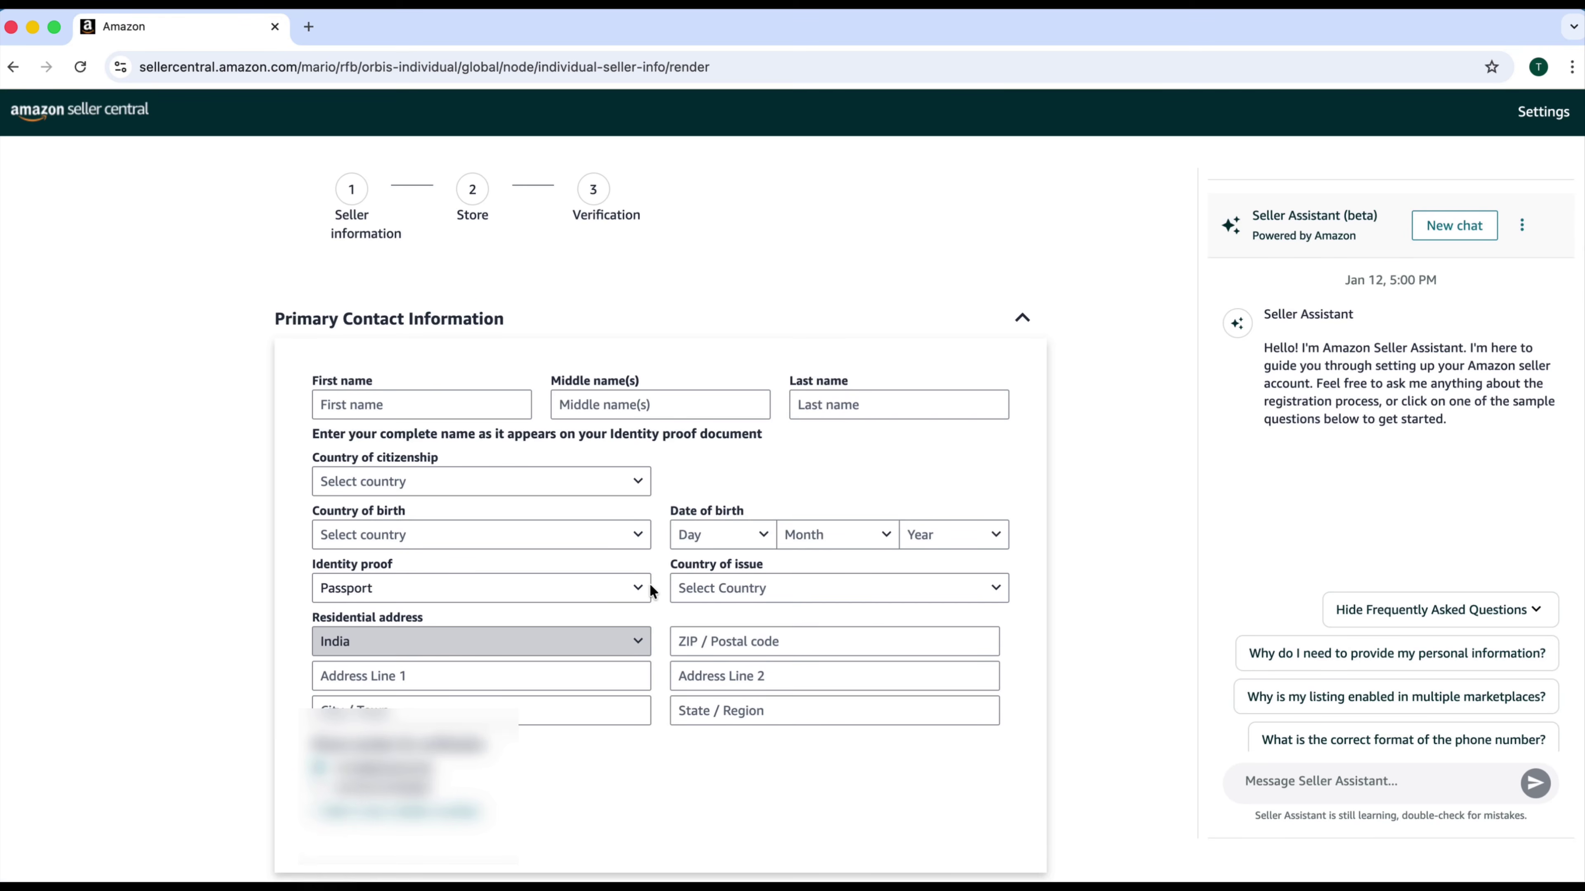
Step: Enter the seller's first and last name, fixing a typo in the surname
click(340, 405)
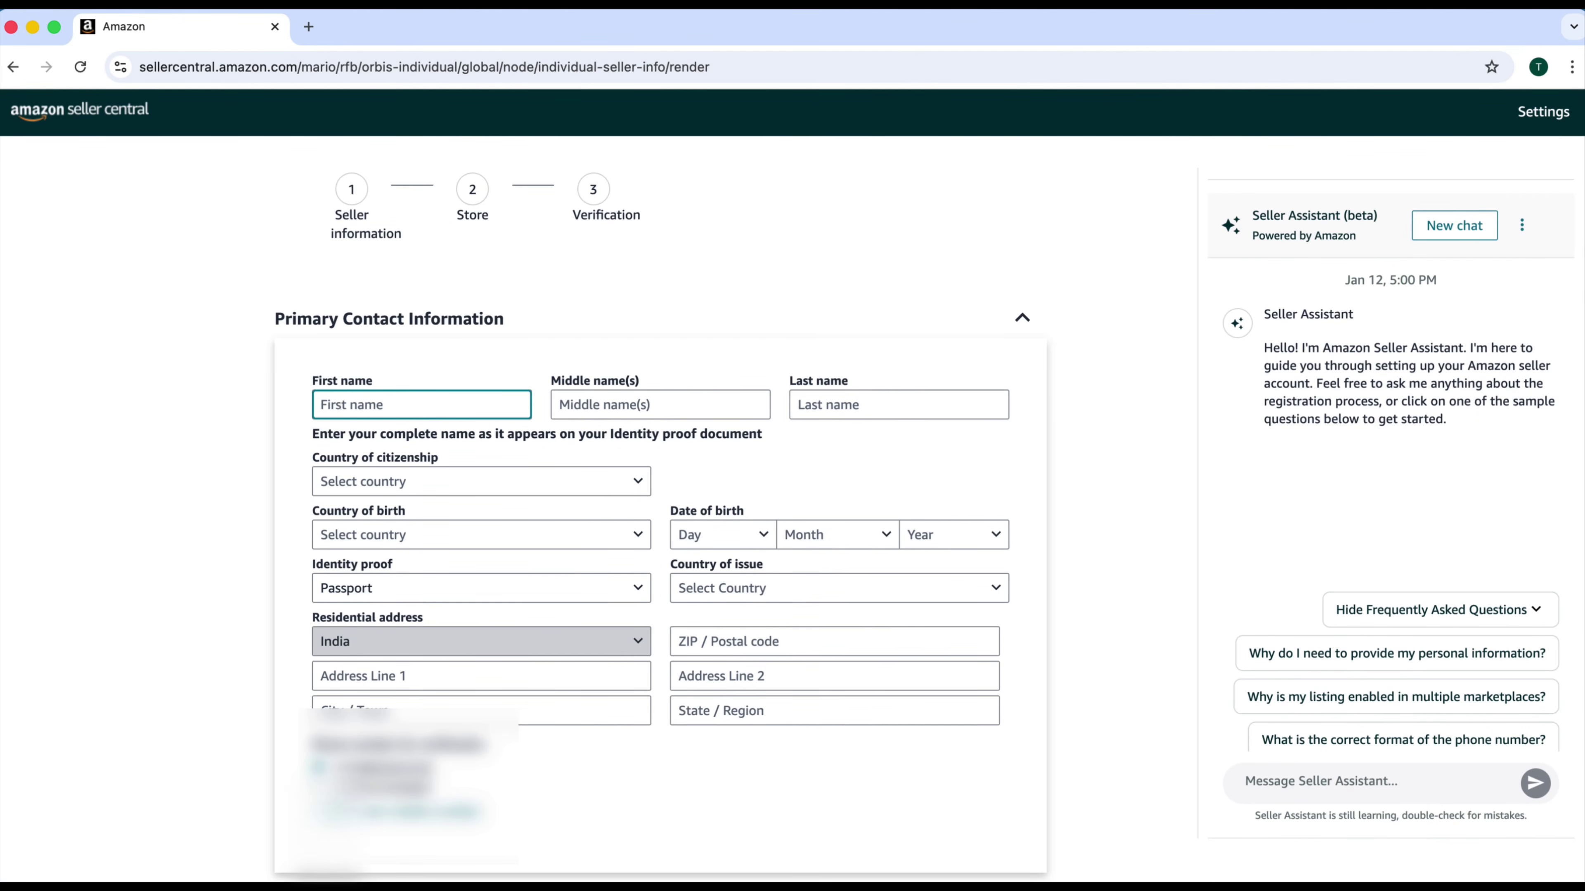
click(815, 412)
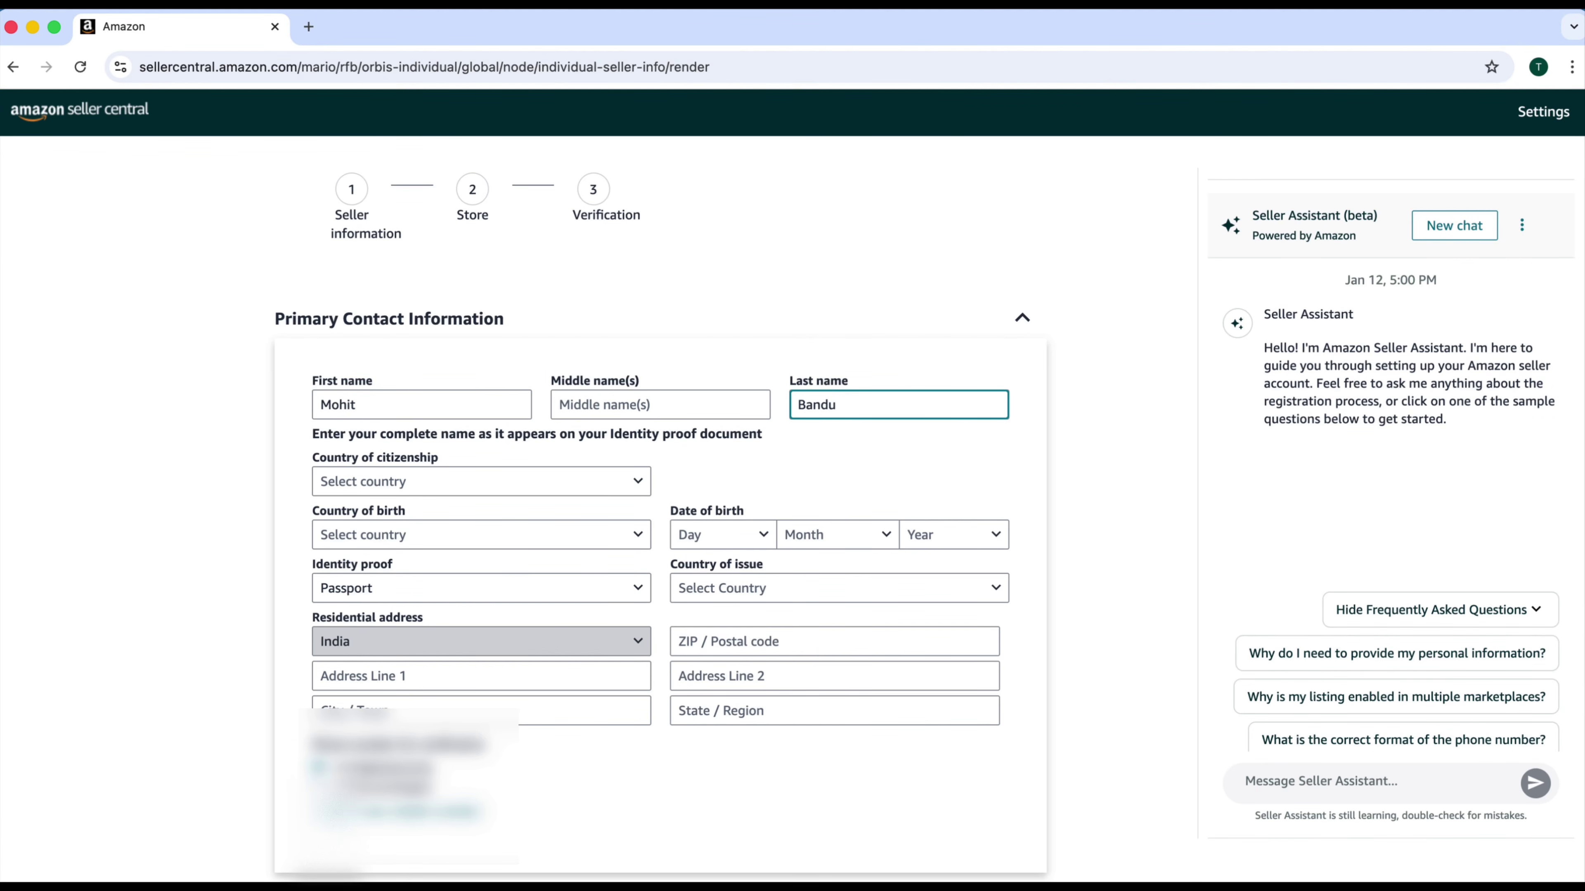
Step: Set India as both the country of citizenship and the country of birth
click(450, 487)
text(in)
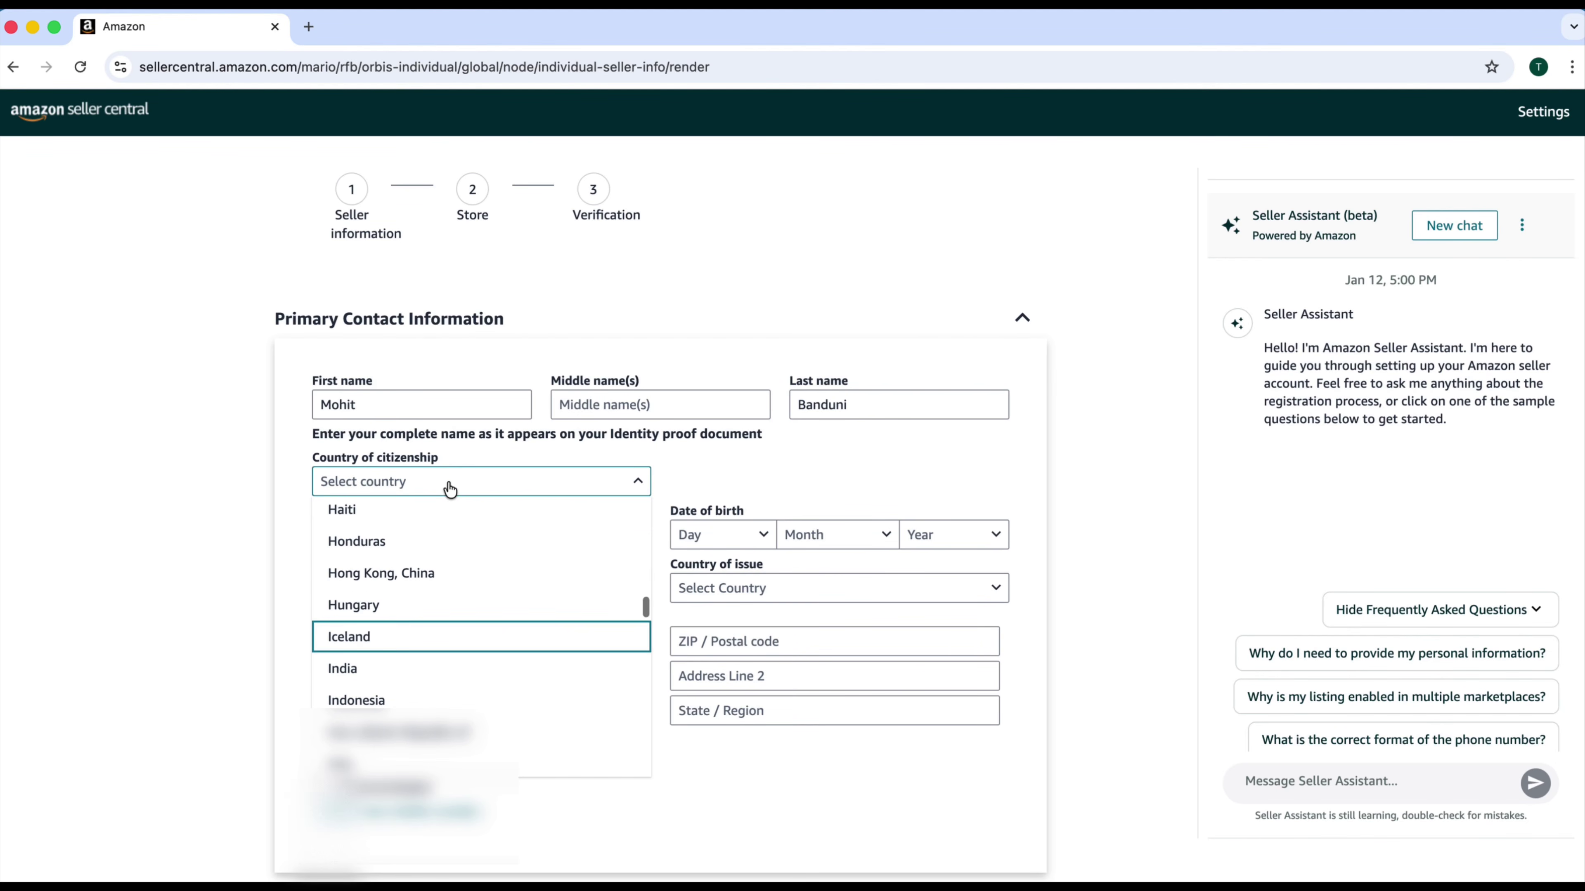
click(379, 670)
click(402, 549)
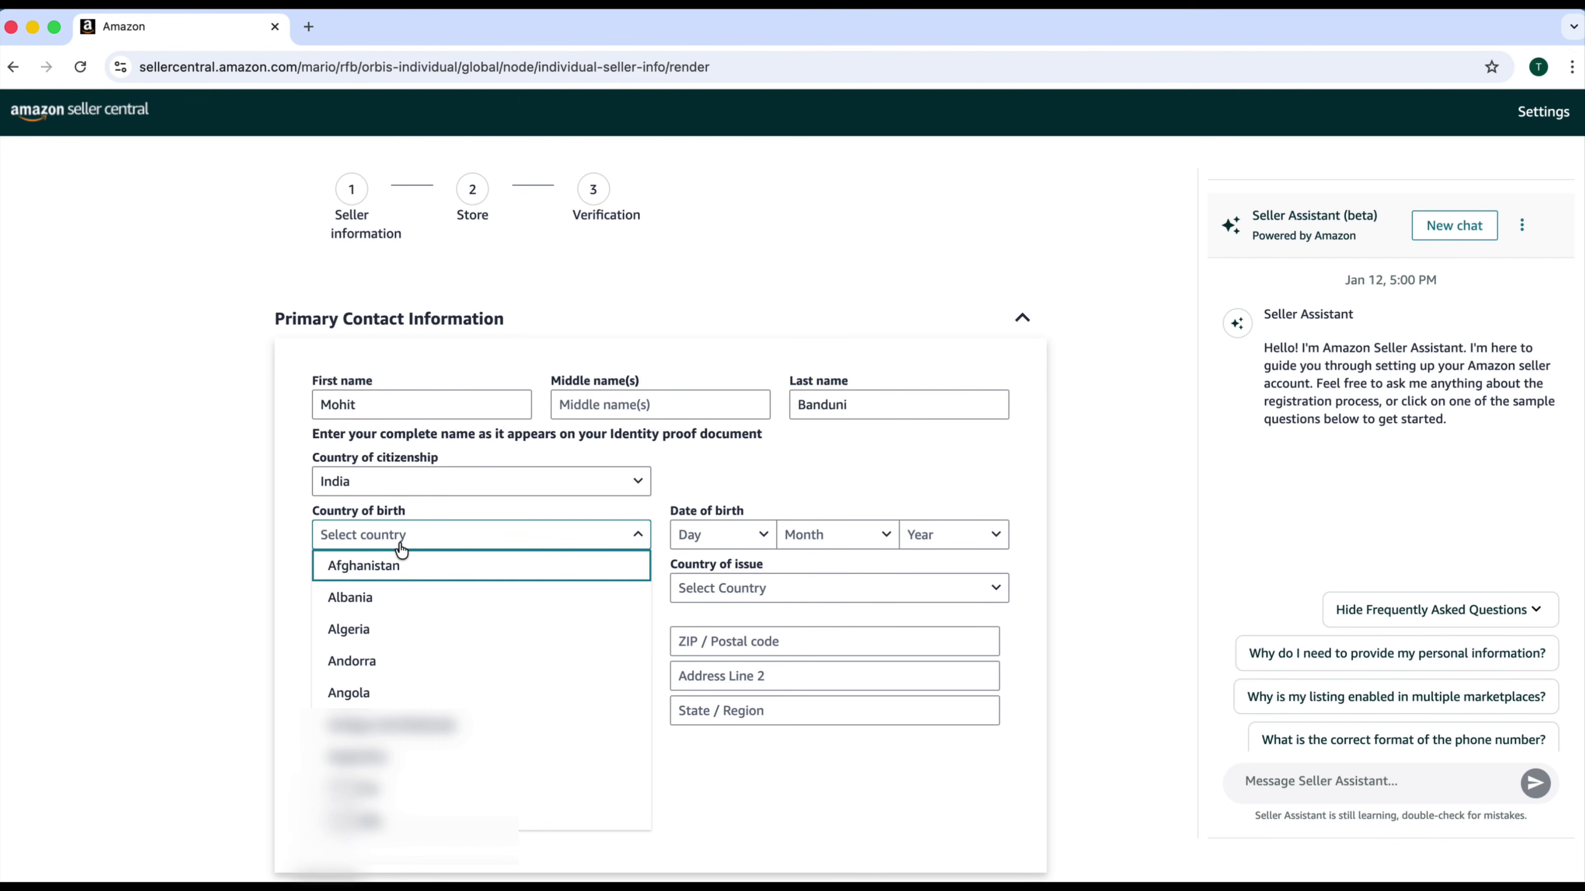
text(in)
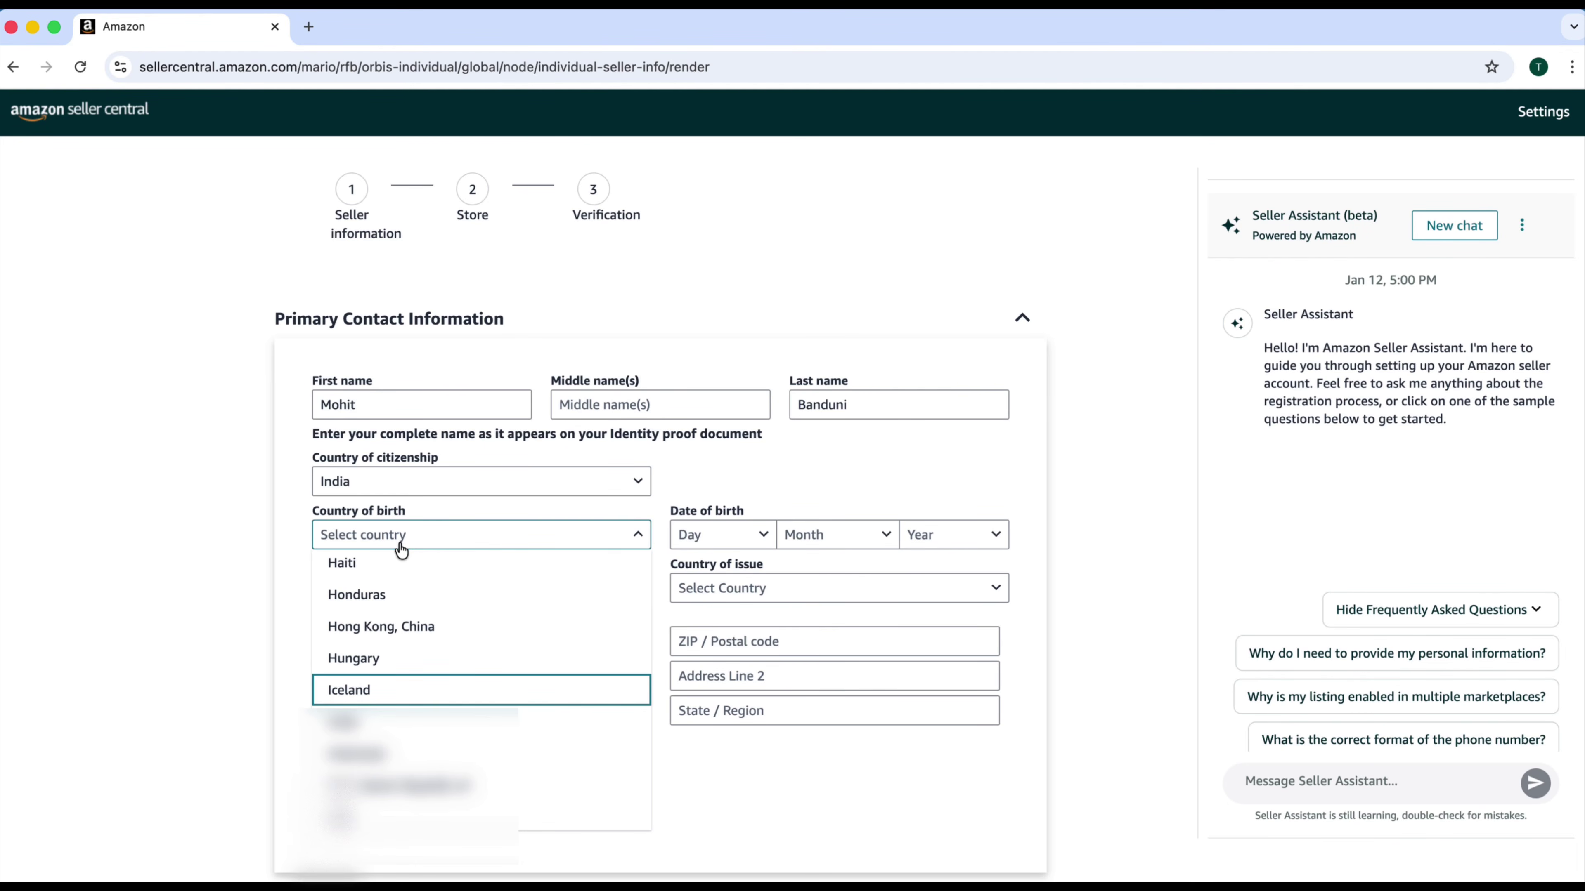
click(372, 692)
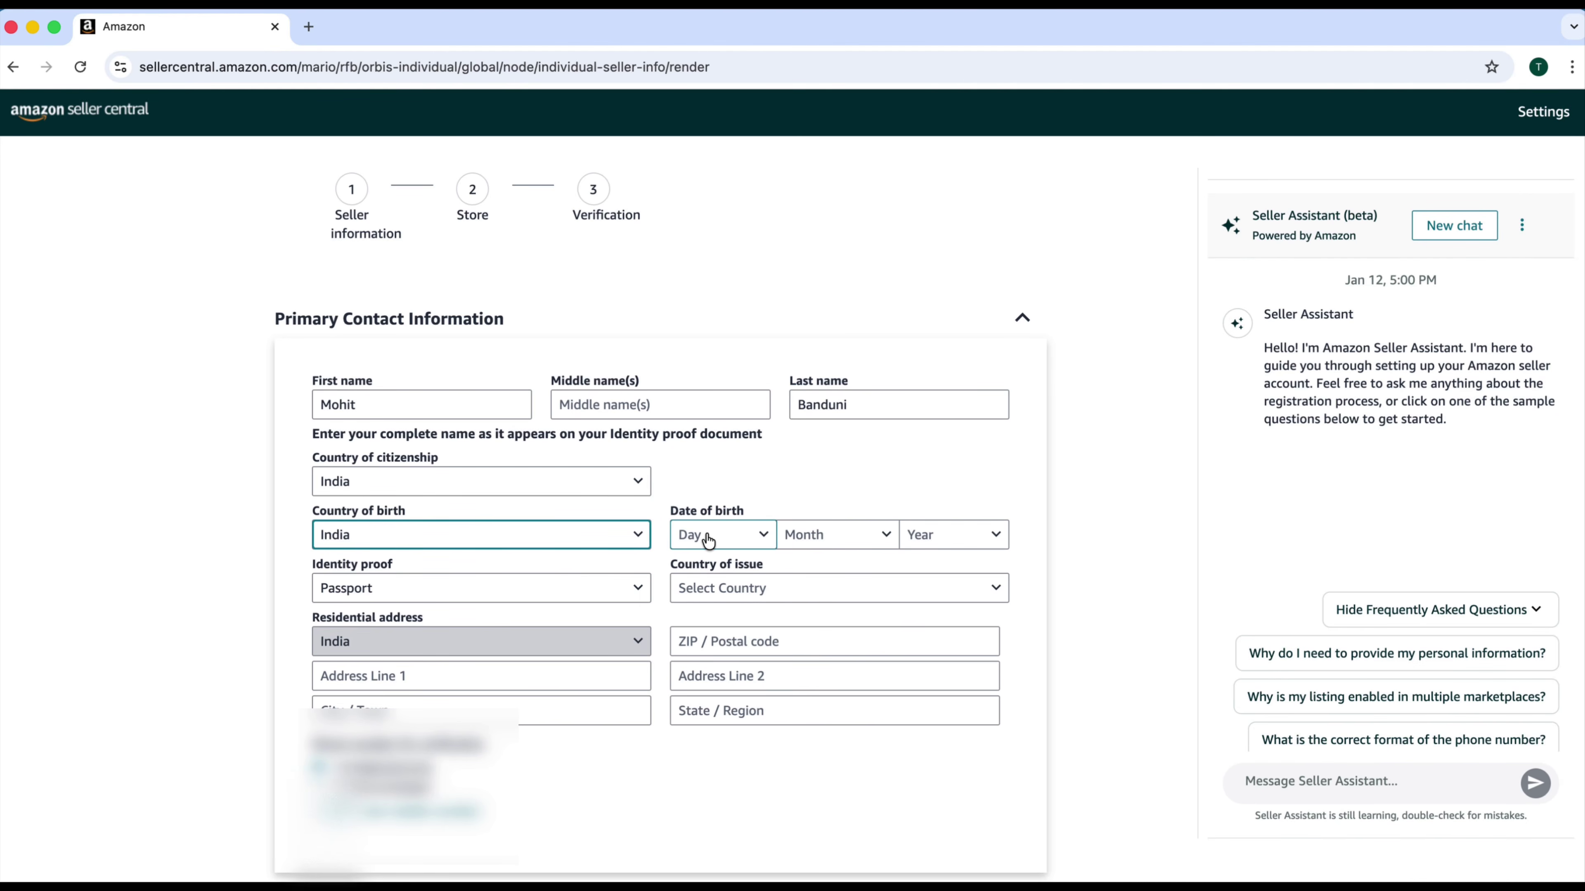
click(708, 540)
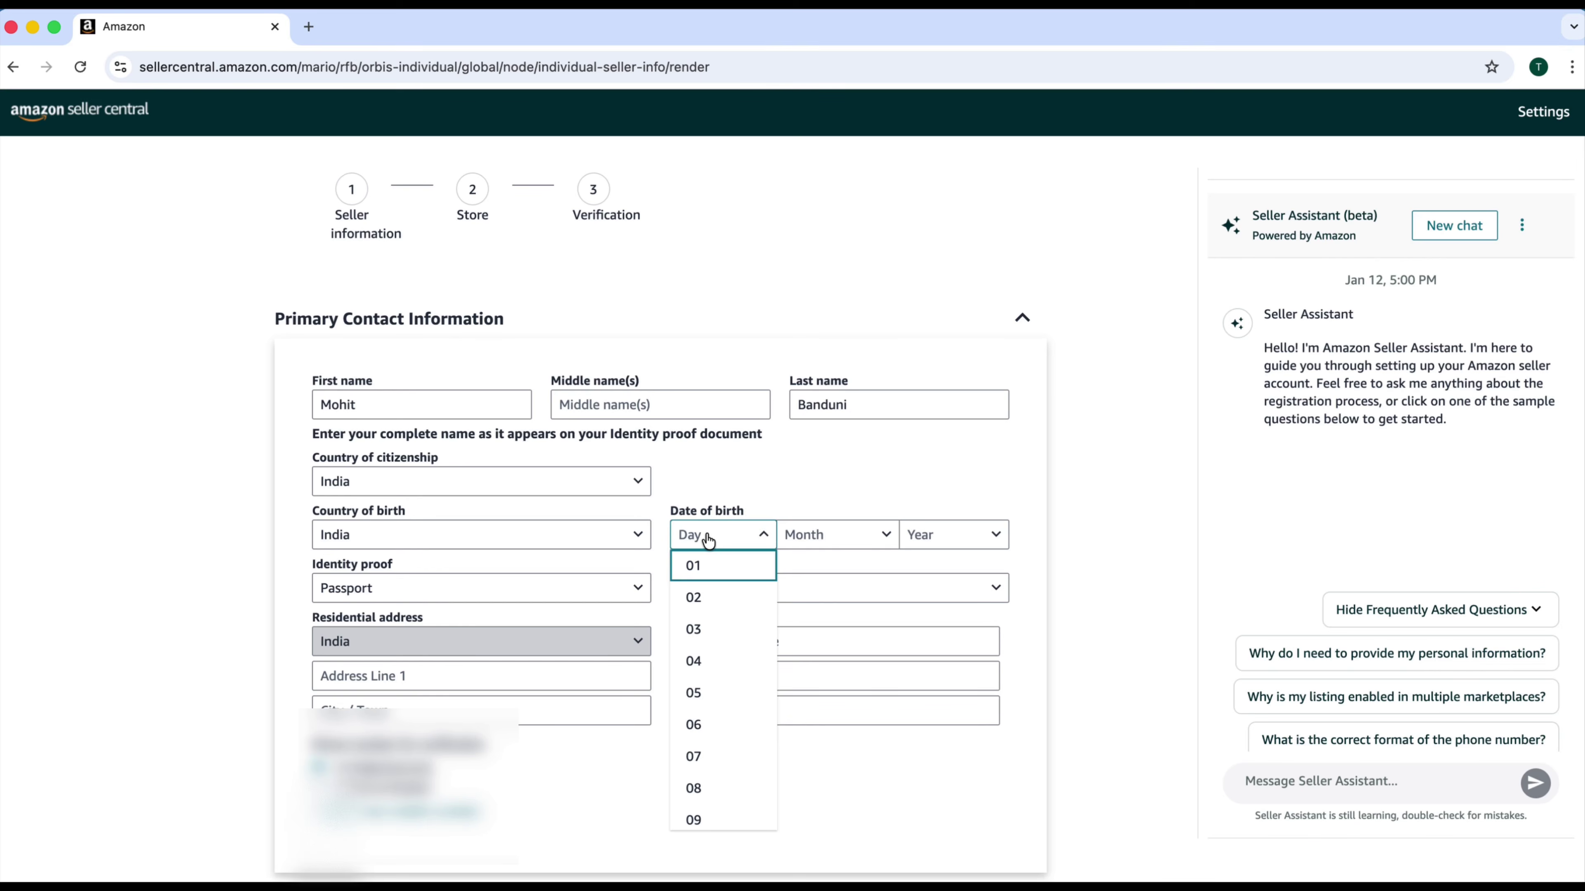
double_click(704, 597)
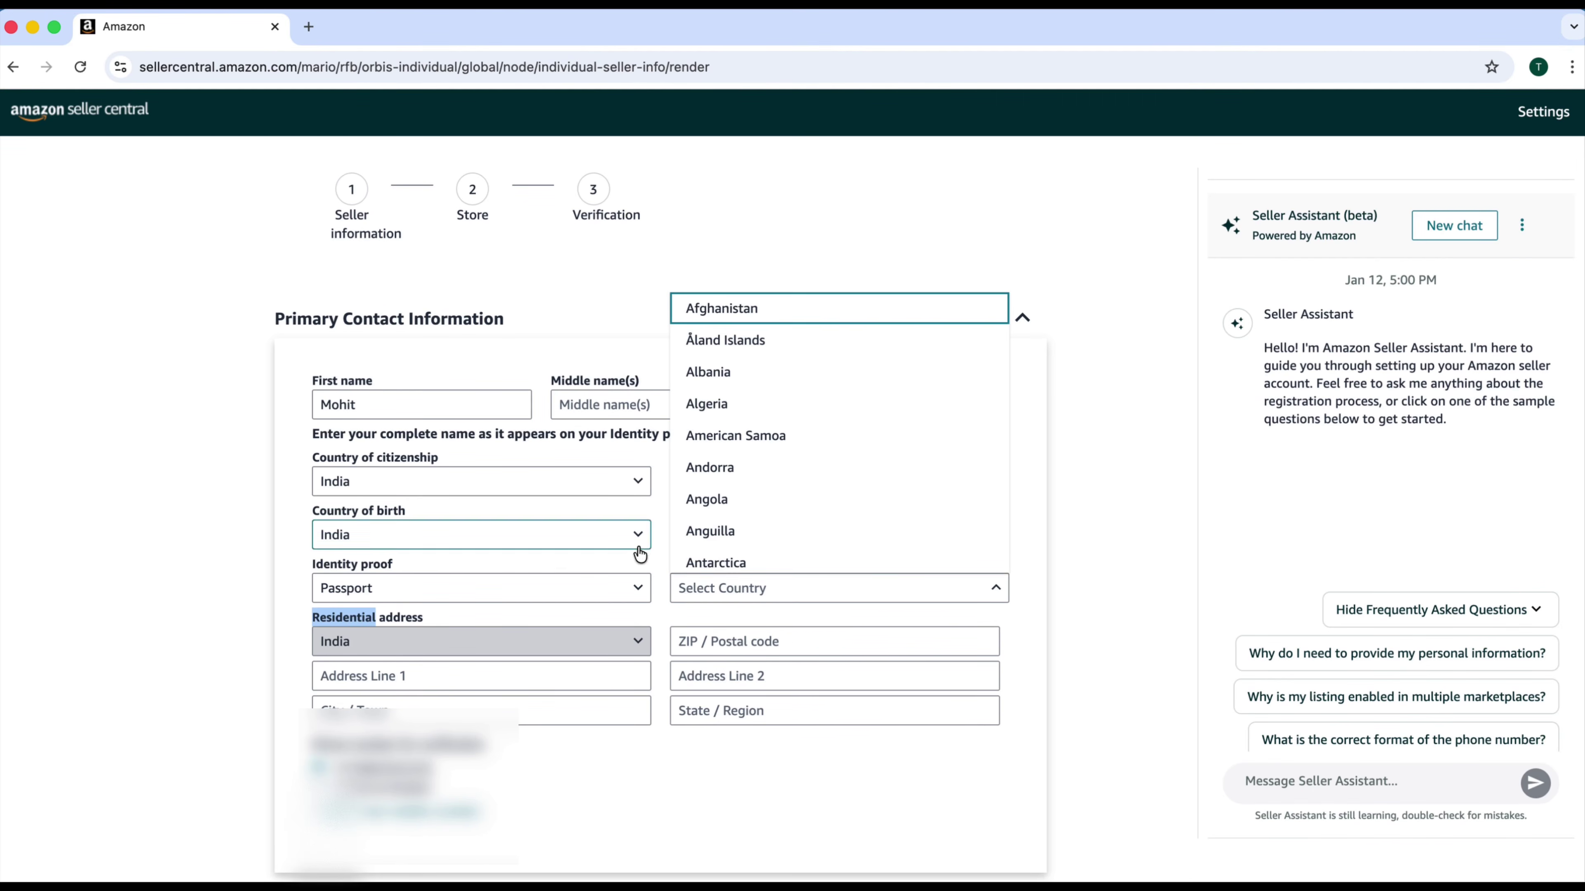
click(665, 531)
click(835, 536)
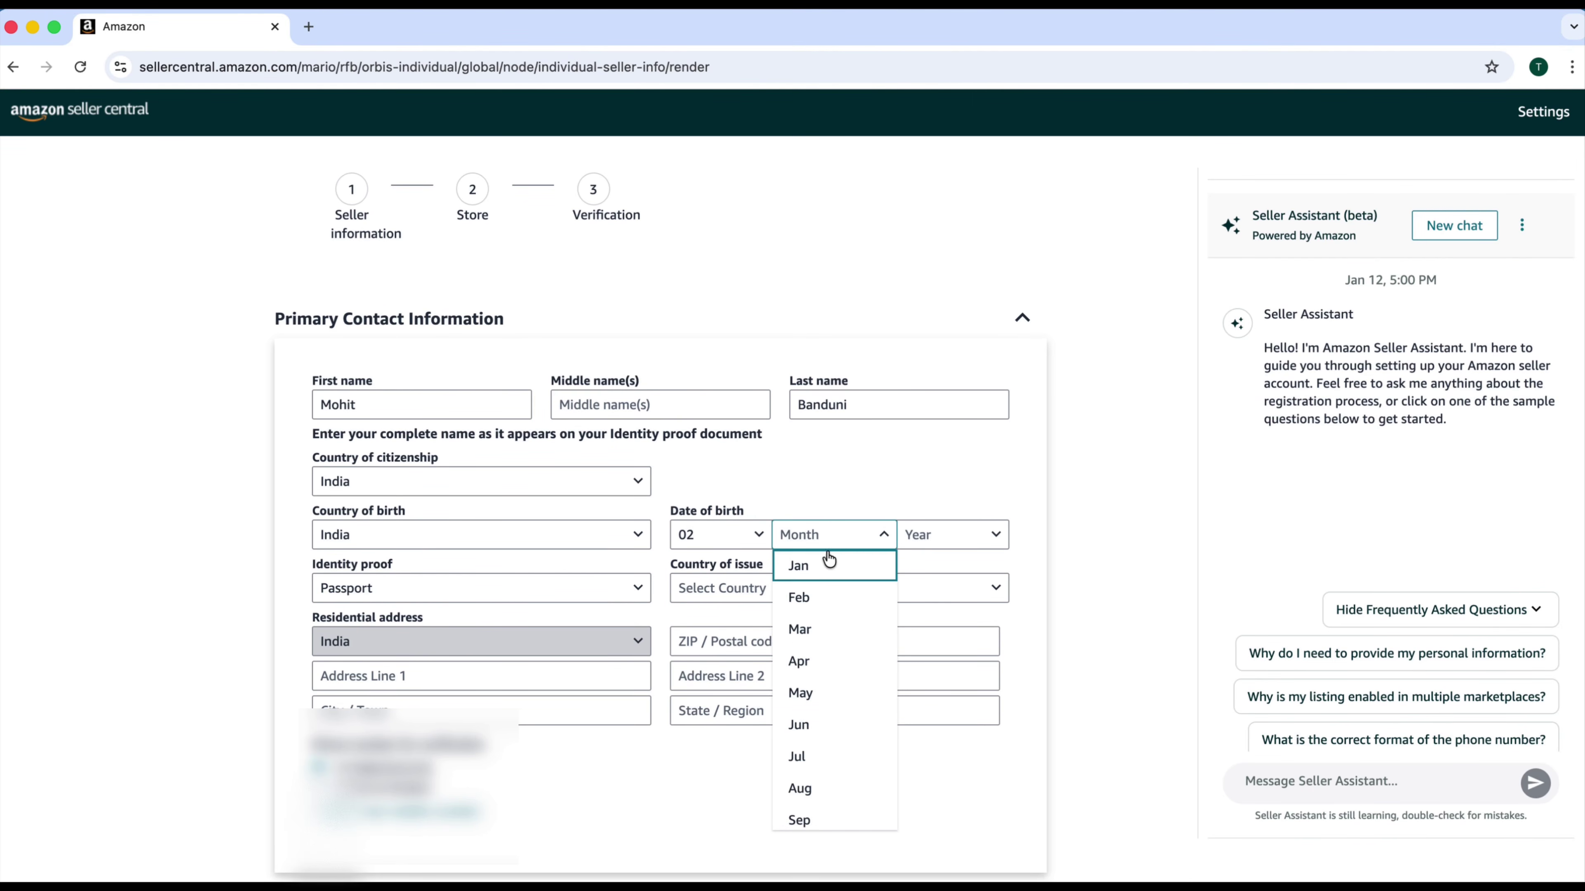
click(825, 594)
click(909, 535)
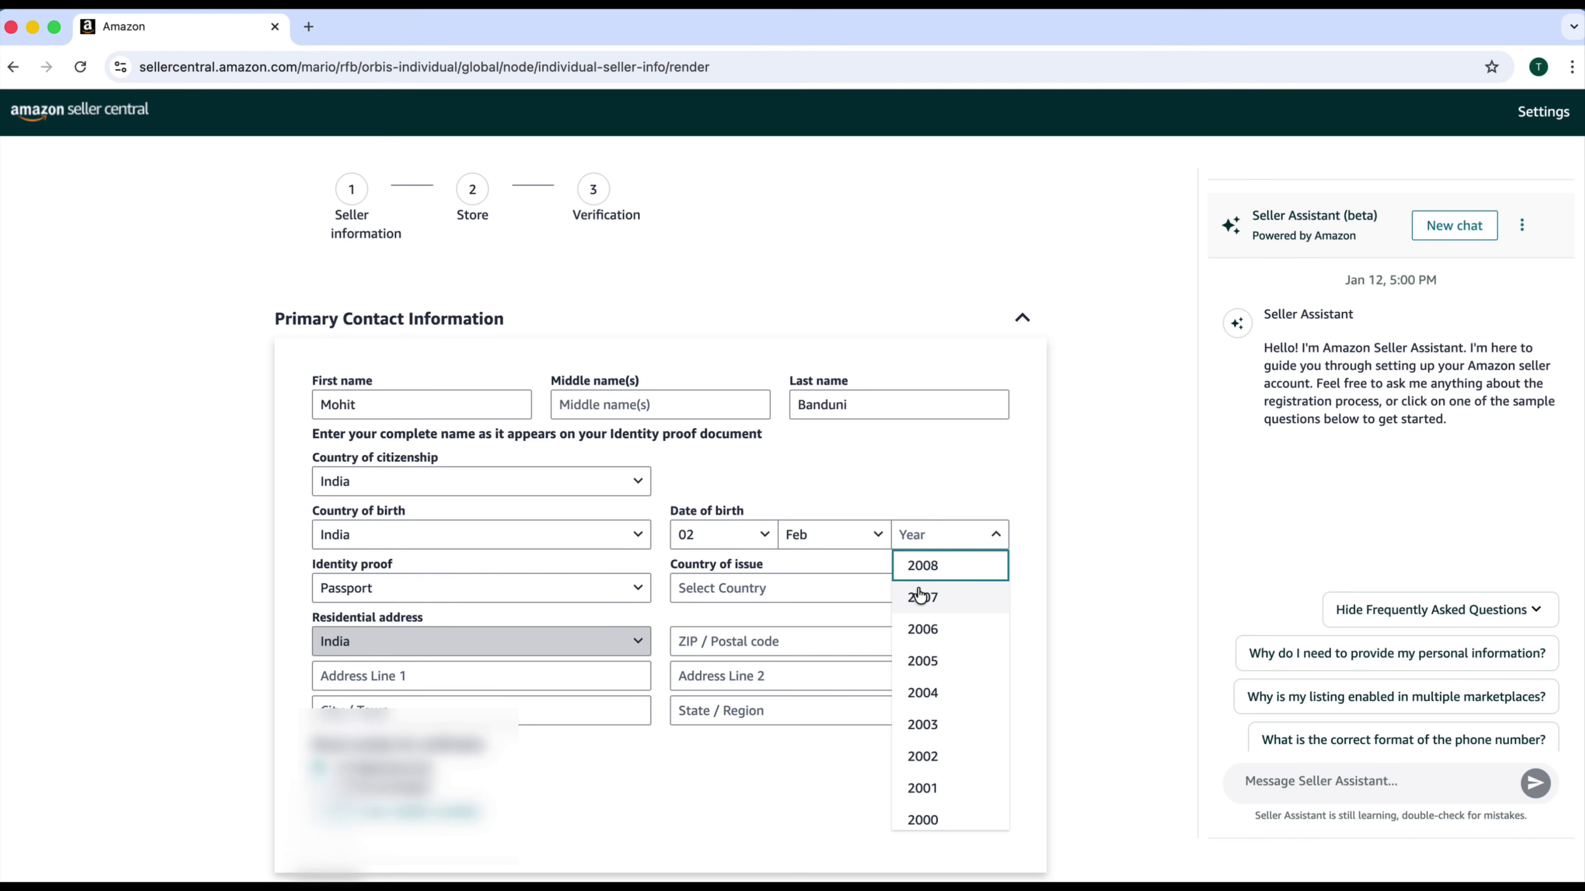
click(923, 598)
click(920, 537)
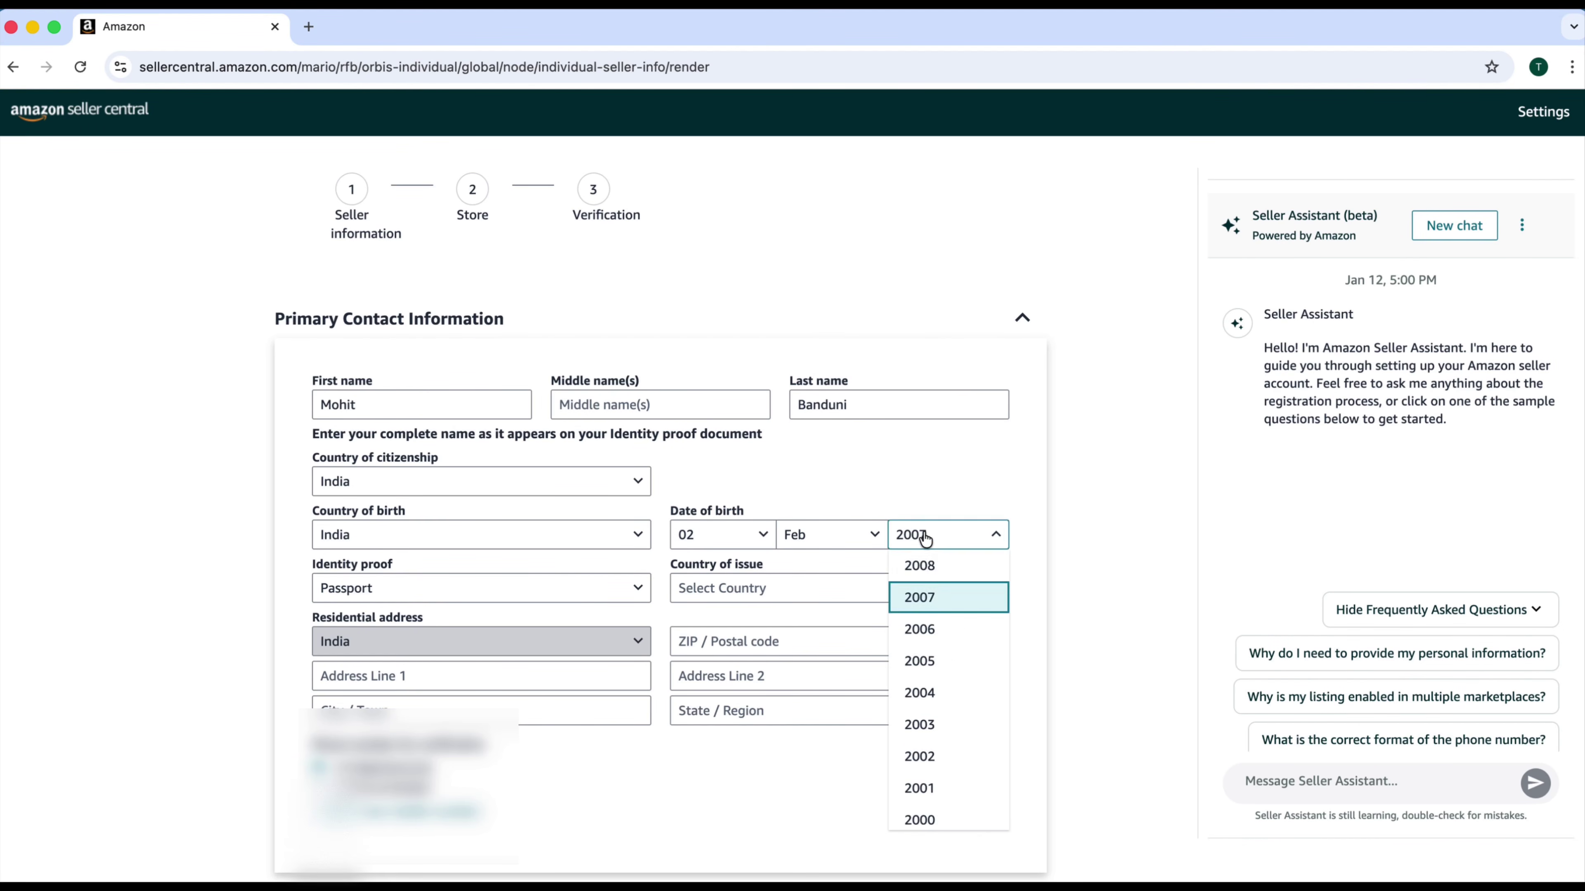
scroll(947, 630, down, 2)
click(937, 627)
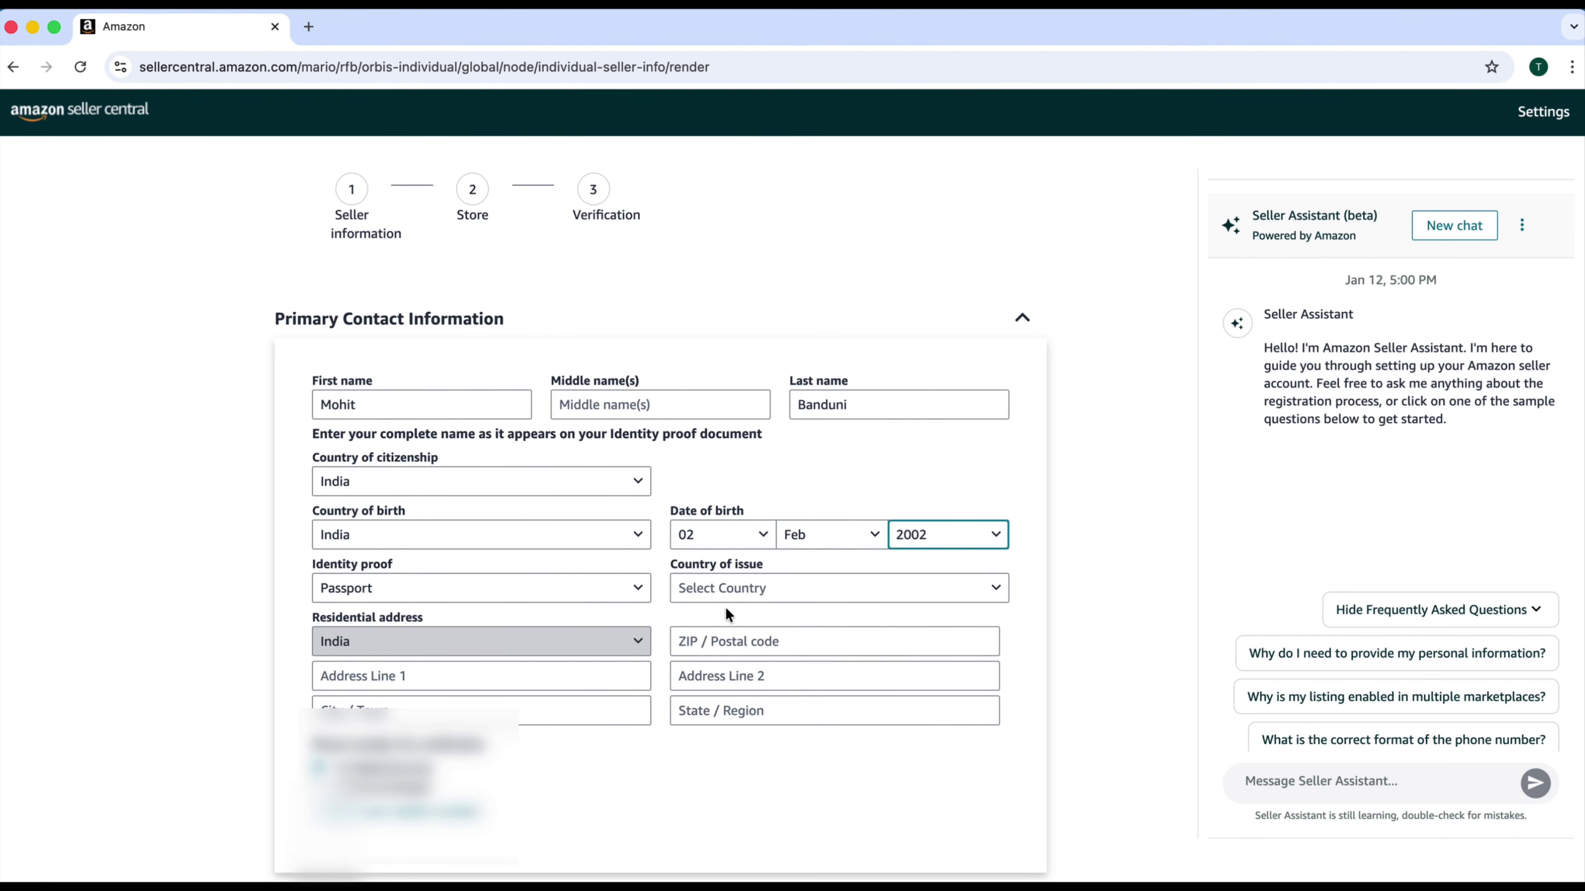
click(380, 596)
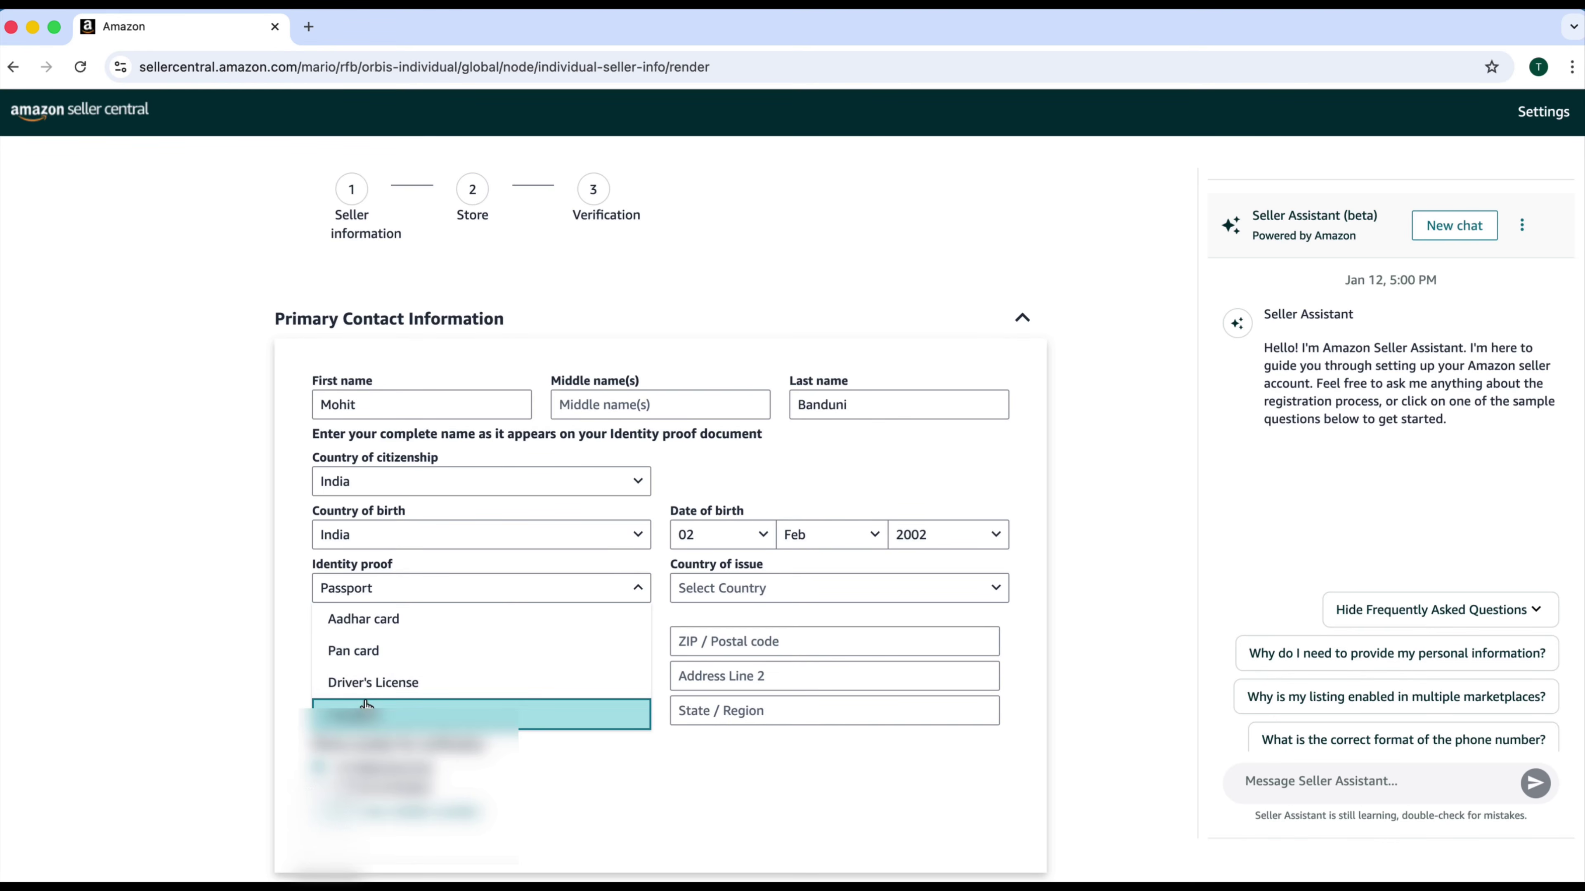
Step: Choose Pan card as the identity proof with India as its country of issue
click(377, 651)
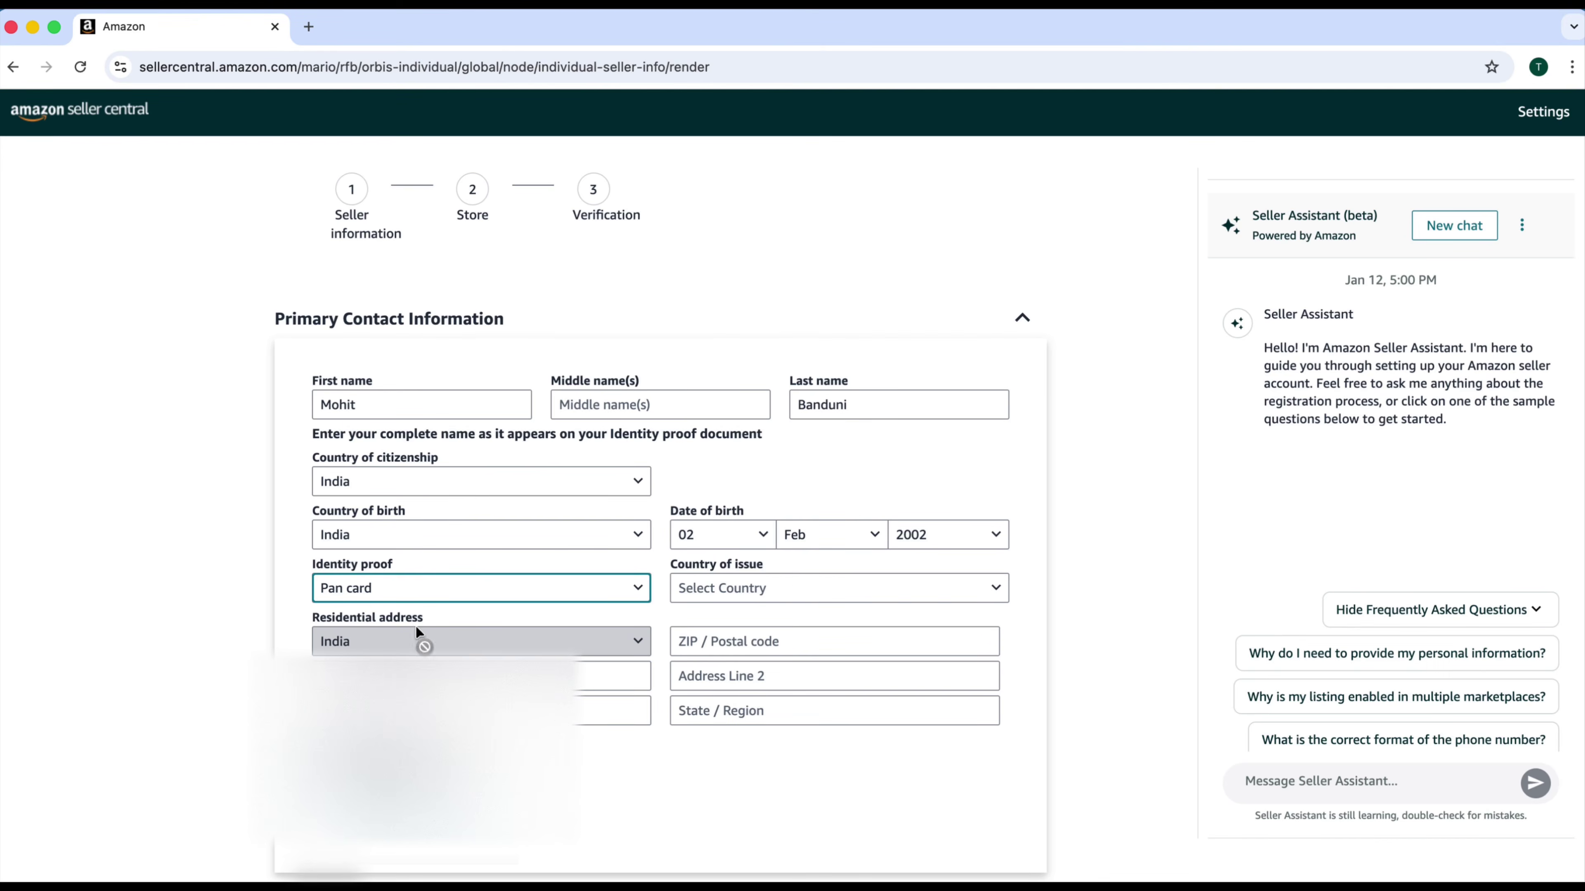
click(762, 585)
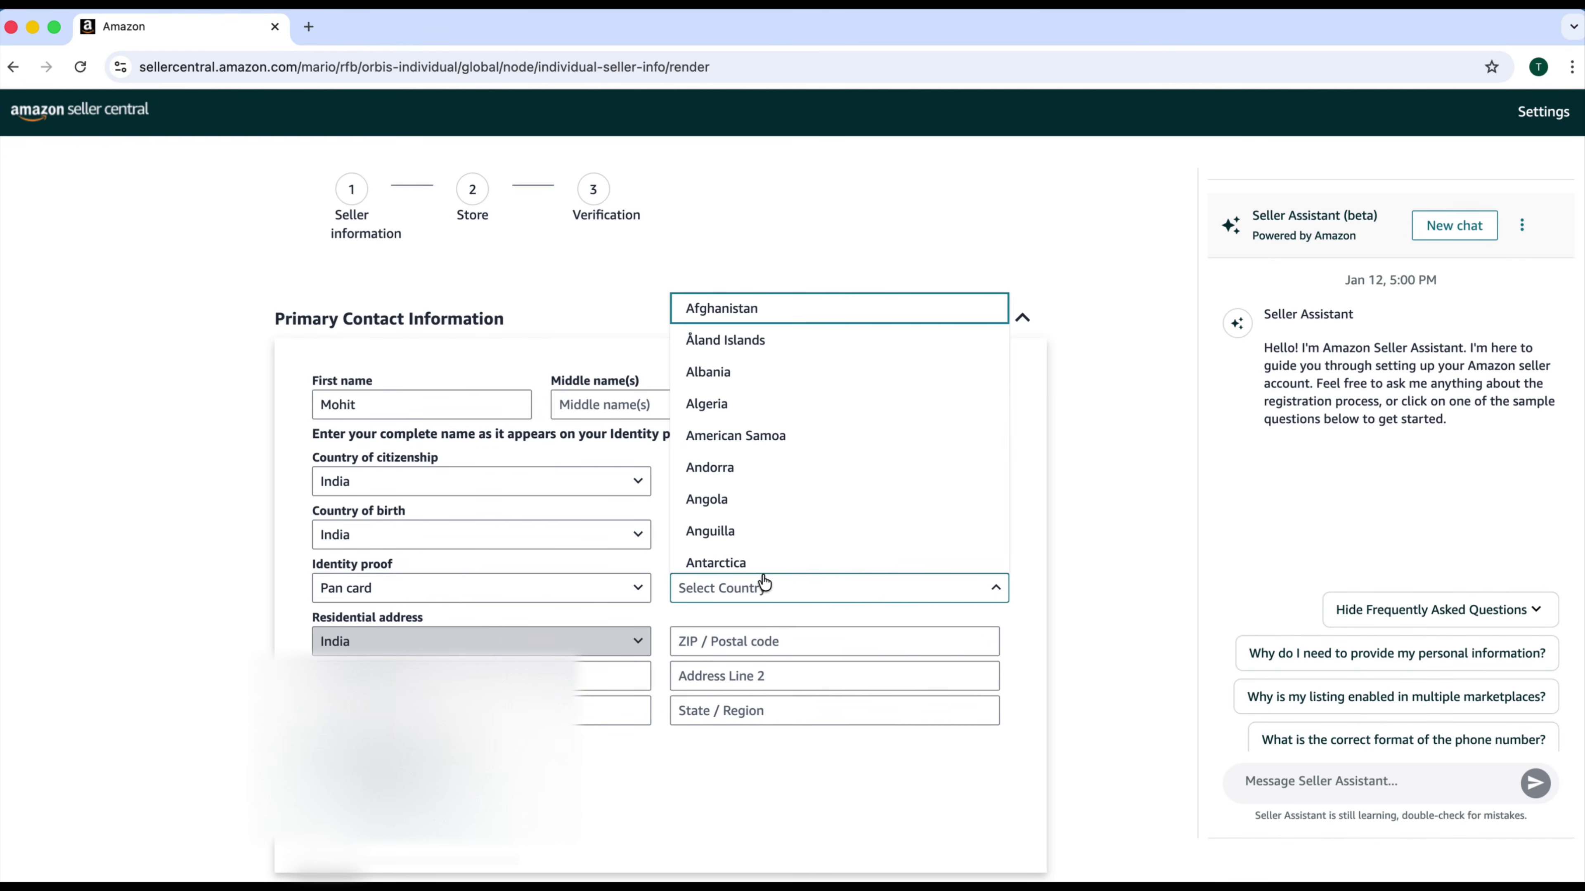
text(india)
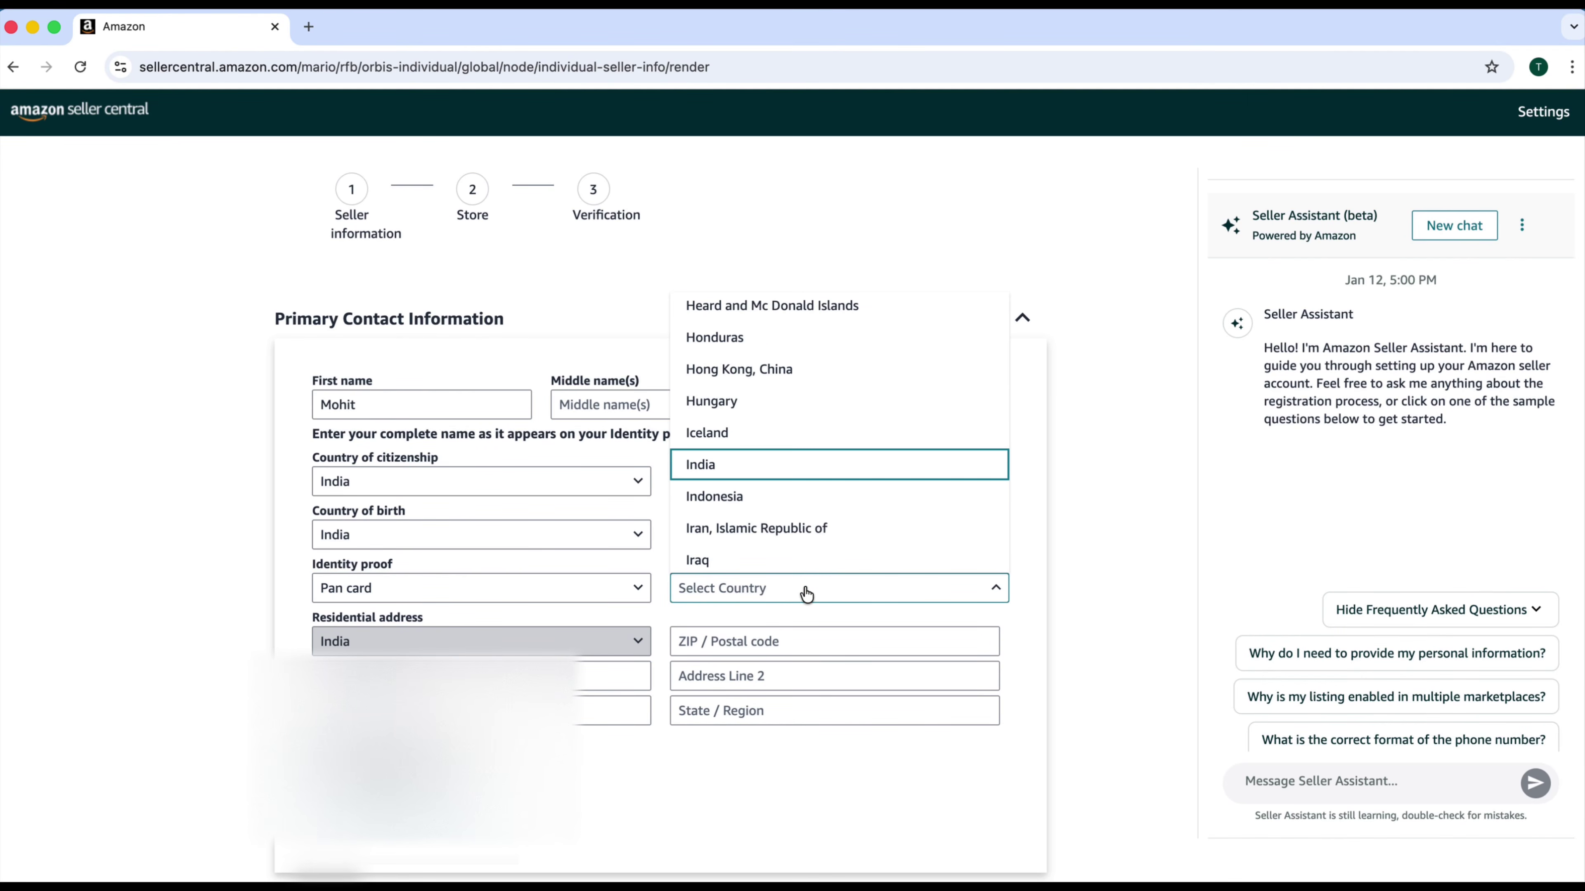
click(733, 474)
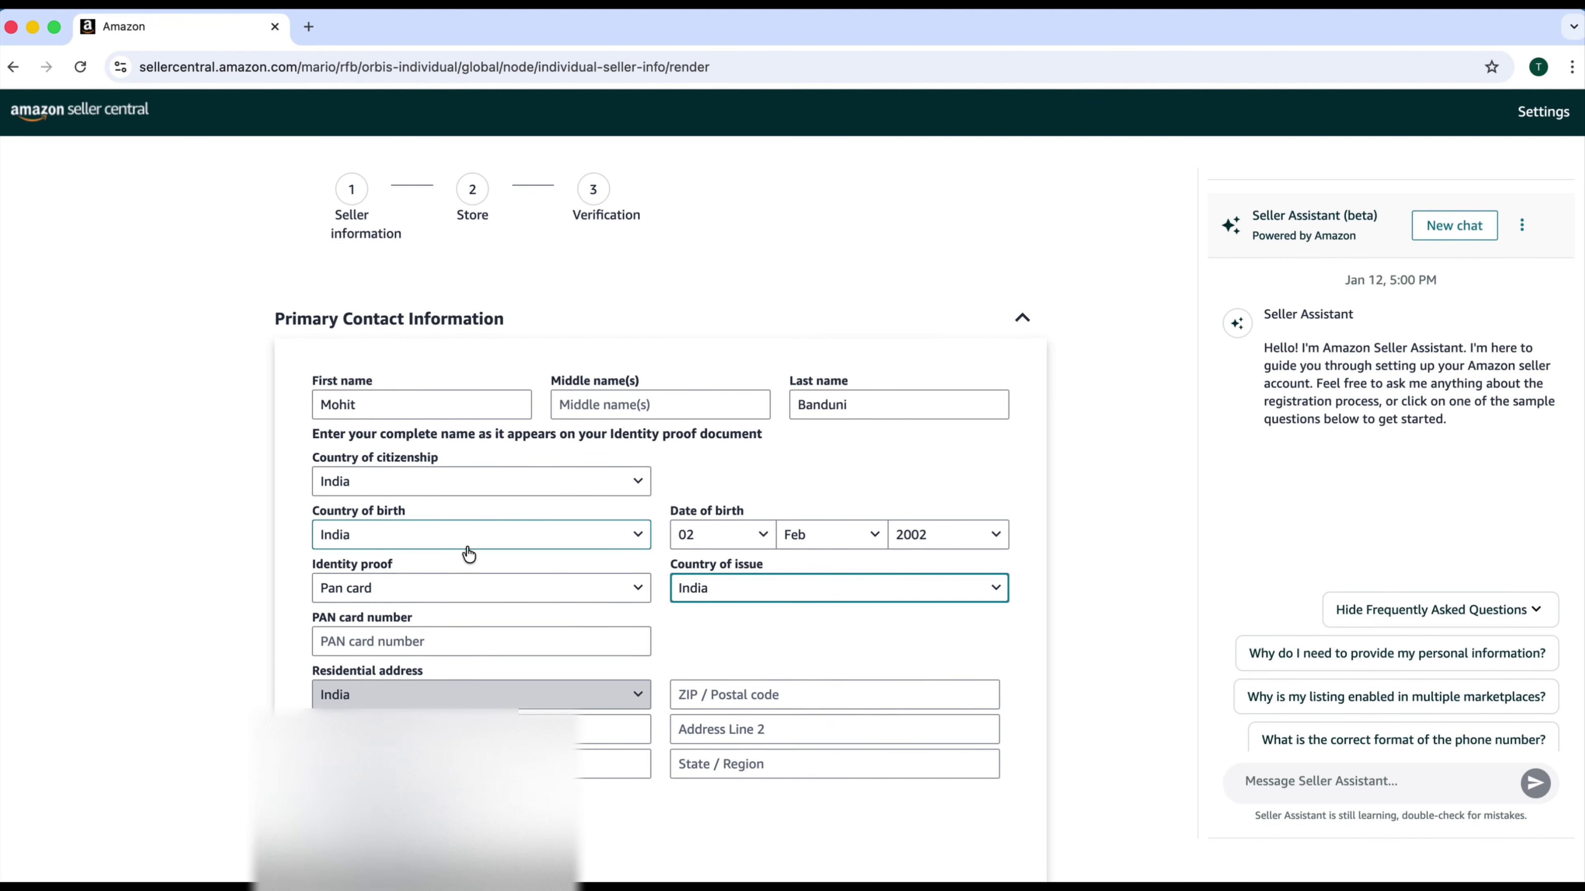
Step: Enter the seller's PAN card number
click(456, 638)
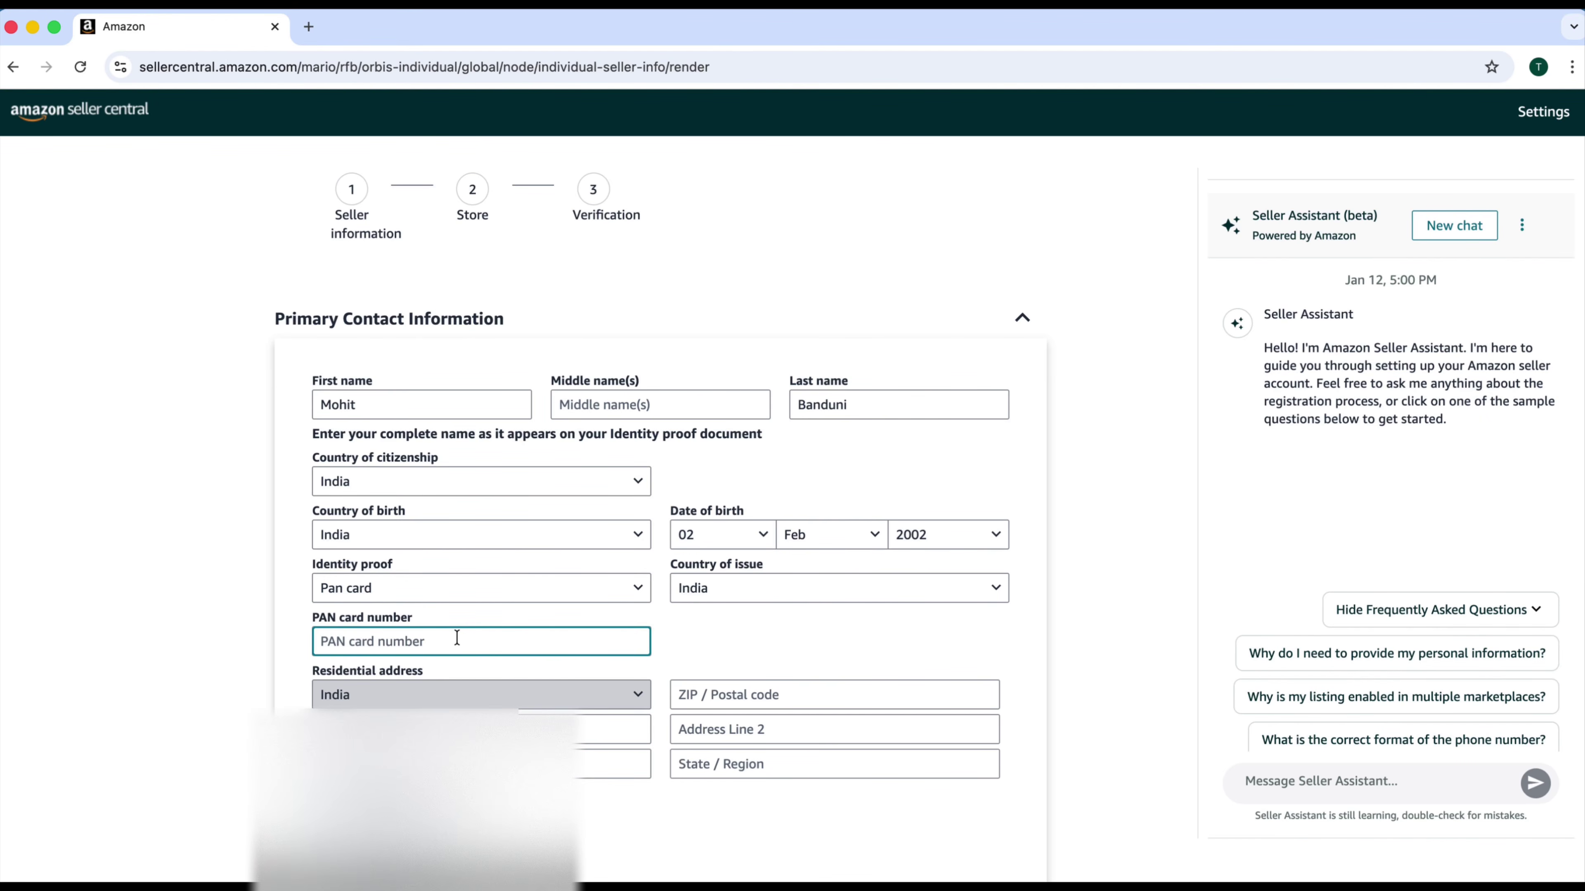
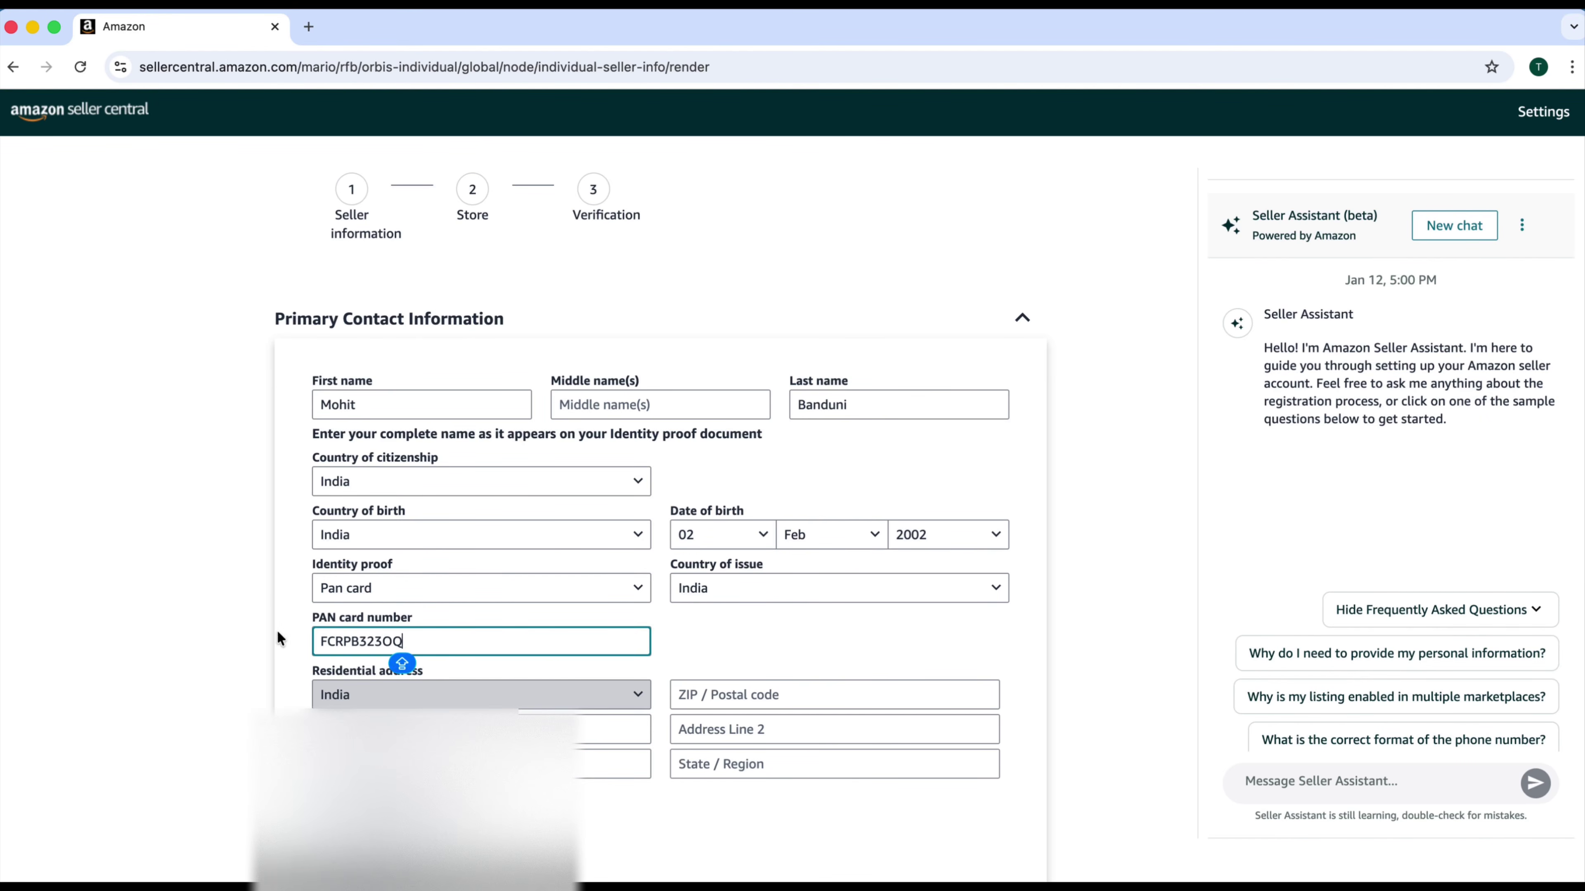
click(214, 634)
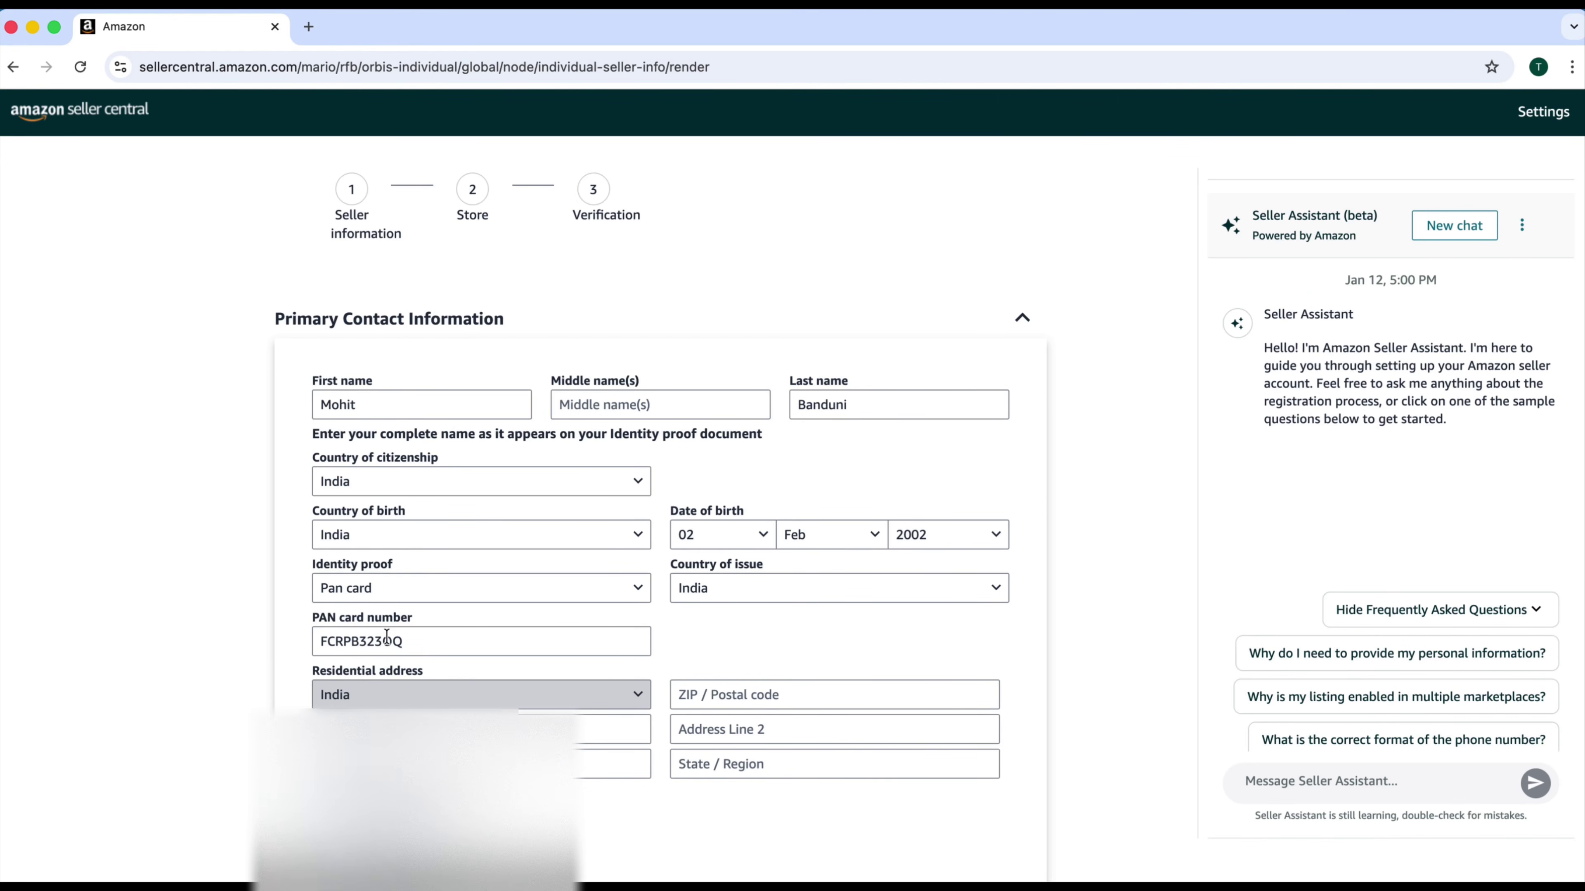
scroll(386, 637, down, 1)
click(406, 681)
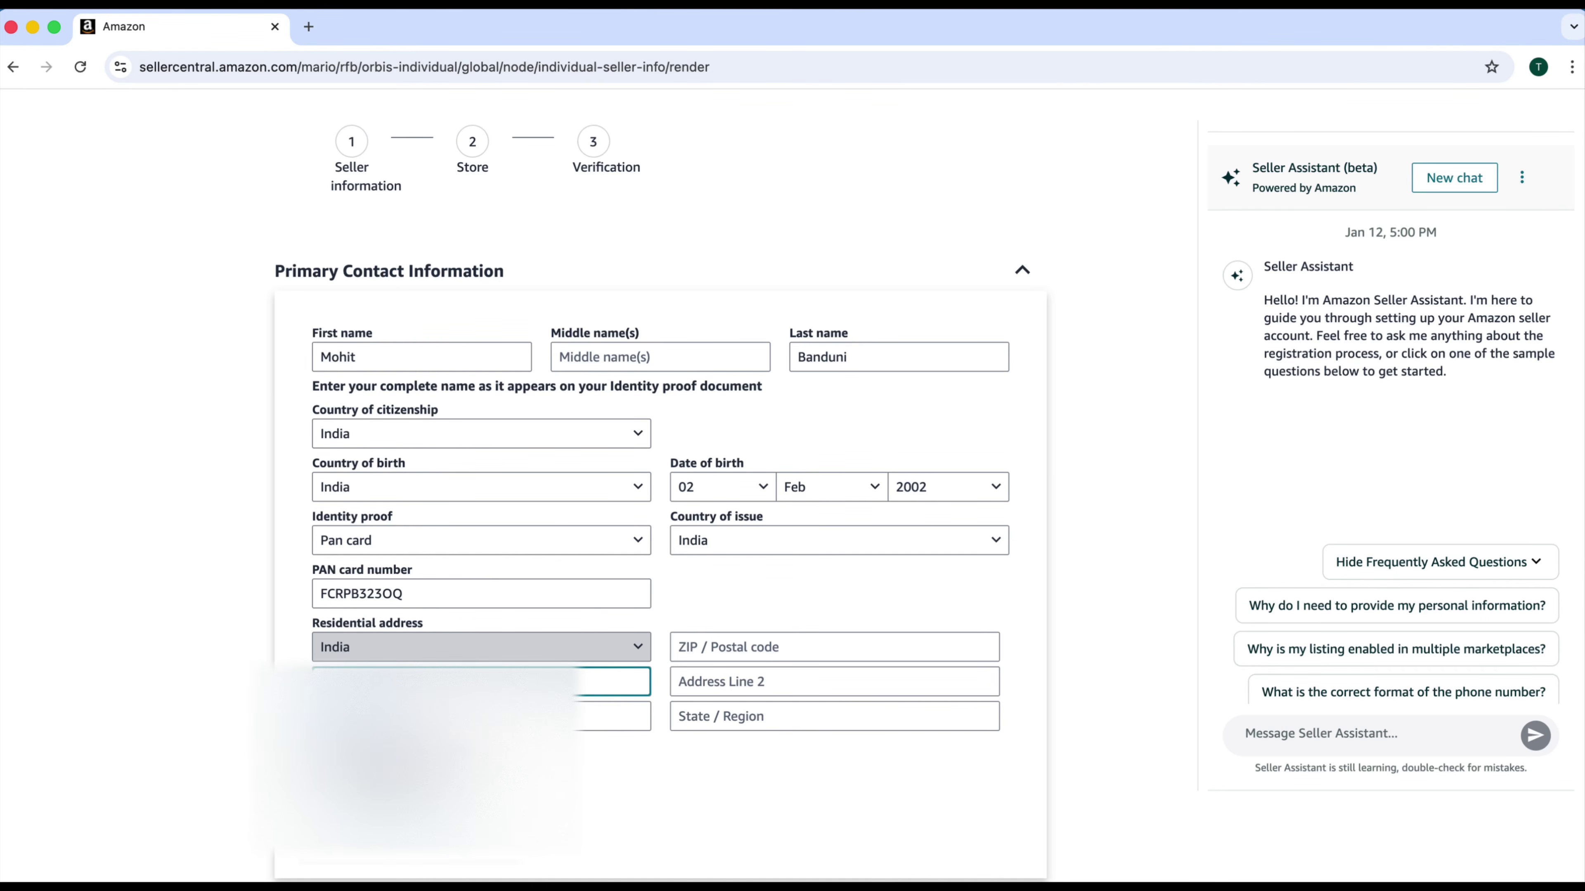
Step: Fill in the residential ZIP/postal code and address lines
click(737, 644)
text(11)
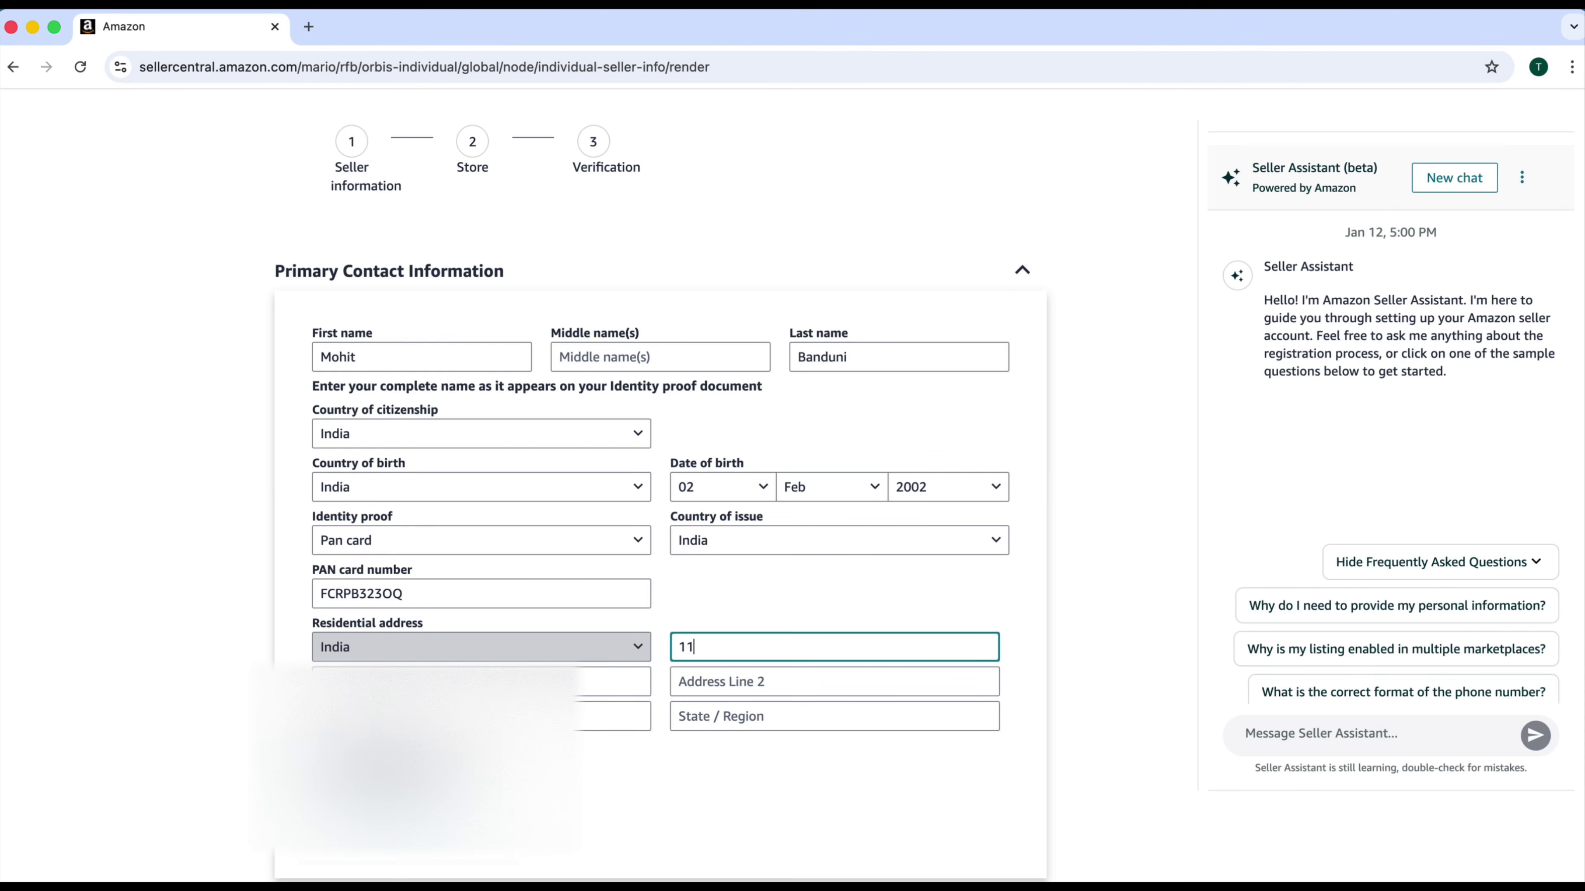
text(0043)
click(495, 674)
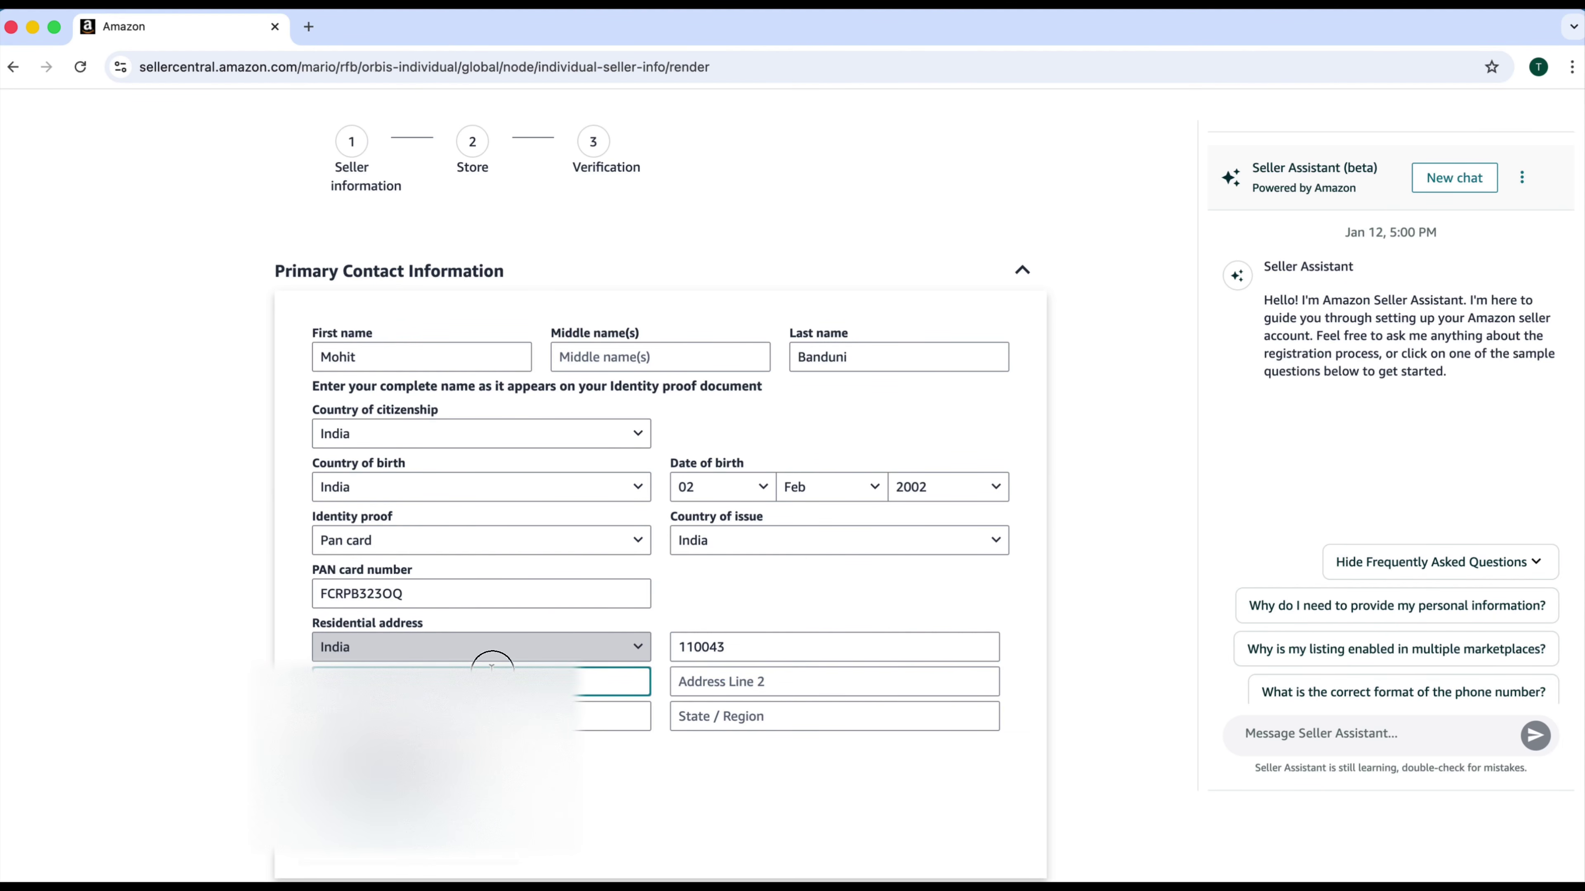
click(710, 683)
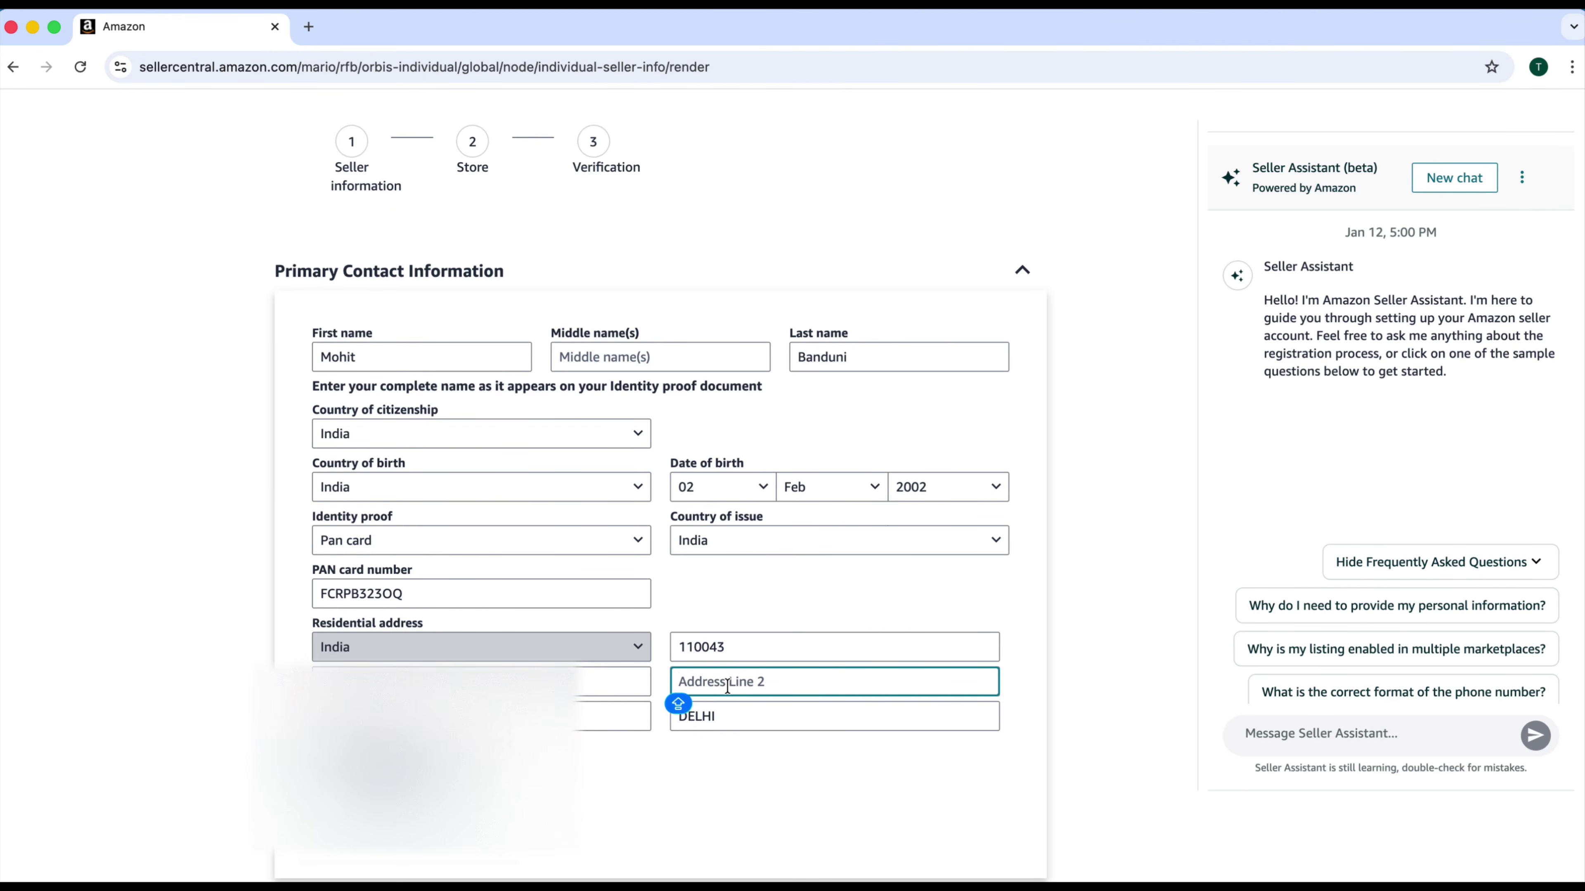
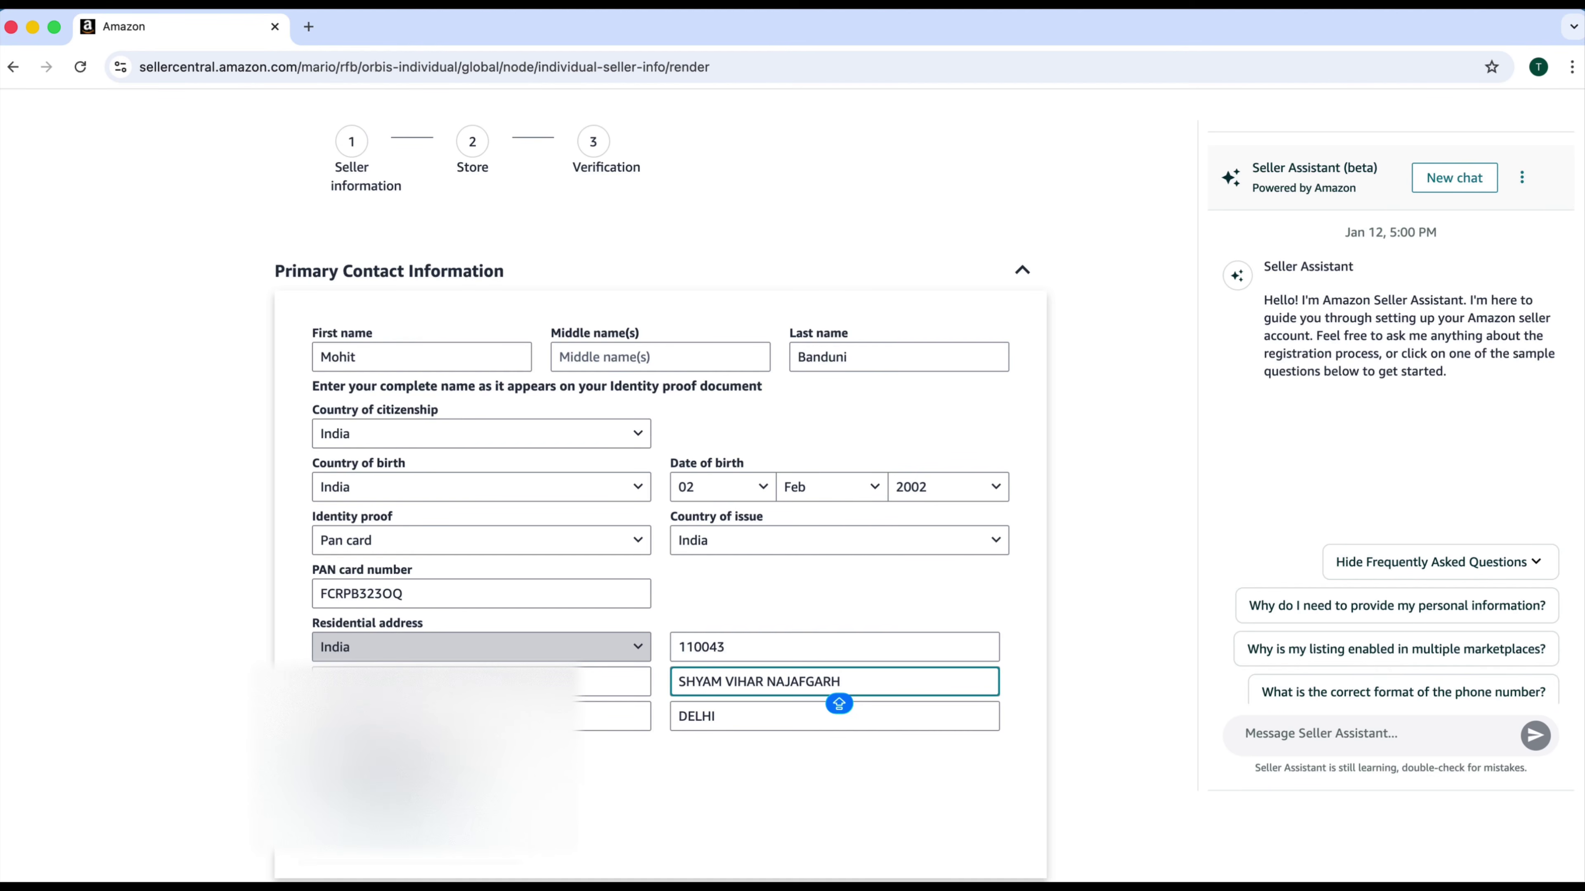
Step: Submit the seller information to move on to payment information
scroll(569, 785, down, 2)
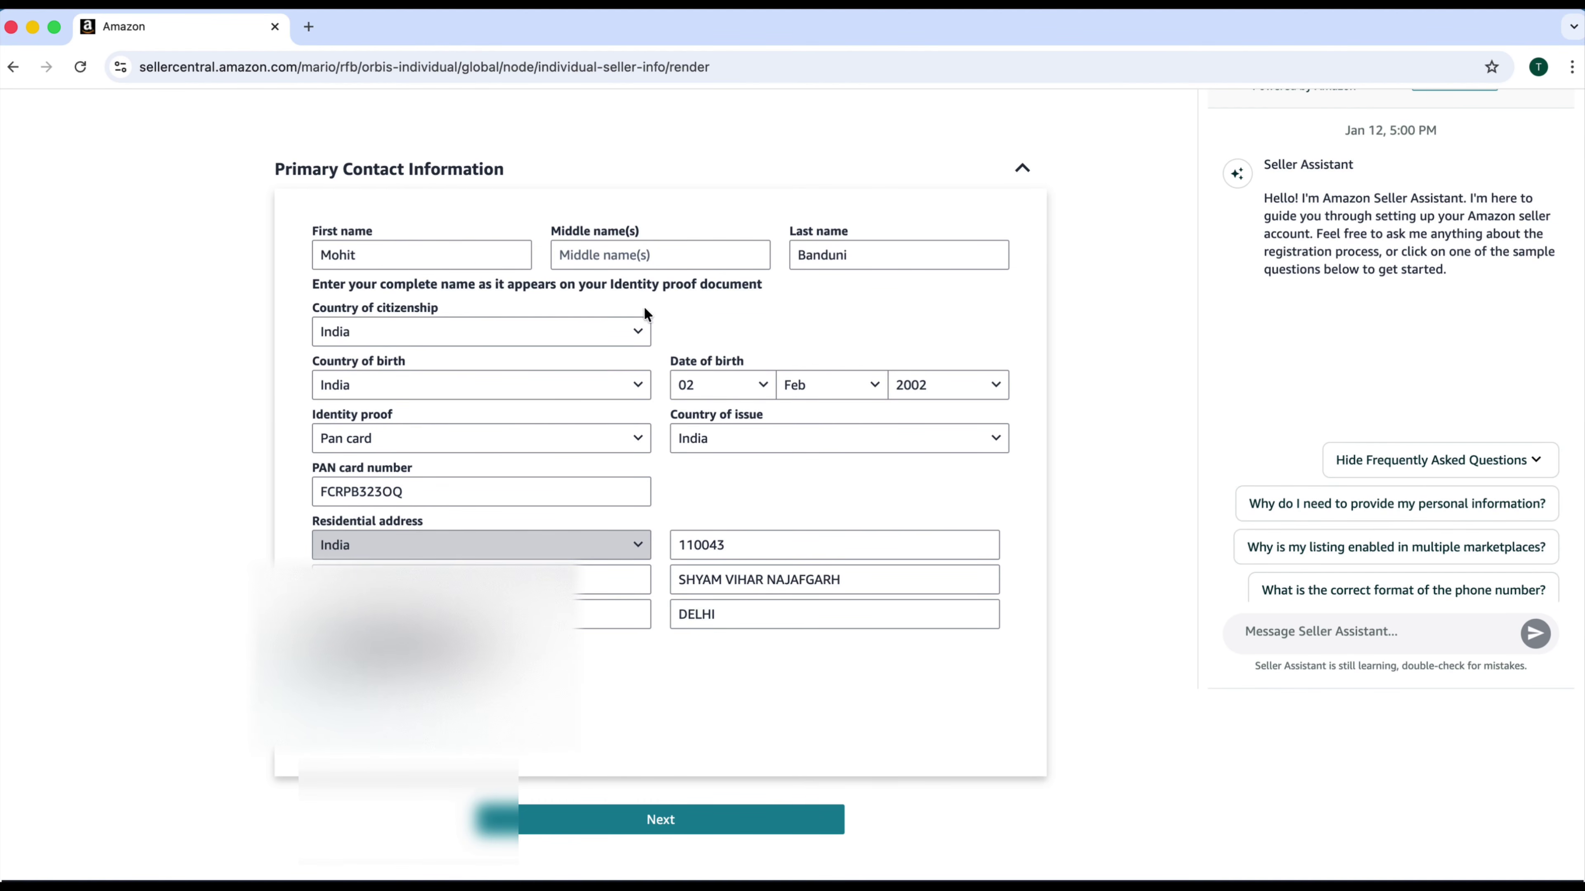
scroll(646, 315, up, 1)
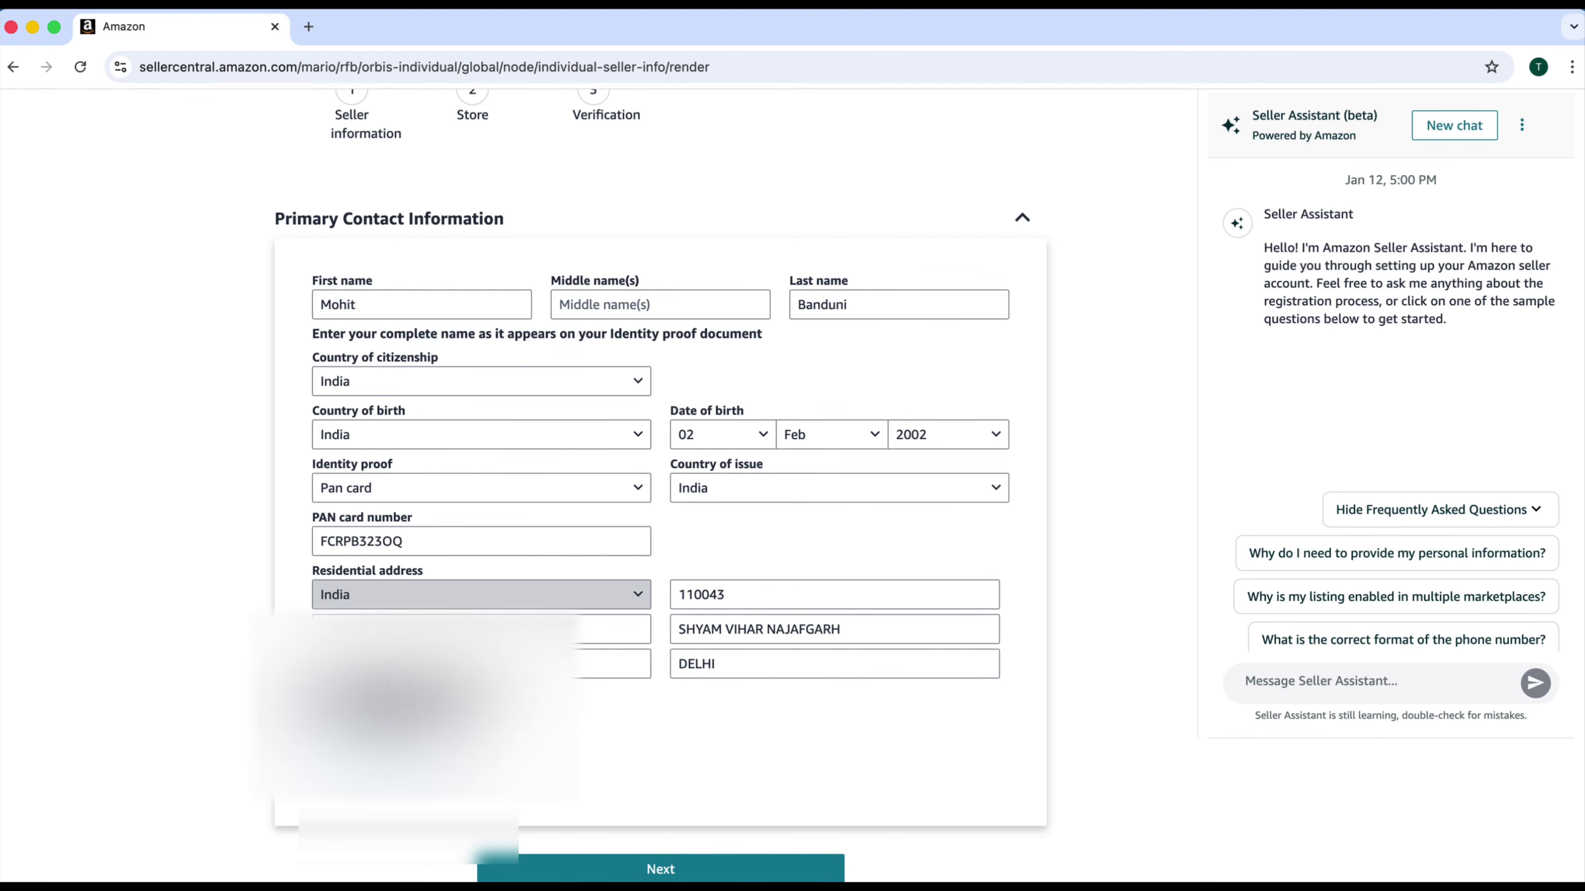
scroll(545, 744, down, 2)
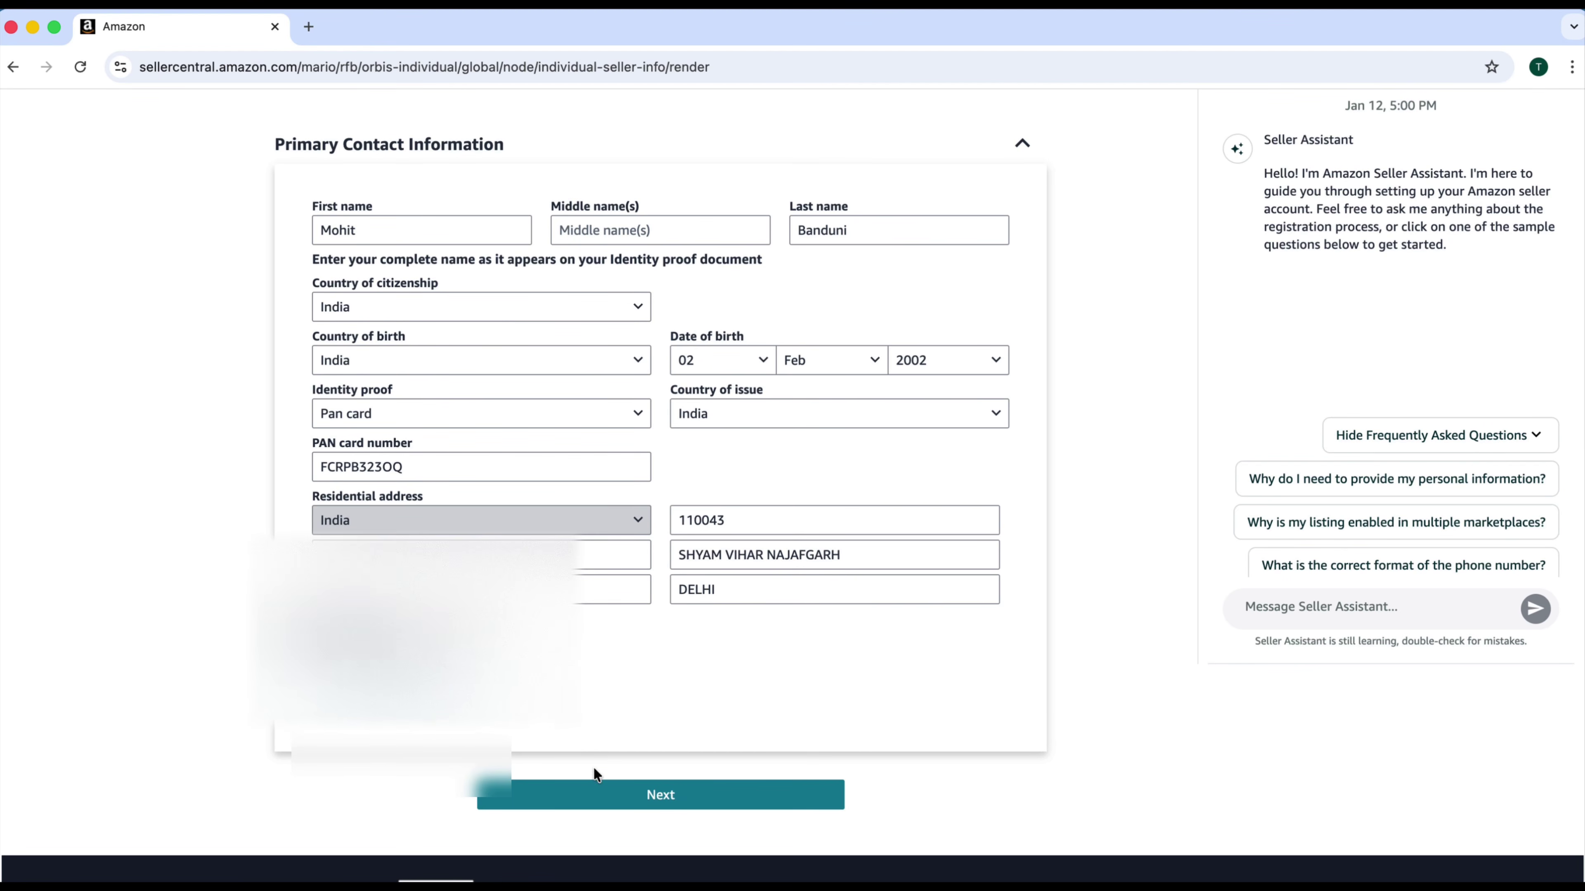
click(639, 796)
Step: Enter the cardholder's name and fill the card details from the saved Visa
scroll(342, 526, down, 1)
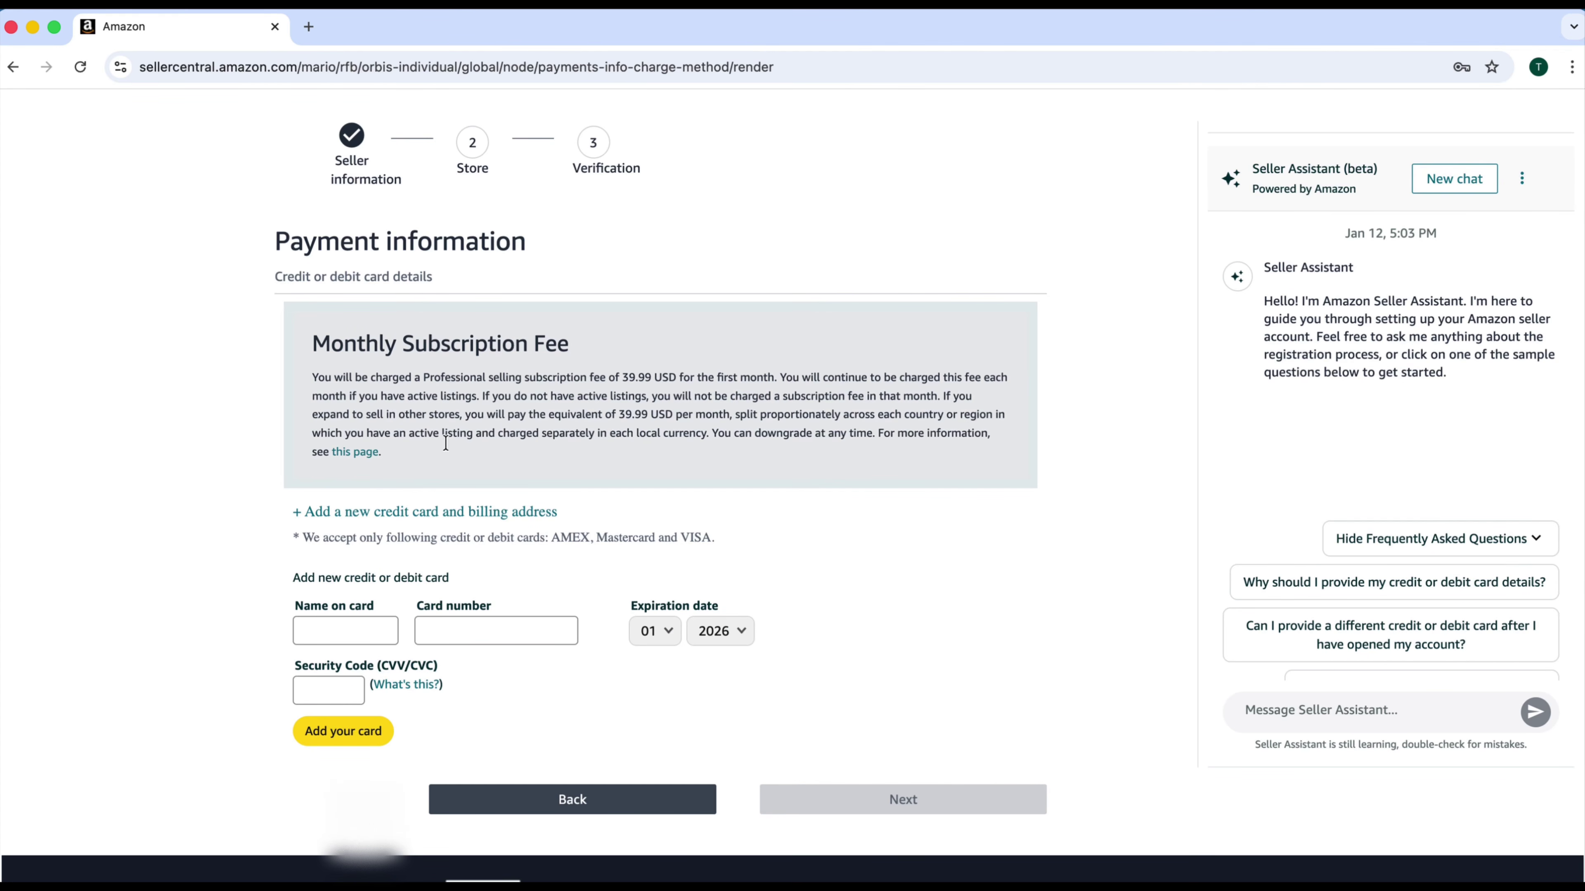
click(331, 629)
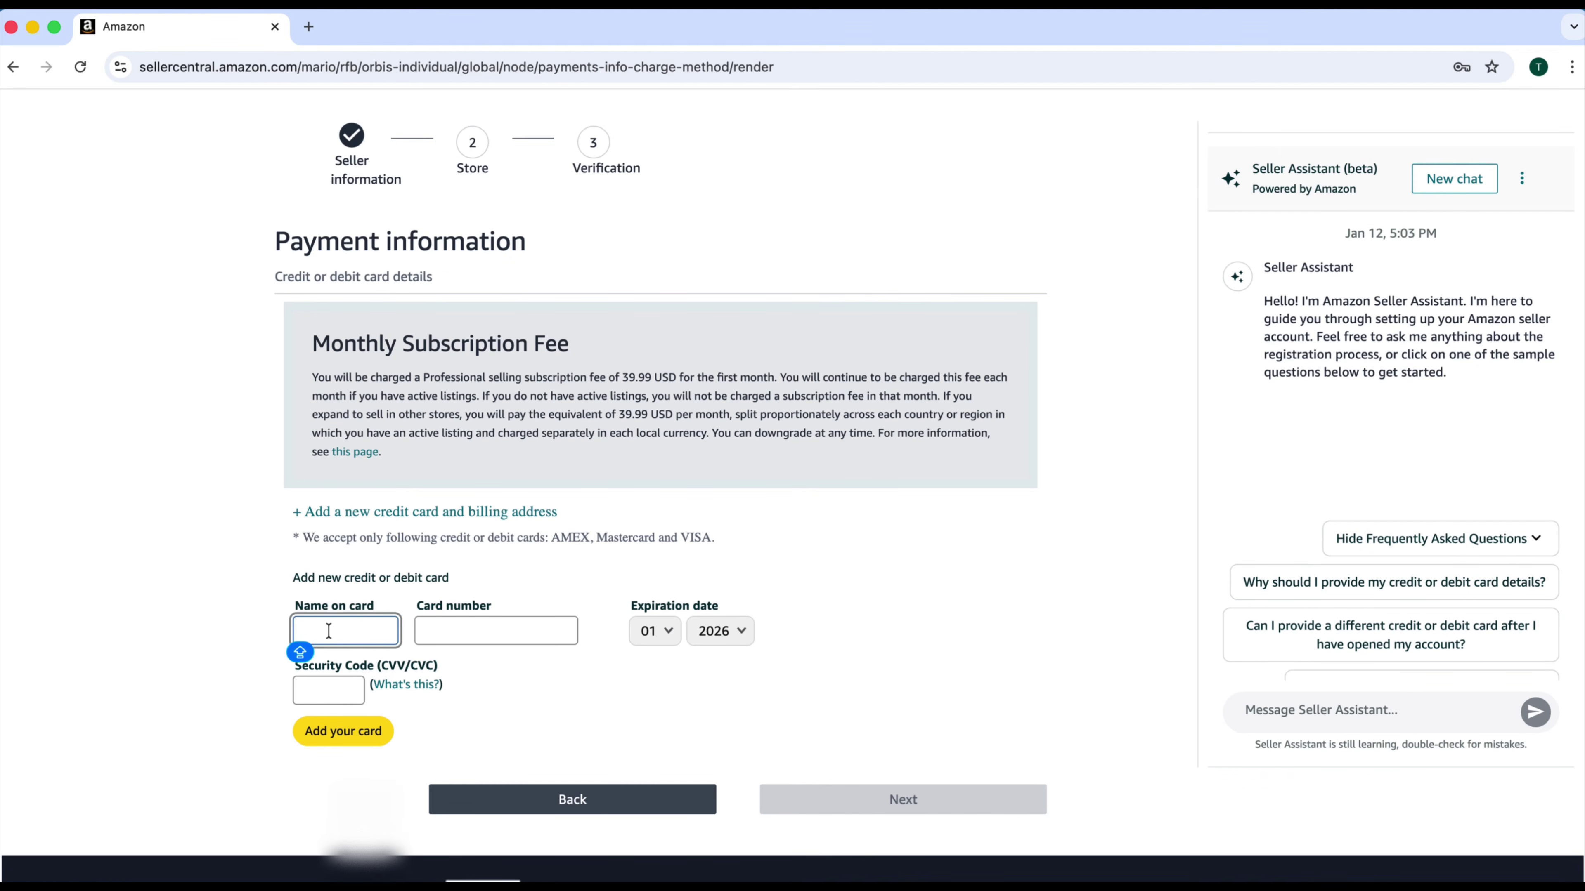
text(???)
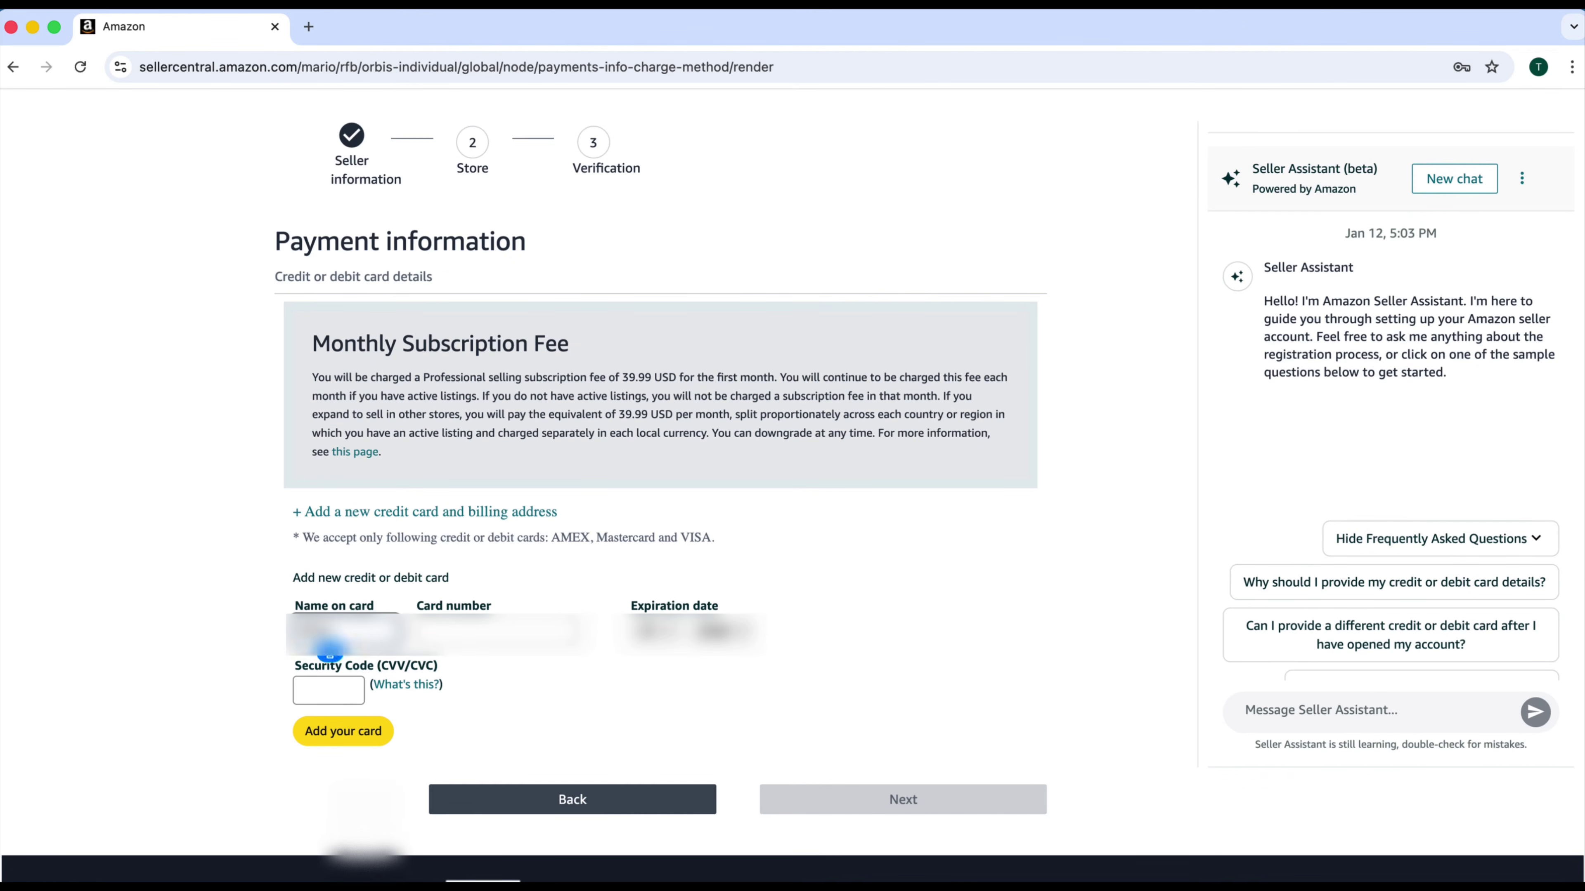
text(????)
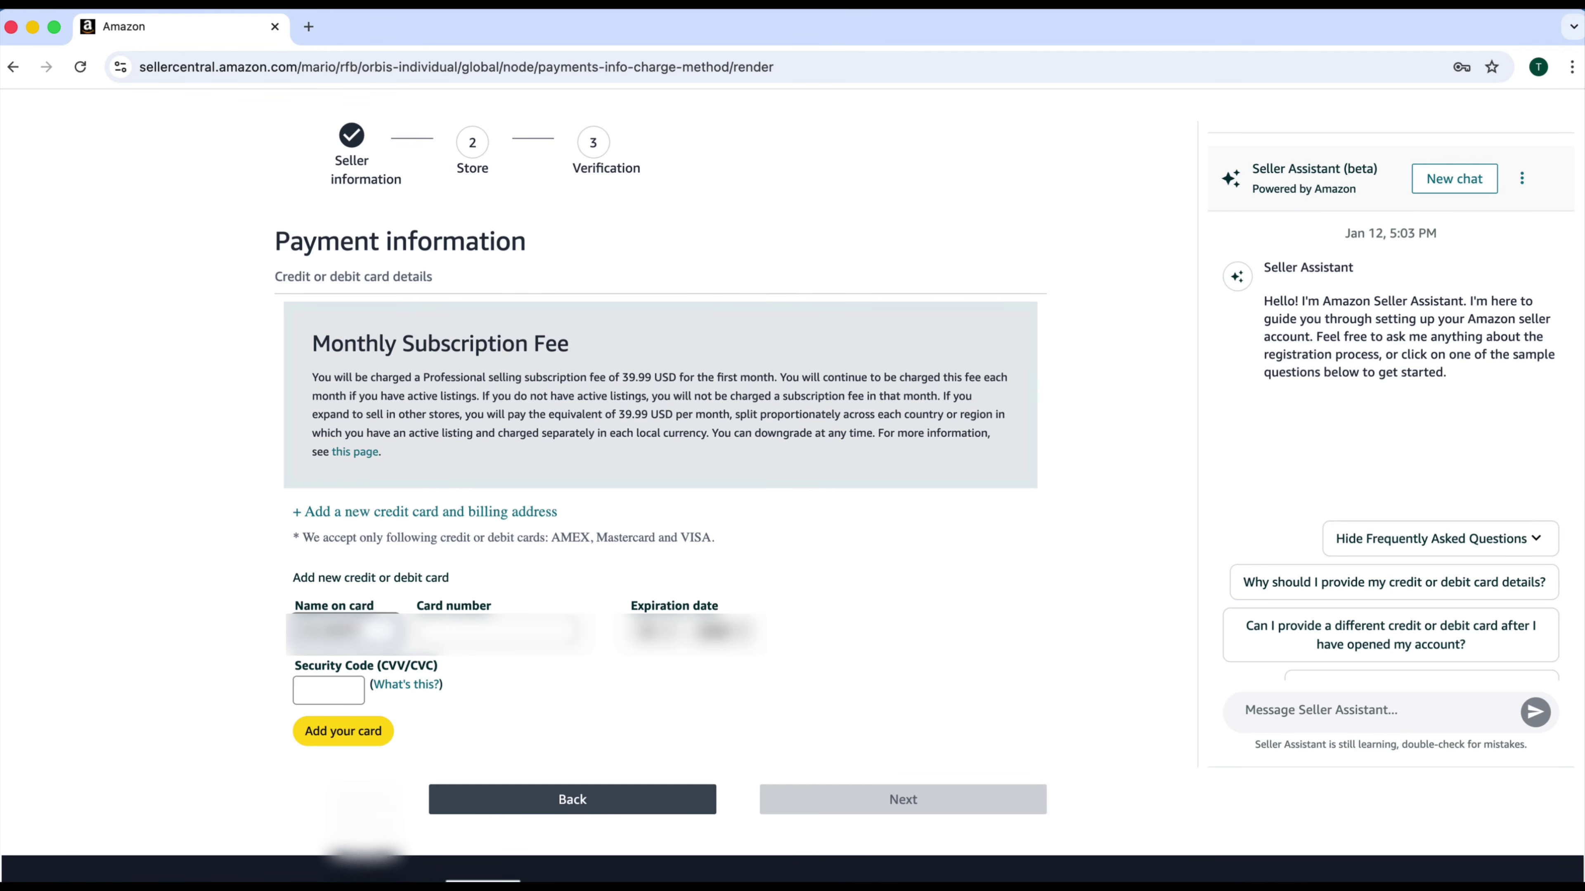
text(??)
click(424, 633)
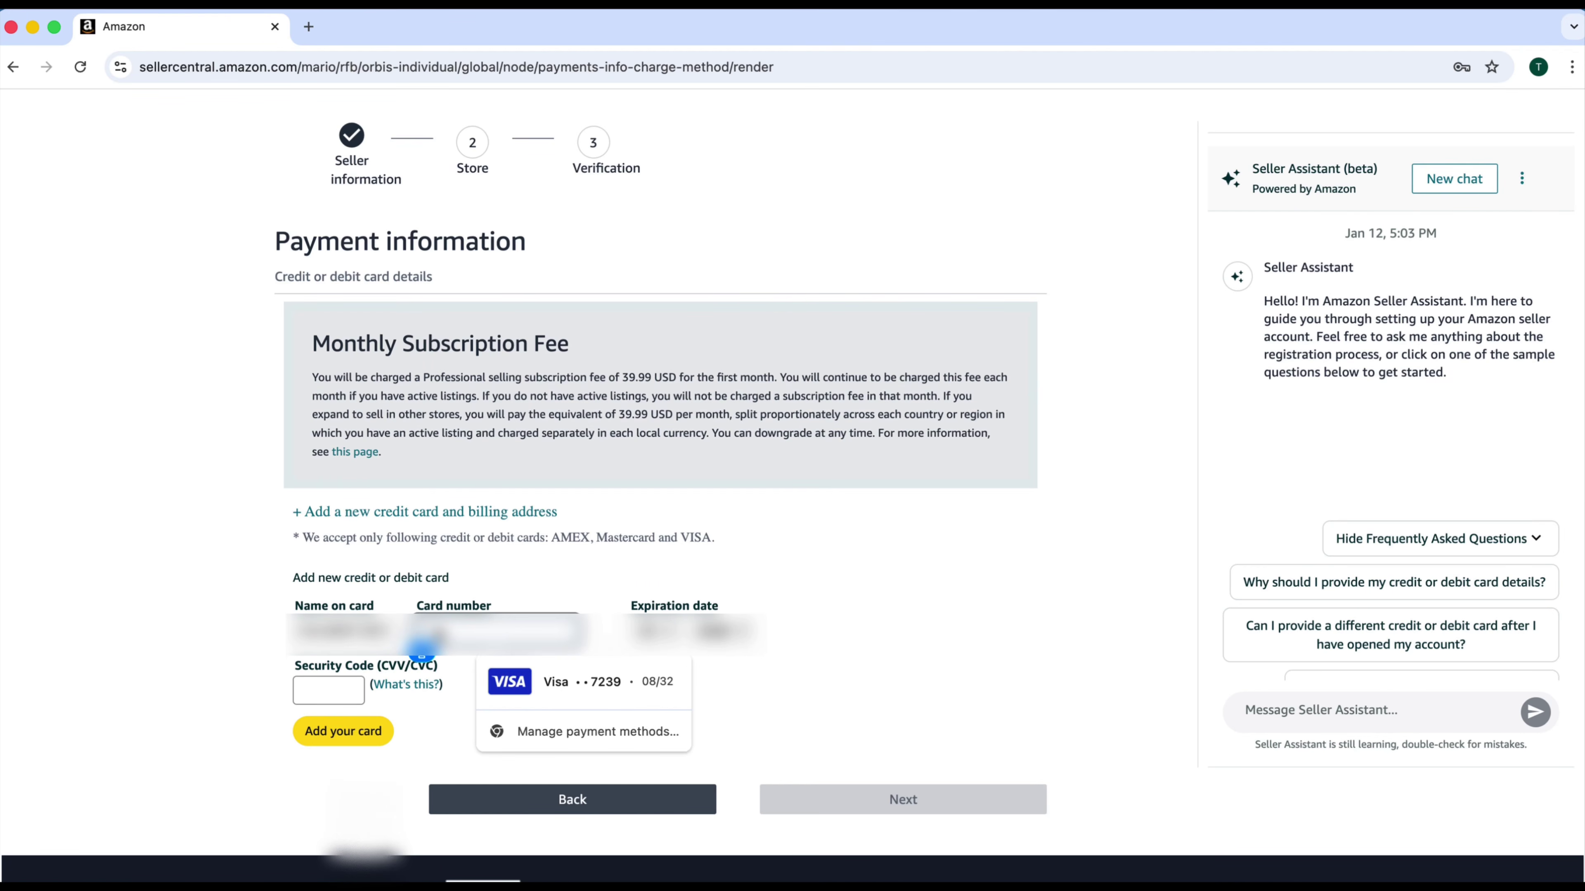
key(Down)
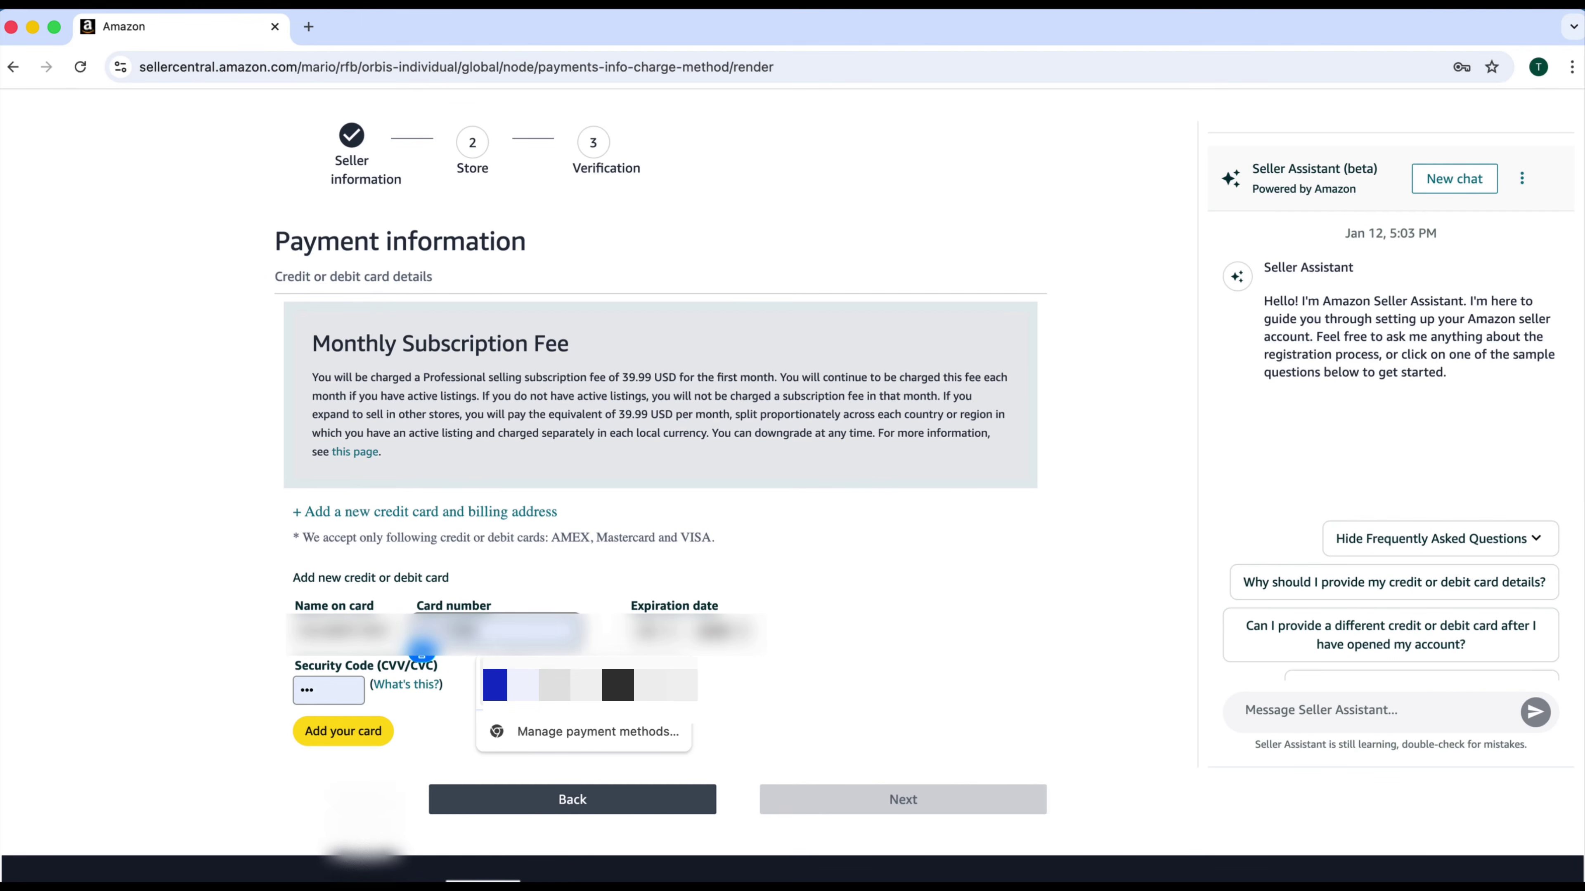
key(Return)
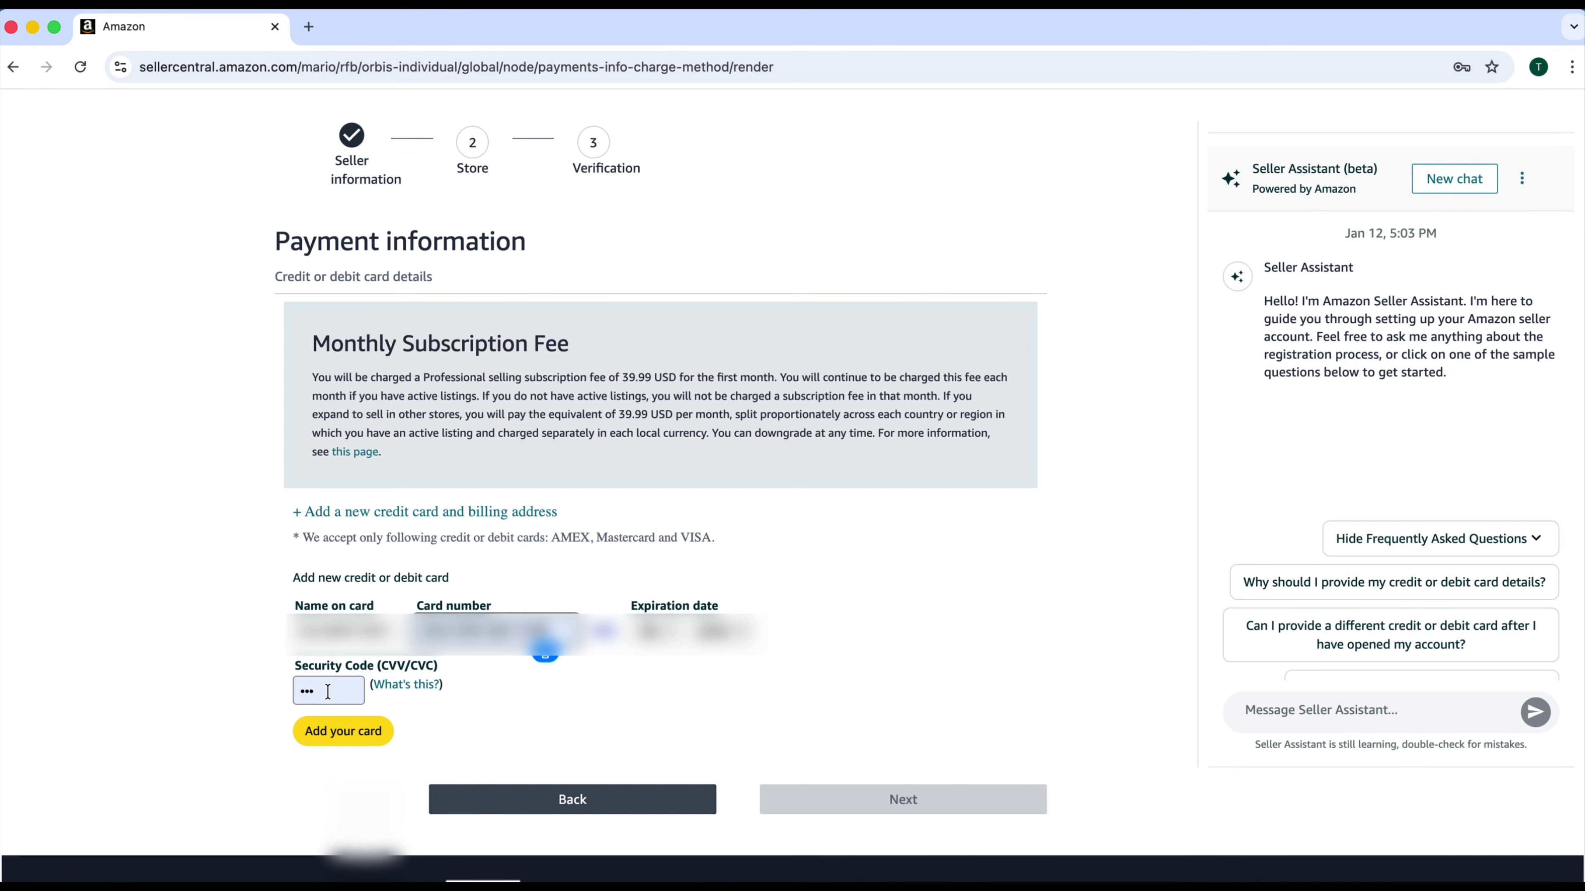
click(487, 706)
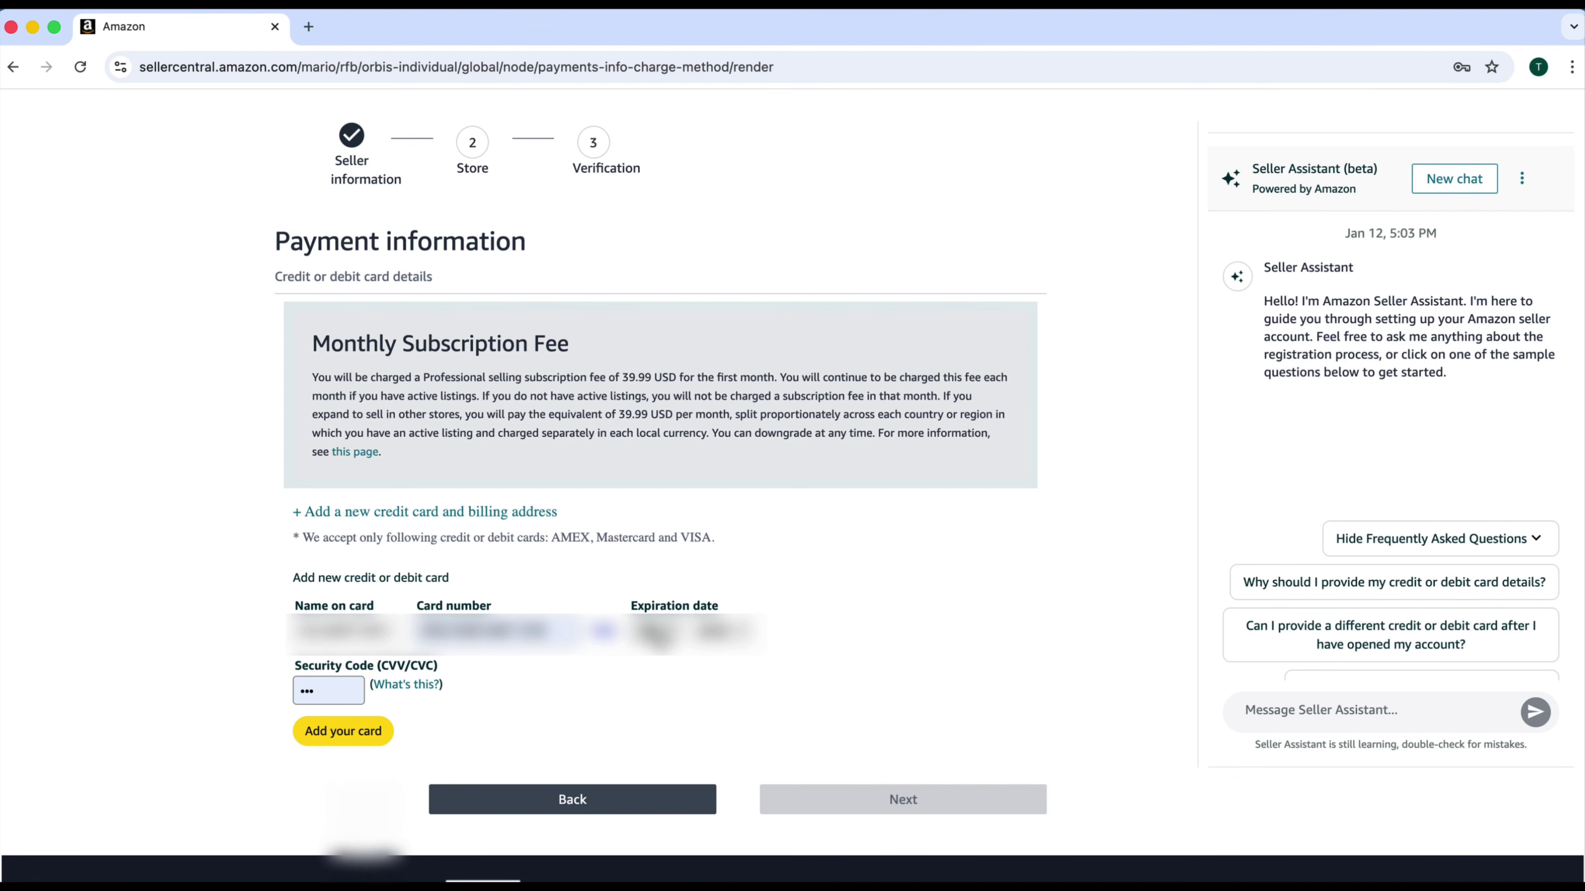
Step: Add the card and confirm the existing address for billing
click(652, 630)
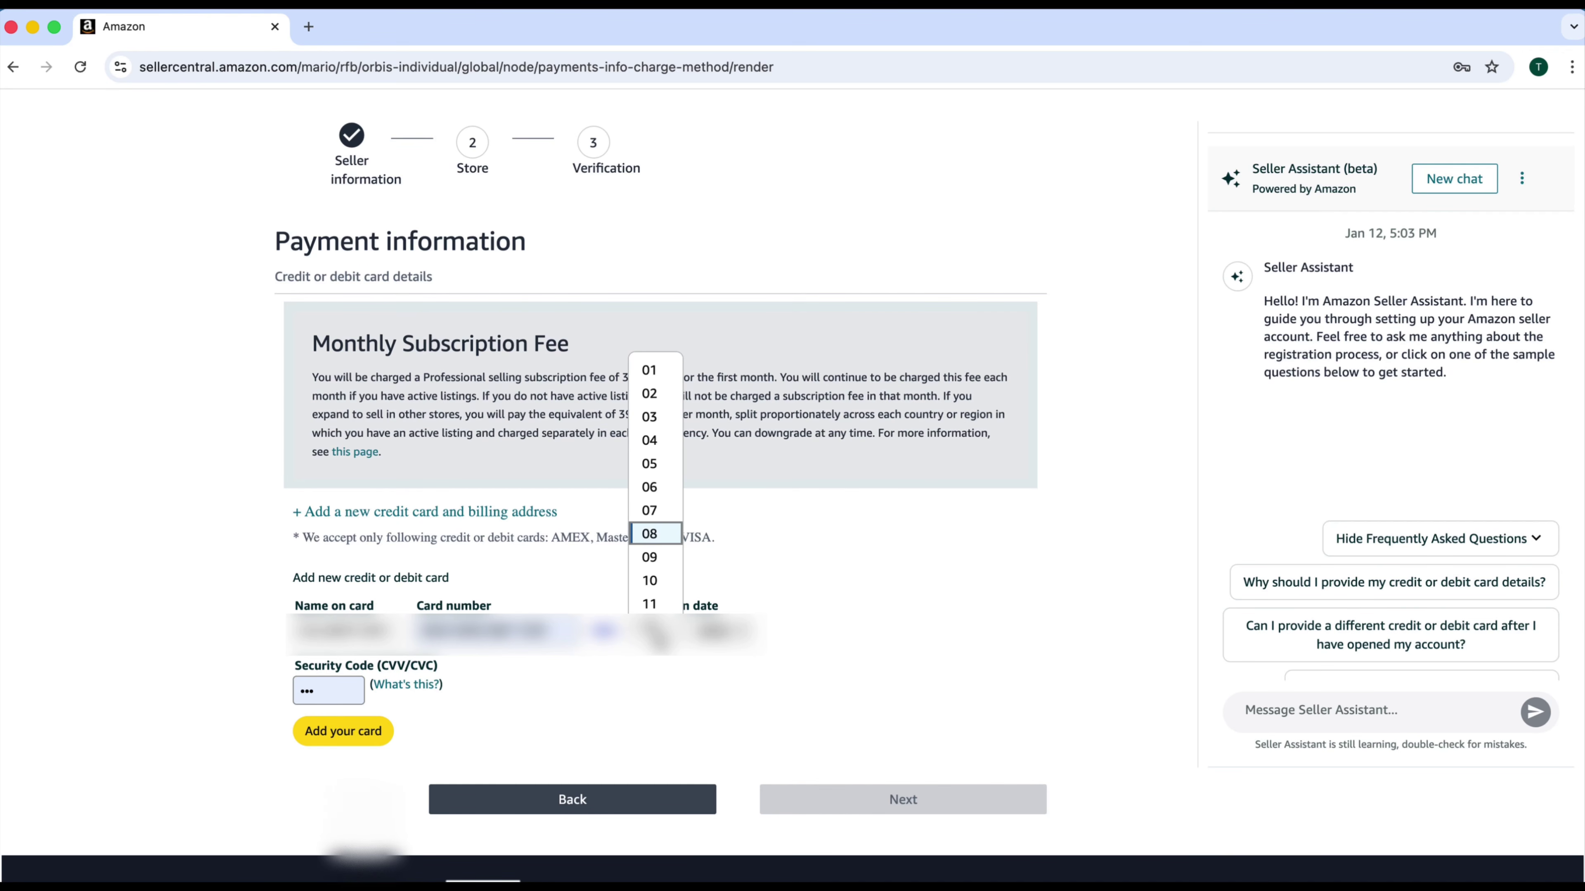
click(664, 706)
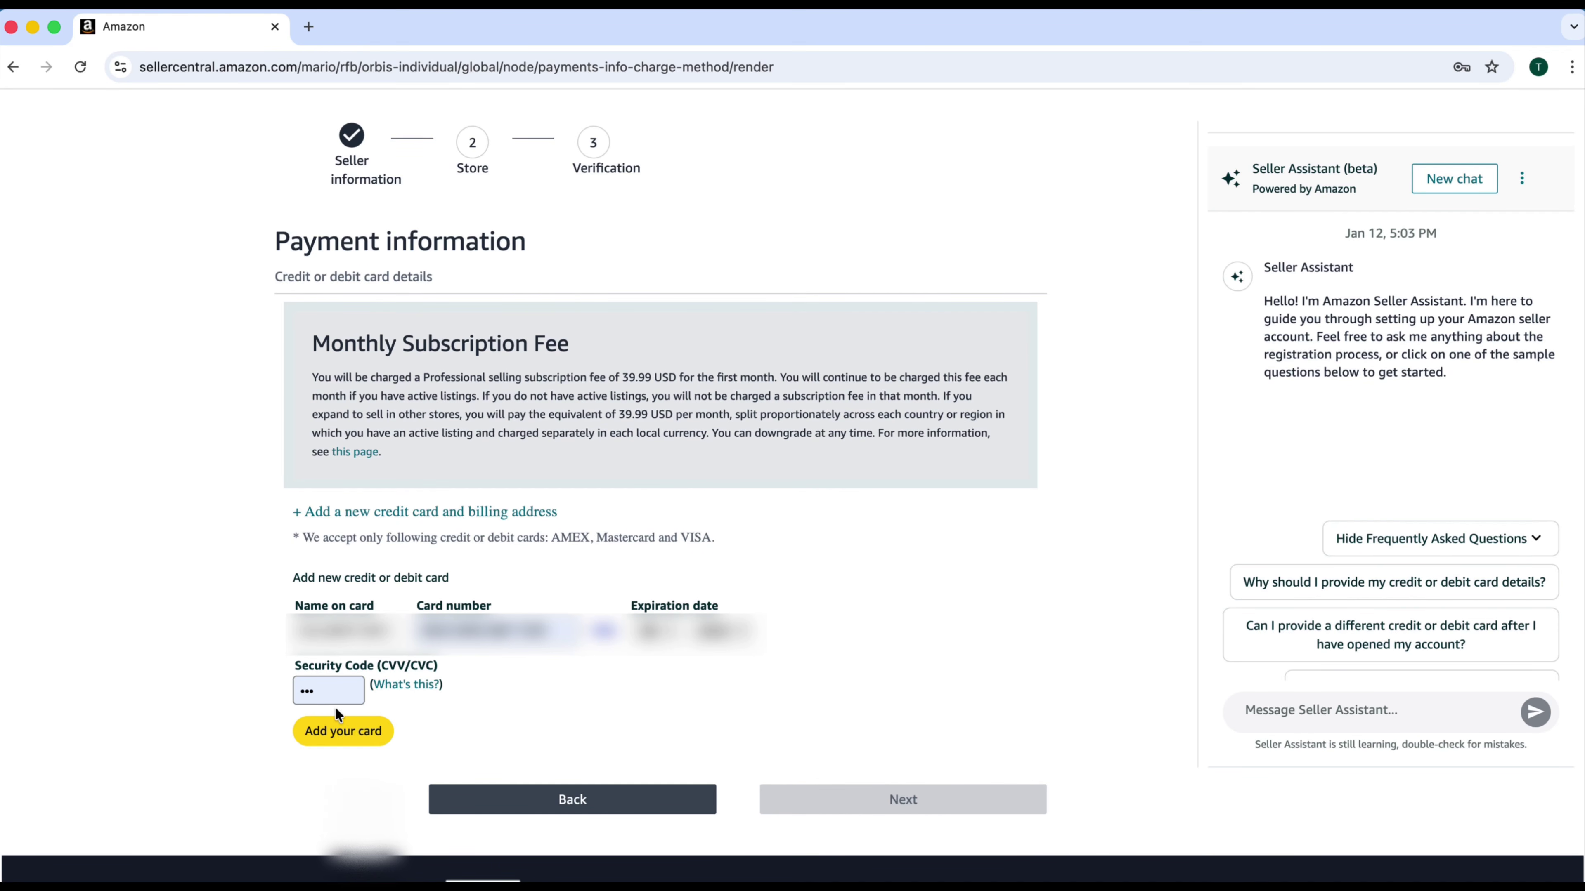
click(336, 735)
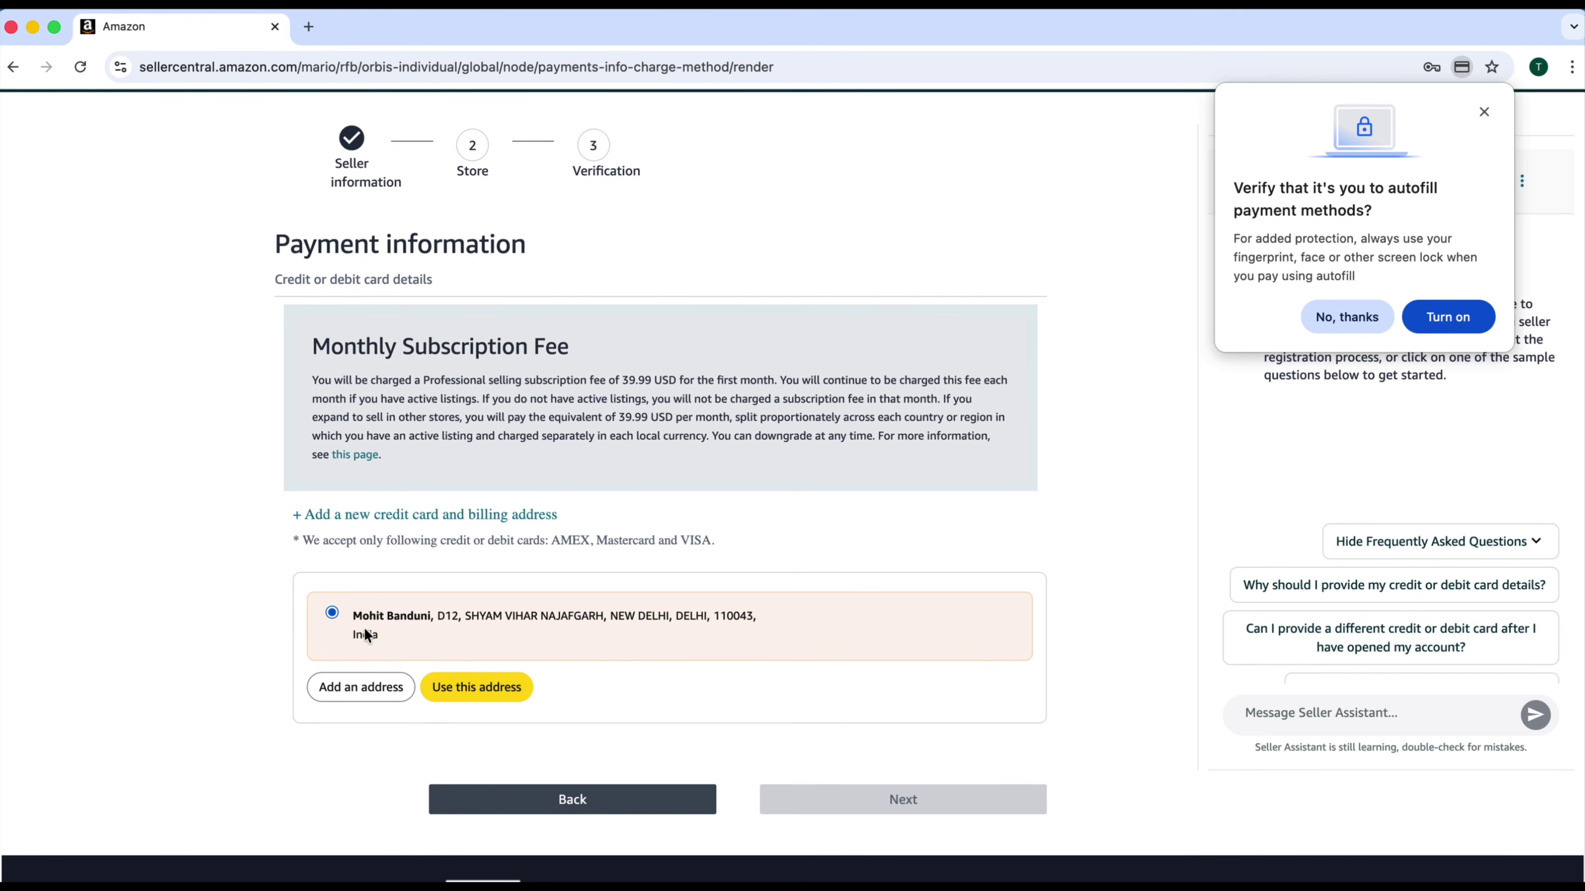
click(475, 687)
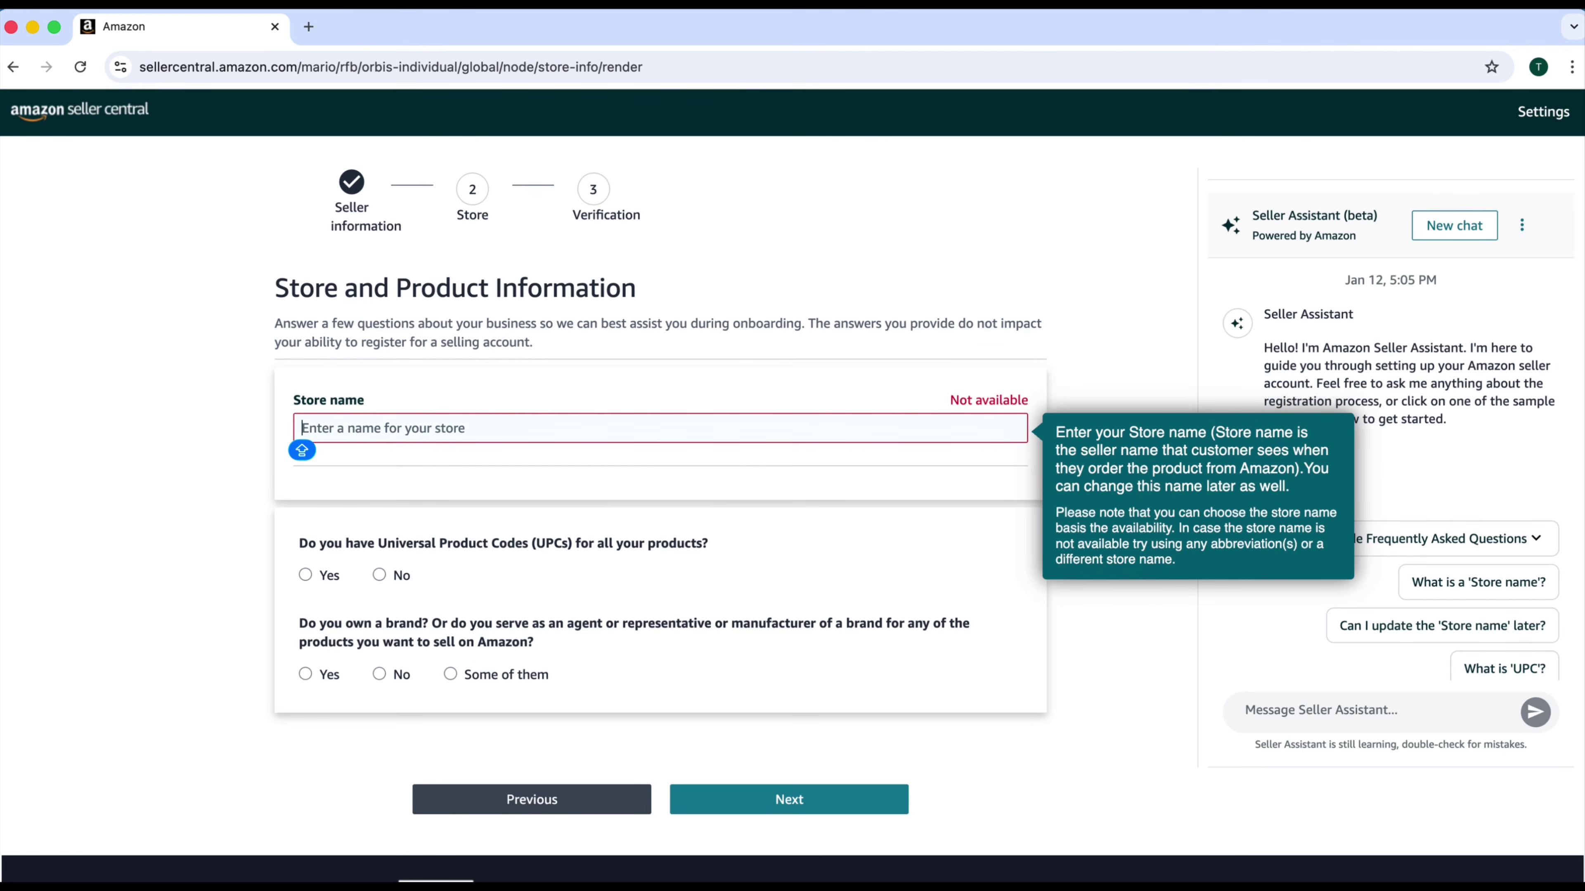
Step: Name the store XYZSTOREHUB, answer No for UPCs and brand ownership, and continue
text(XY)
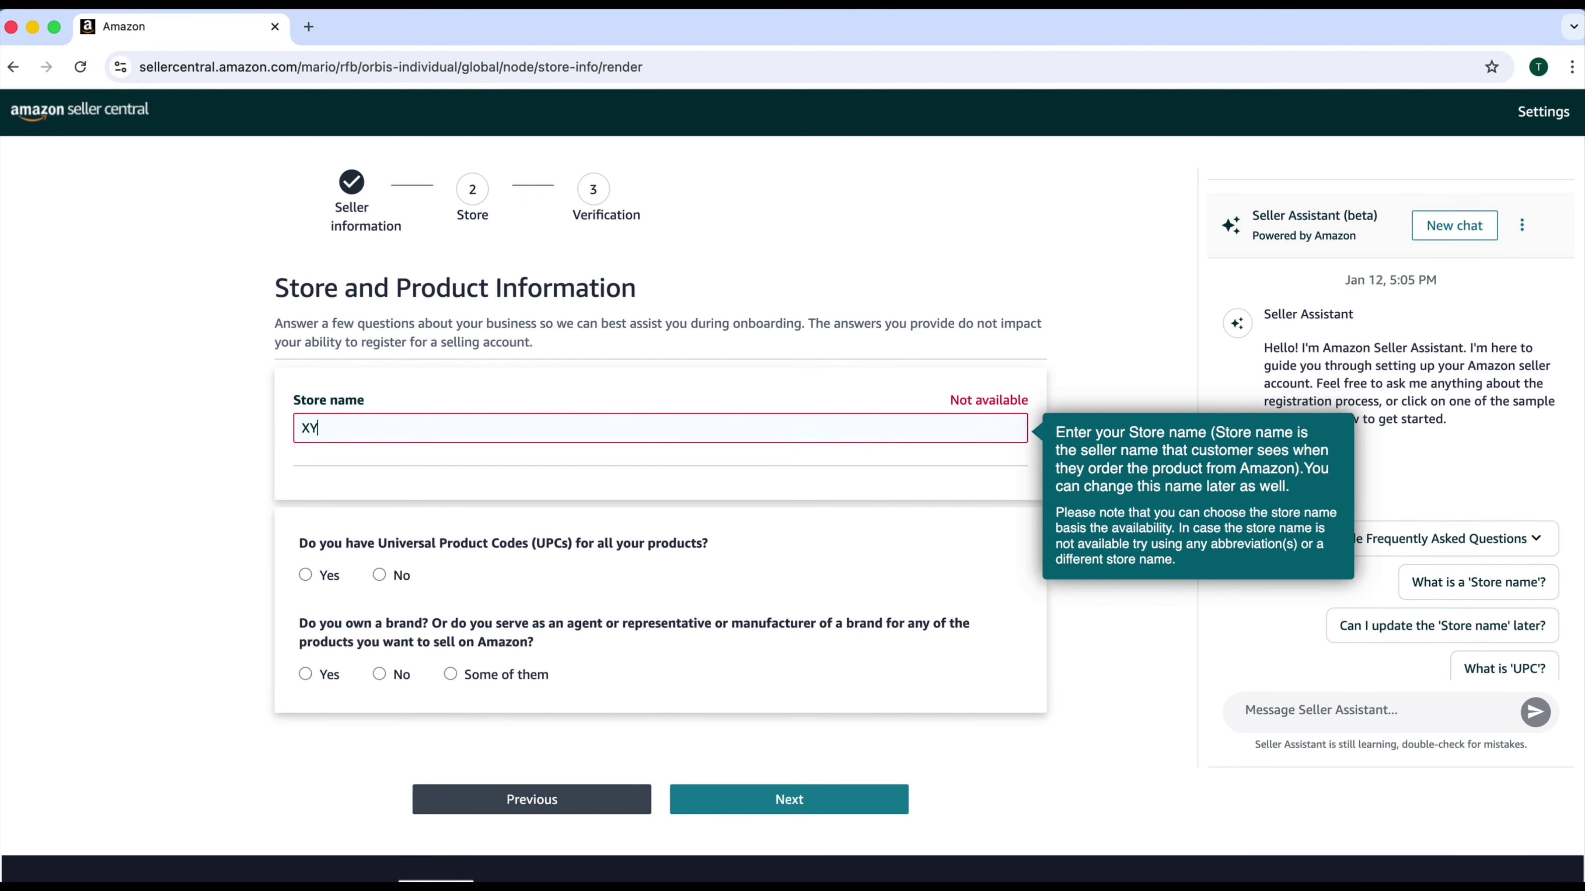
text(ZSTOREHUB)
click(98, 494)
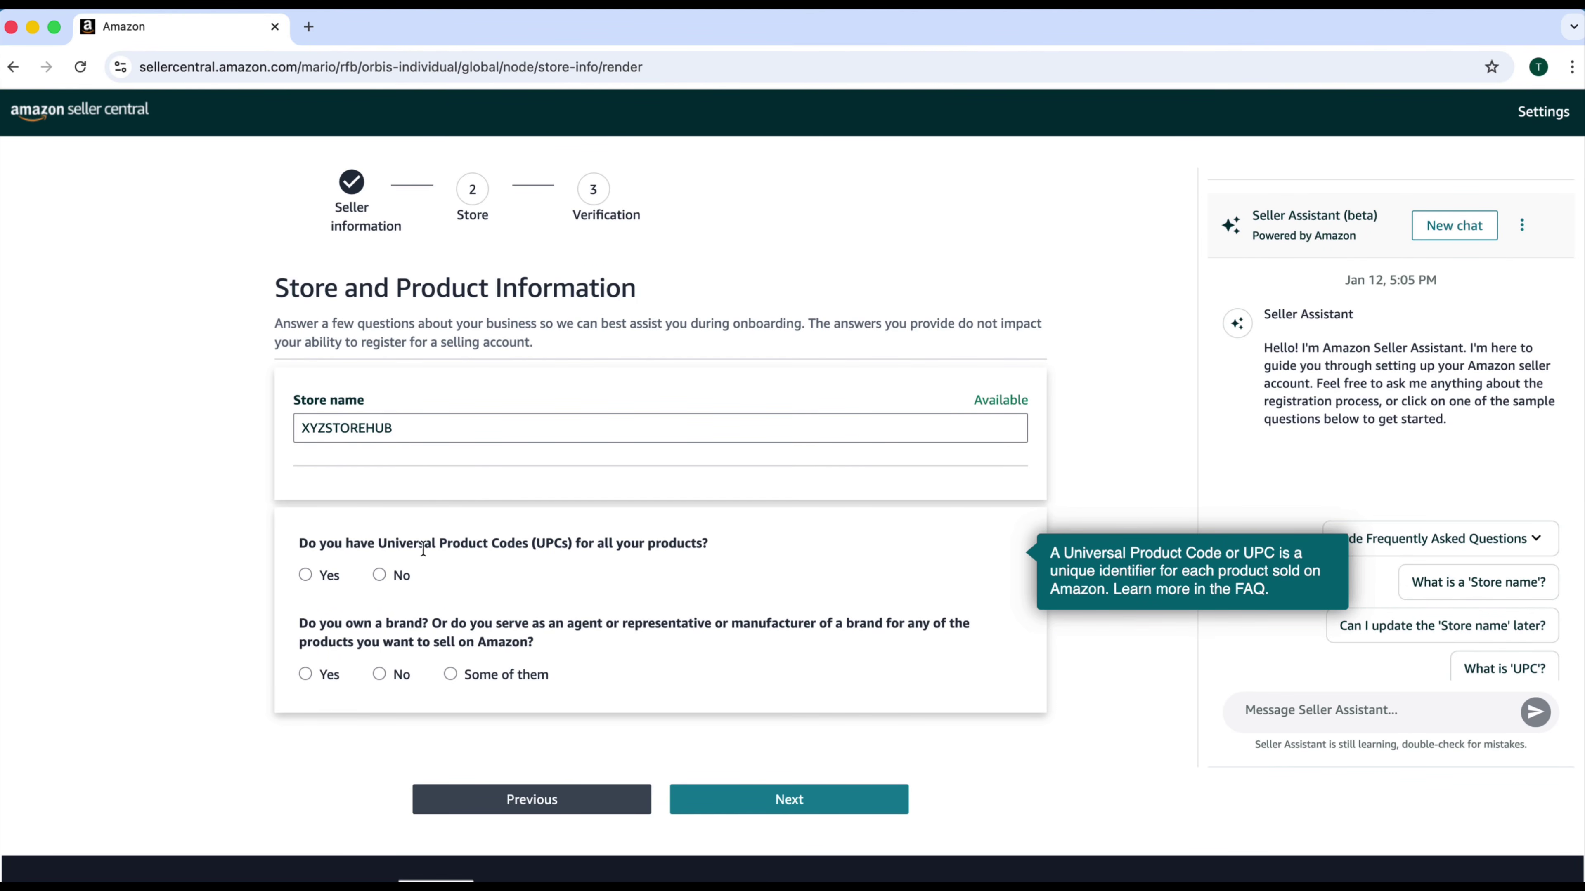
click(379, 575)
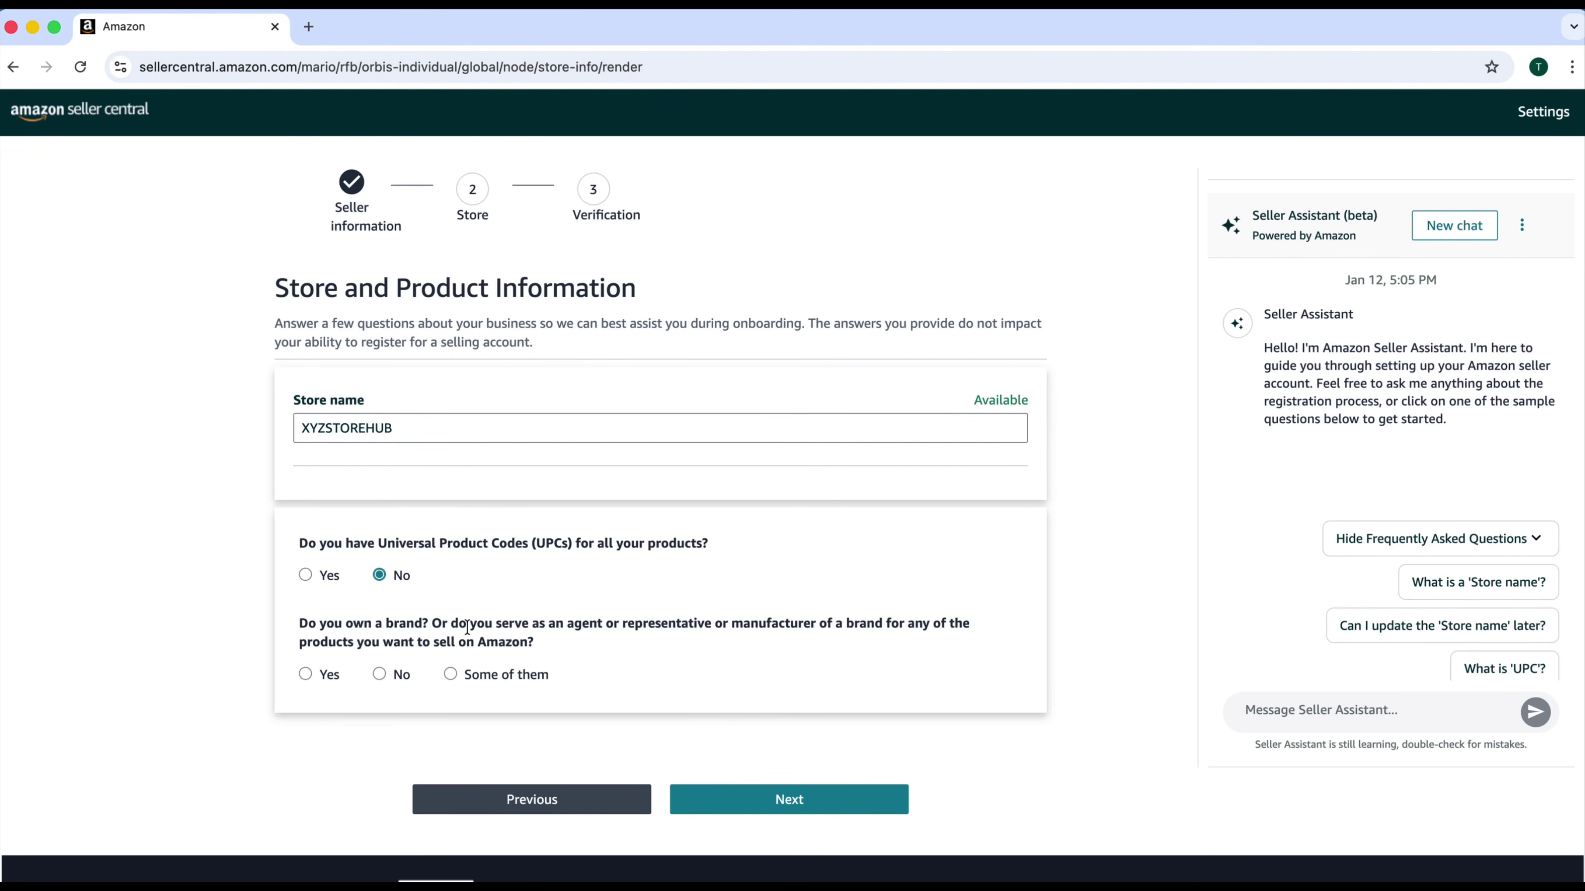
click(379, 674)
click(787, 801)
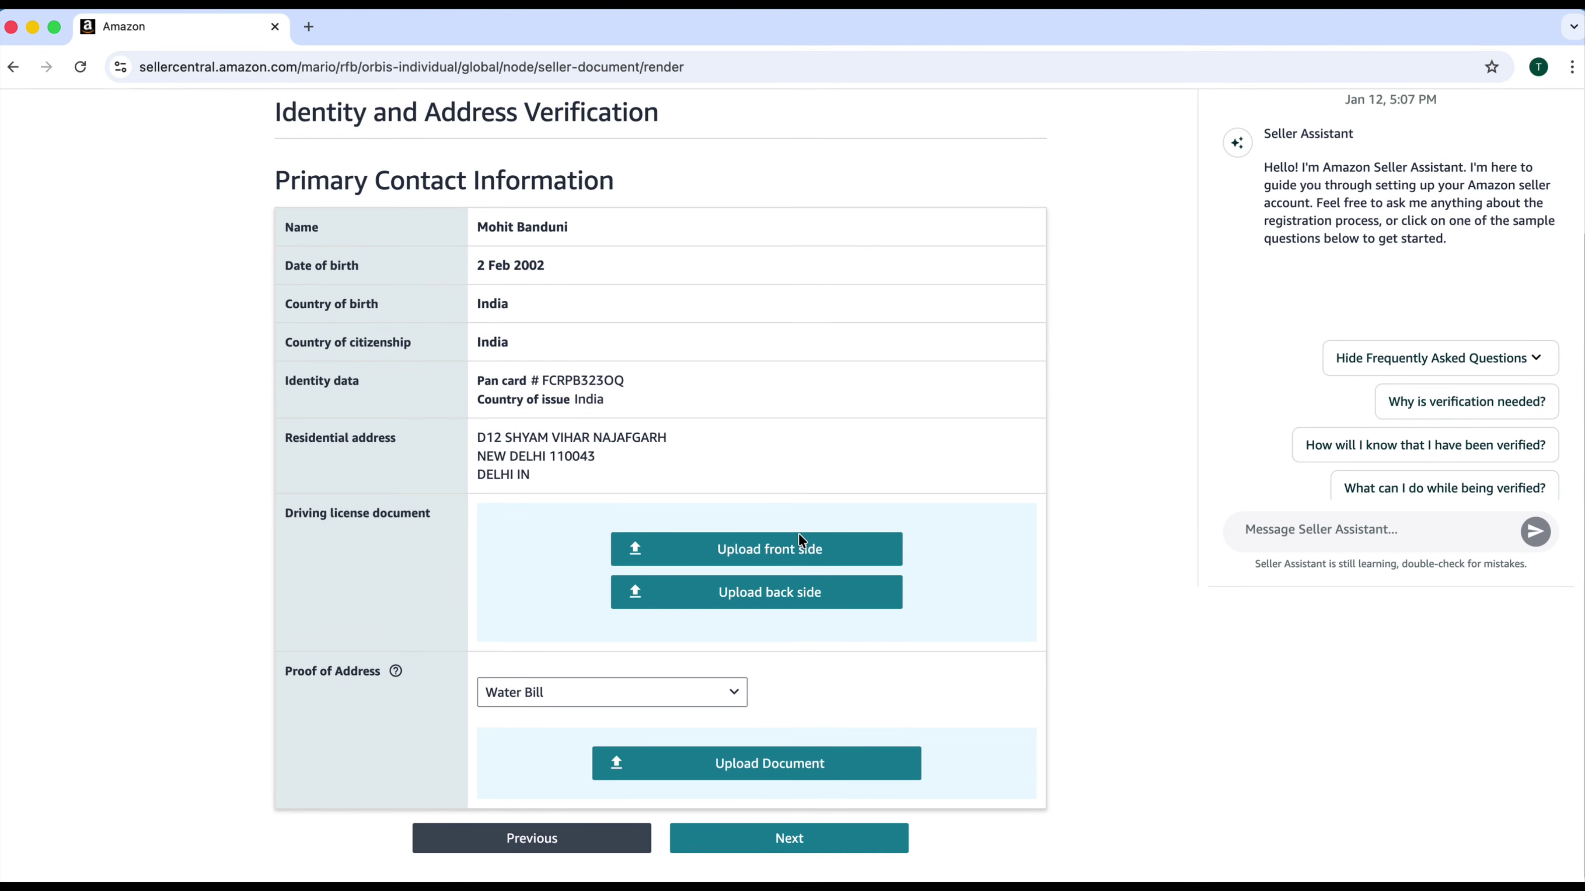
Step: Return from Identity and Address Verification to the previous registration step
scroll(798, 534, up, 2)
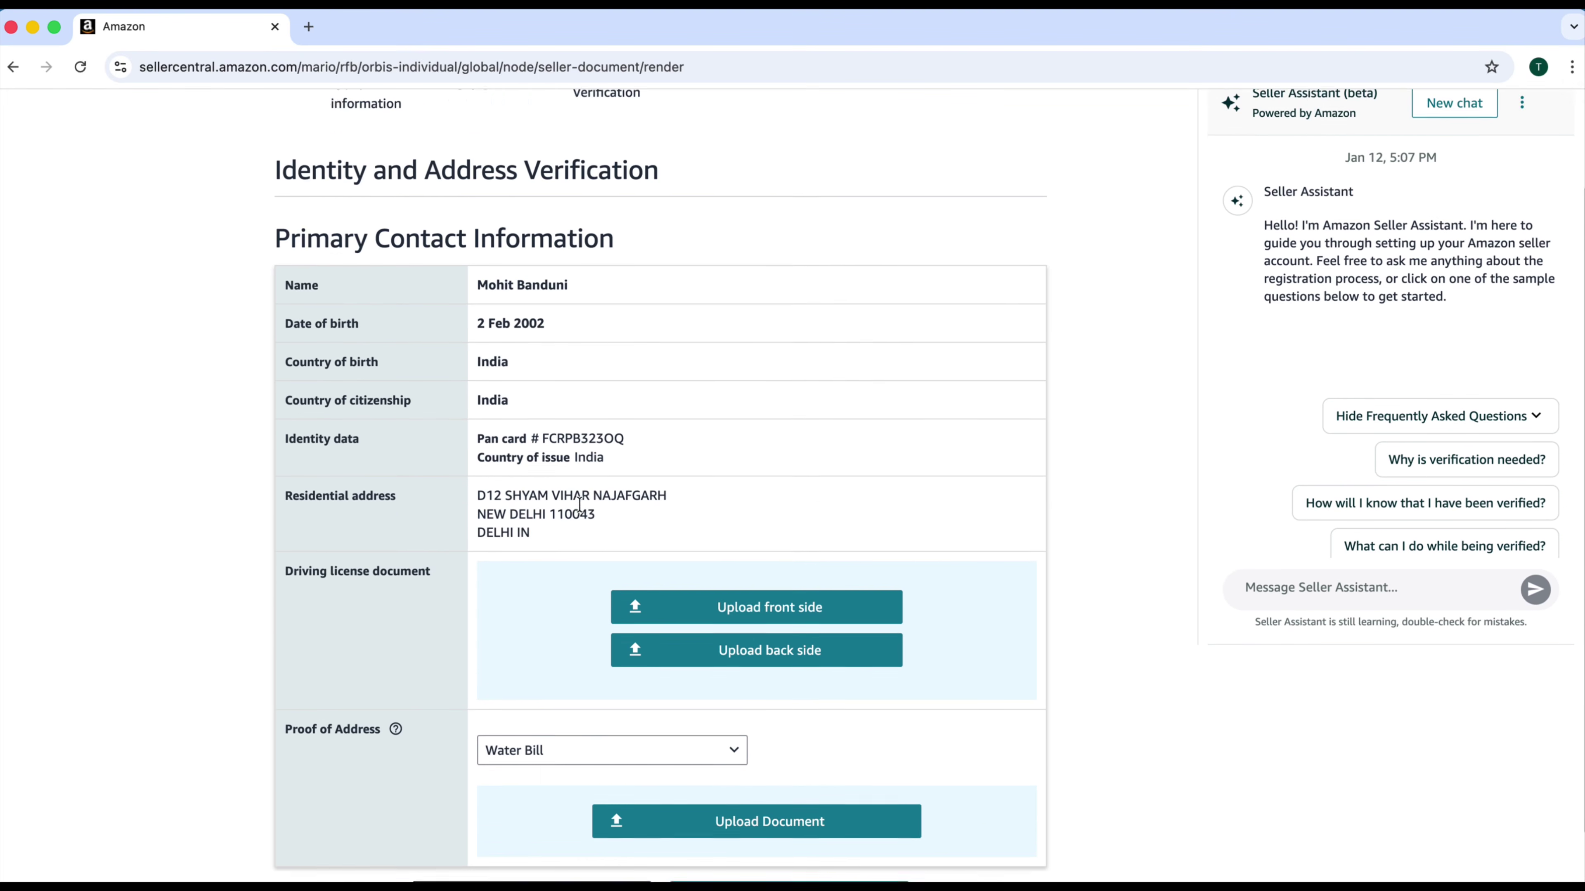
scroll(579, 505, down, 2)
drag(477, 374, 626, 407)
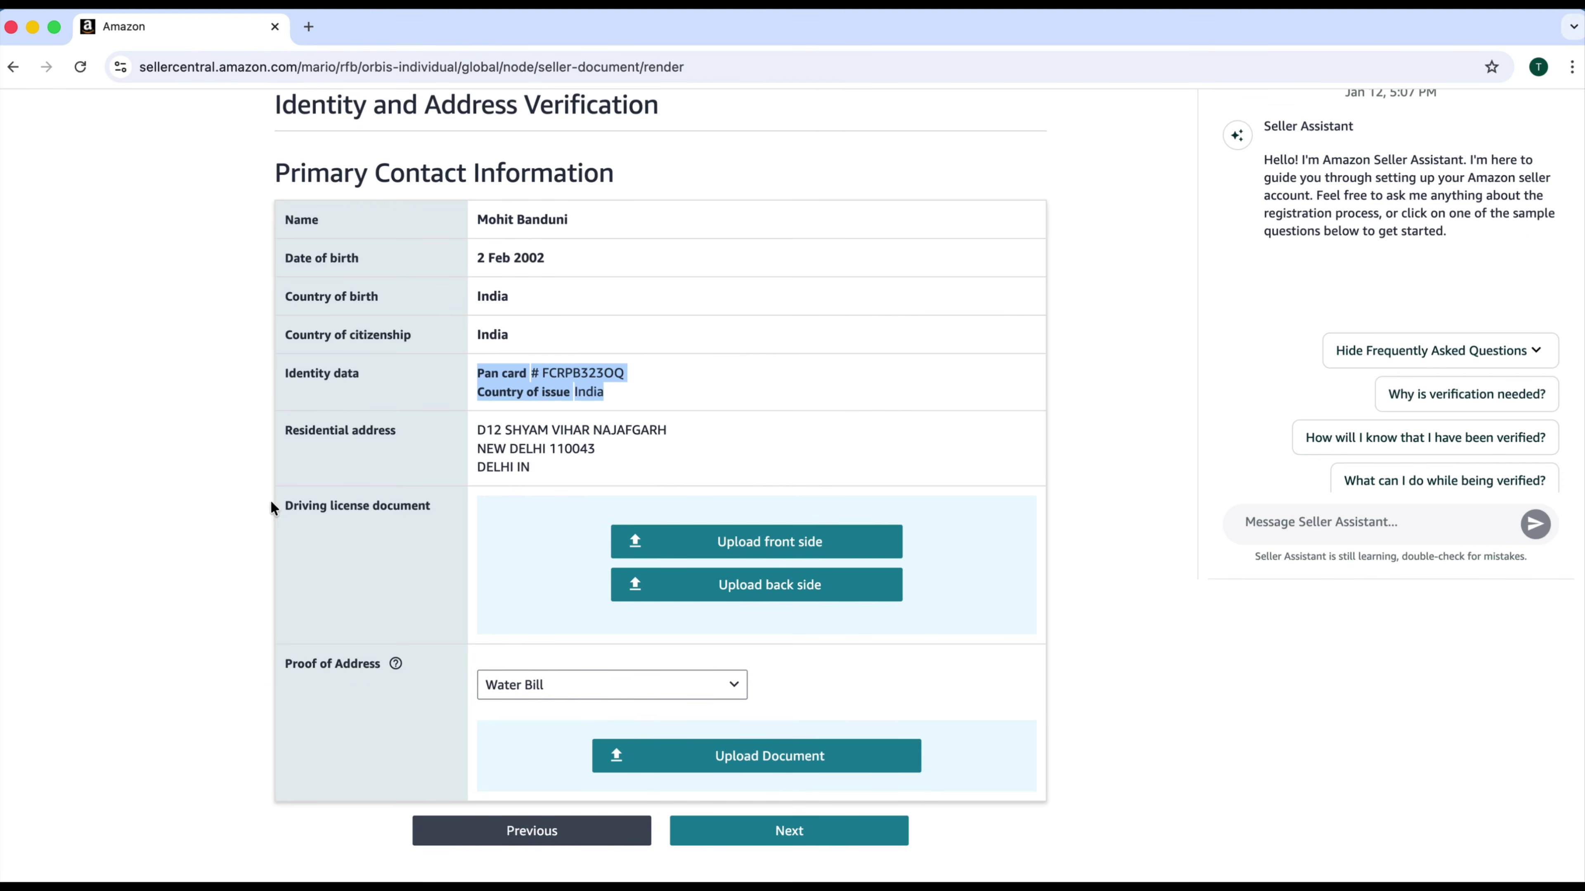
click(285, 508)
drag(284, 508, 432, 513)
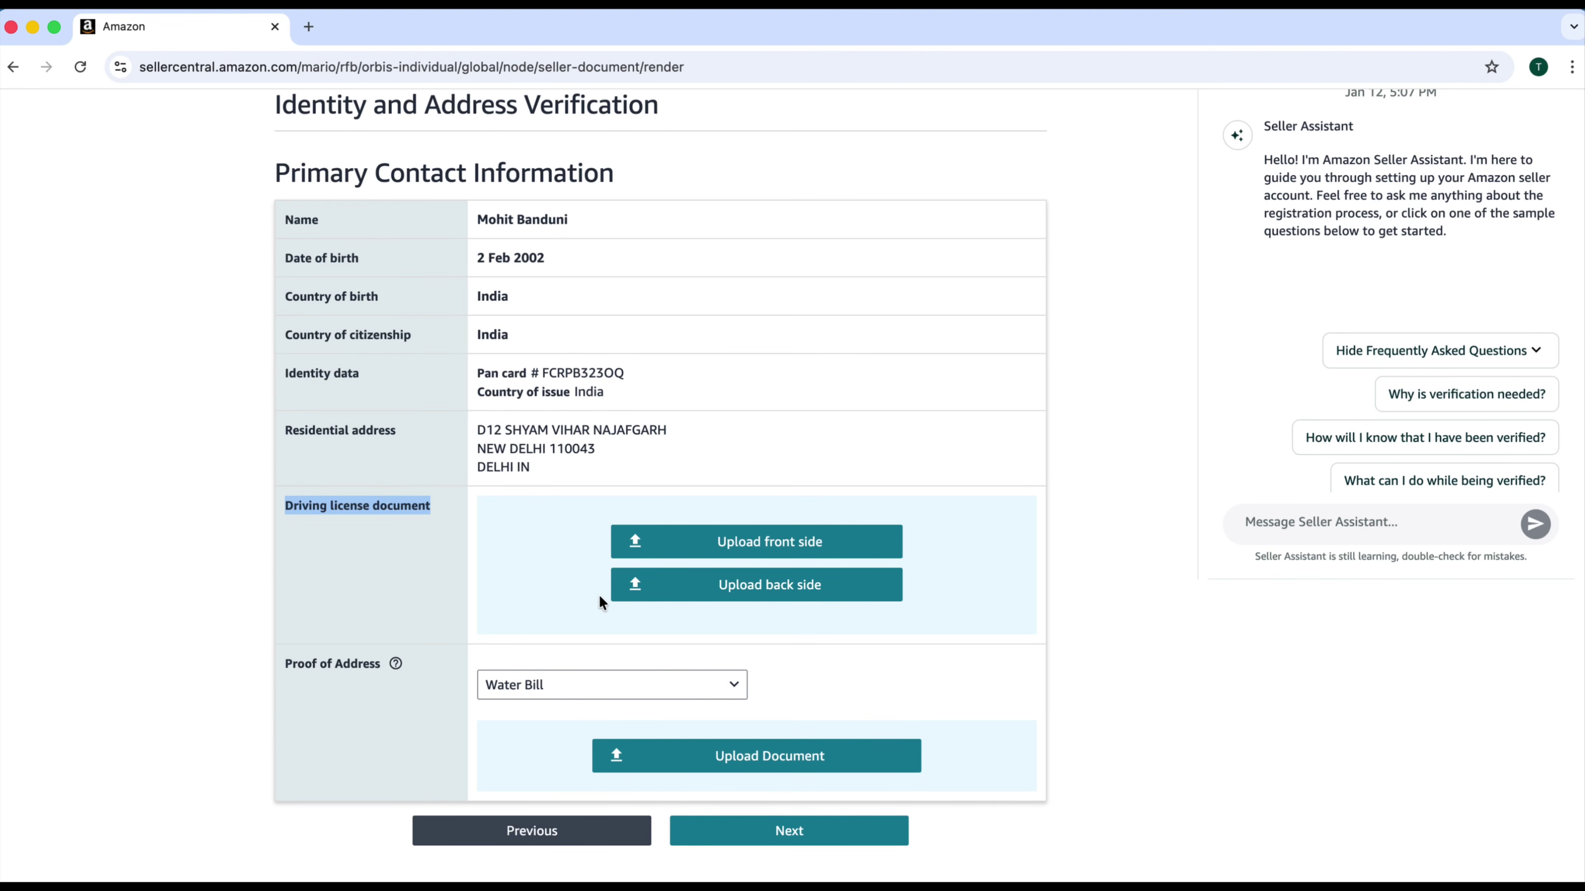
click(535, 831)
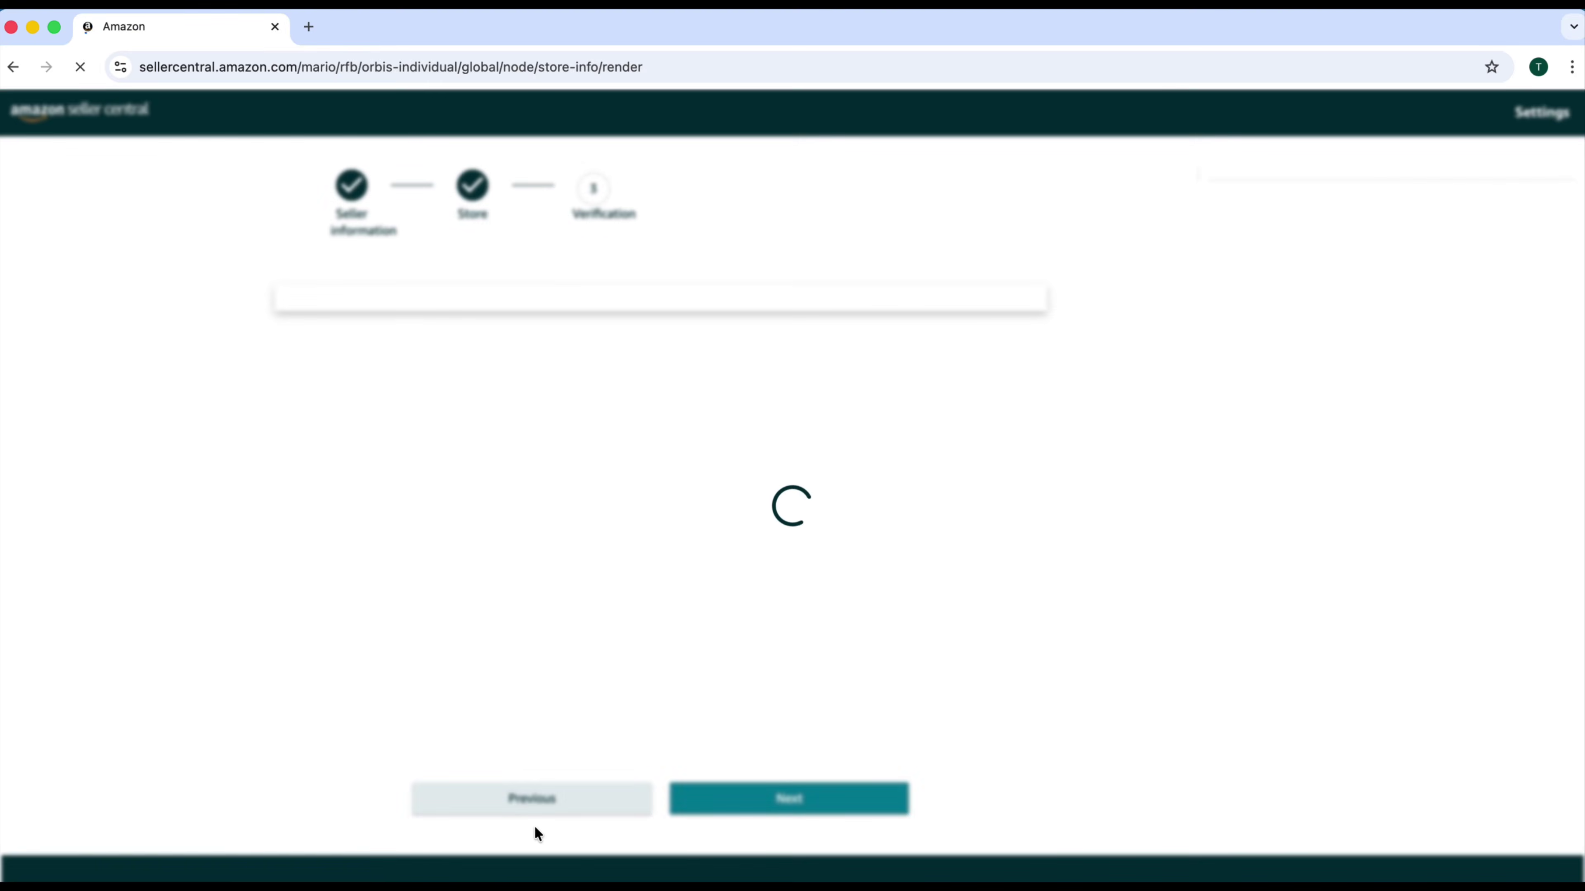
Step: Change identity proof to an Aadhar card issued in India, expiring 2070, and submit
click(546, 809)
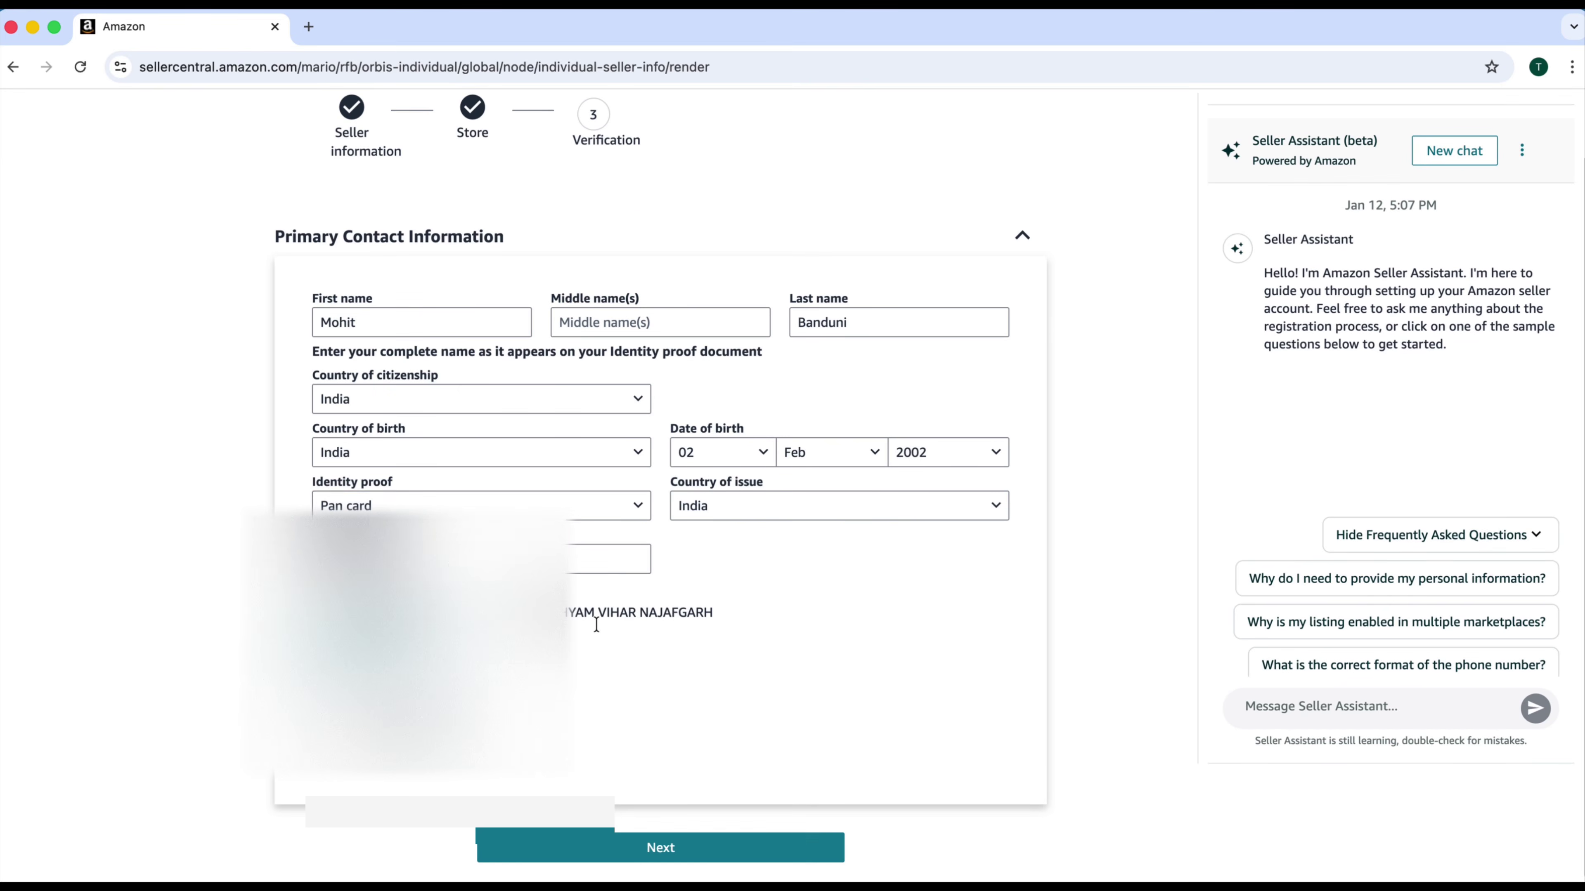
click(470, 508)
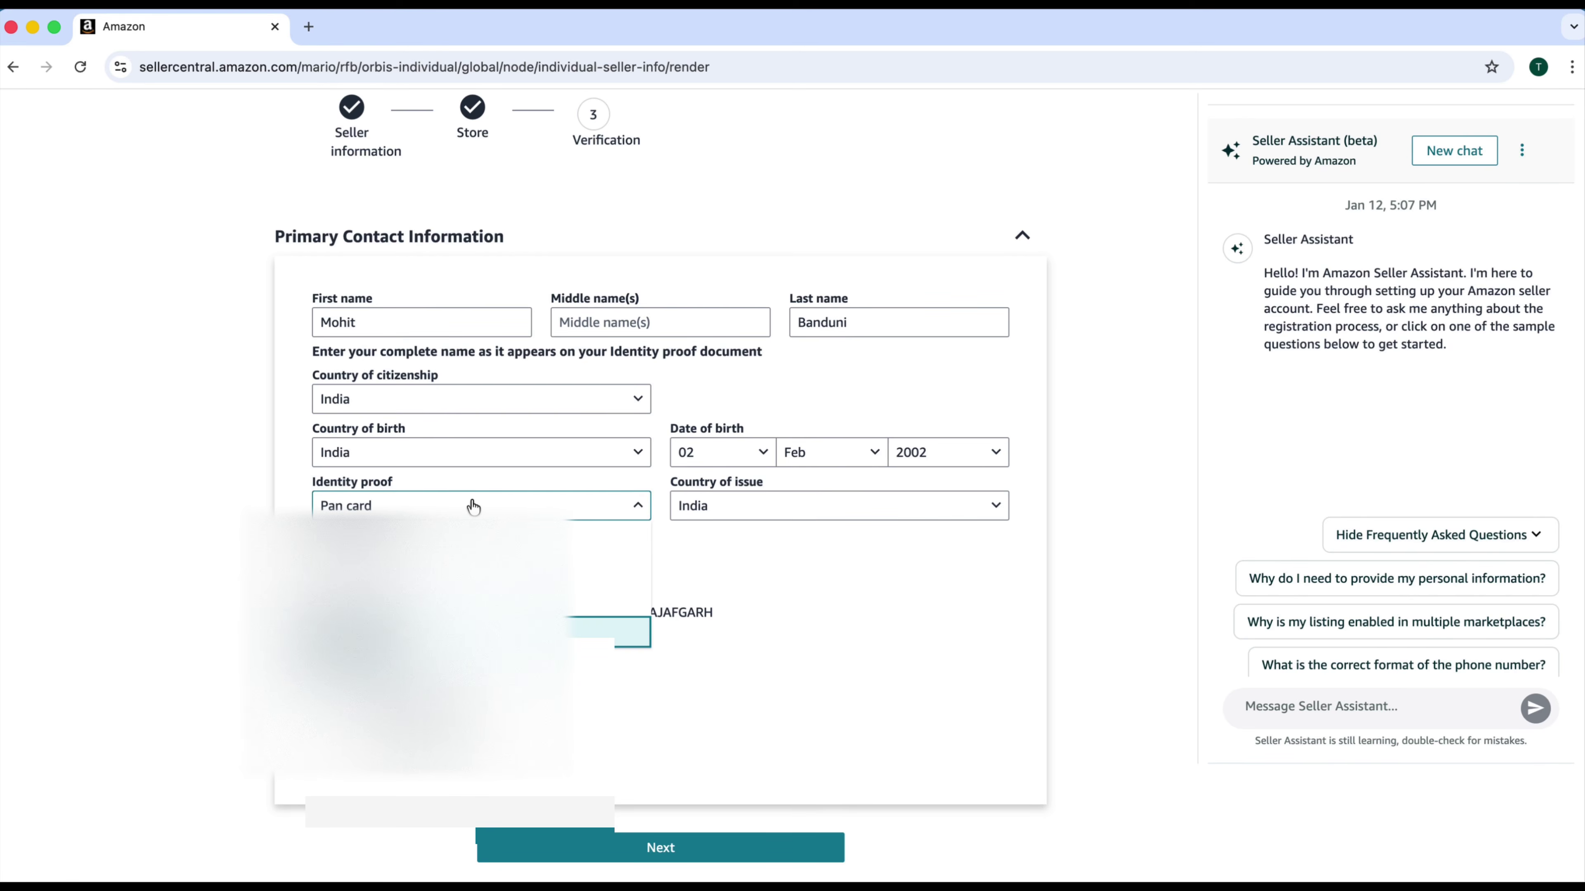
click(472, 569)
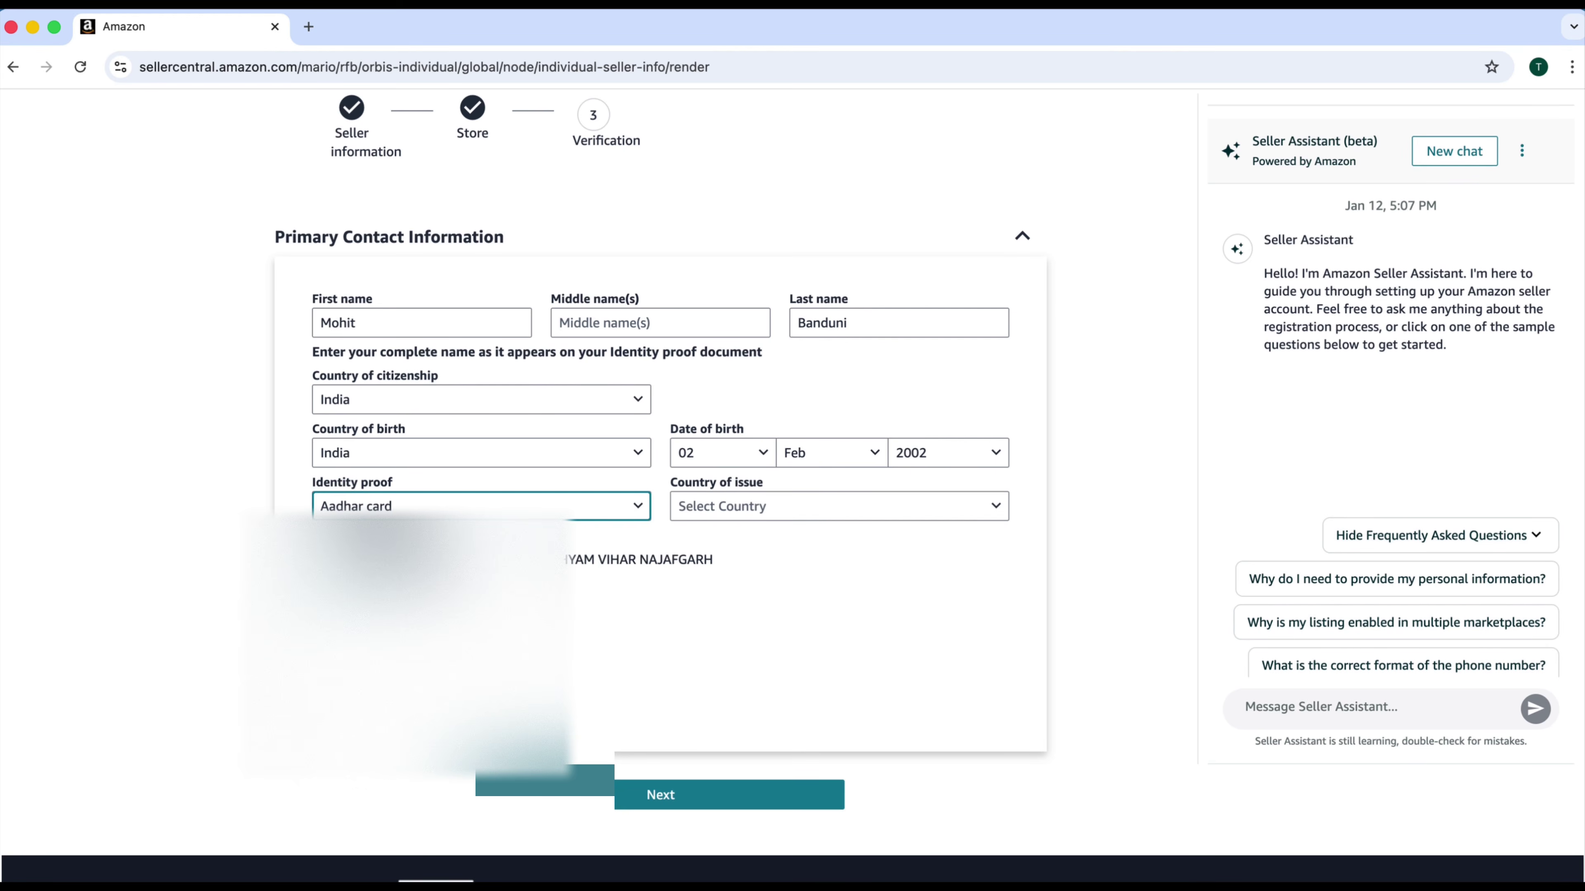
click(747, 508)
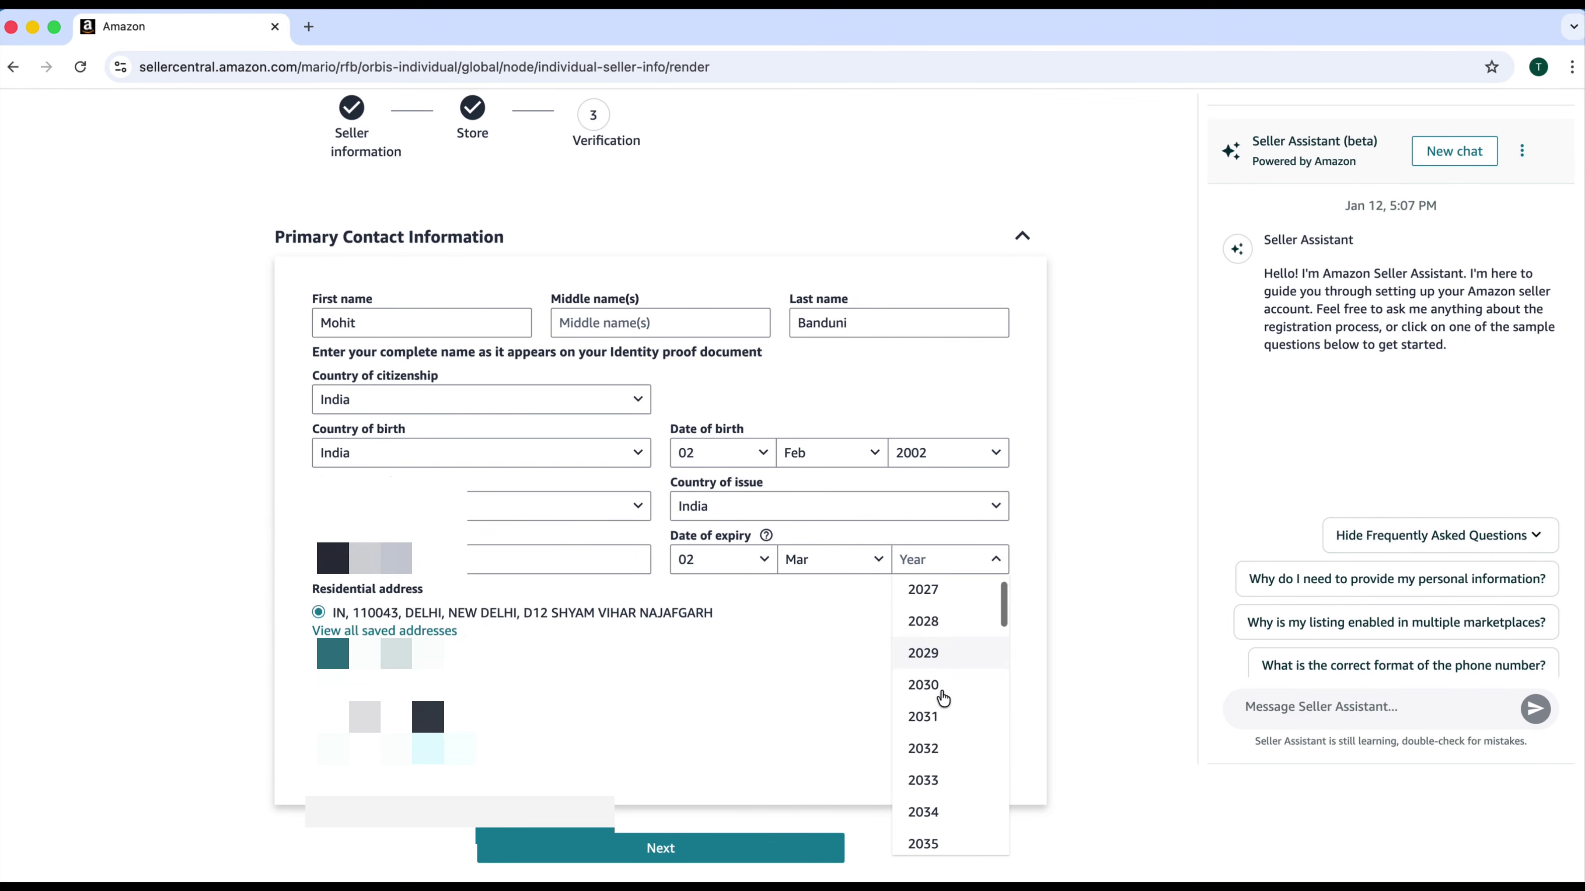
scroll(941, 697, down, 20)
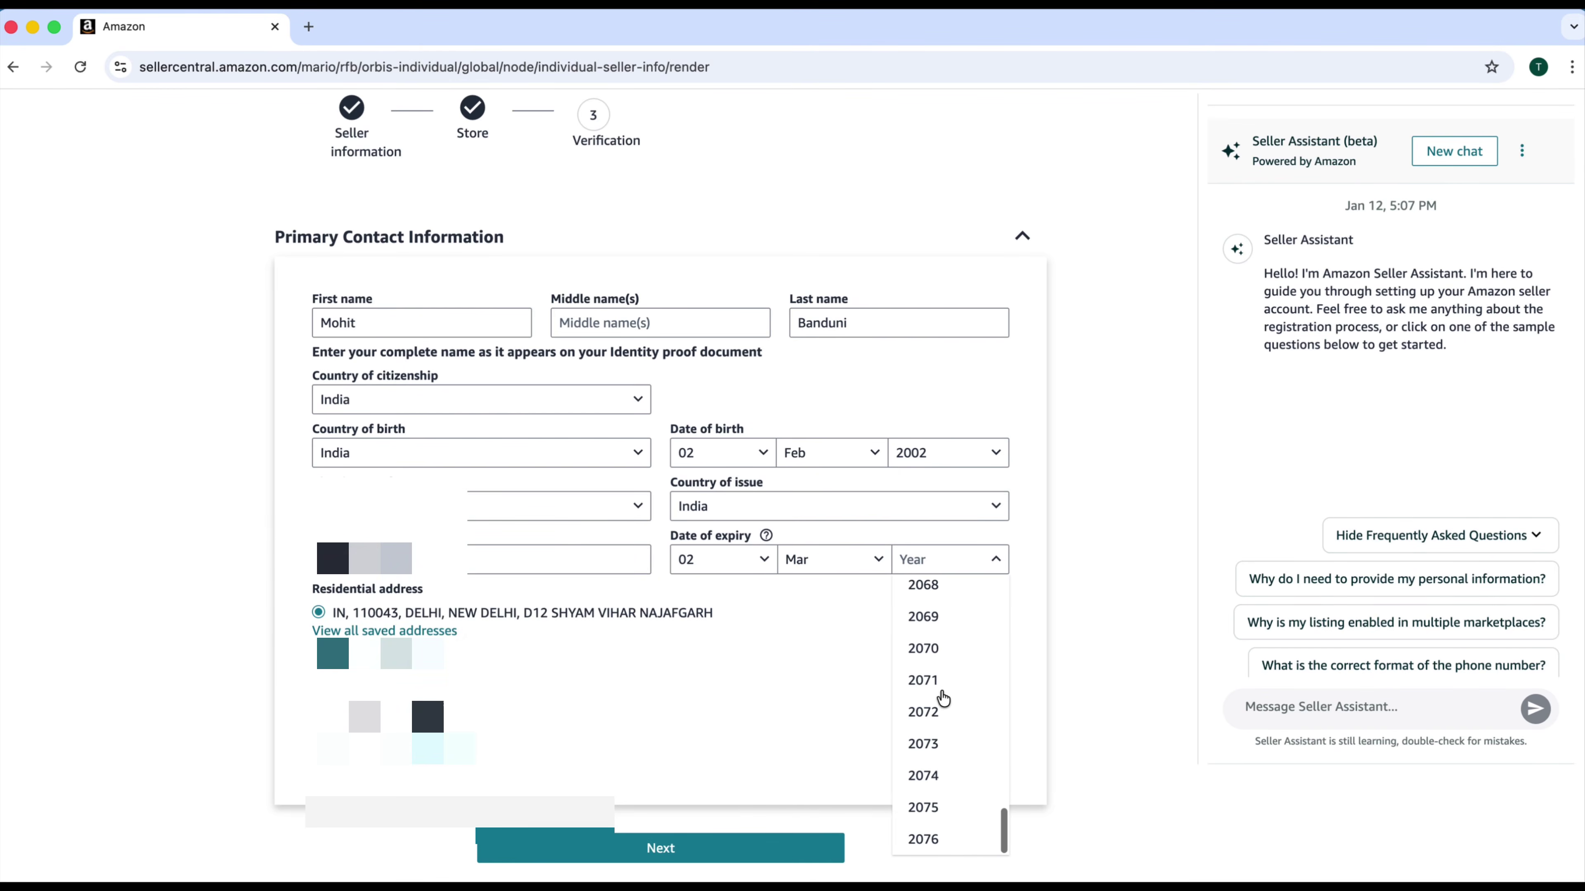
click(936, 601)
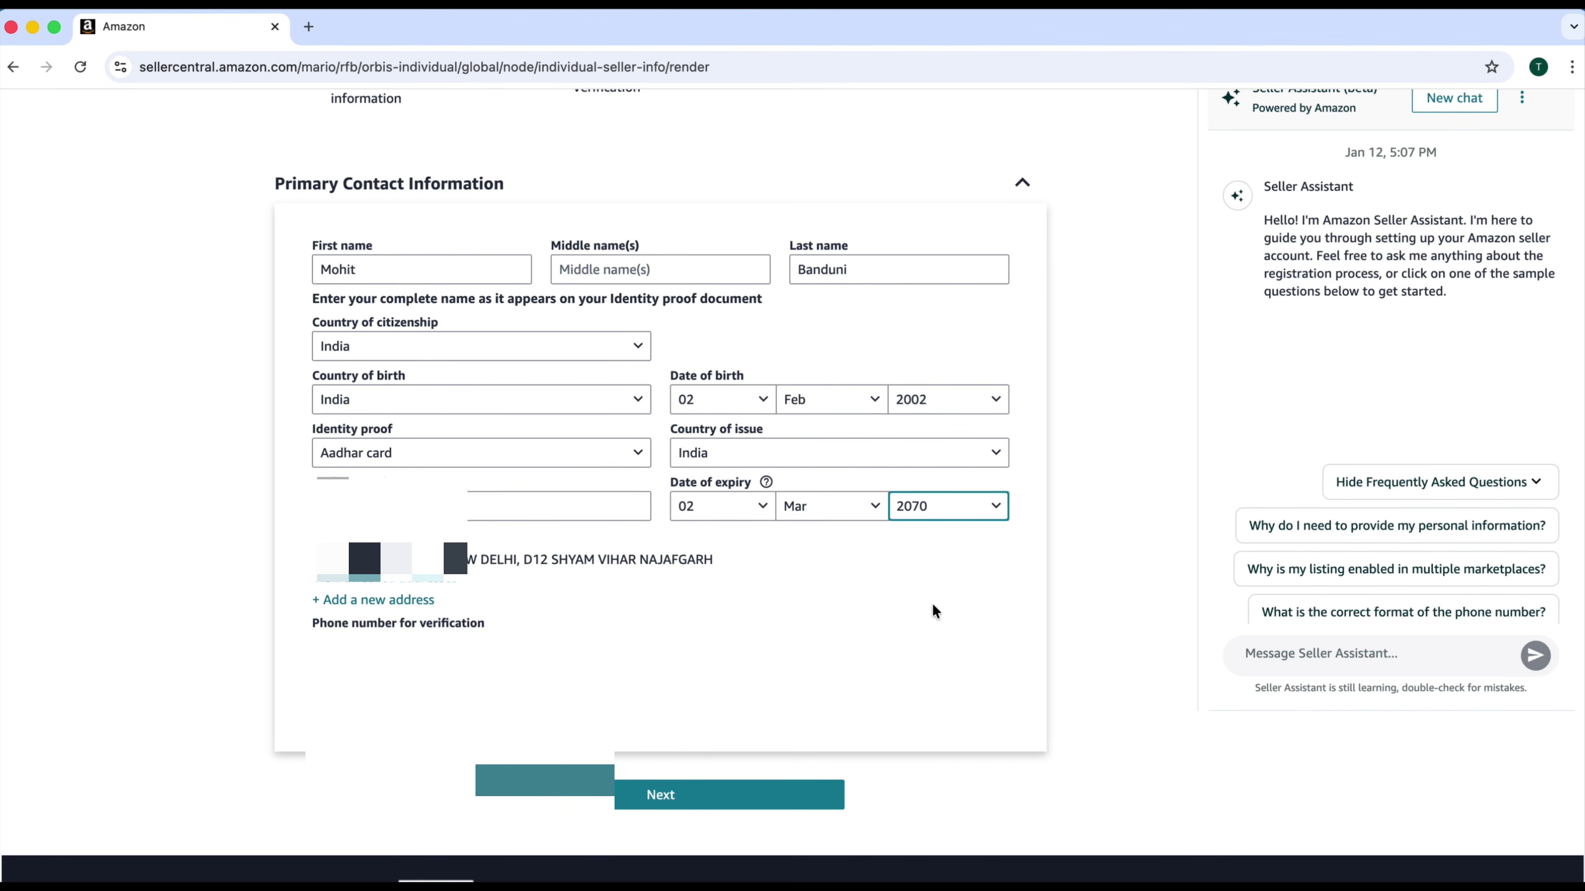
click(658, 796)
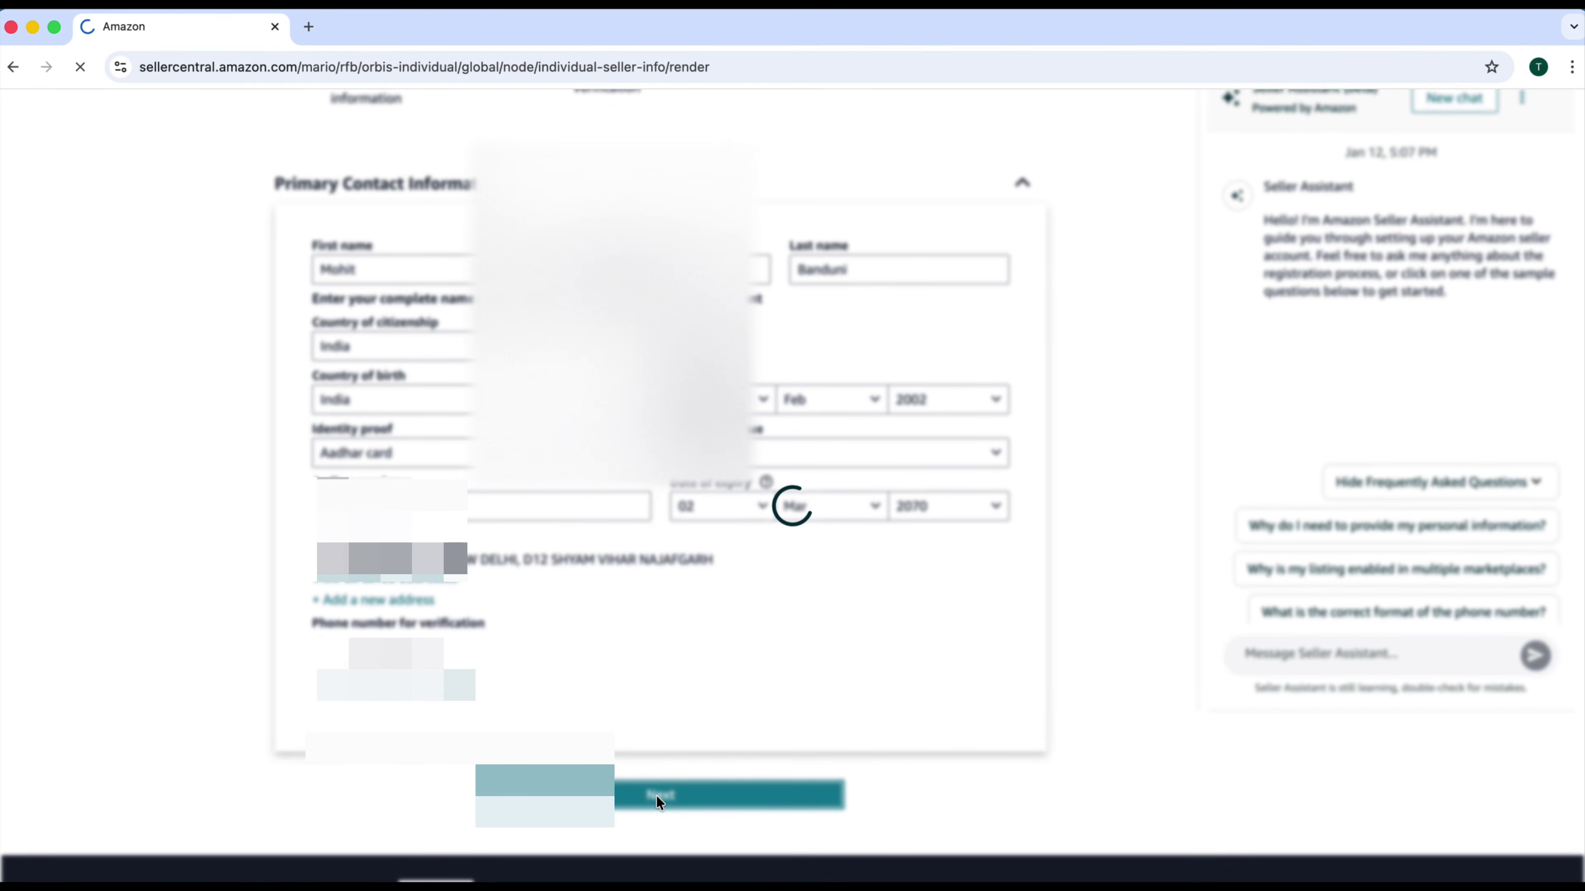
triple_click(425, 524)
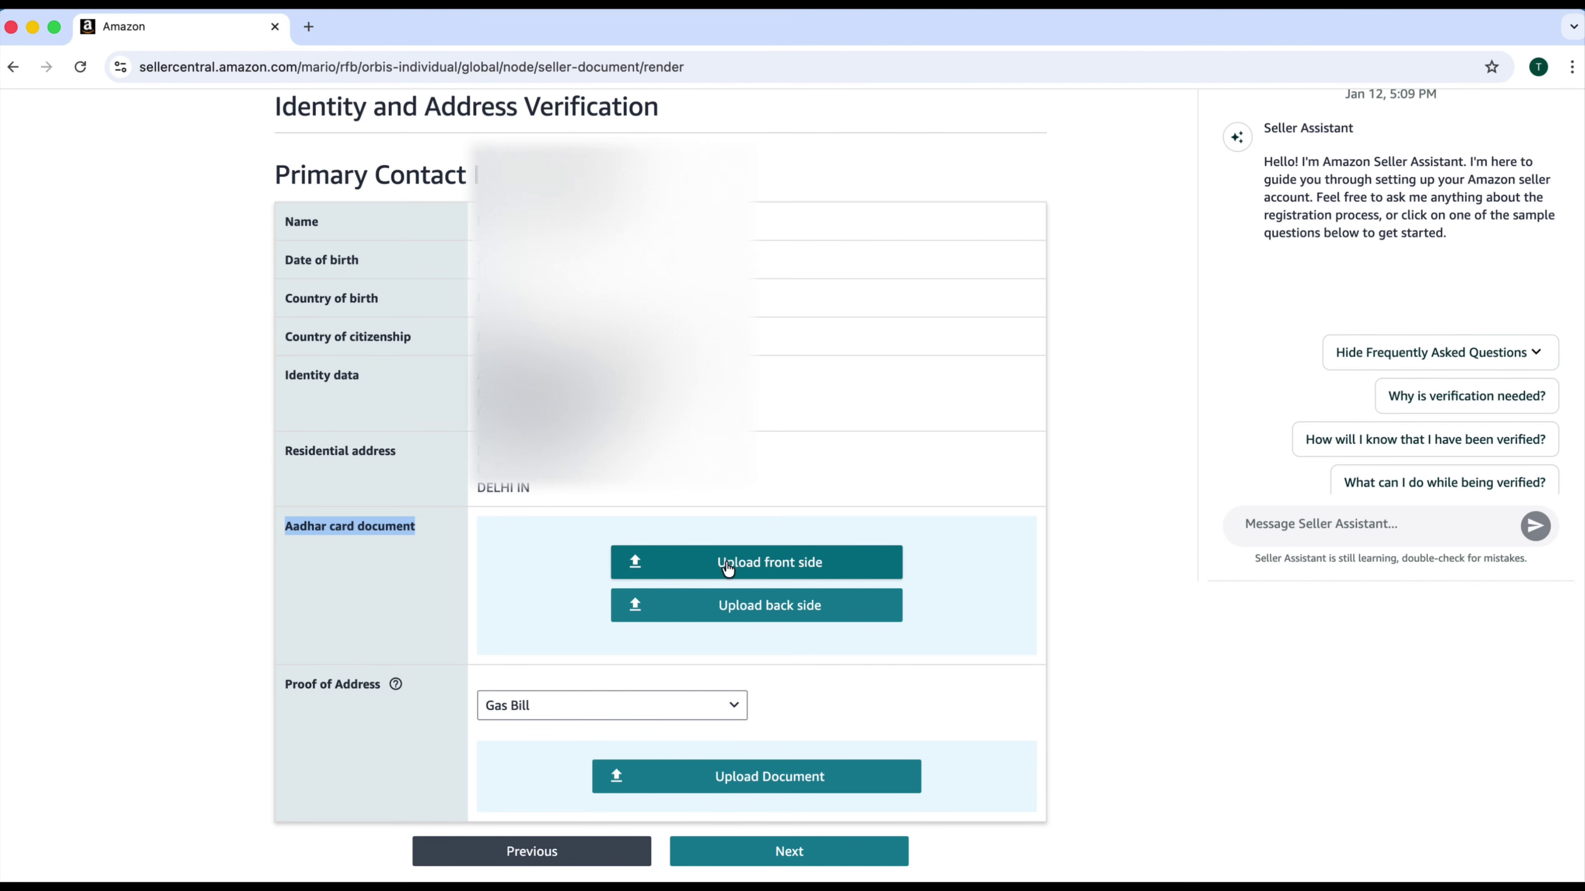
Step: Upload the Aadhar front image, choose Bank account statement as proof of address, and submit
click(746, 565)
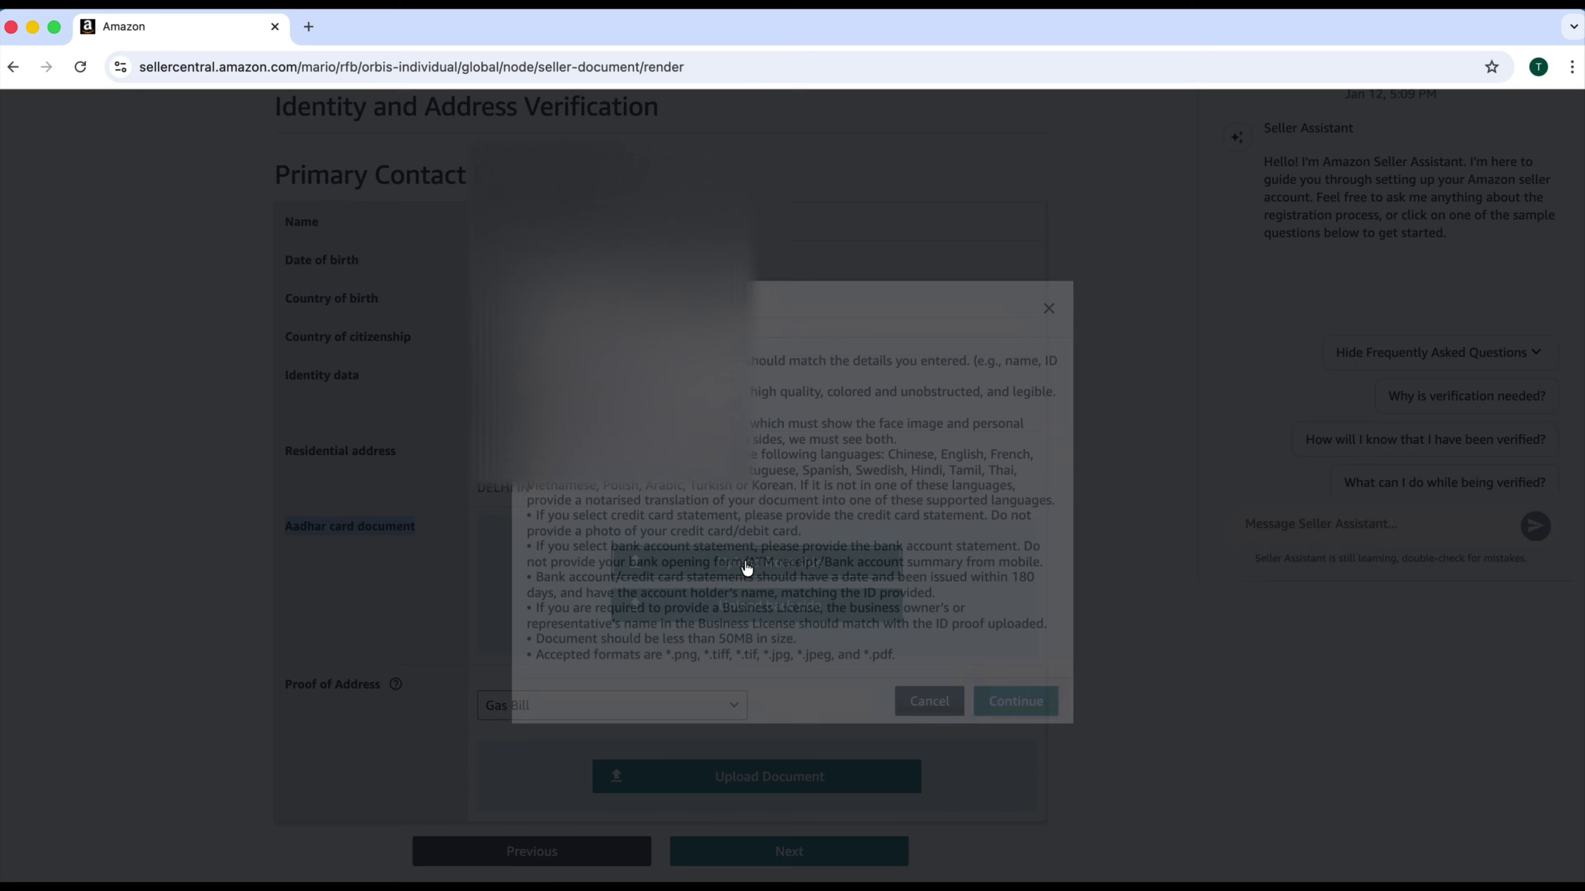
click(1015, 706)
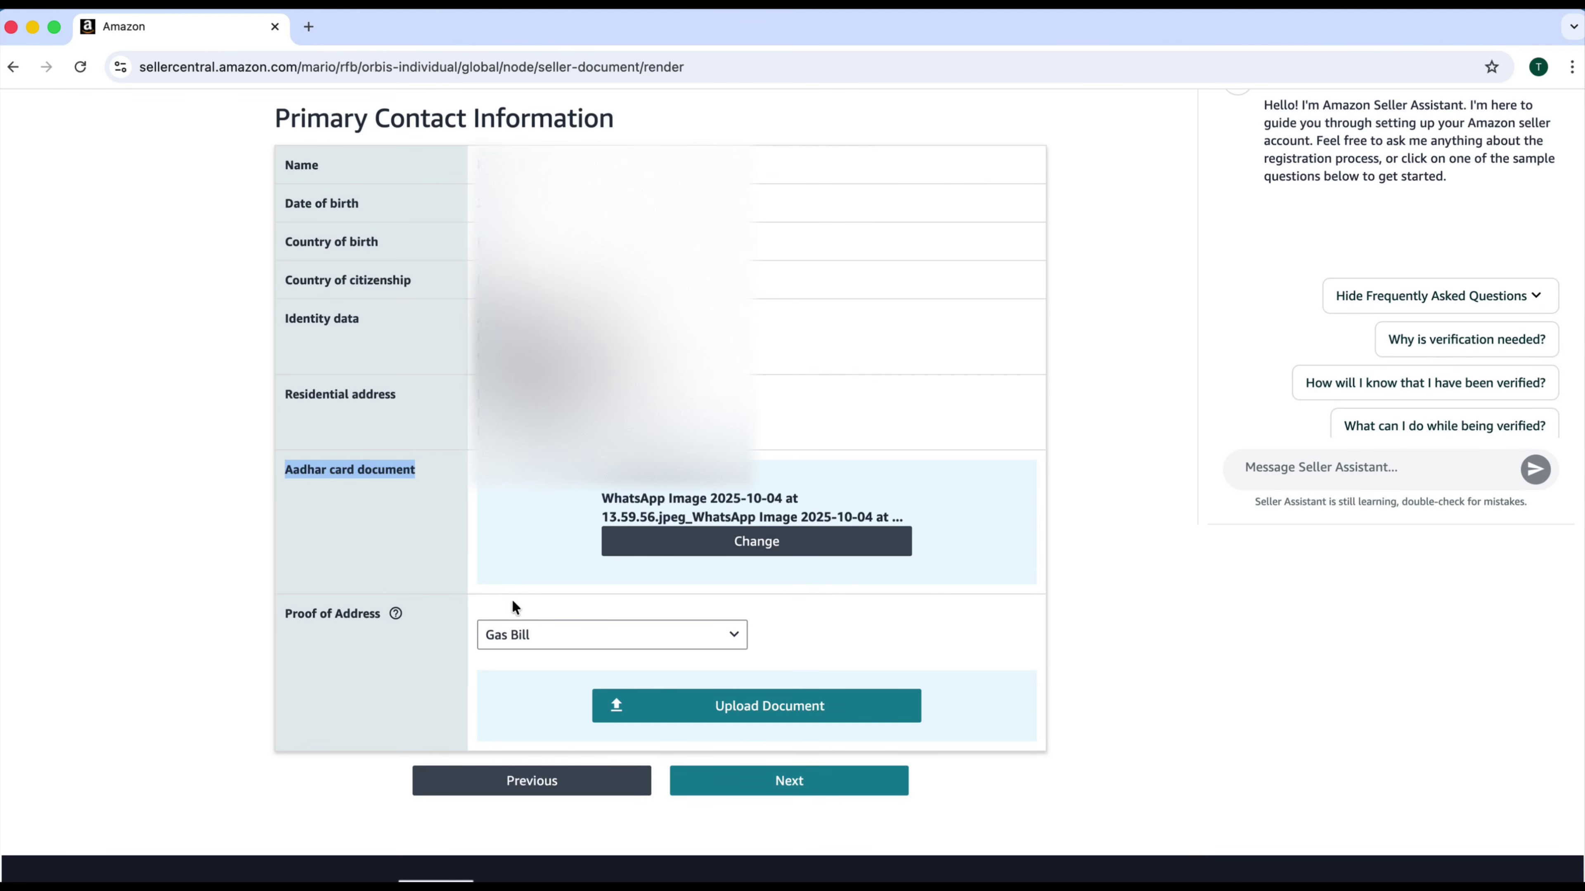
click(549, 636)
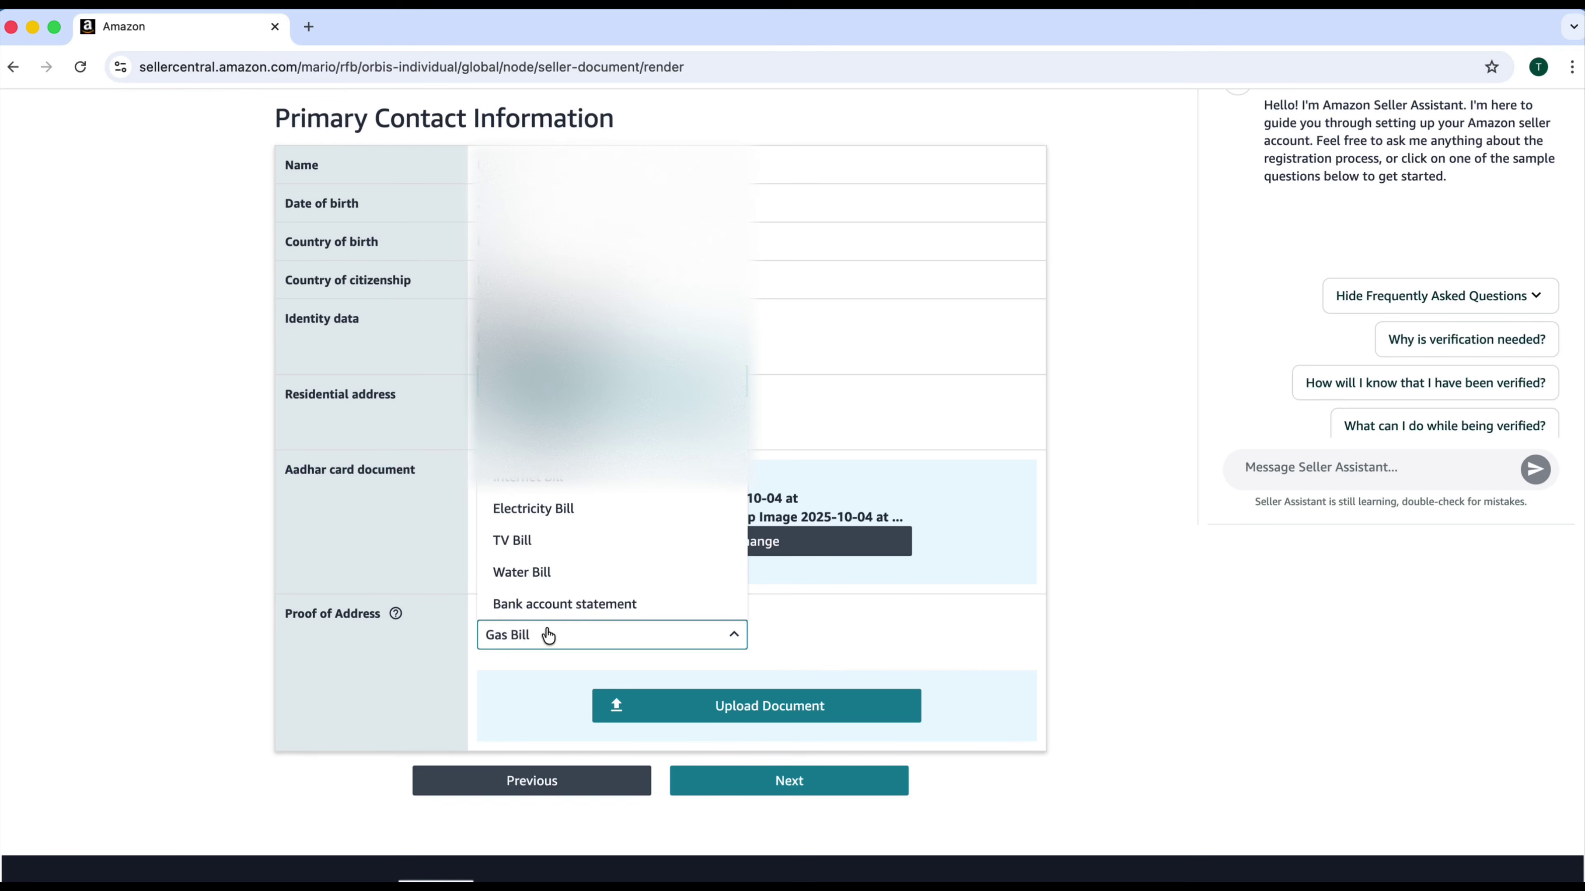
click(290, 614)
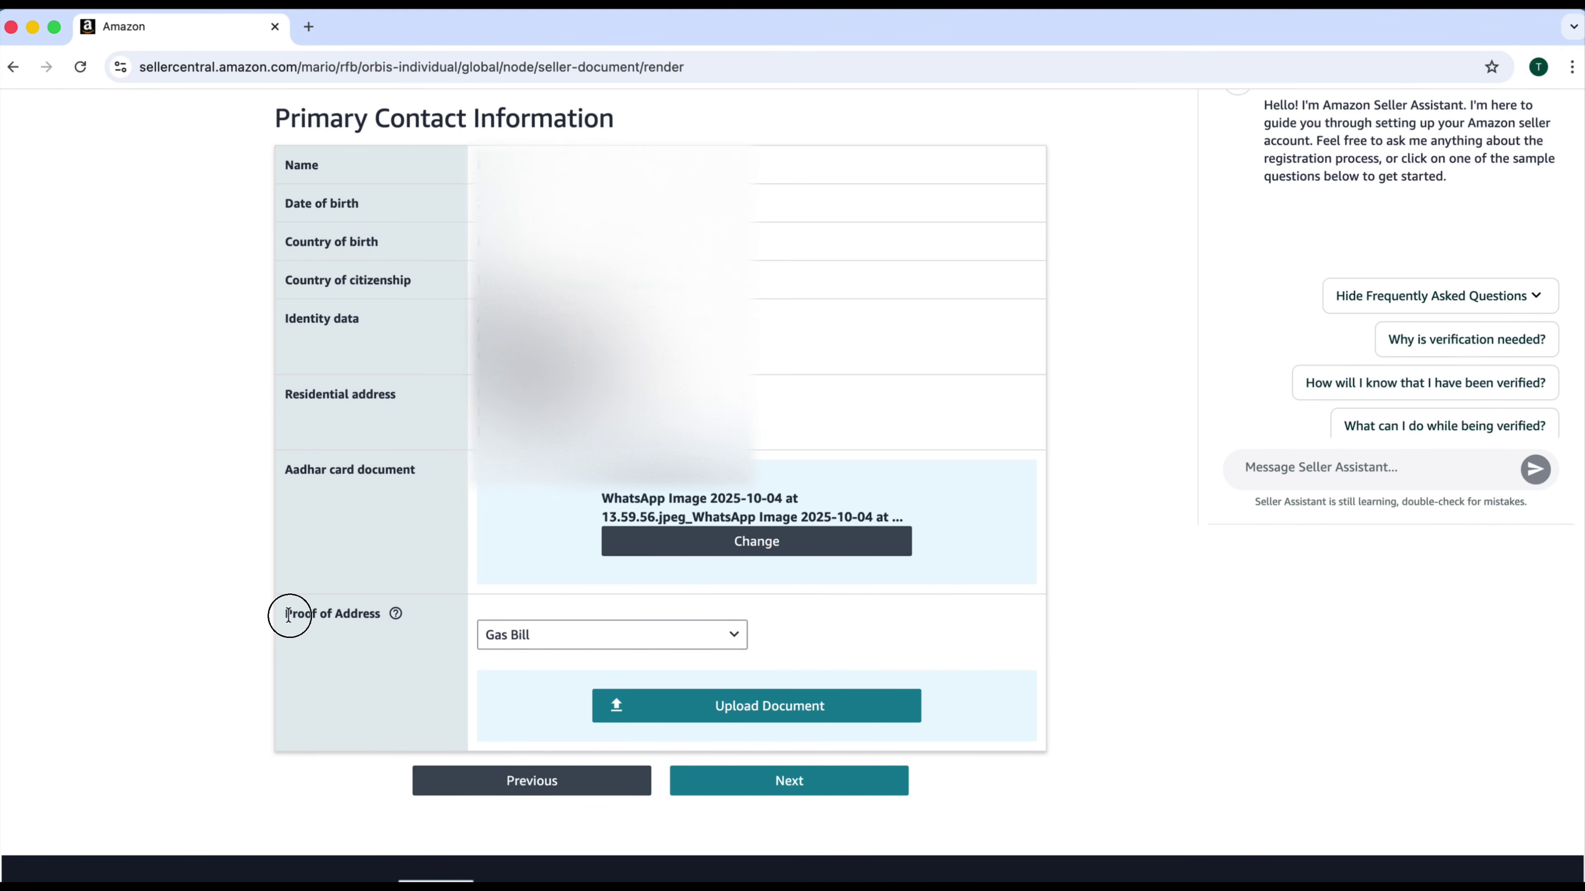
click(397, 612)
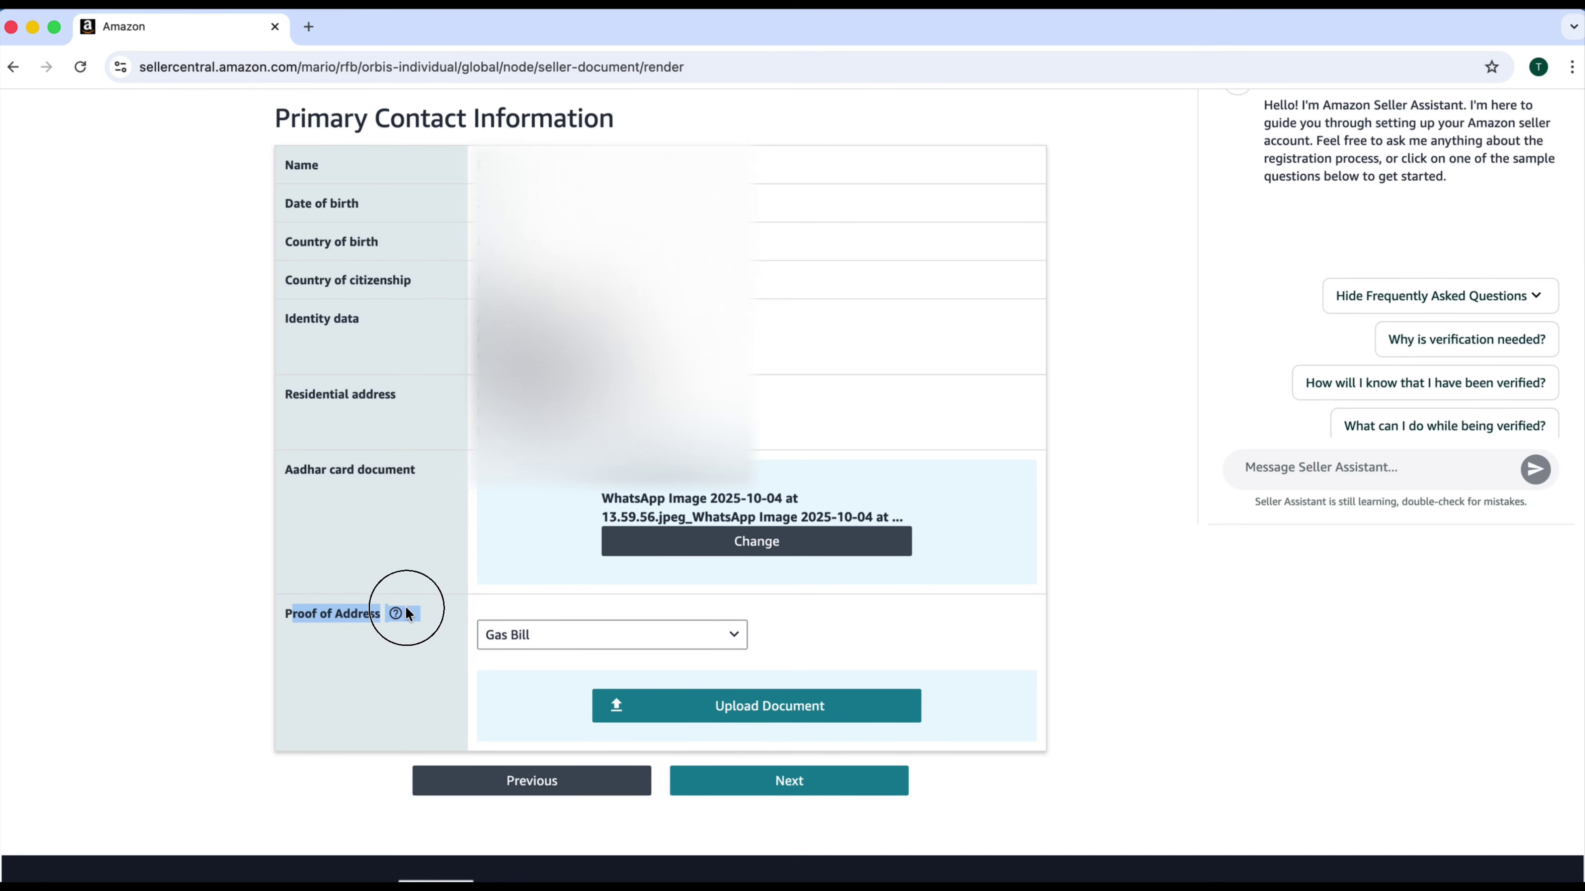
click(580, 645)
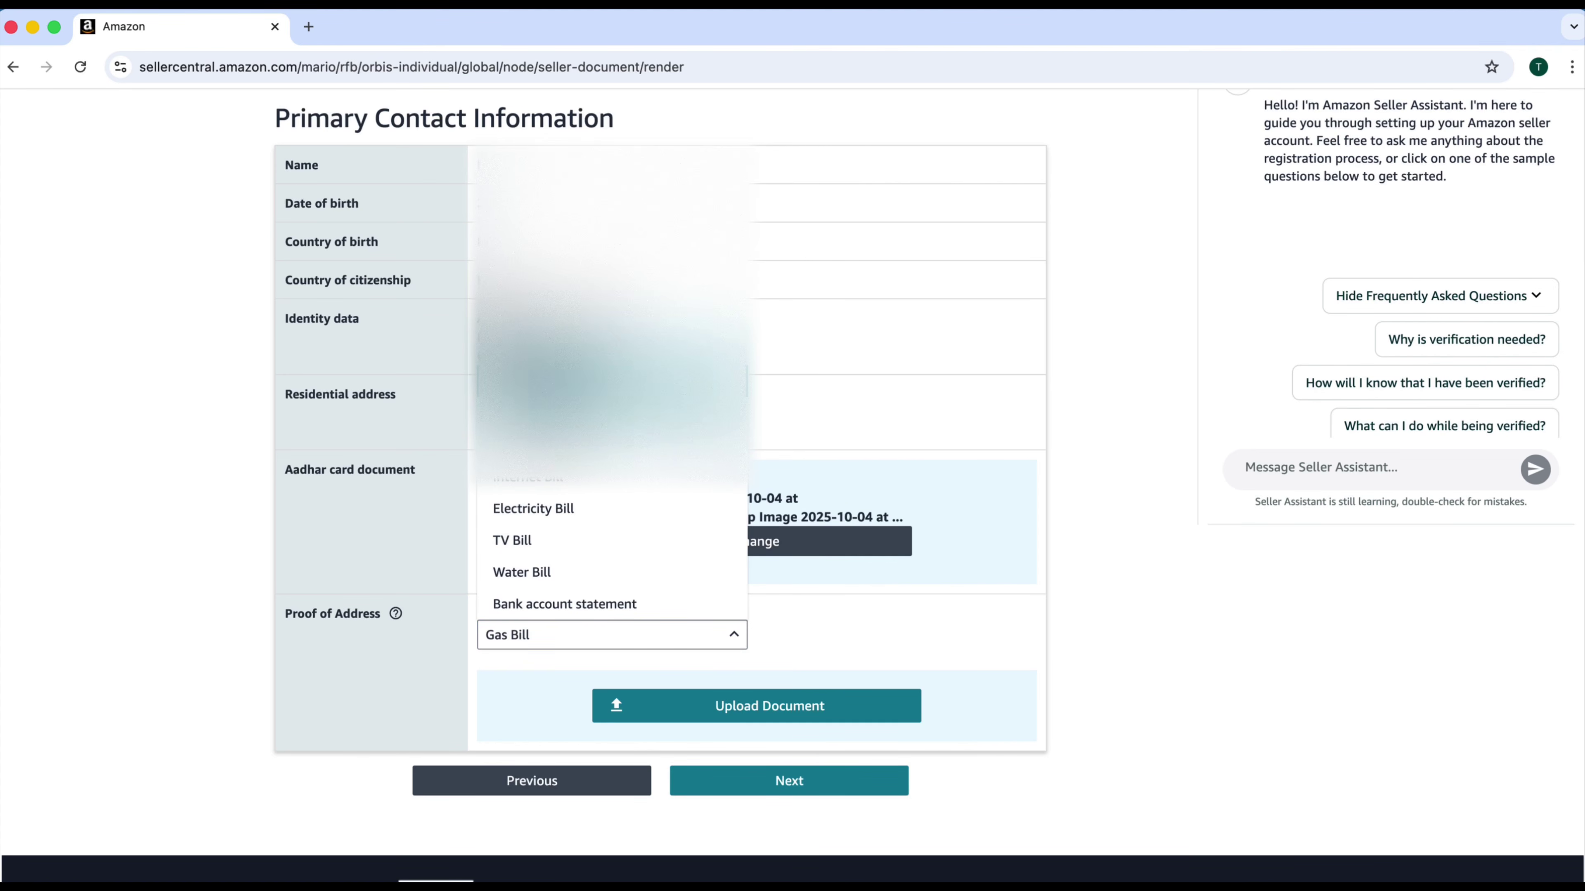
click(591, 603)
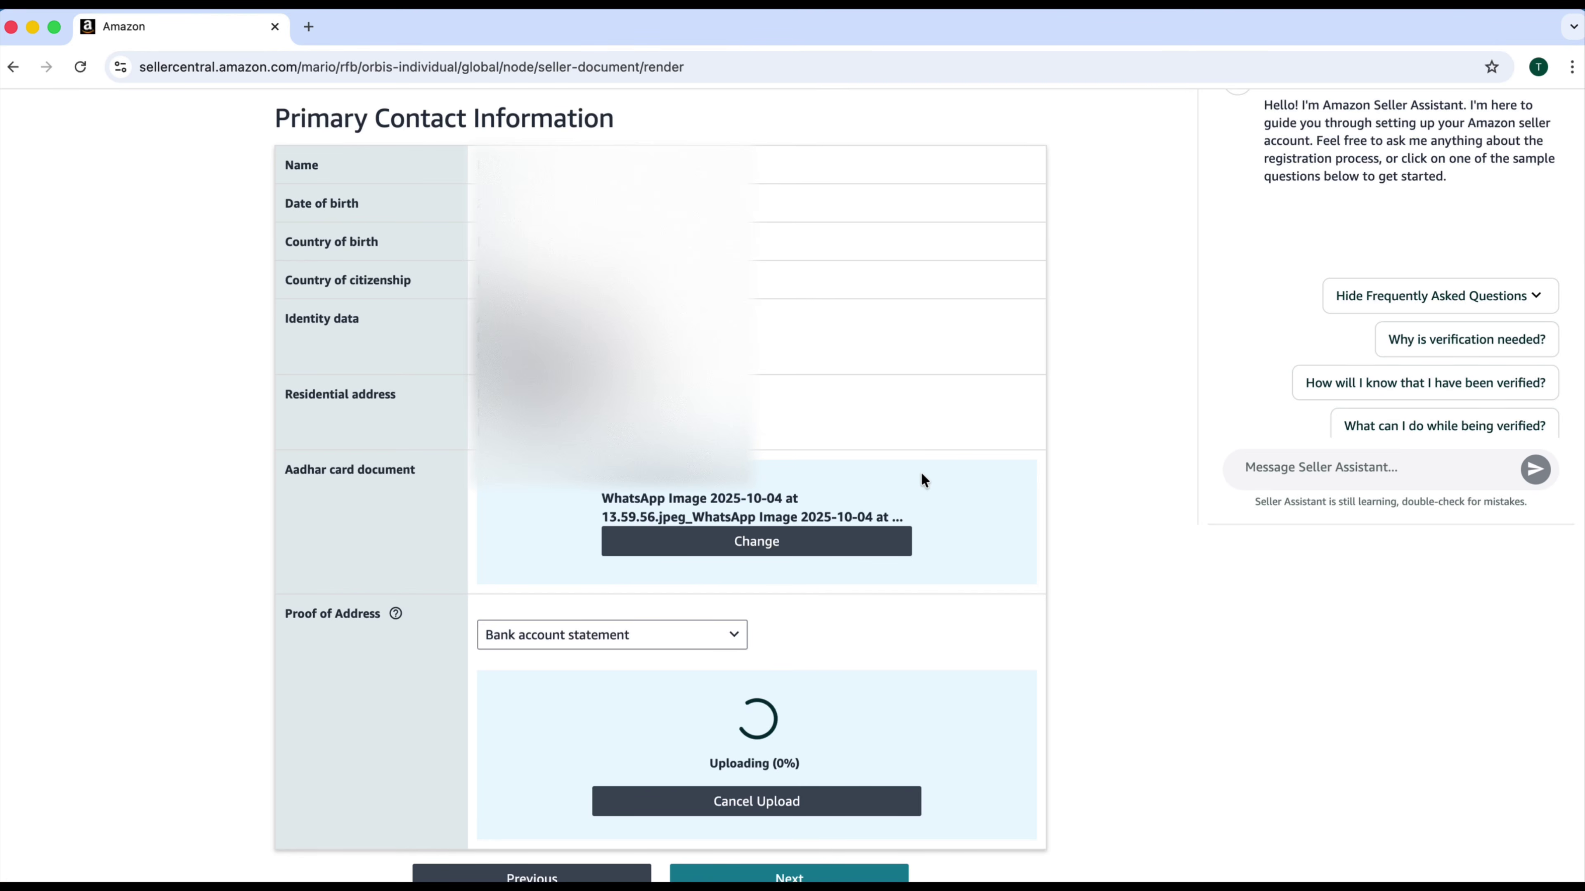
scroll(921, 475, down, 1)
scroll(921, 474, down, 1)
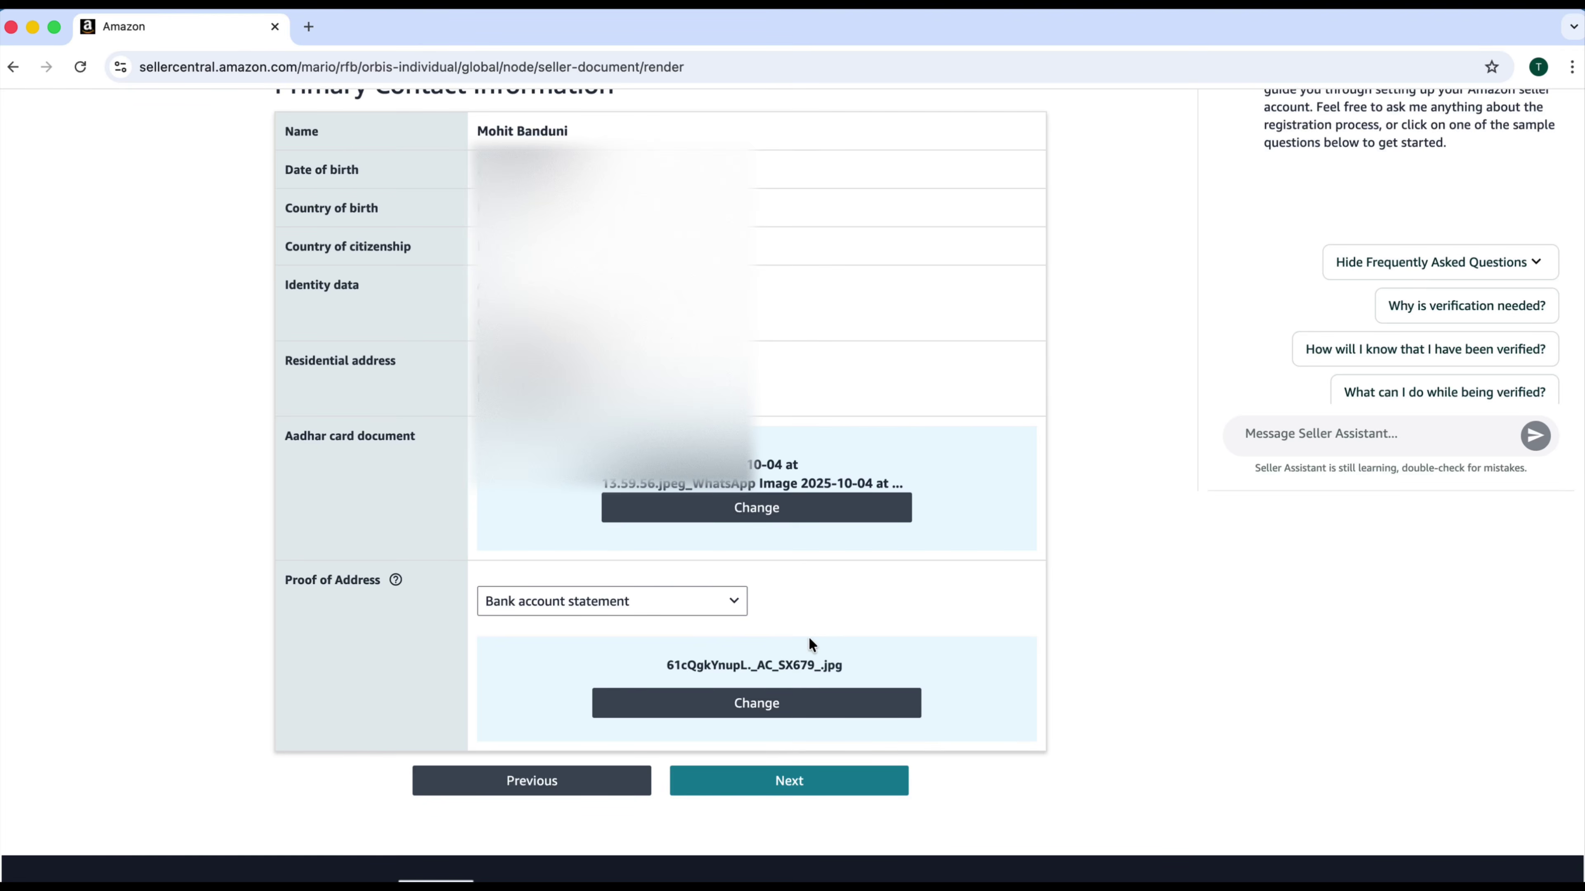
click(775, 780)
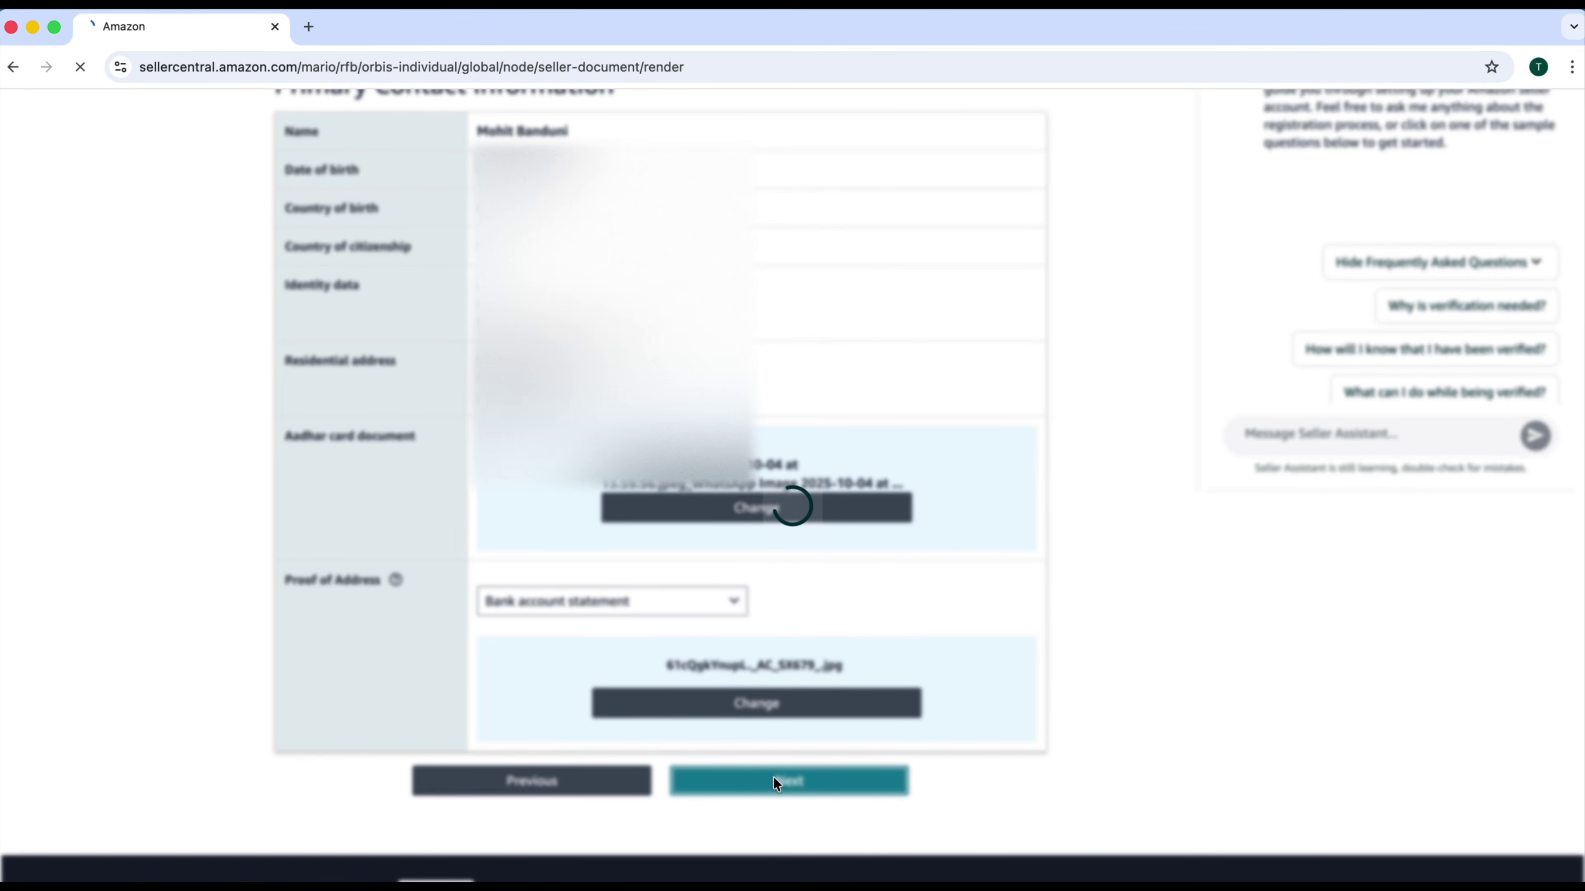
Step: Set bank location to India, enter the account holder's name, and choose Savings Account
scroll(707, 577, up, 6)
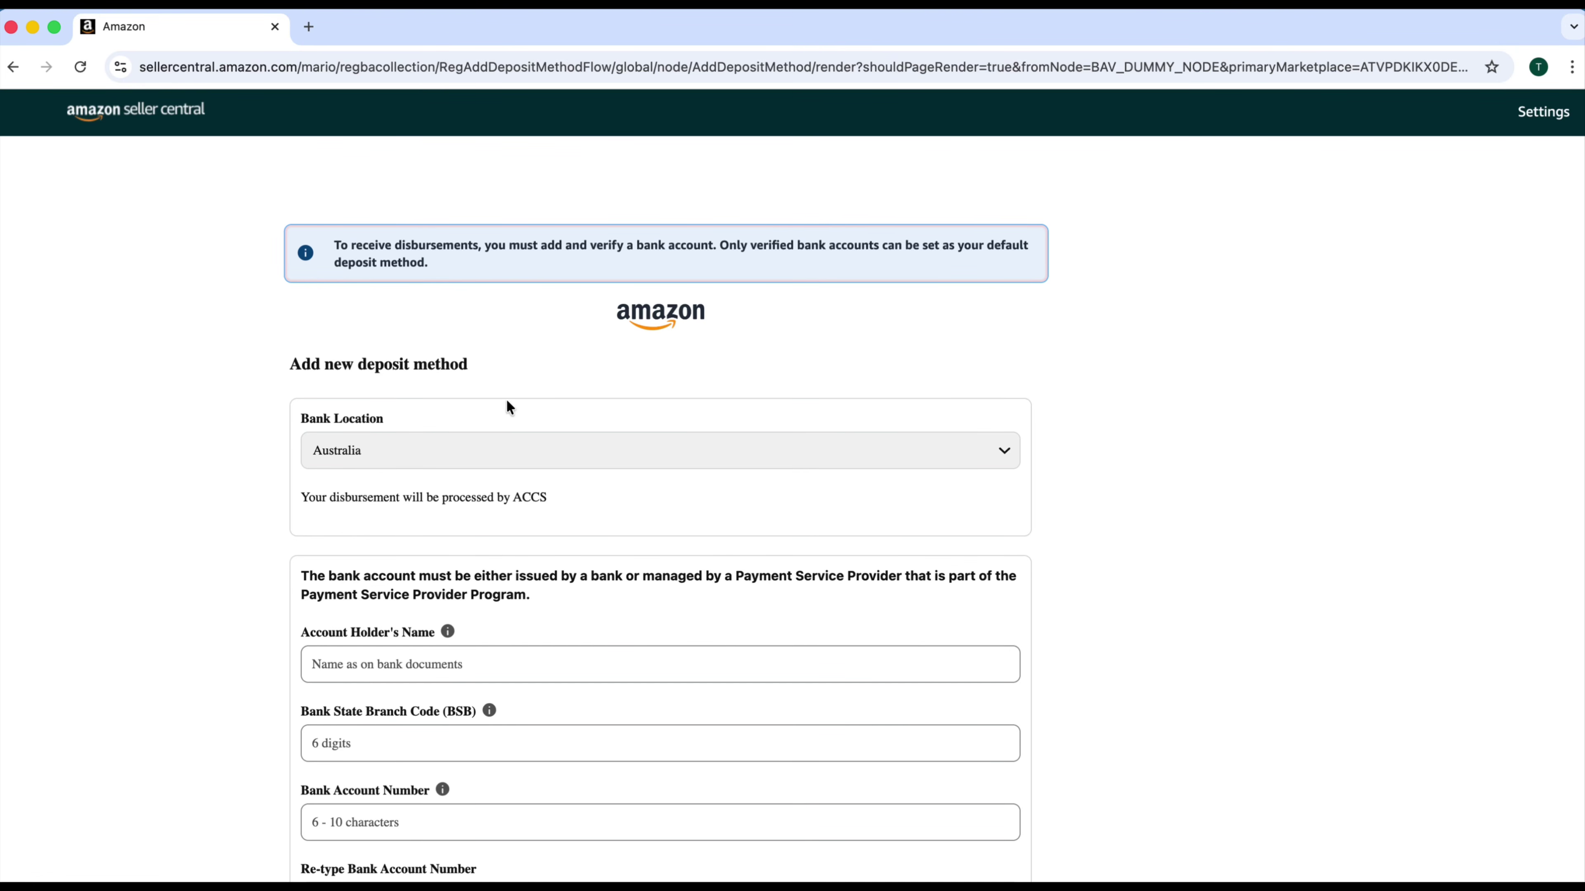
click(650, 459)
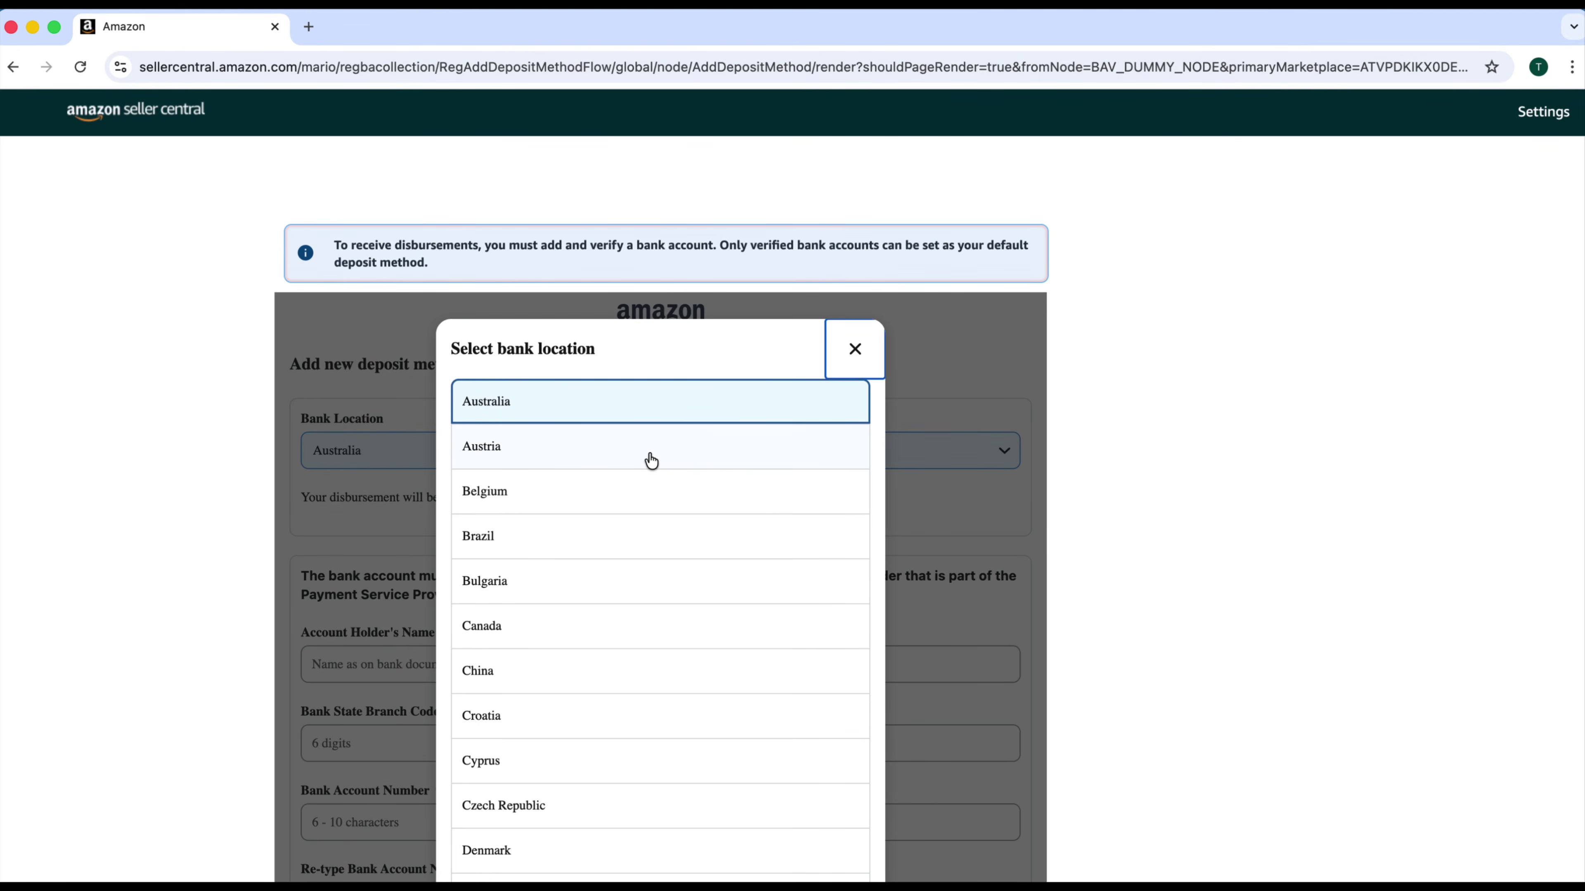
scroll(651, 460, down, 15)
scroll(651, 461, up, 8)
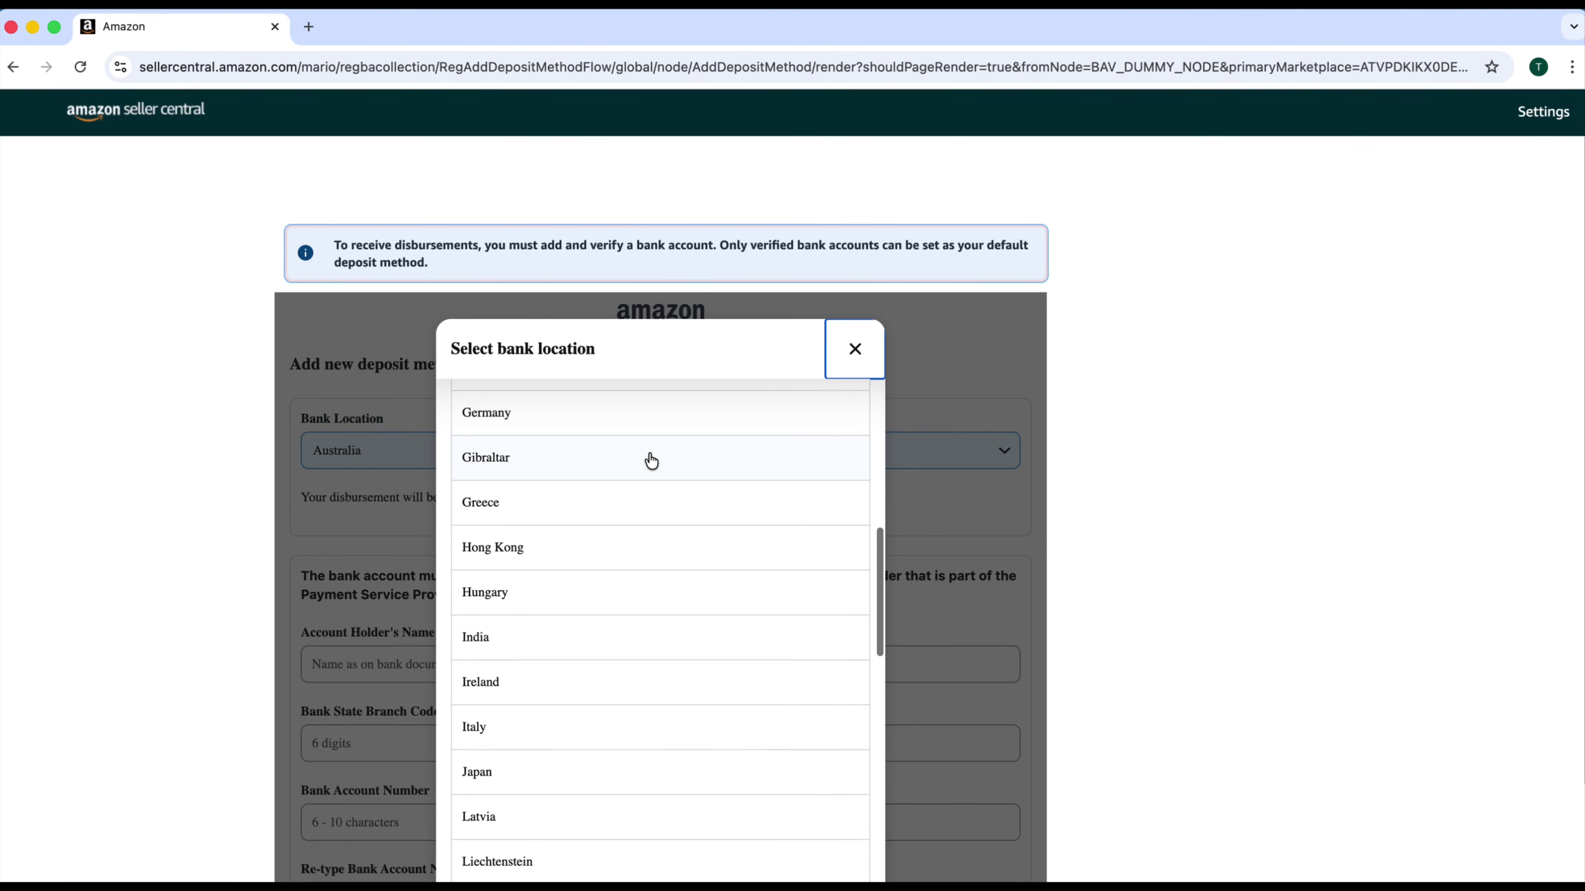
click(506, 651)
scroll(506, 649, down, 1)
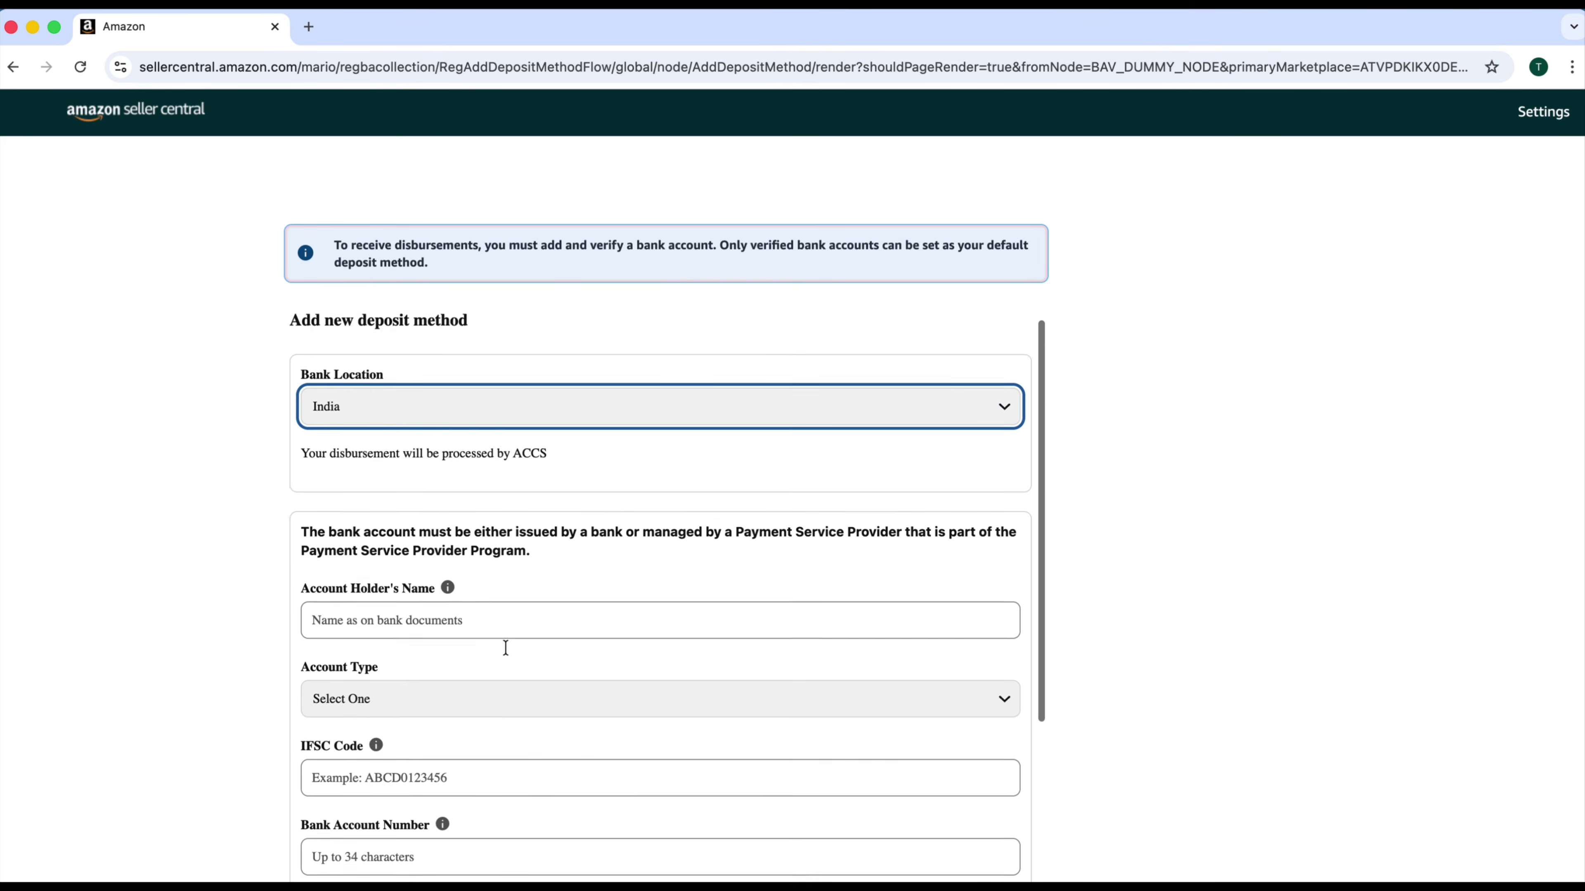
scroll(506, 648, down, 2)
click(428, 549)
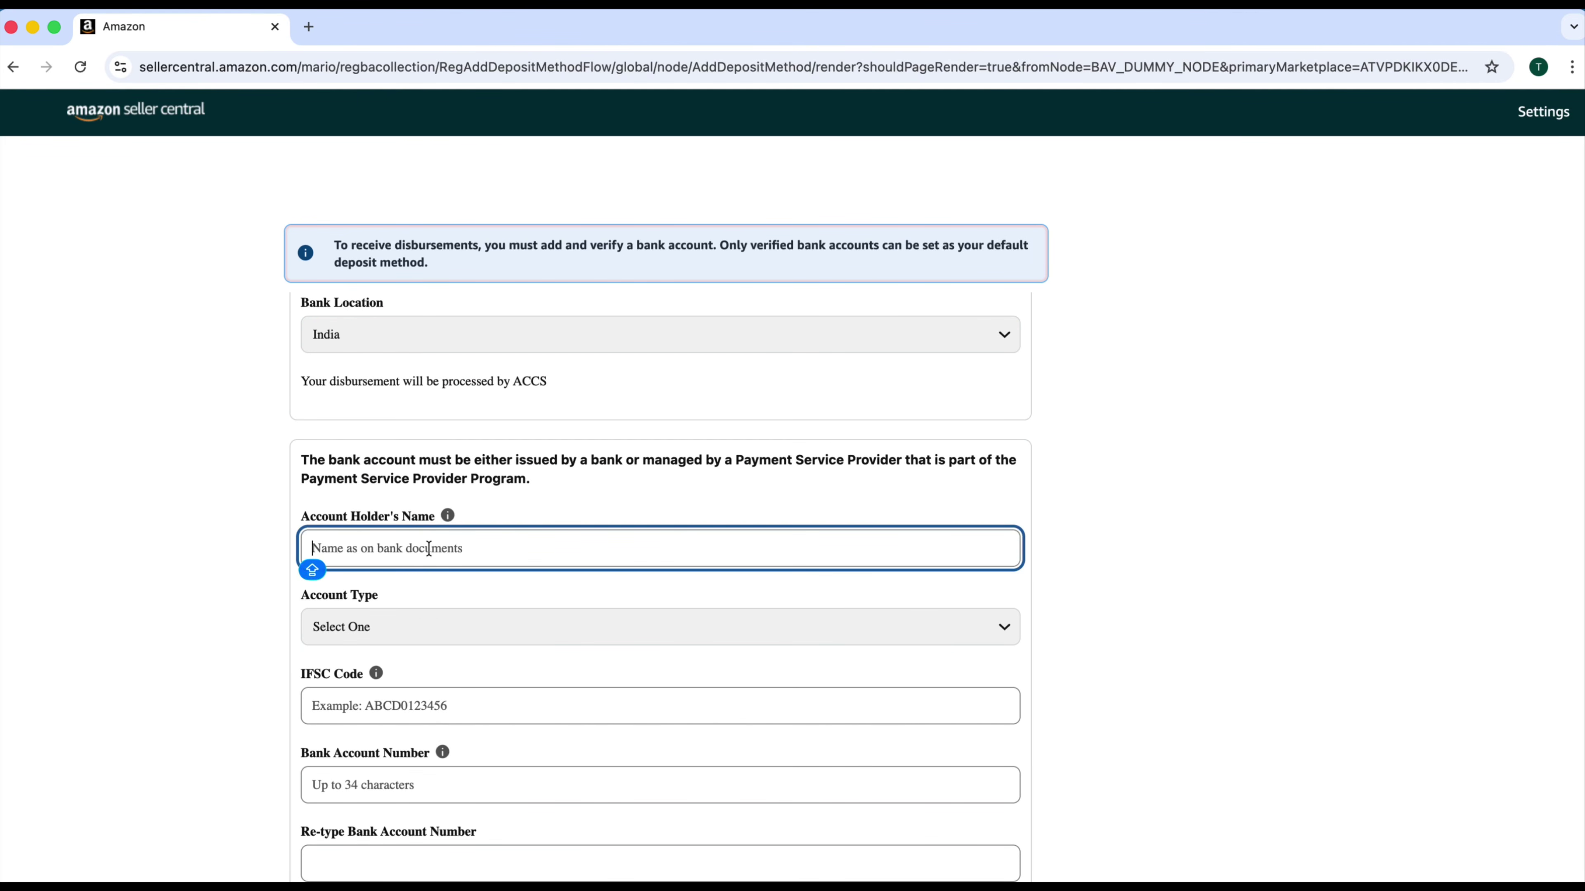
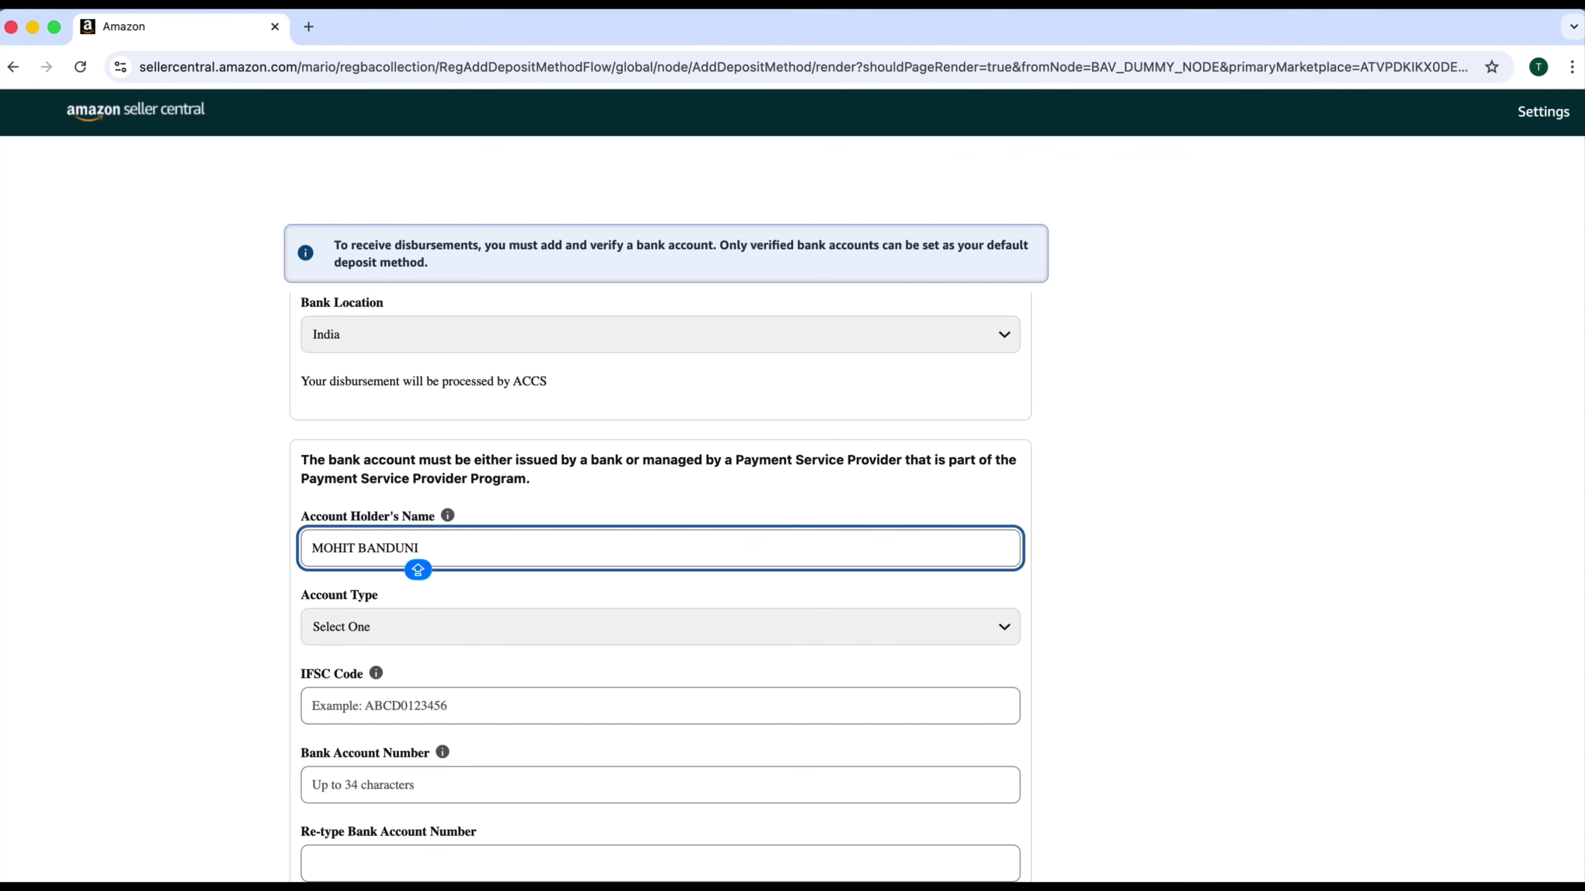
click(385, 628)
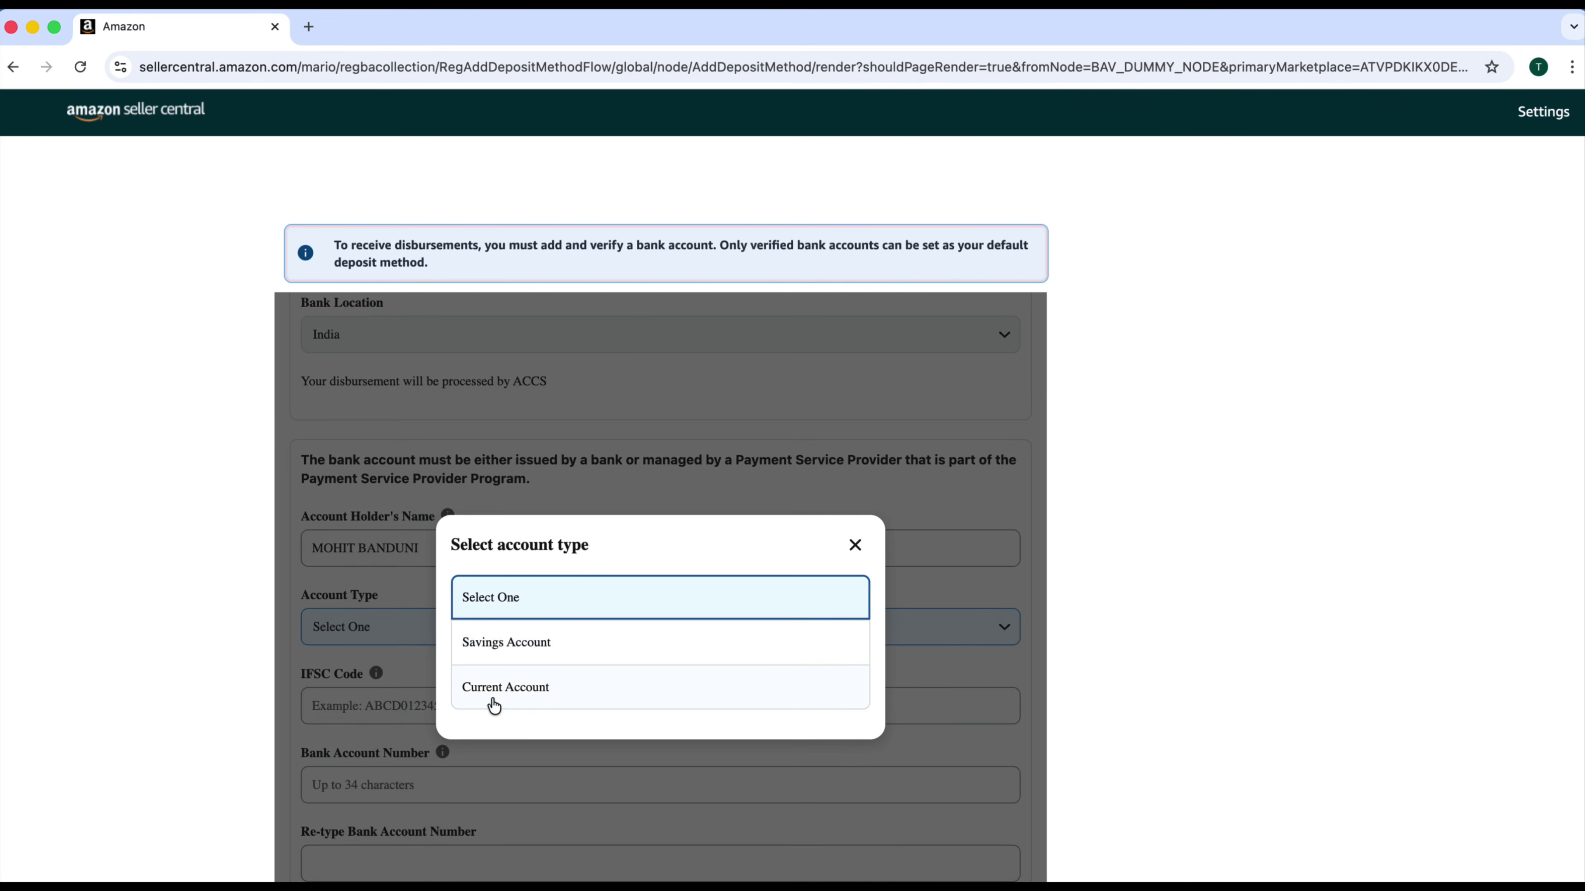
click(541, 652)
click(459, 634)
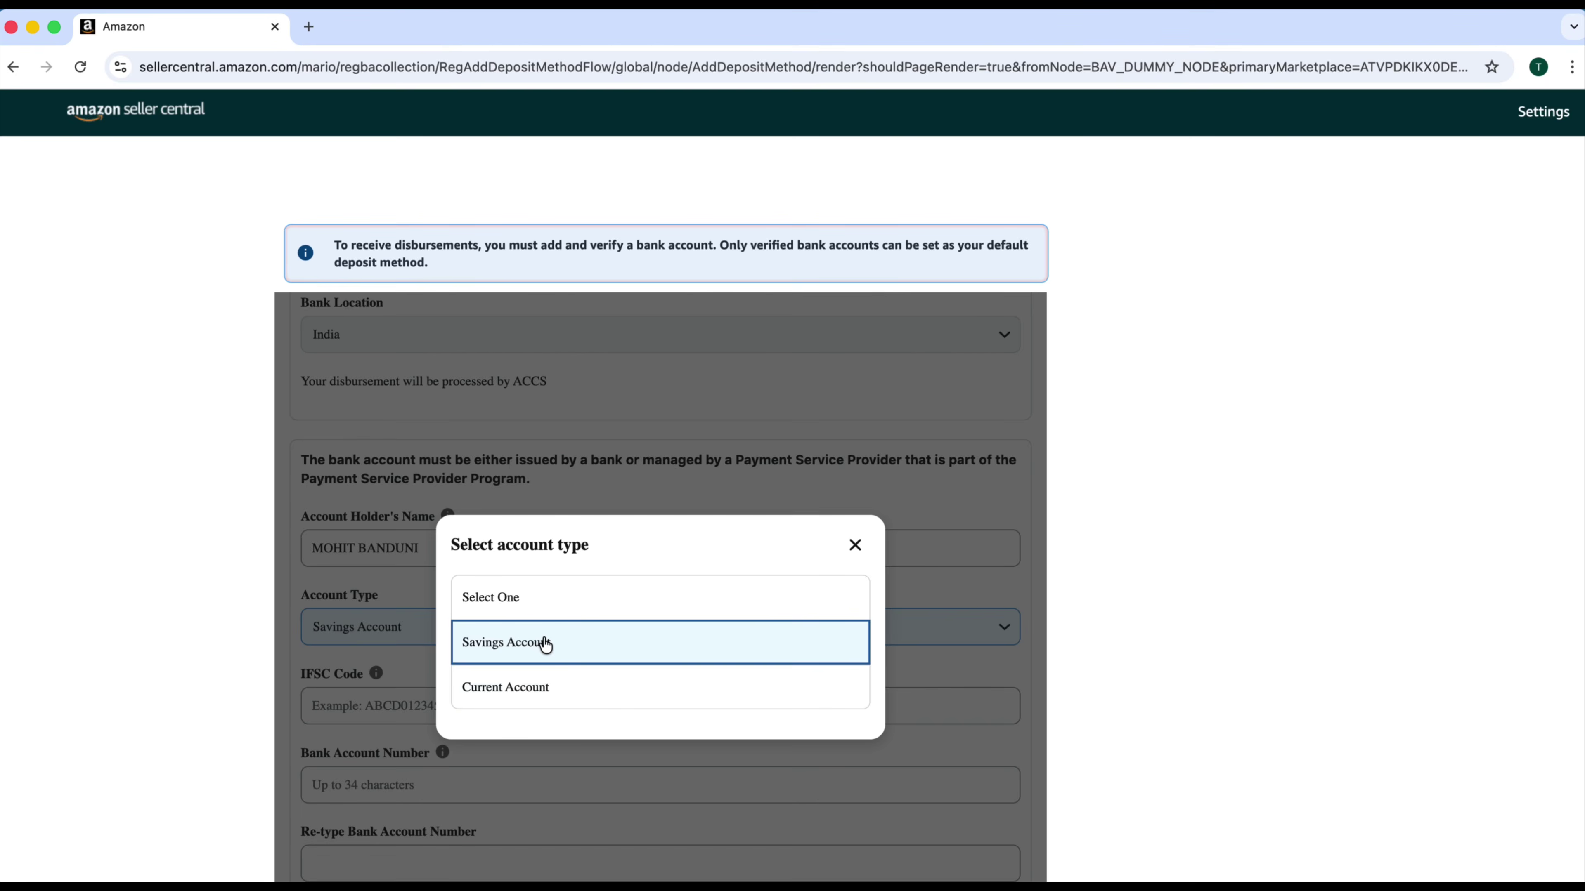
click(544, 644)
Step: Enter IFSC code HDFC0008744 and the bank account number, then set the deposit method
click(431, 707)
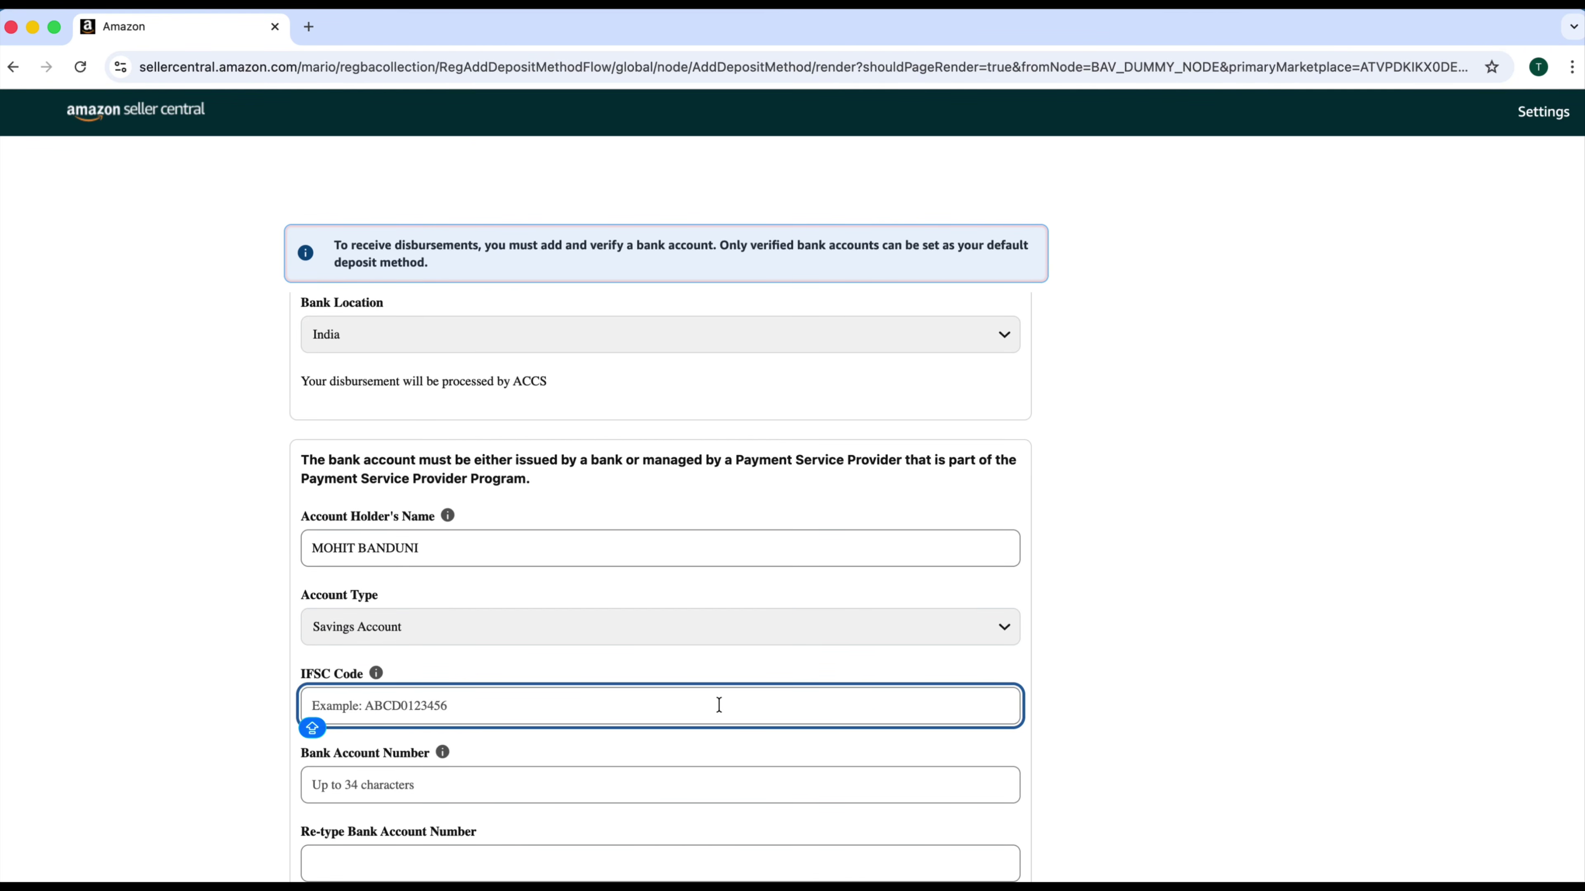
key(Caps_Lock)
text(HDFC0008744)
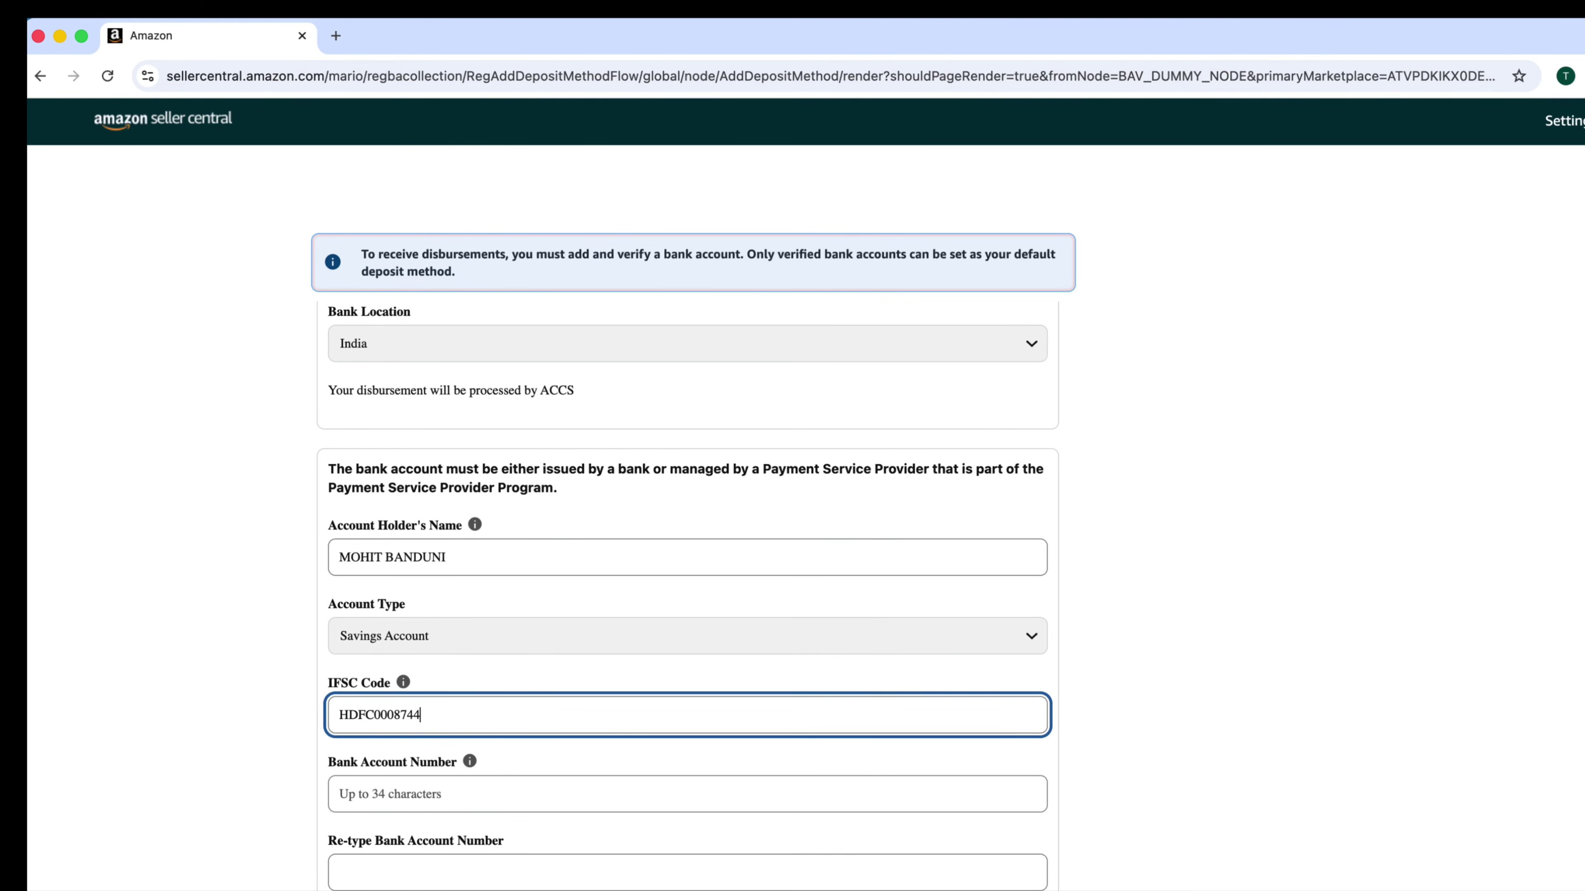
scroll(375, 703, down, 3)
key(Caps_Lock)
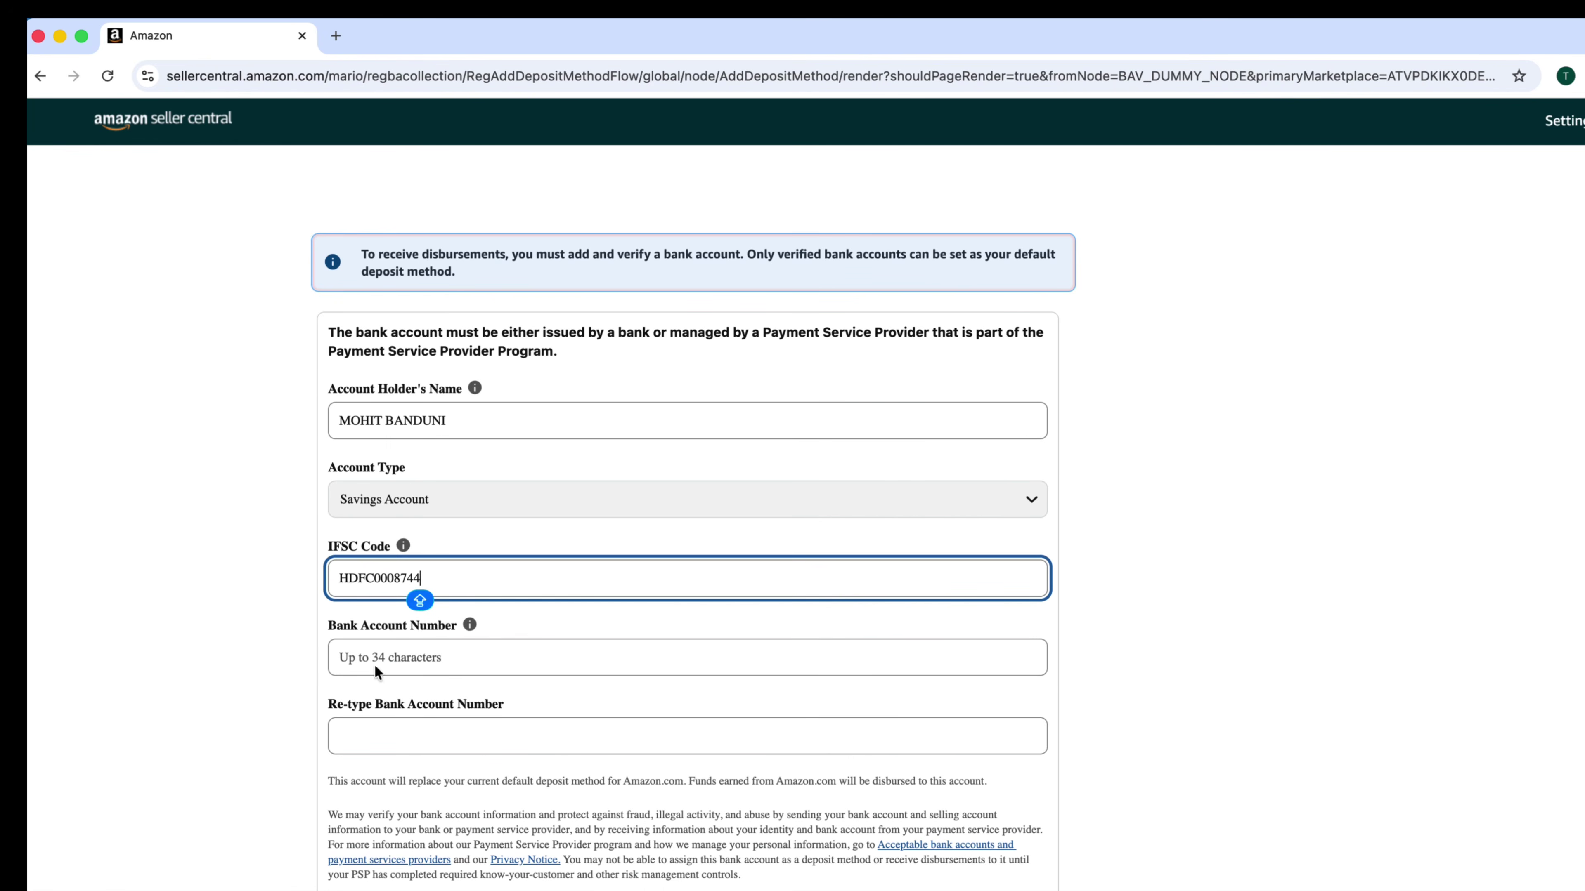
click(381, 655)
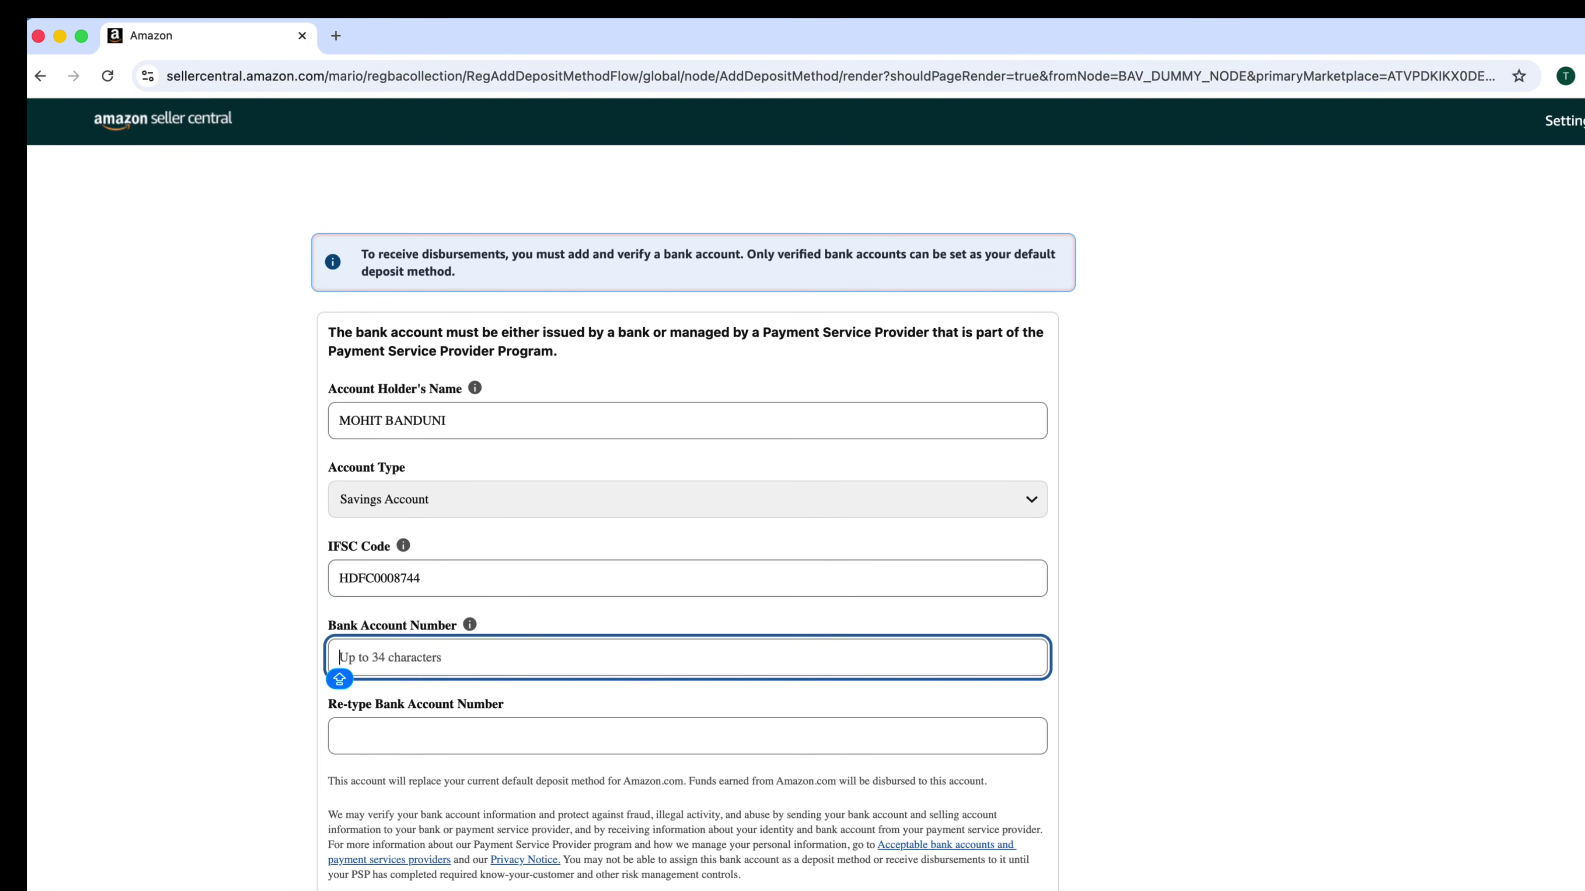
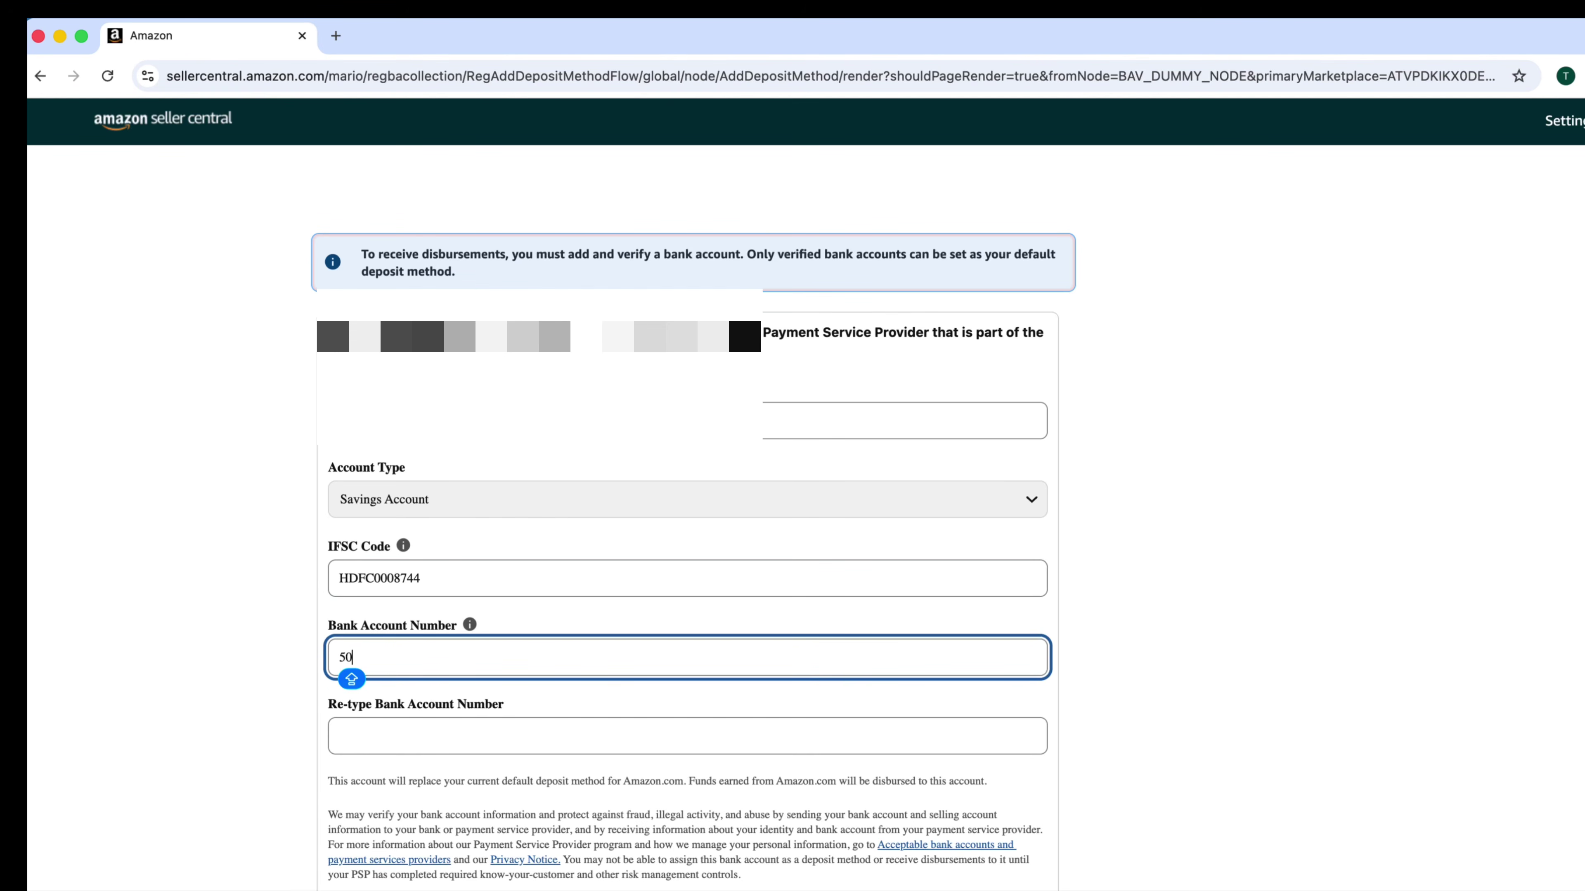
scroll(713, 755, down, 5)
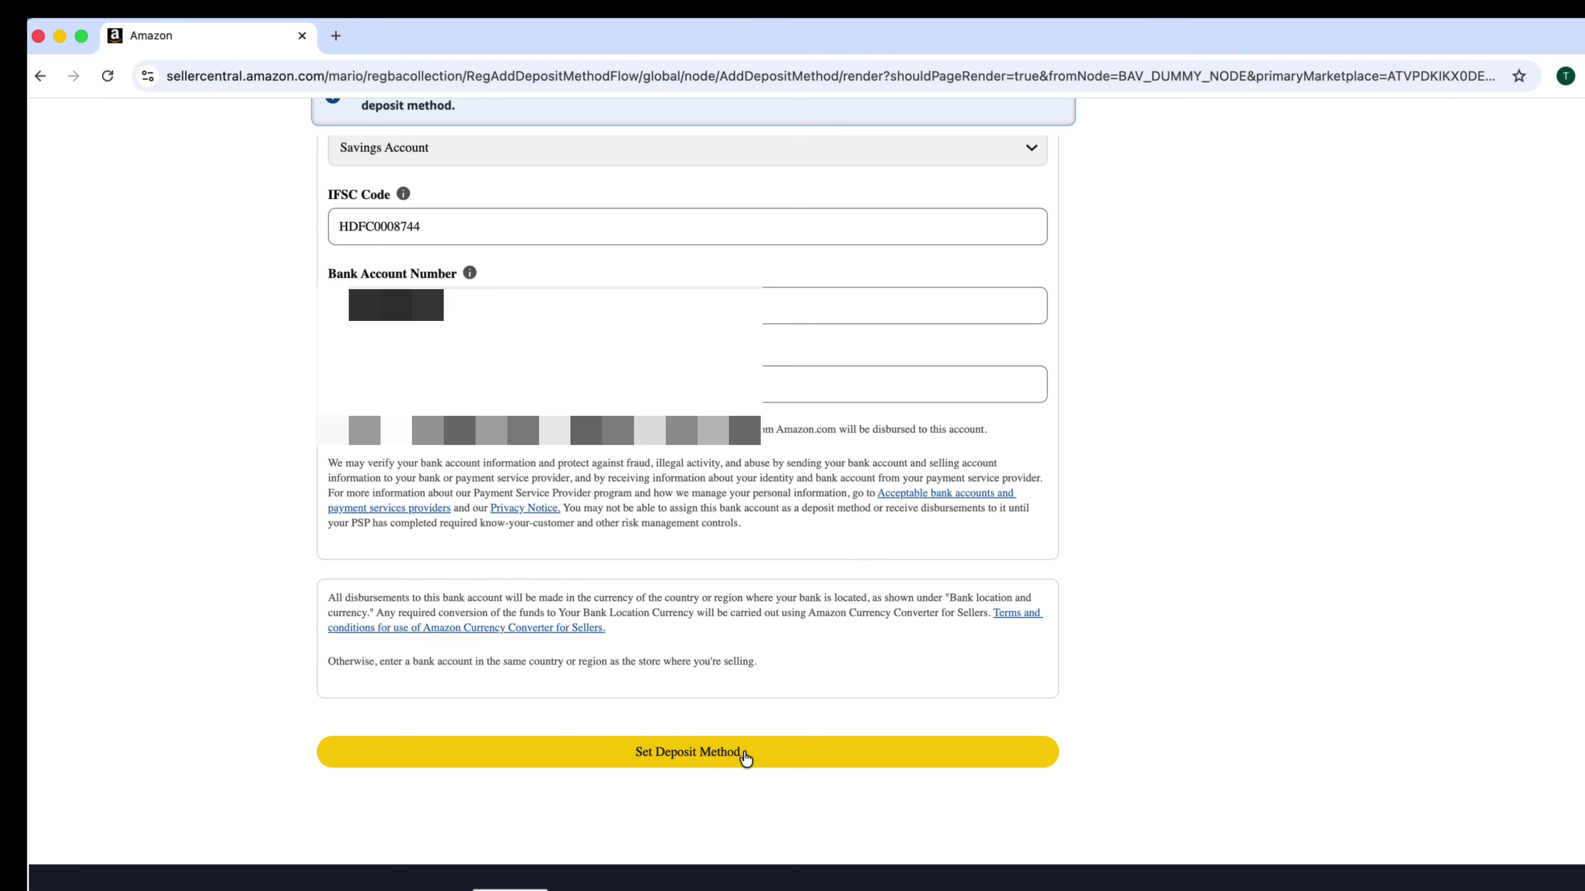
click(713, 754)
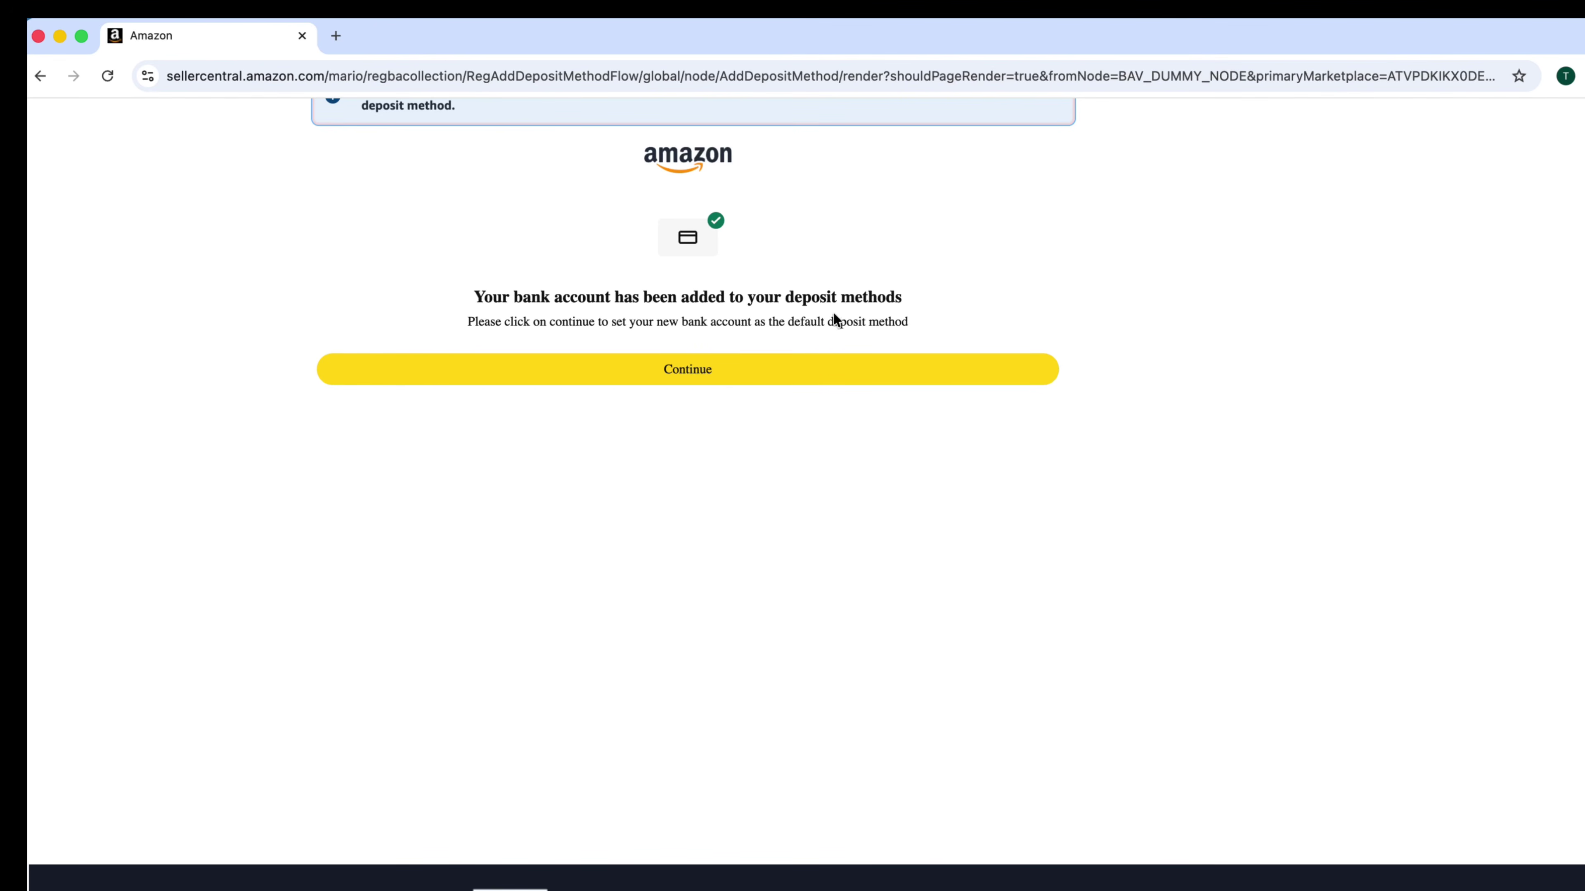
Step: Continue from the deposit method confirmation to Identity Verification
click(719, 372)
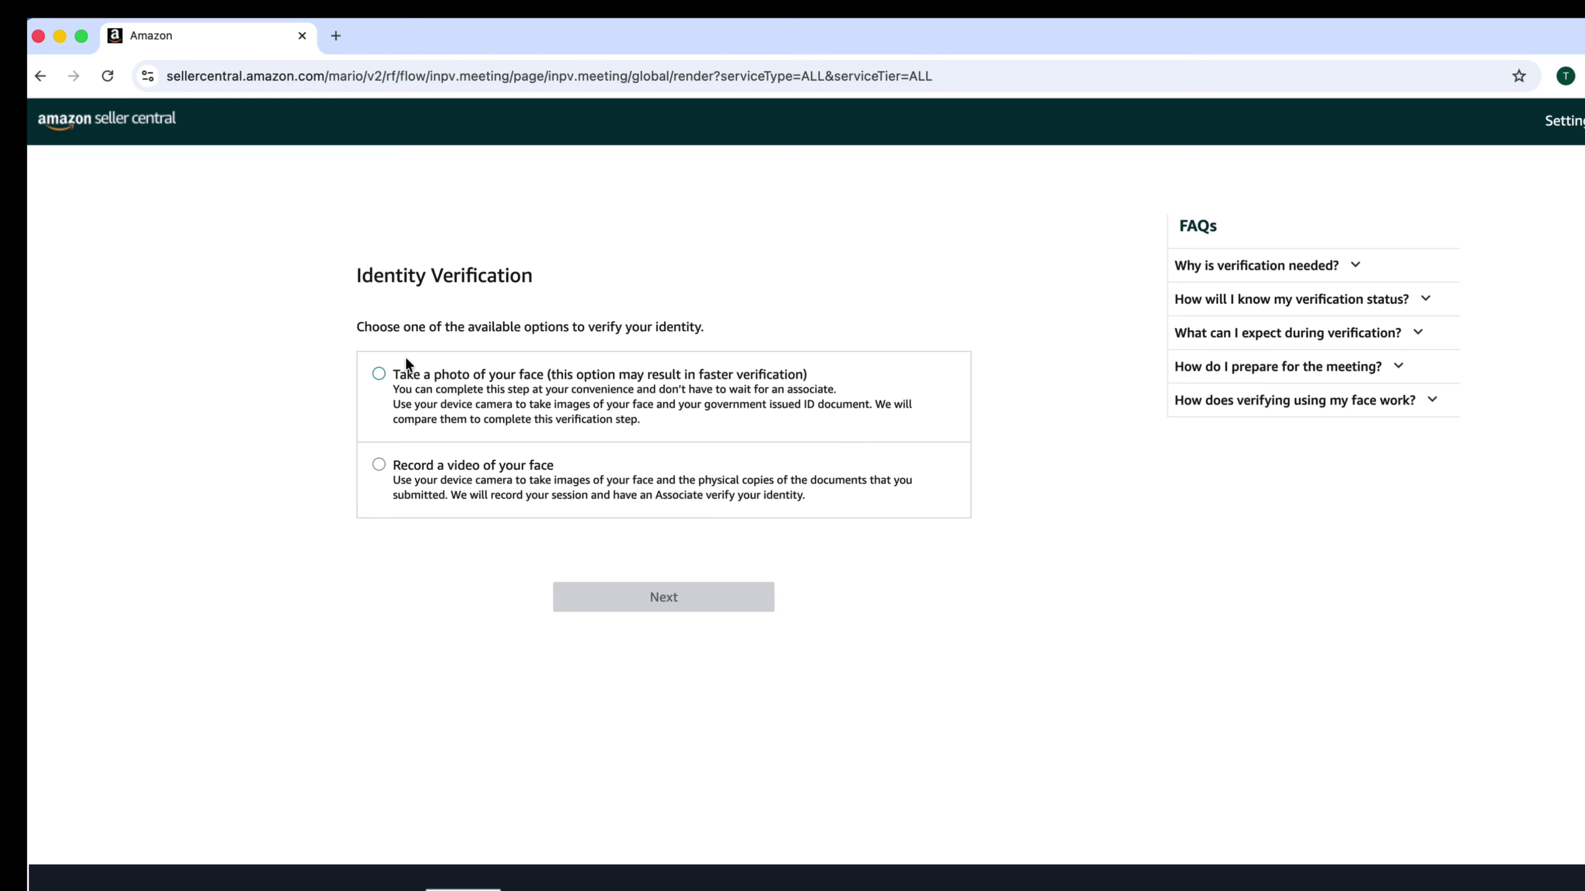
Step: Choose 'Take a photo of your face' over the video option and proceed
drag(354, 275, 552, 275)
drag(649, 318, 789, 617)
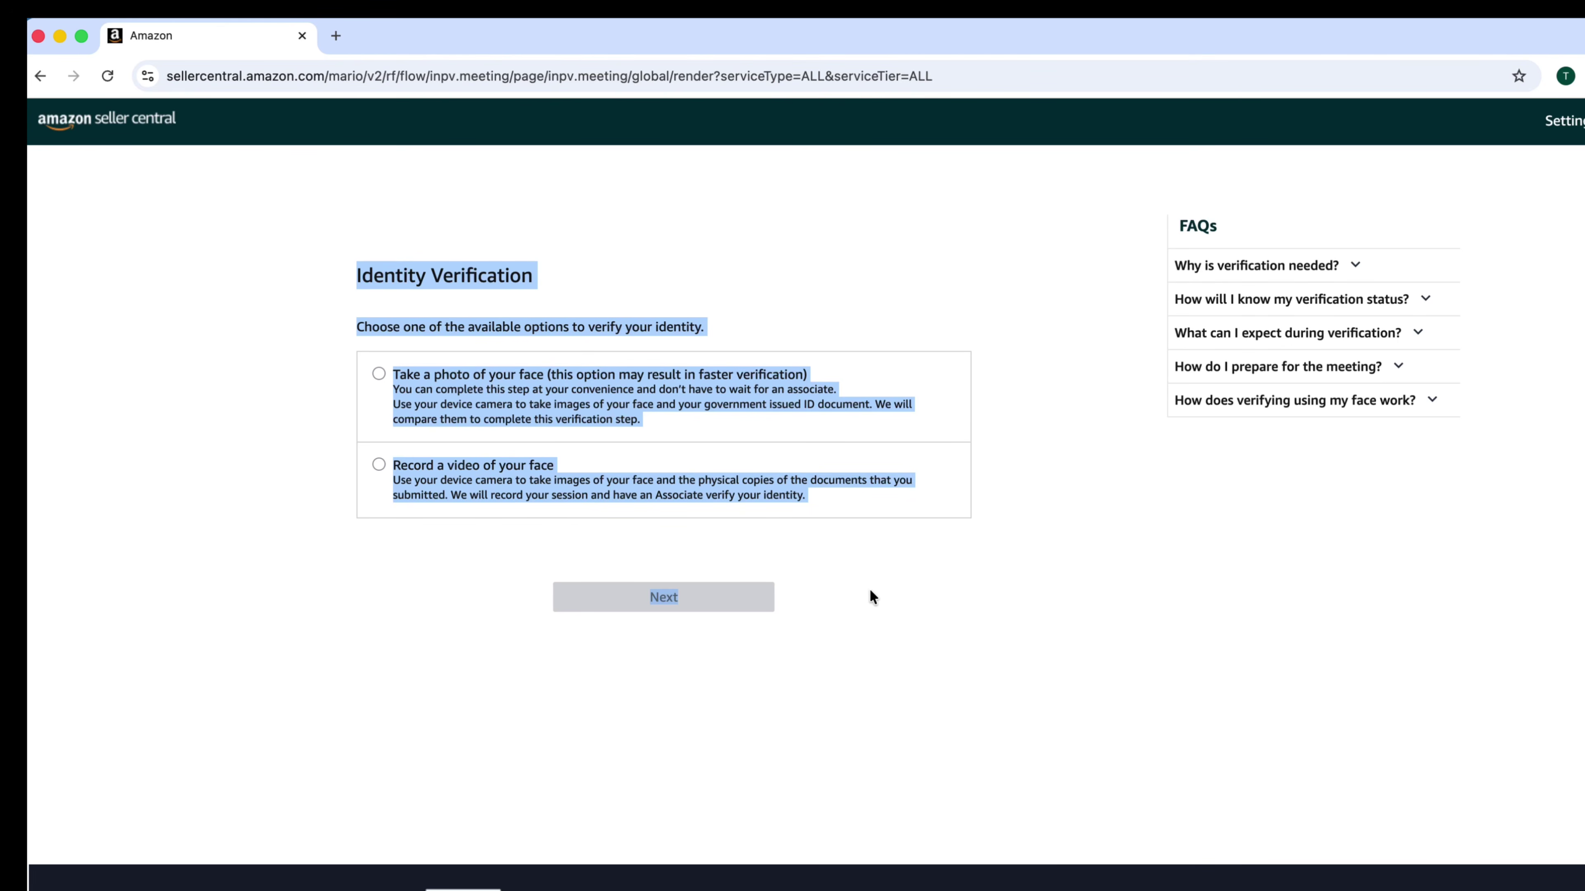
click(864, 569)
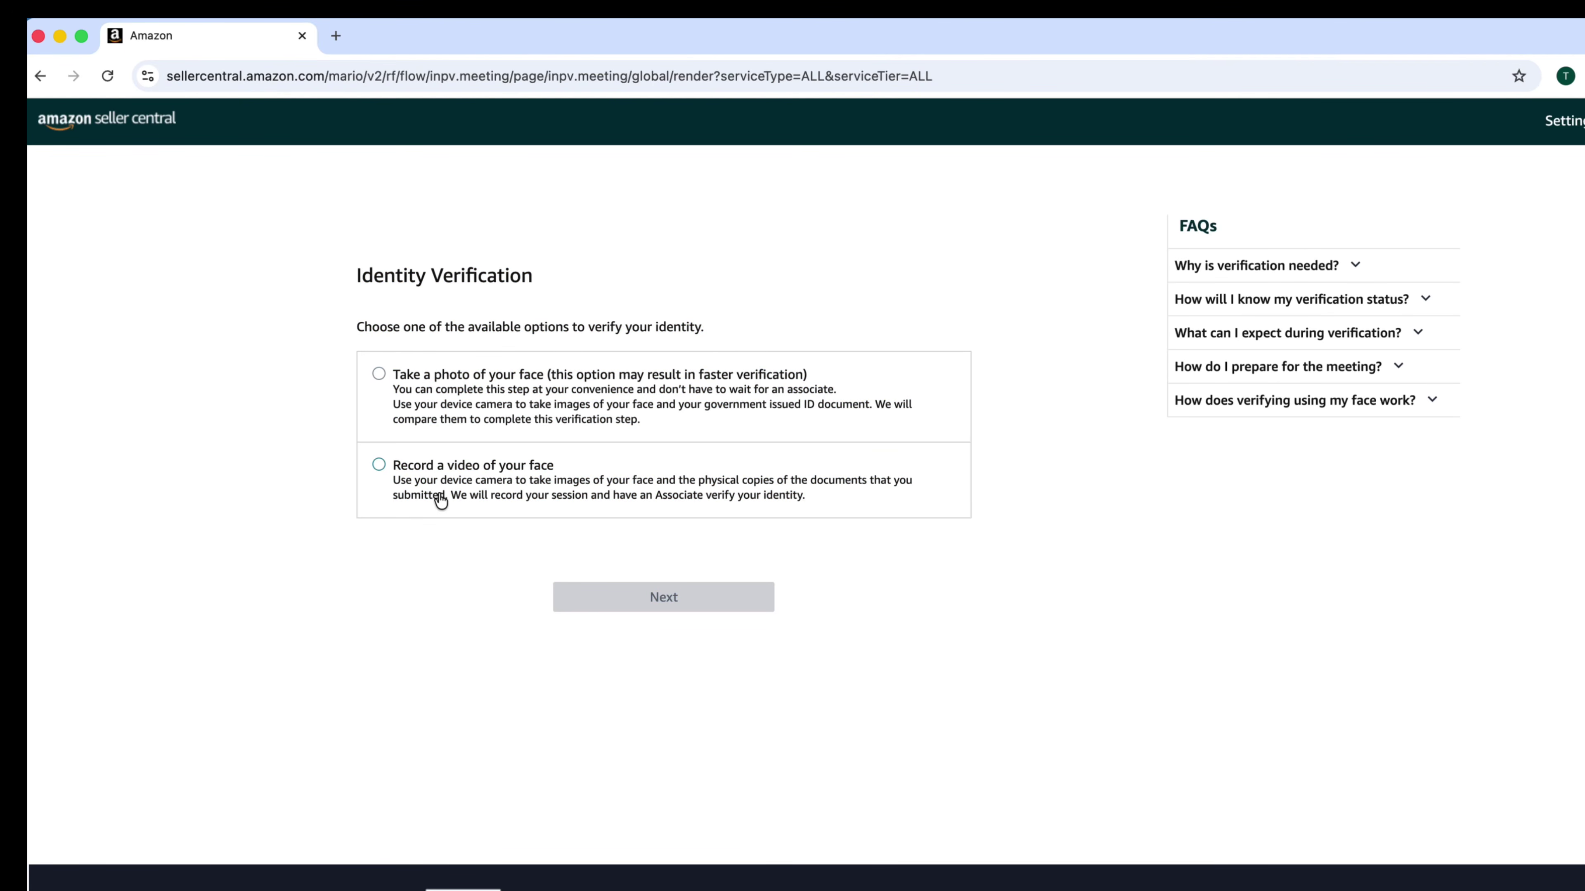
drag(357, 272, 612, 271)
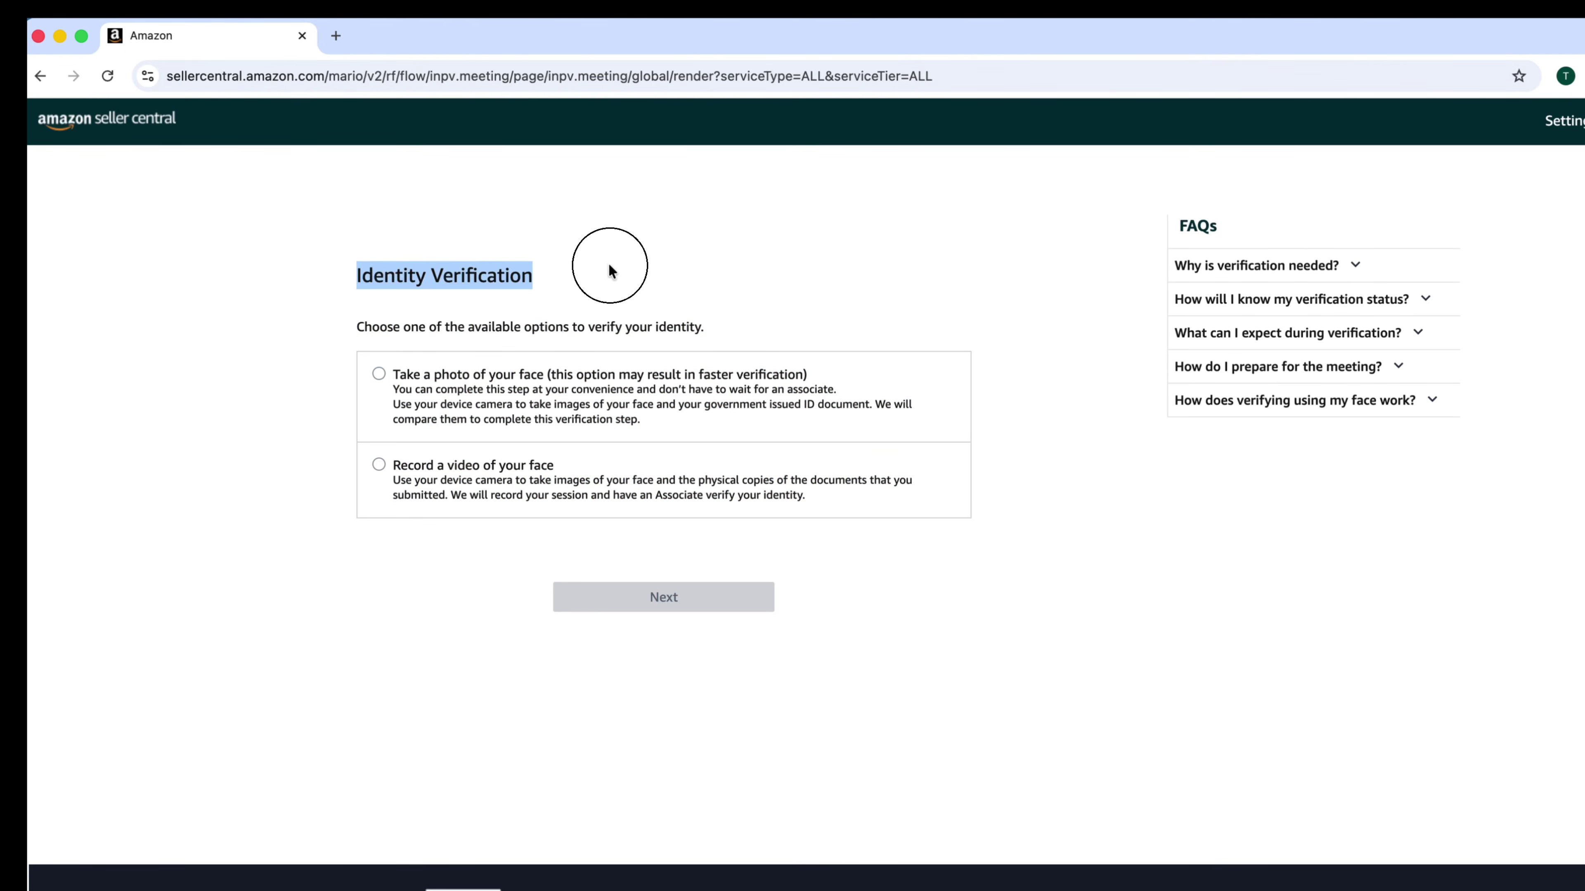
click(379, 375)
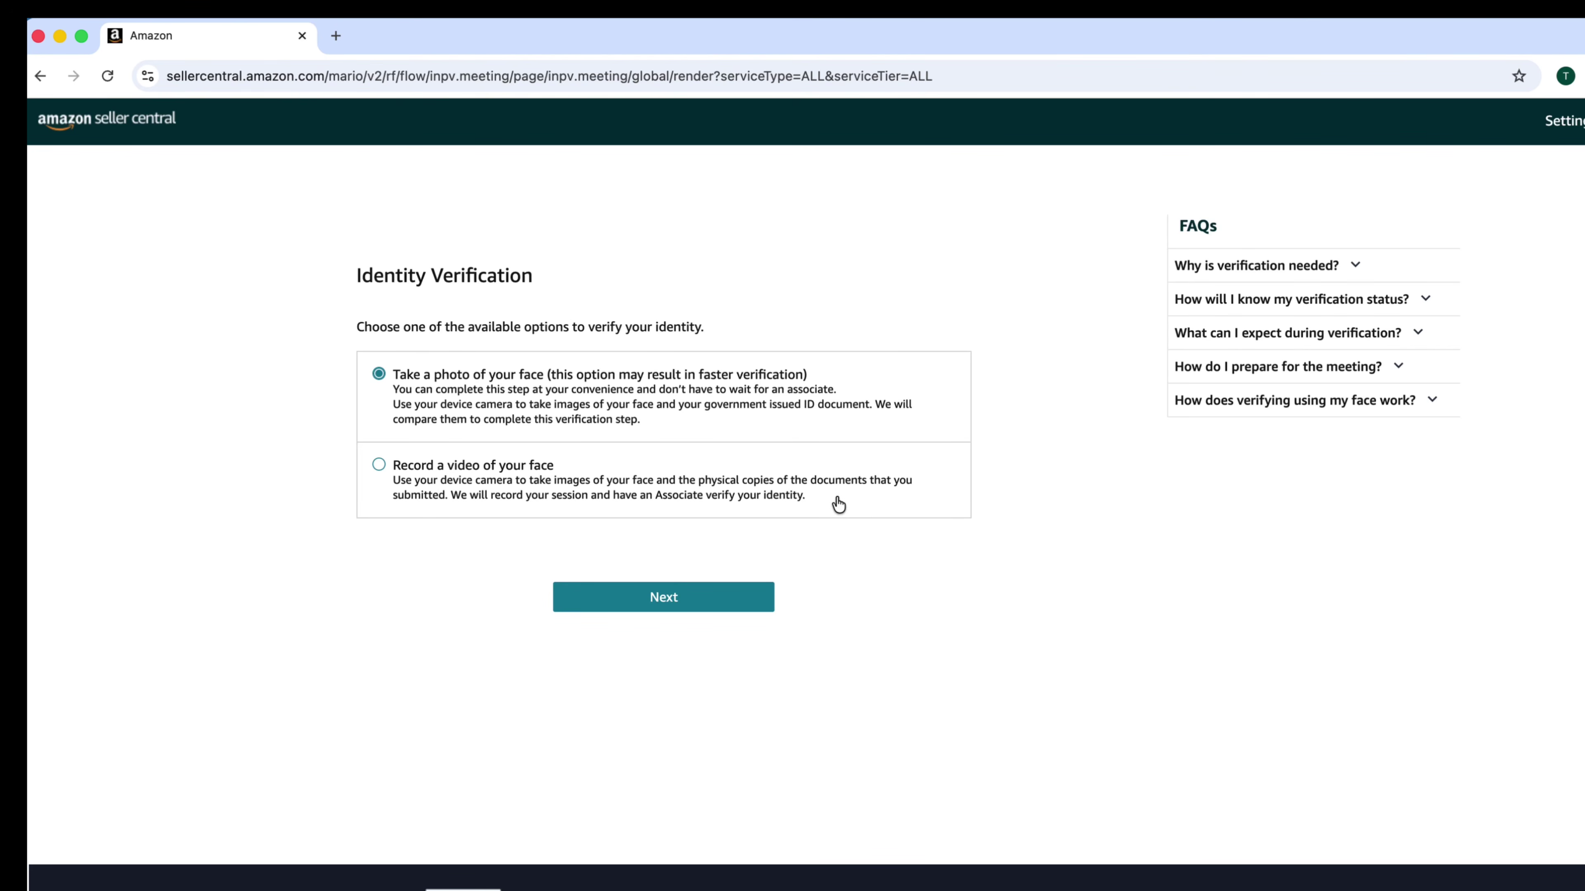
drag(492, 504, 853, 522)
click(693, 473)
click(797, 498)
click(379, 377)
click(669, 602)
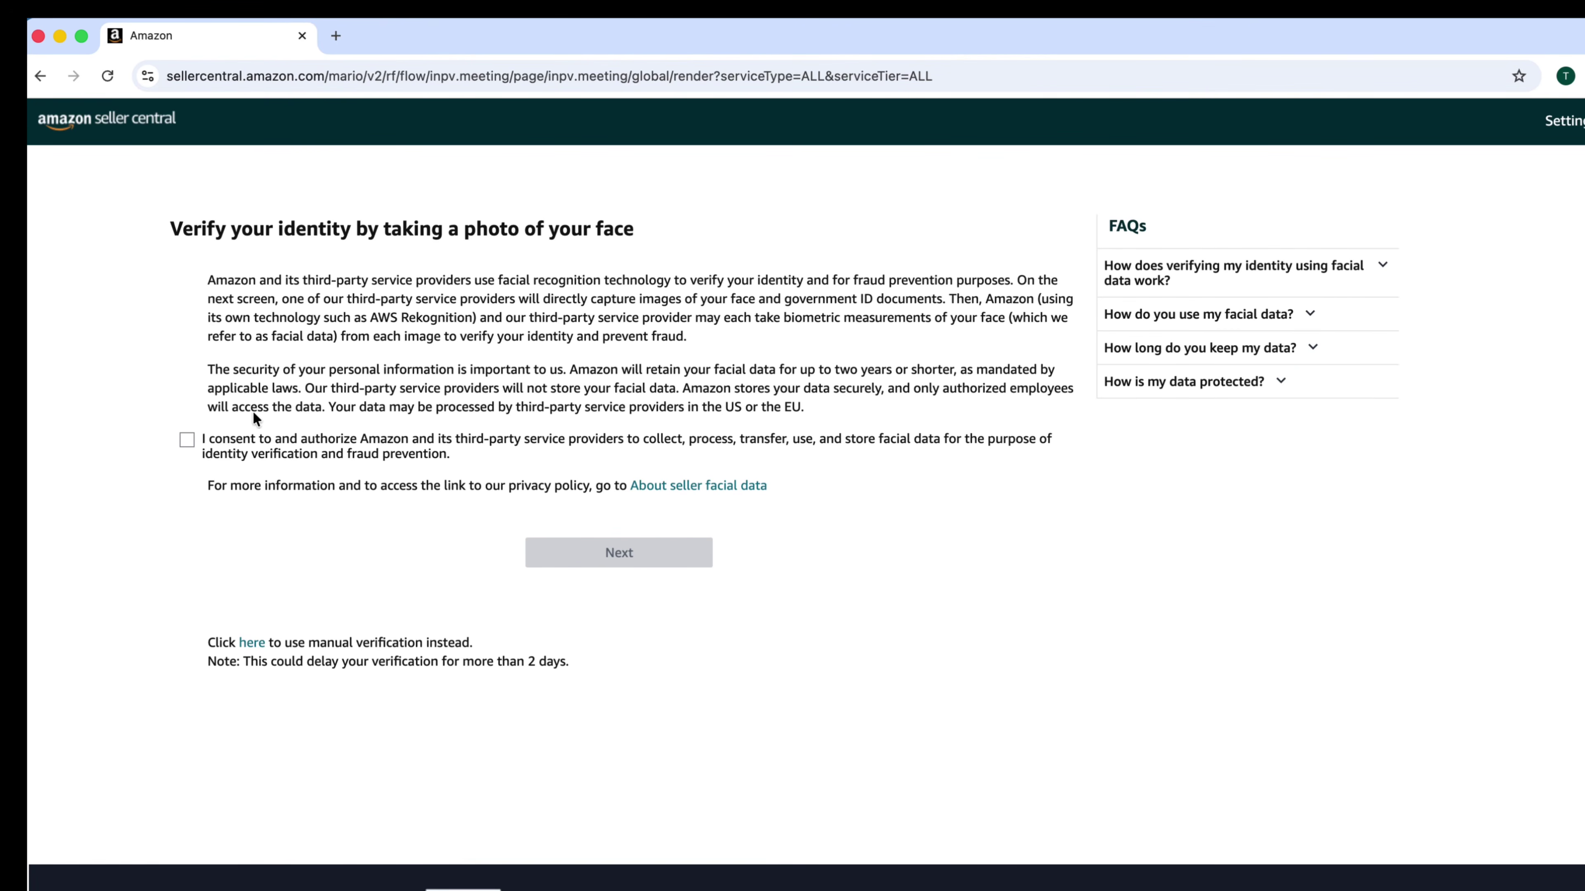
Step: Consent to facial data collection and proceed to the Persona identity check
click(187, 441)
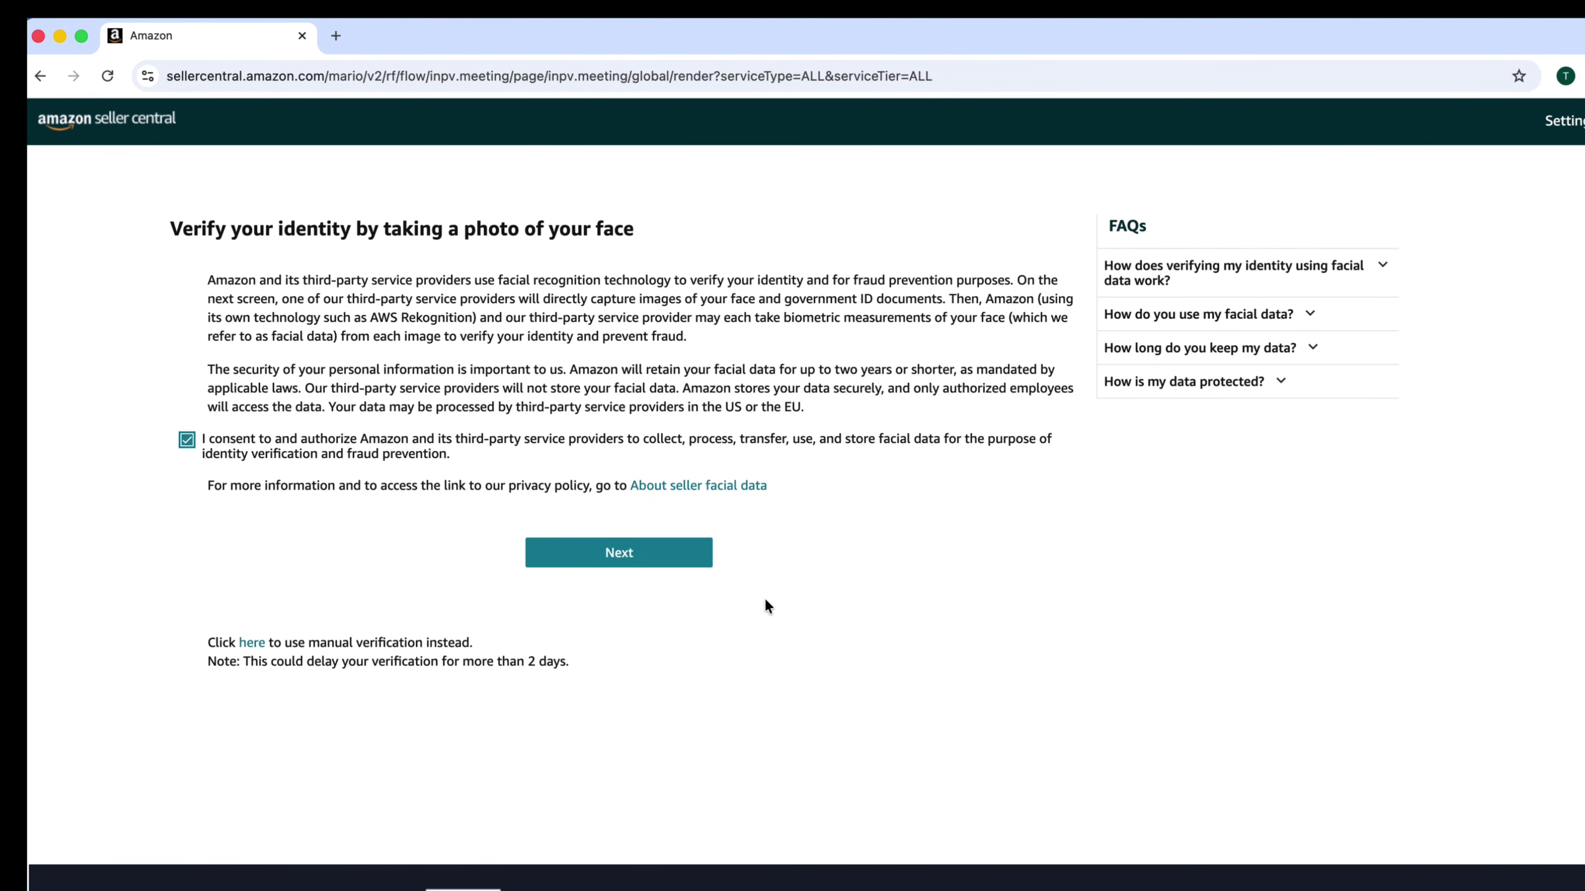
click(643, 554)
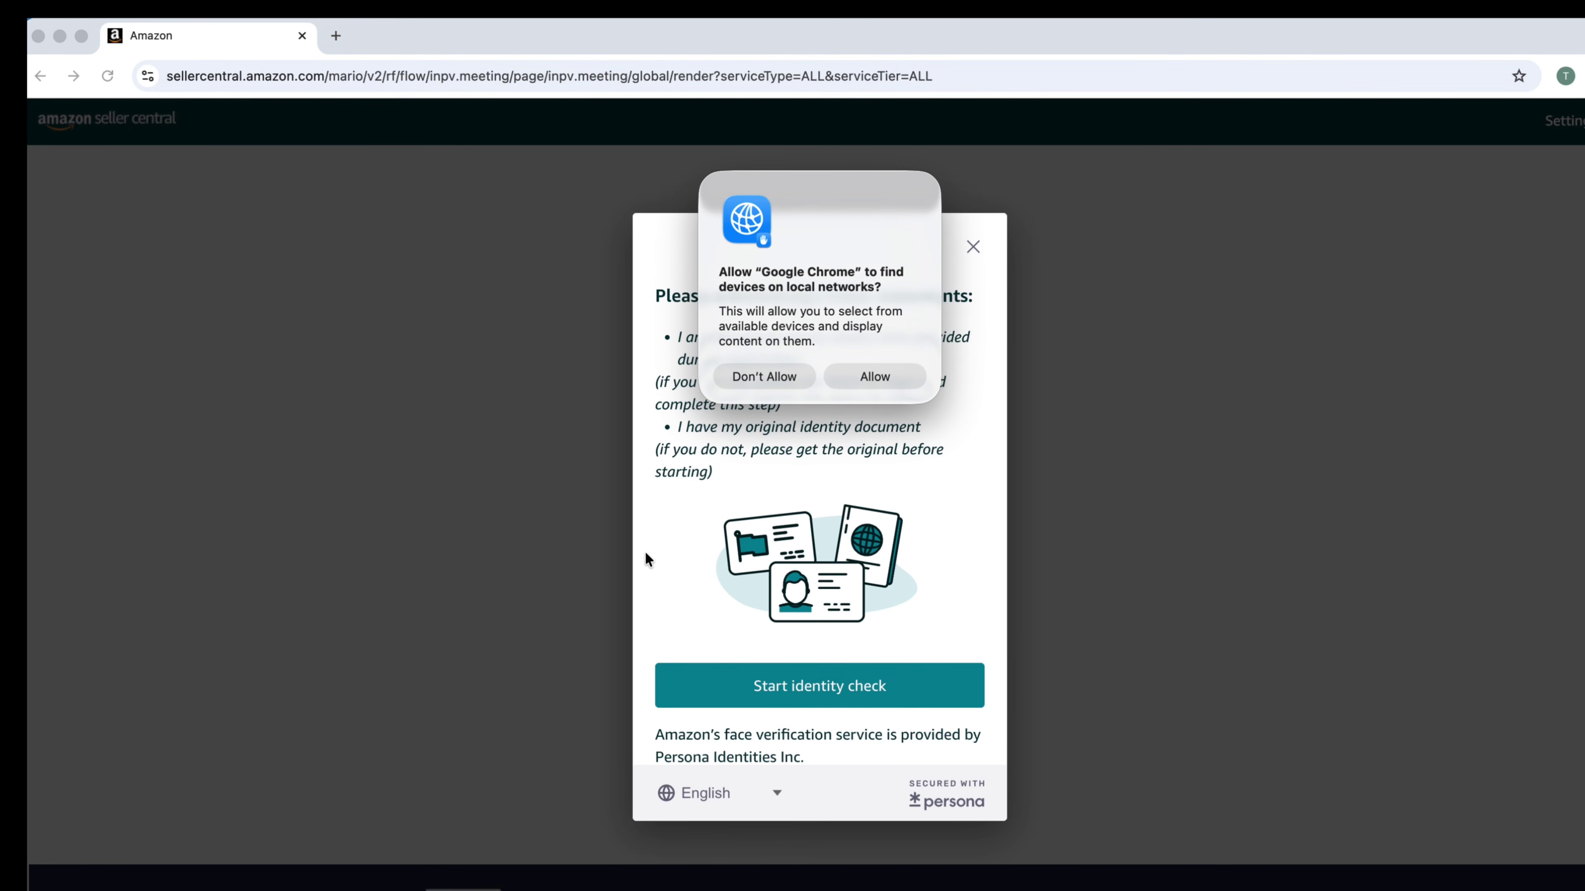
Step: Allow local network access, start the identity check, and select India as the ID country
click(897, 377)
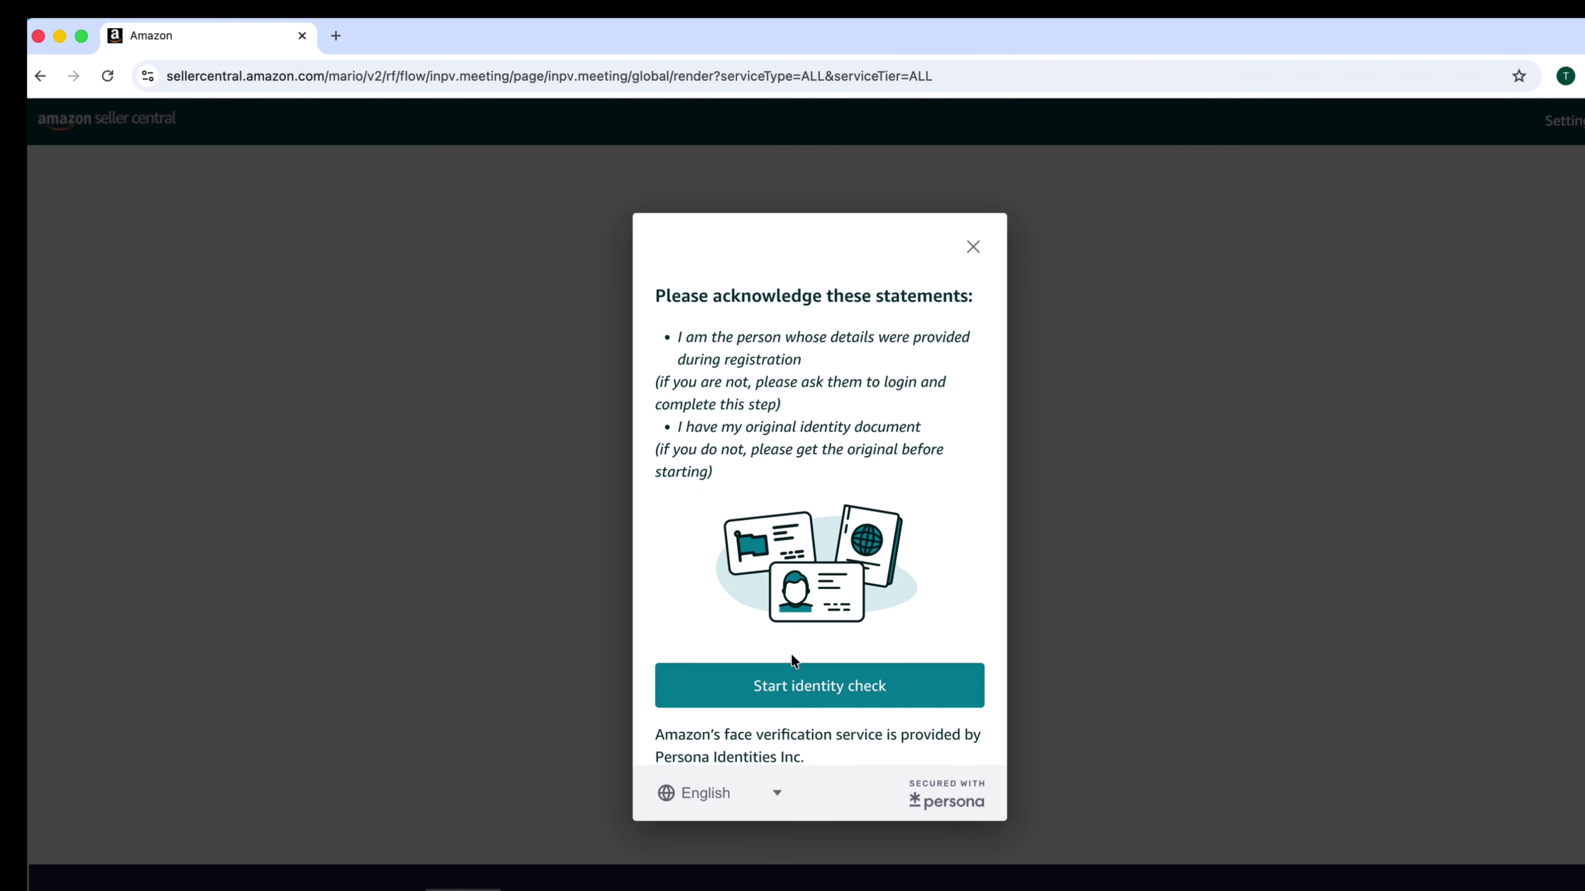
click(795, 687)
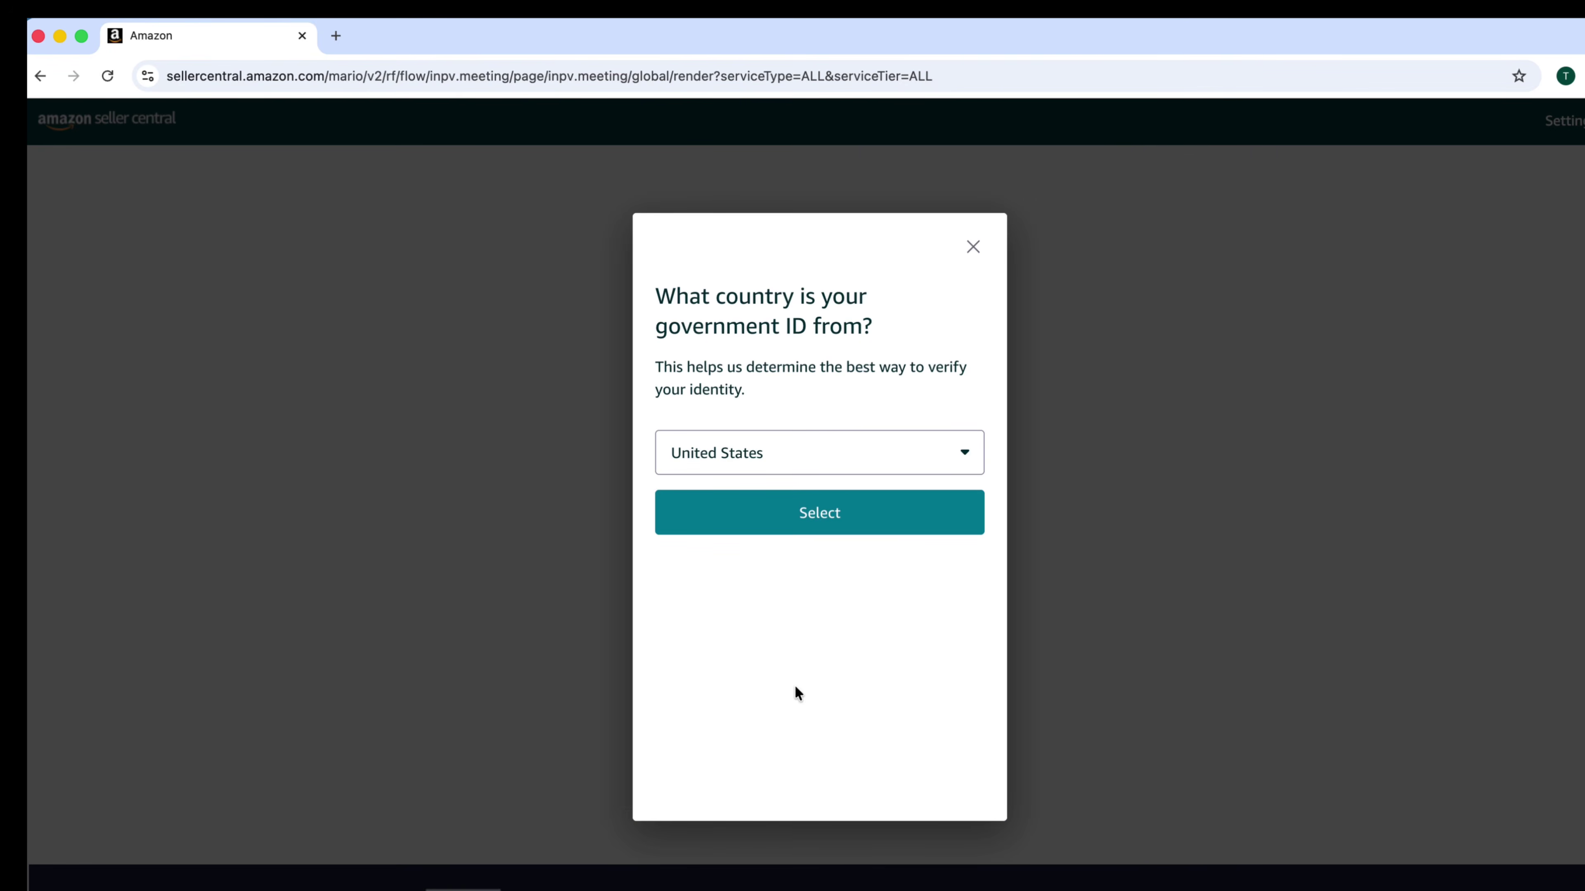
click(766, 448)
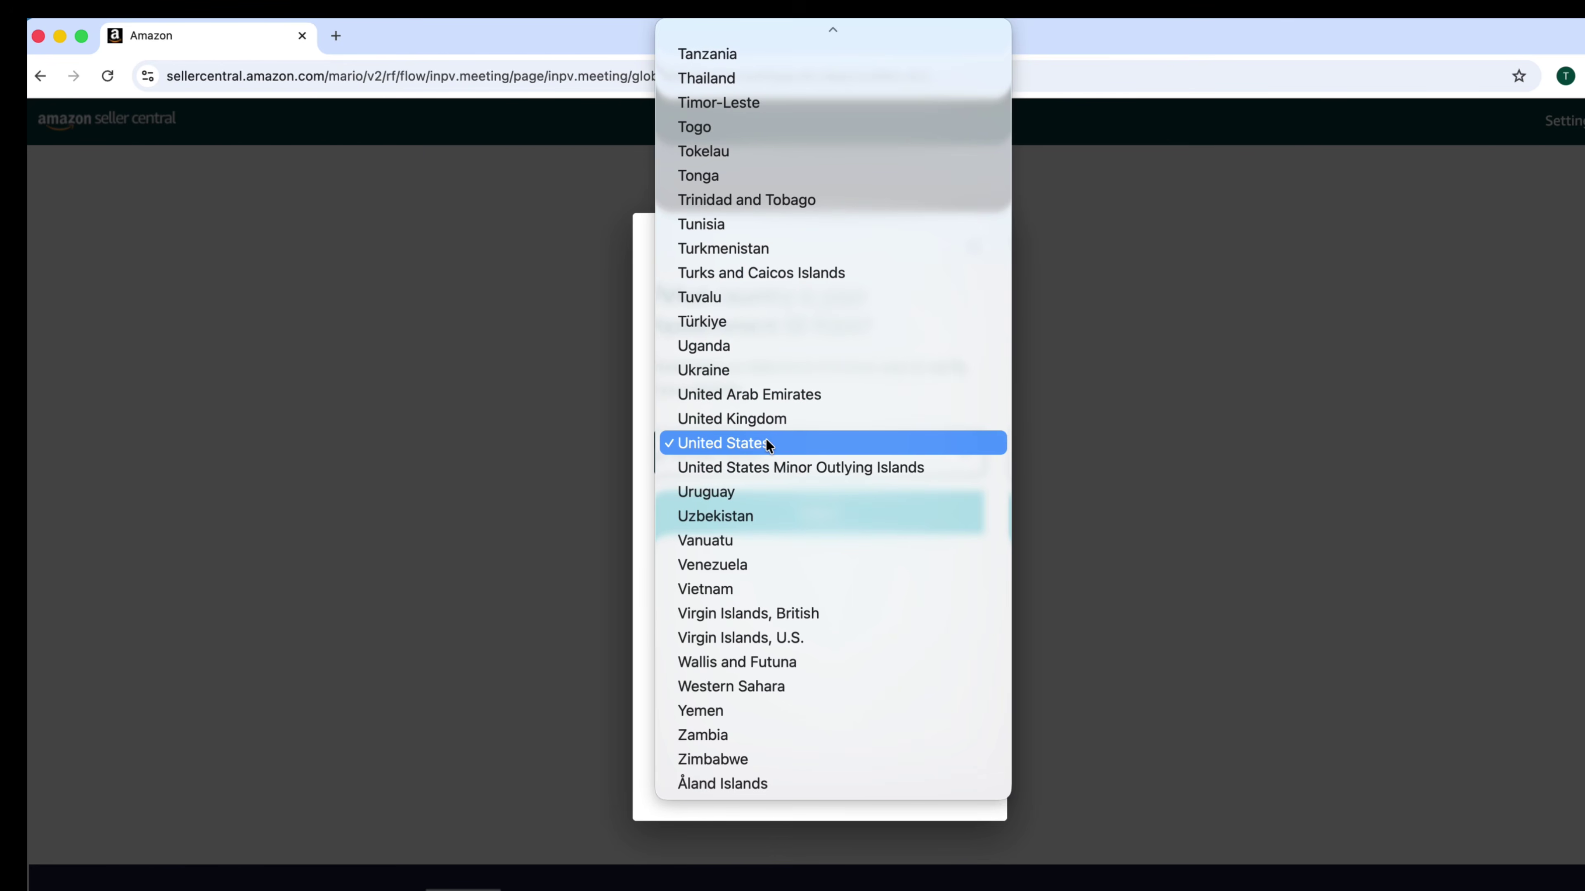
scroll(767, 442, up, 20)
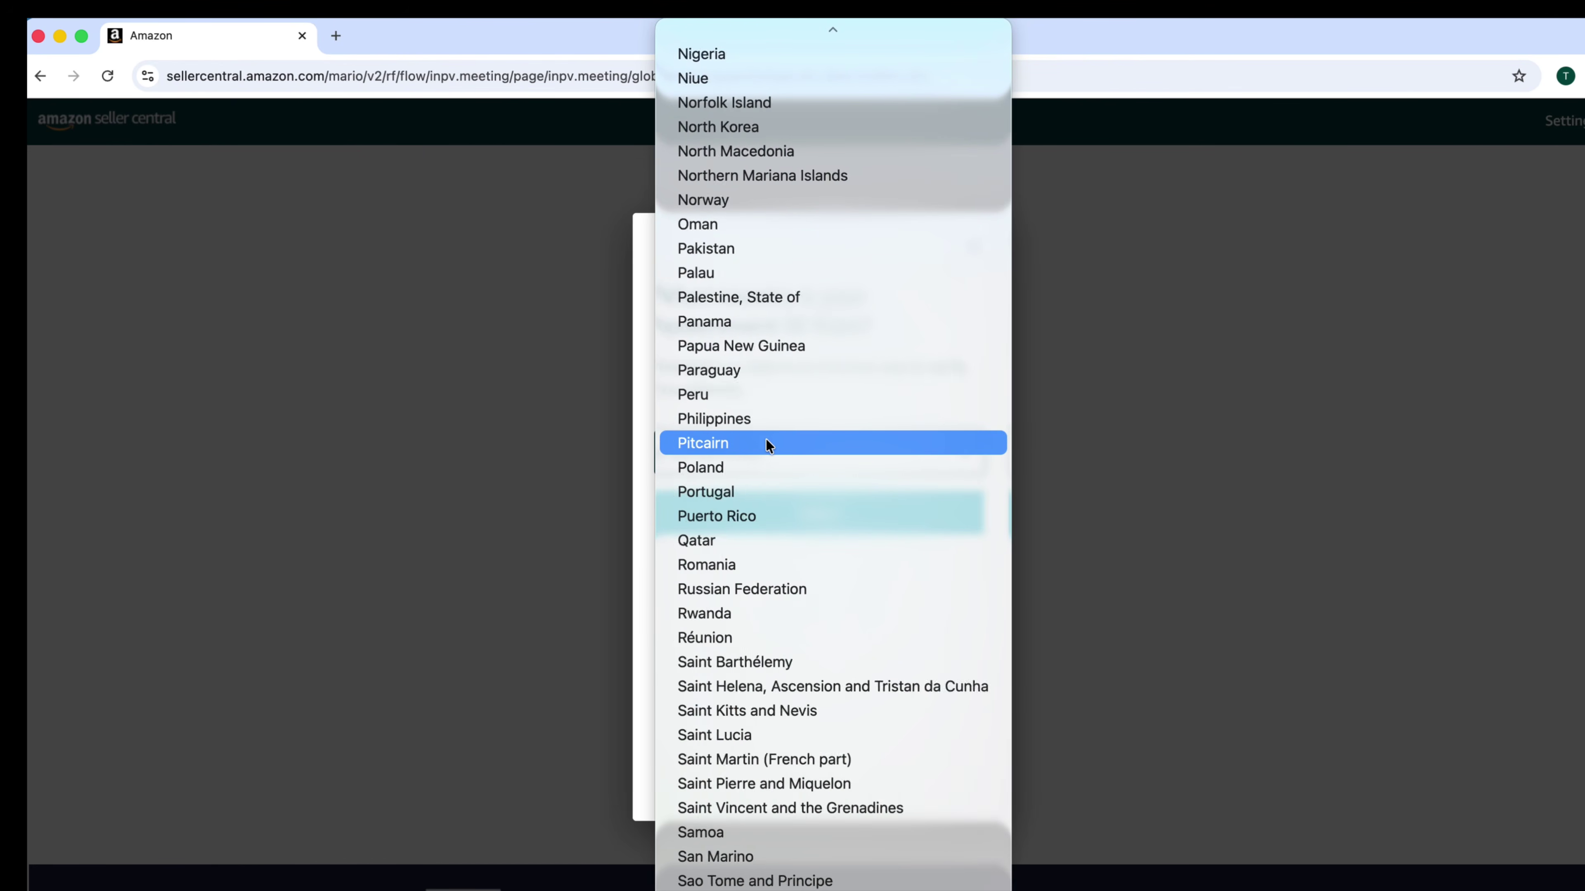
scroll(766, 440, up, 20)
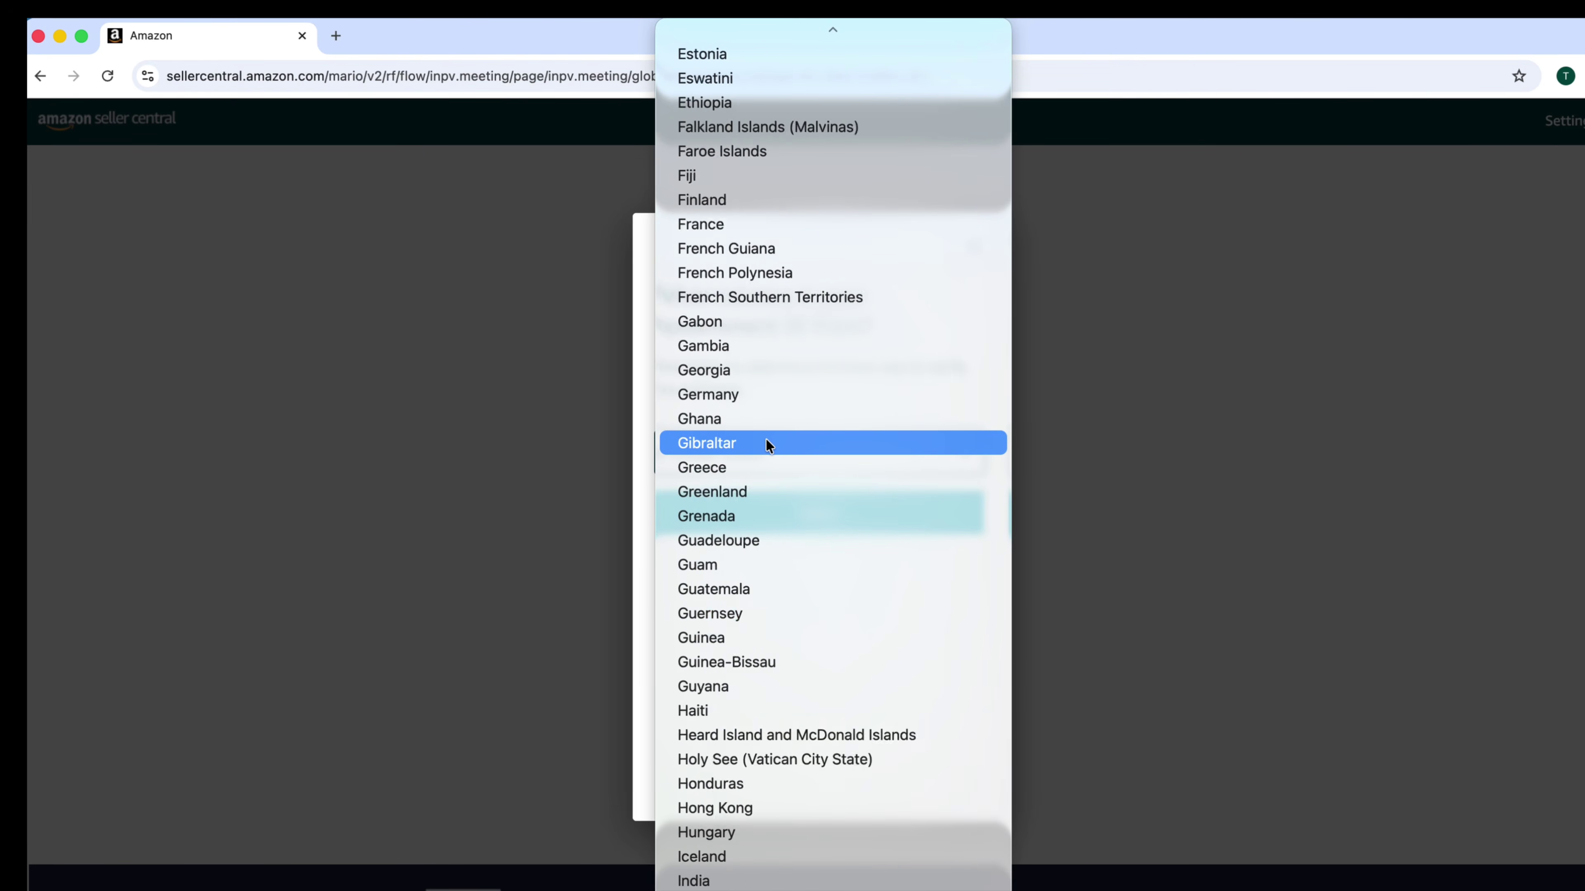
scroll(767, 443, down, 10)
click(721, 446)
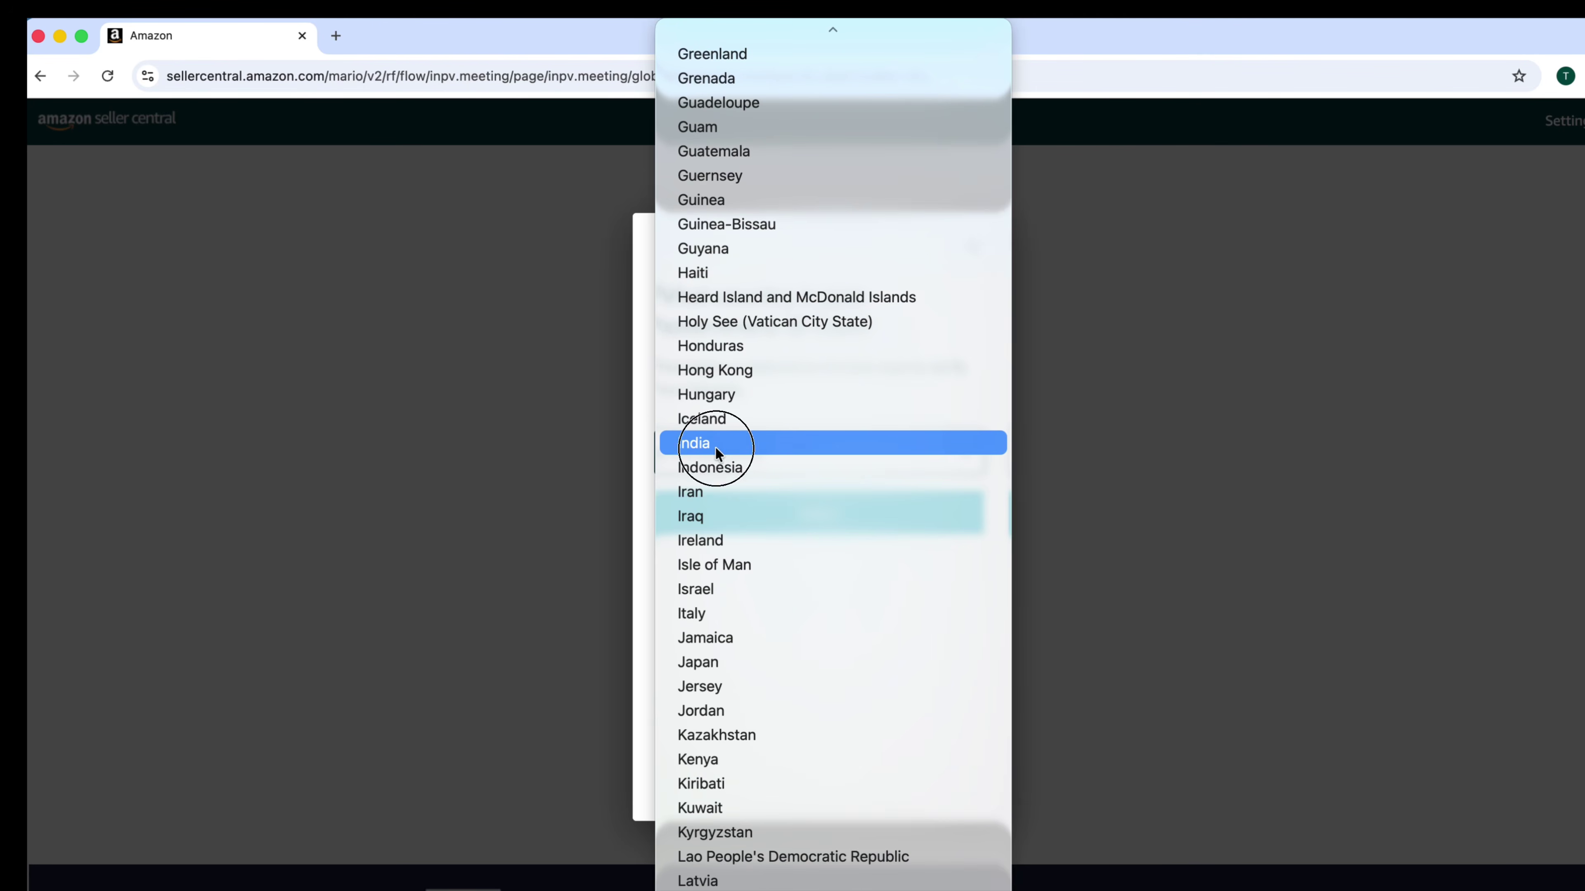
click(792, 517)
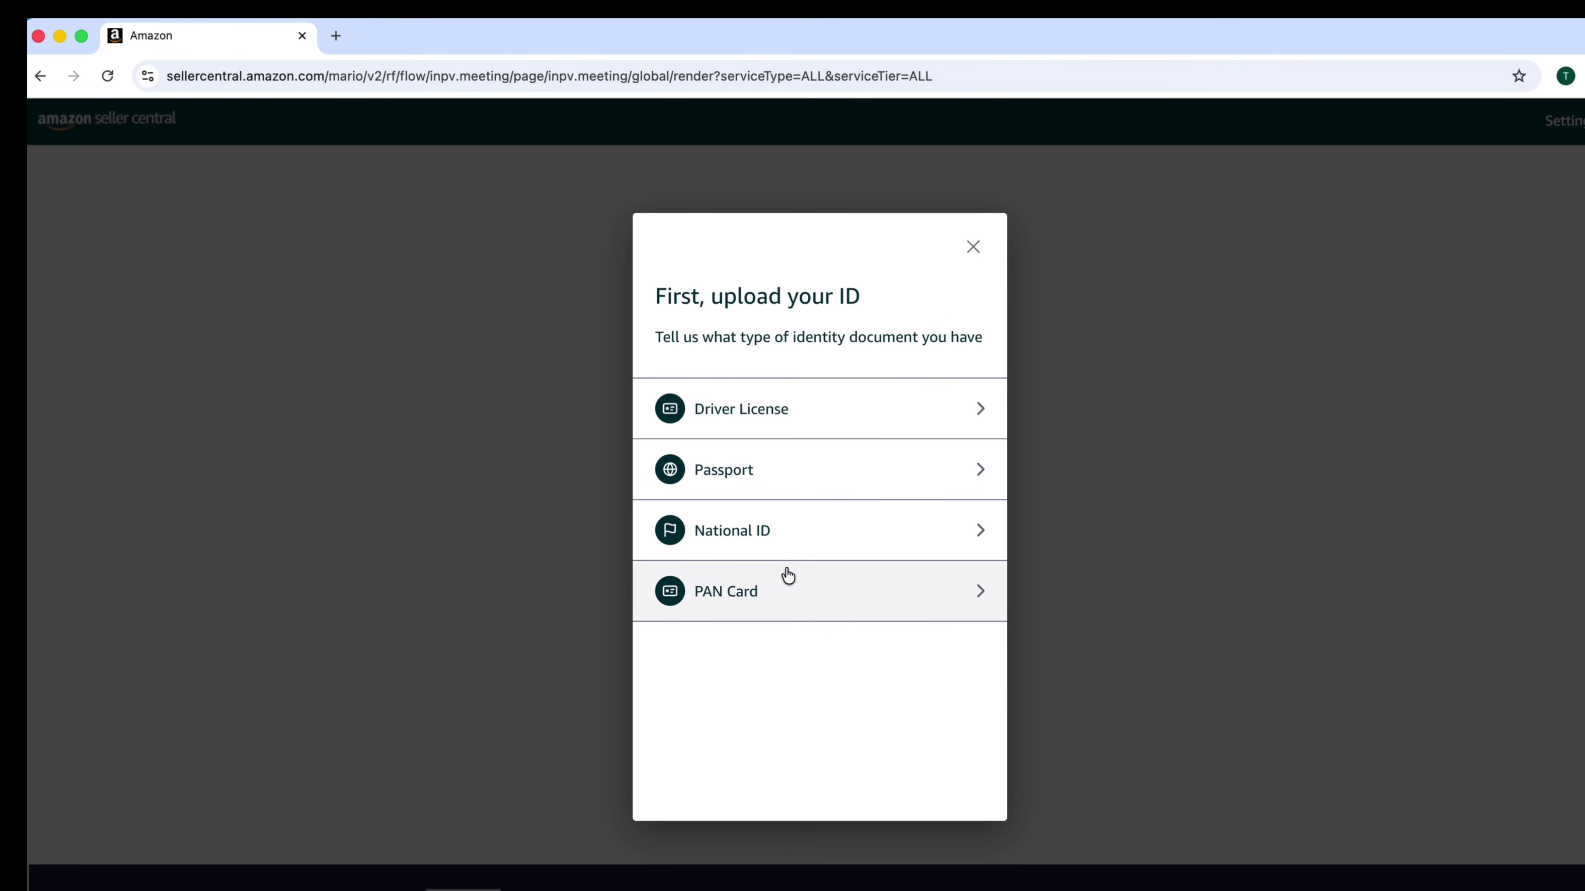
Step: Select National ID, allow camera access in macOS and Chrome, and capture the ID's front
click(799, 538)
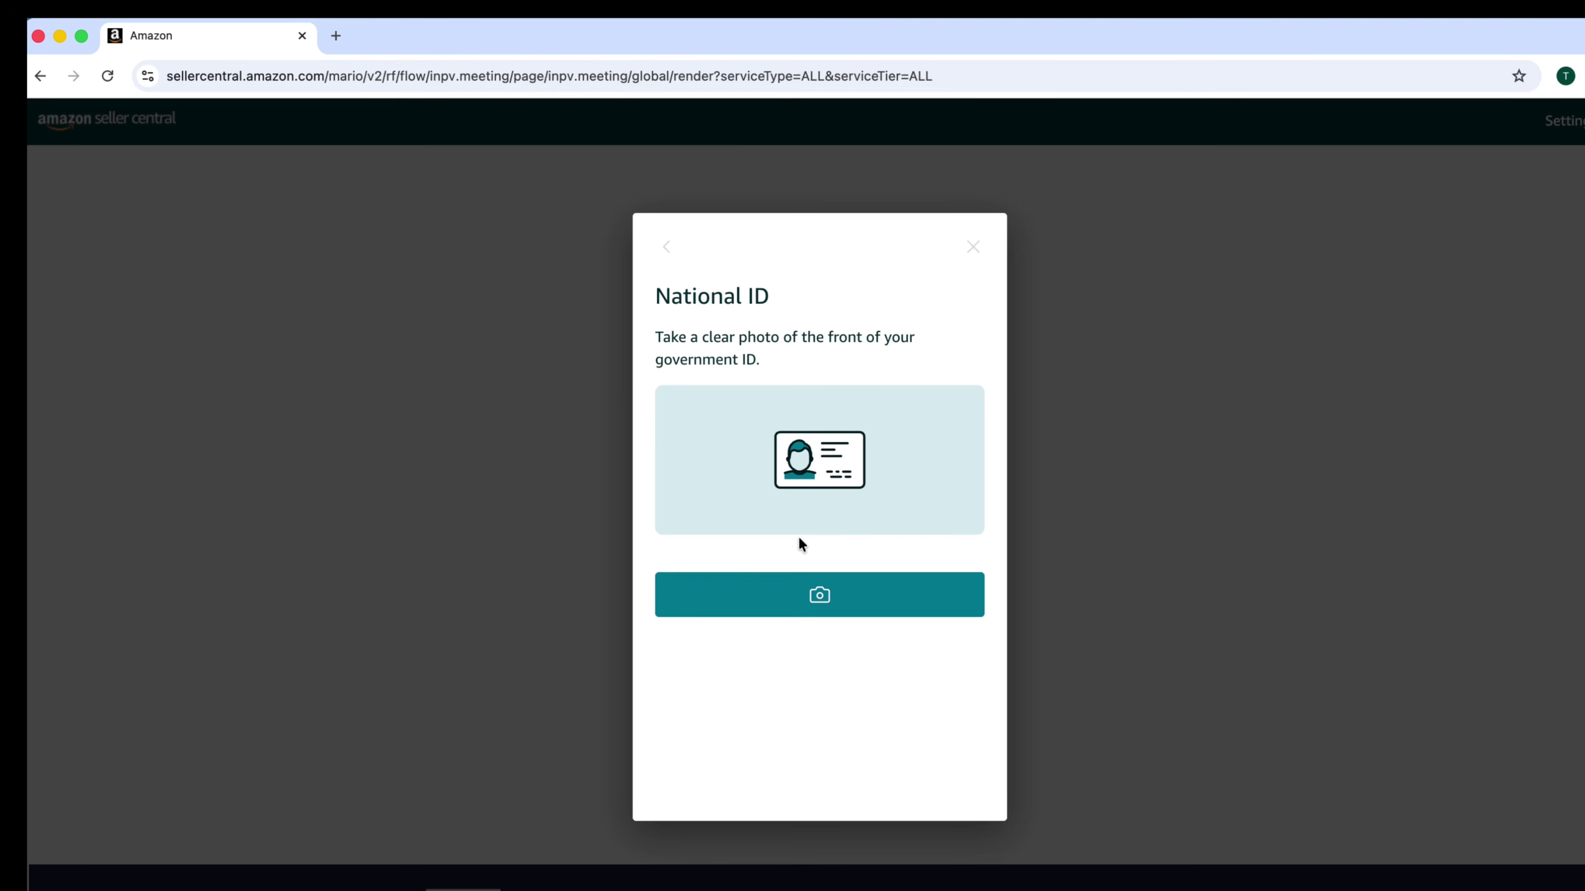
click(801, 598)
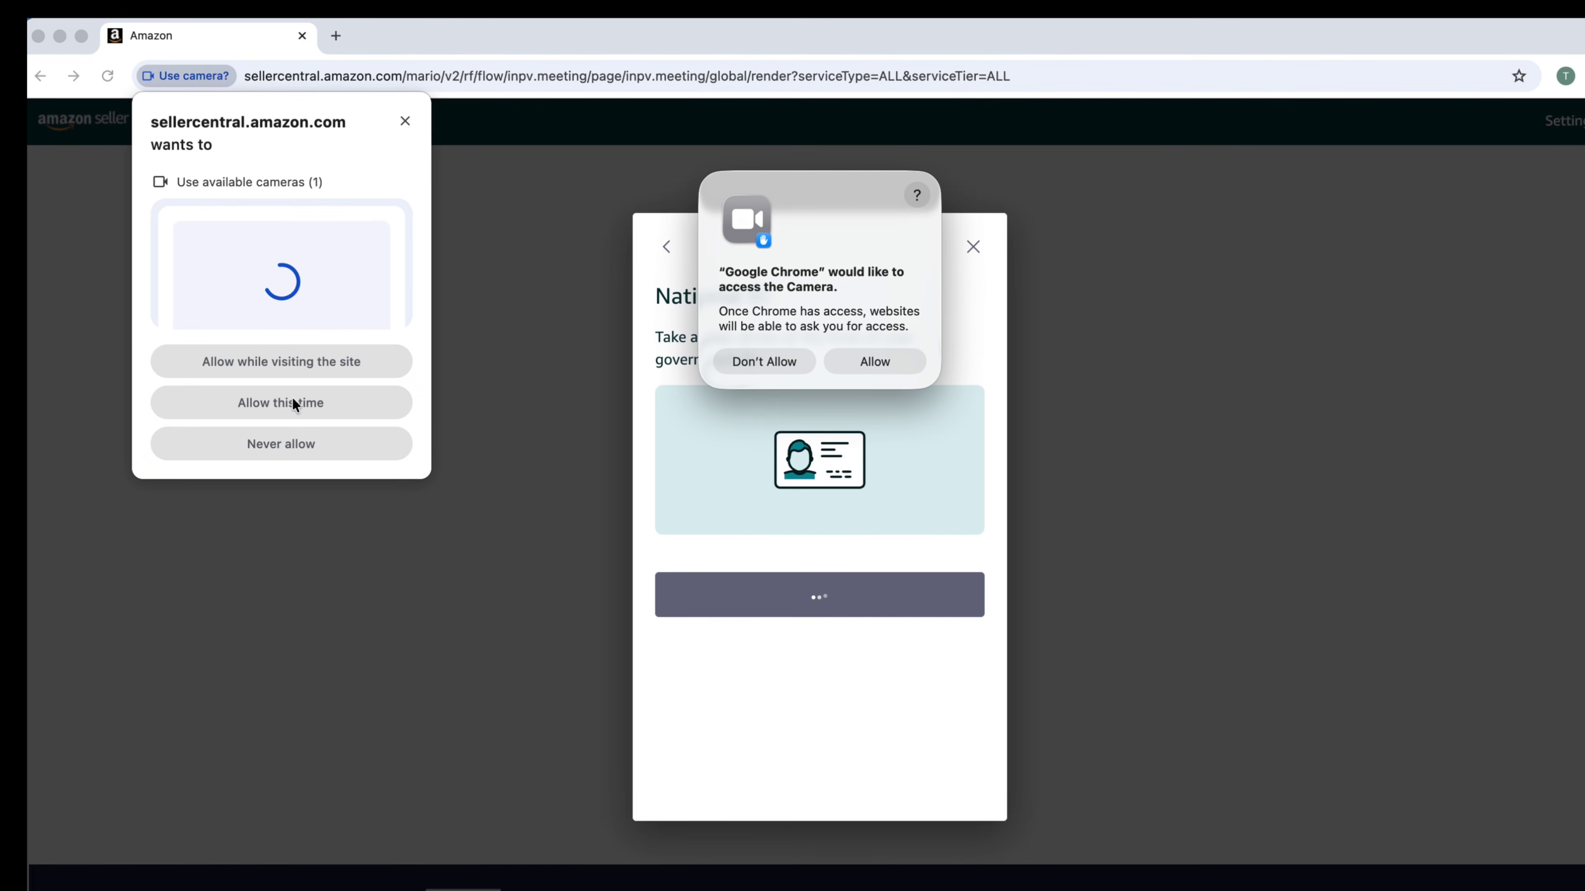
click(863, 362)
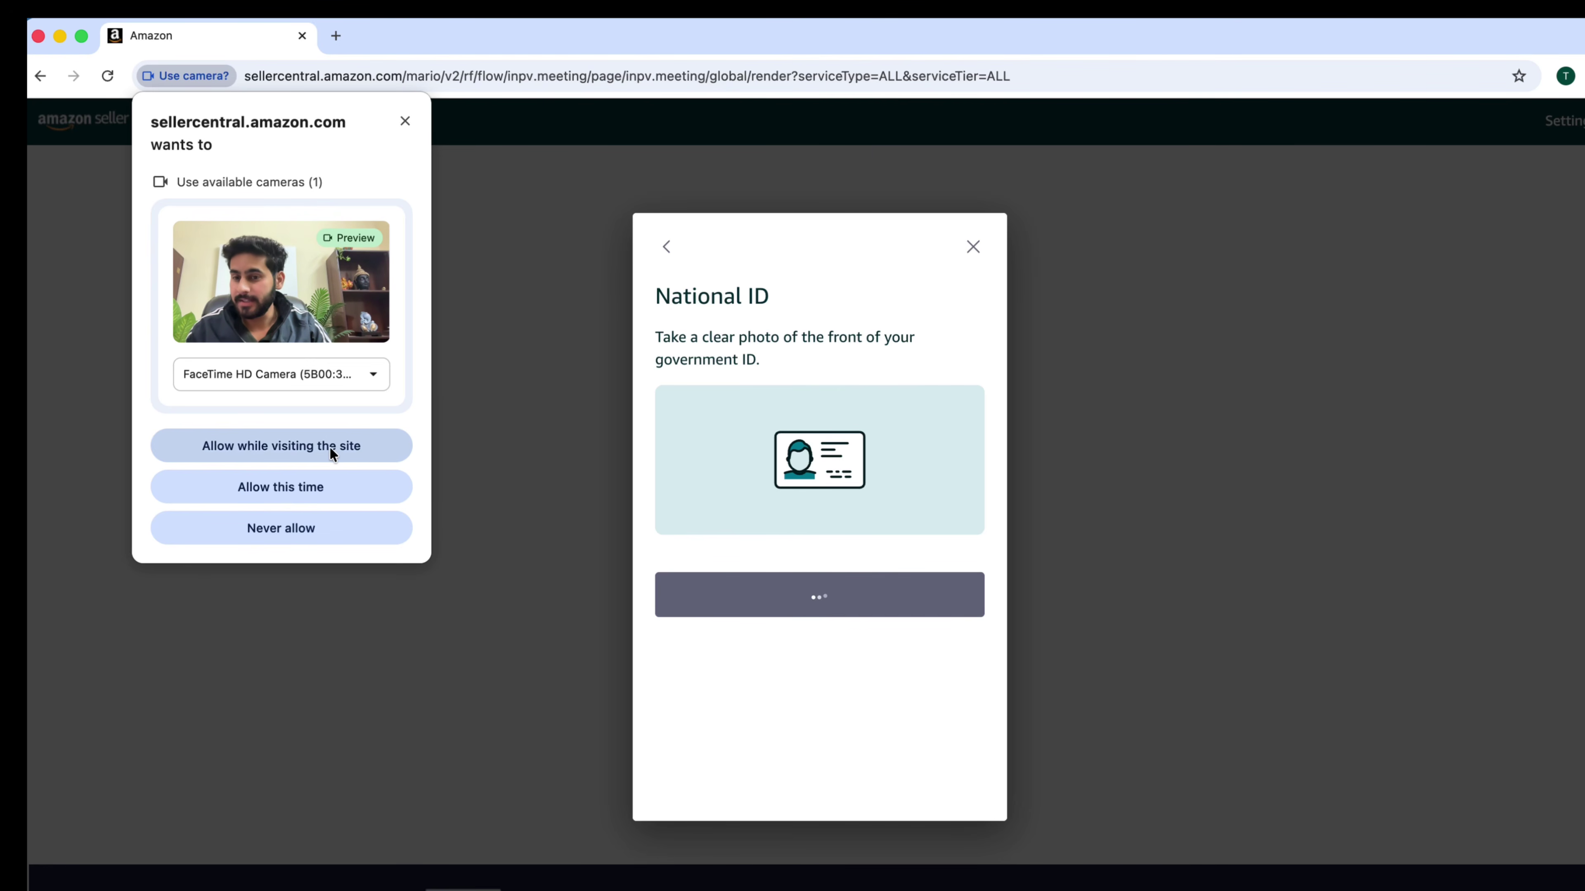
click(310, 486)
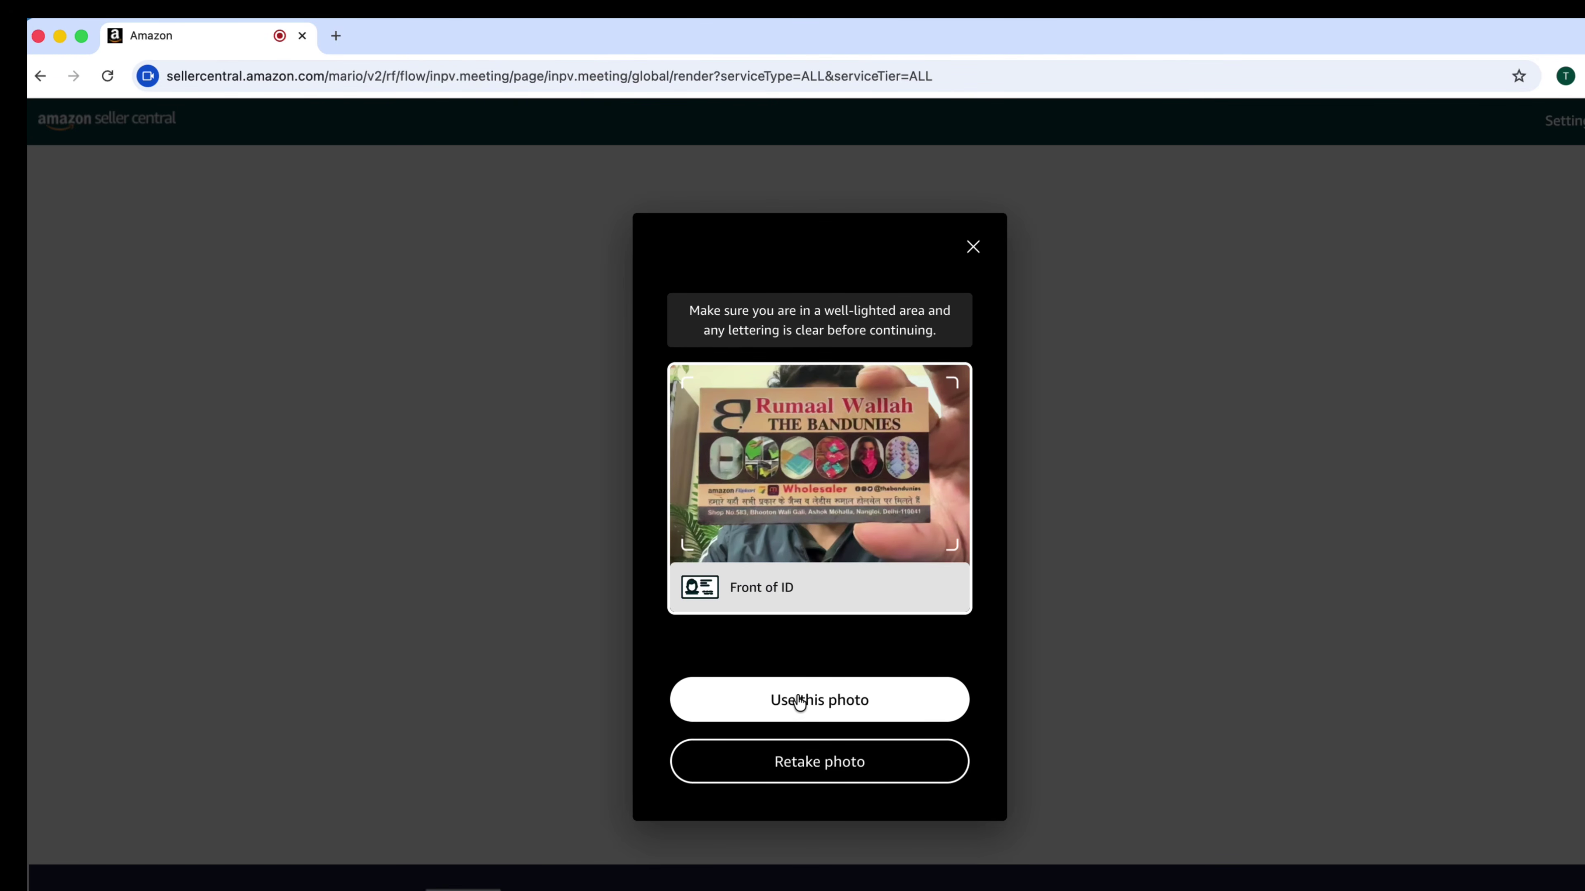
Step: Accept the front-of-ID photo, then capture and upload the back-of-ID photo
click(800, 700)
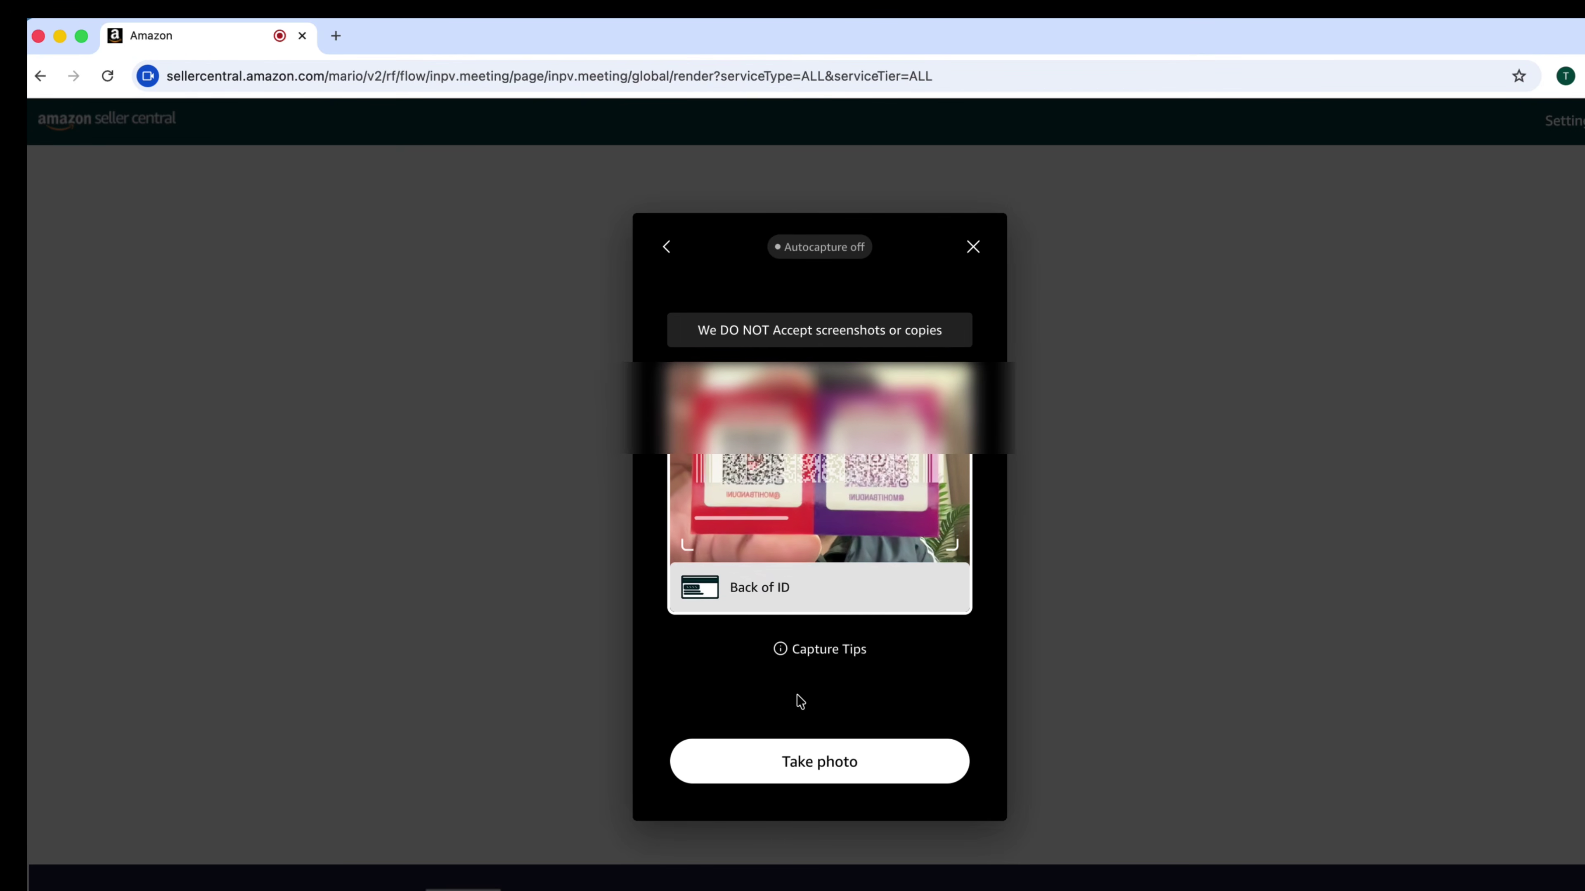
click(822, 767)
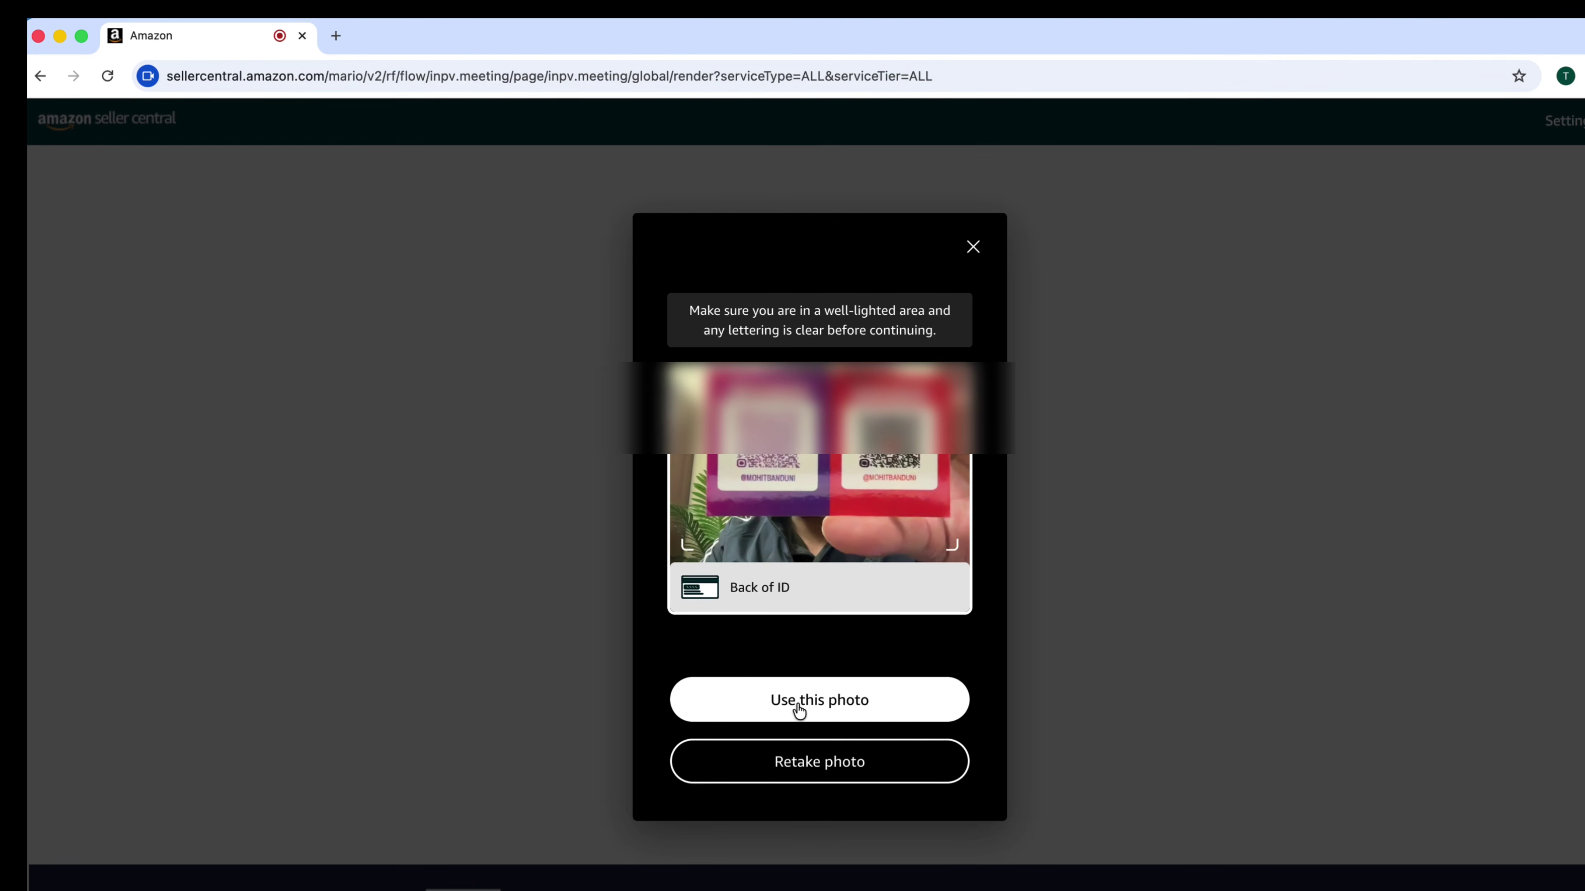
click(798, 708)
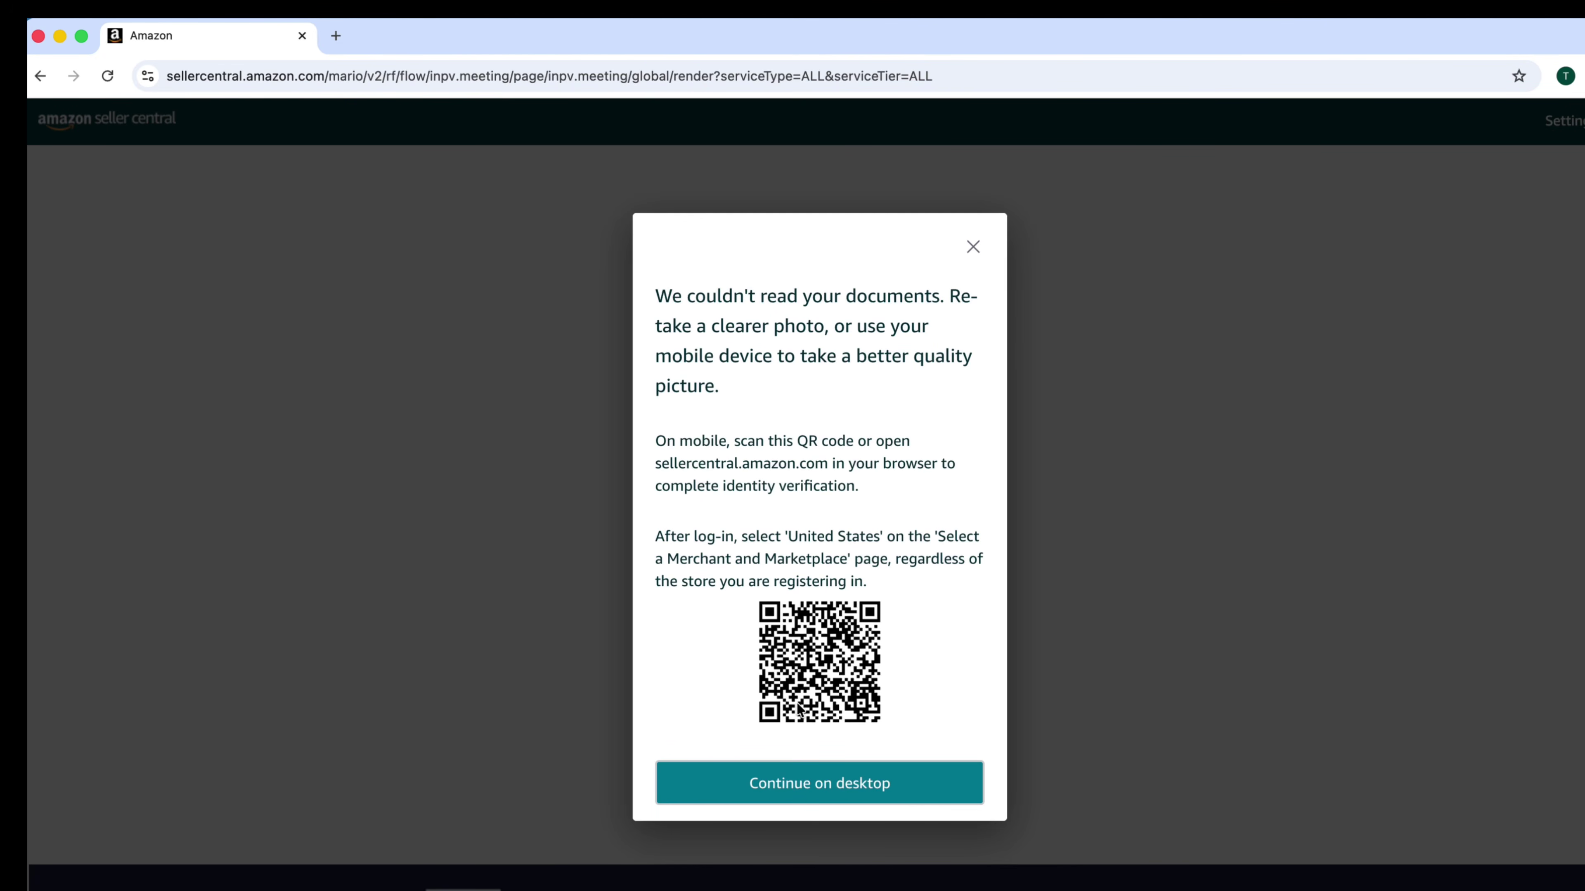
Step: Exit and confirm cancelling the identity check, then dismiss the Session expired message
click(974, 248)
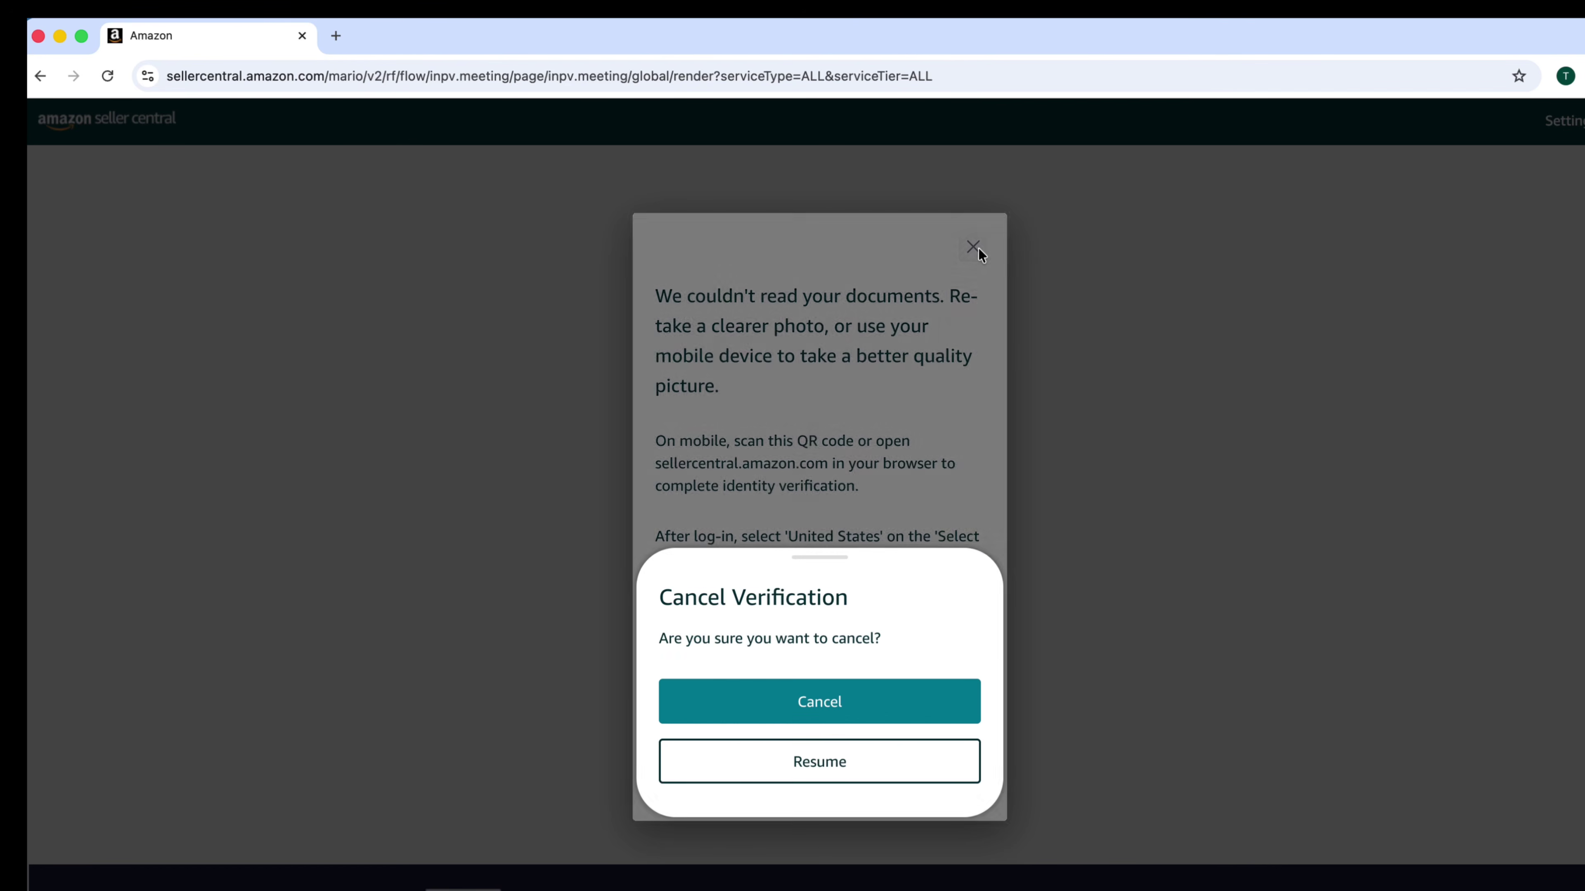
click(821, 703)
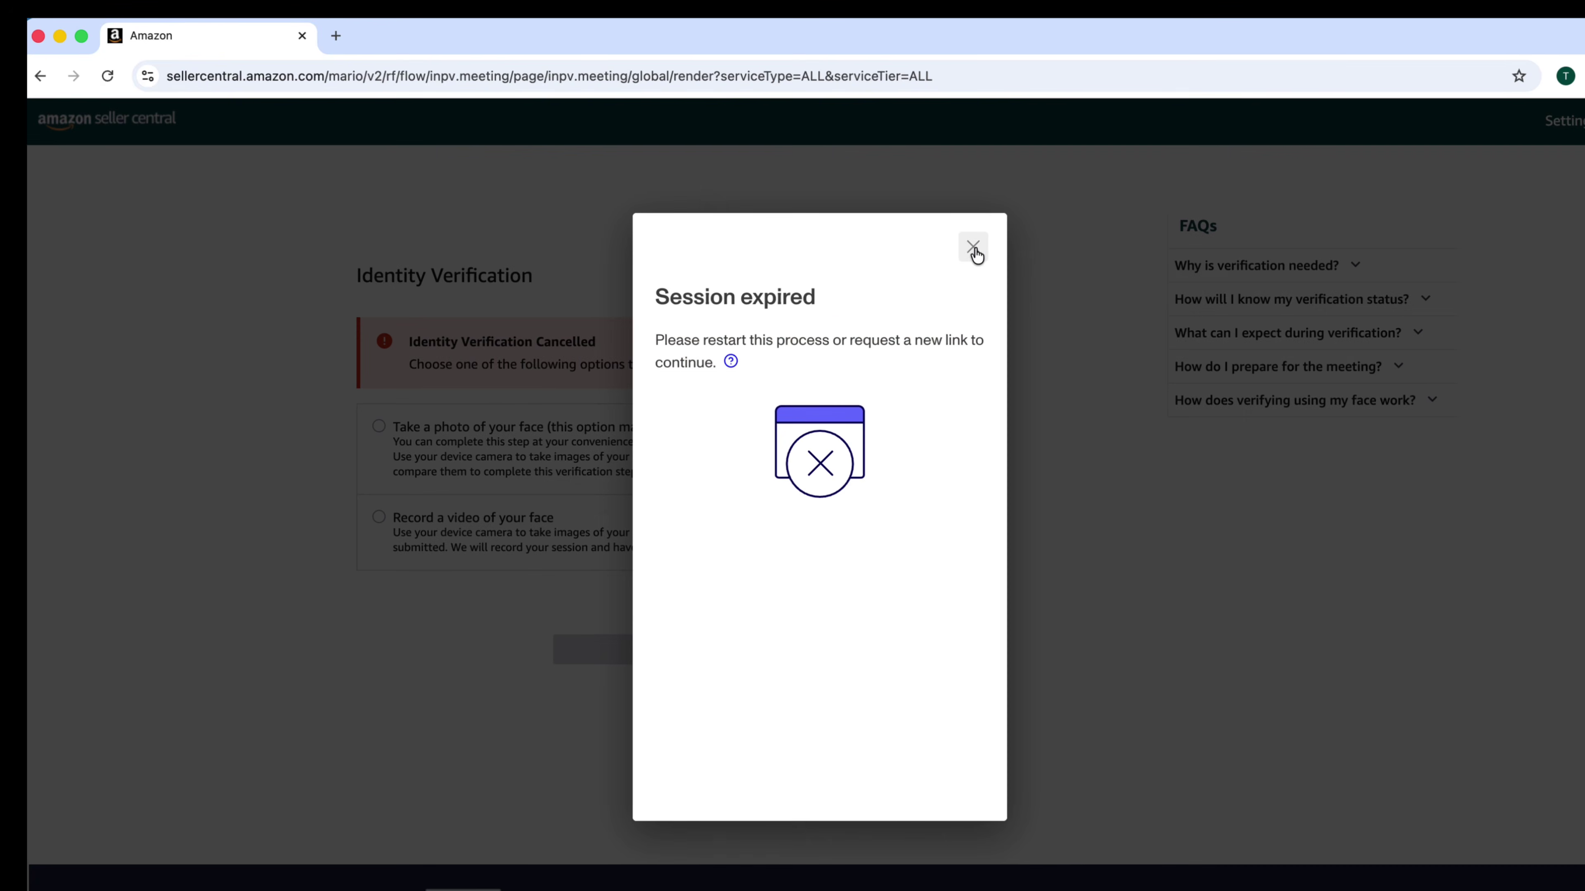
click(975, 248)
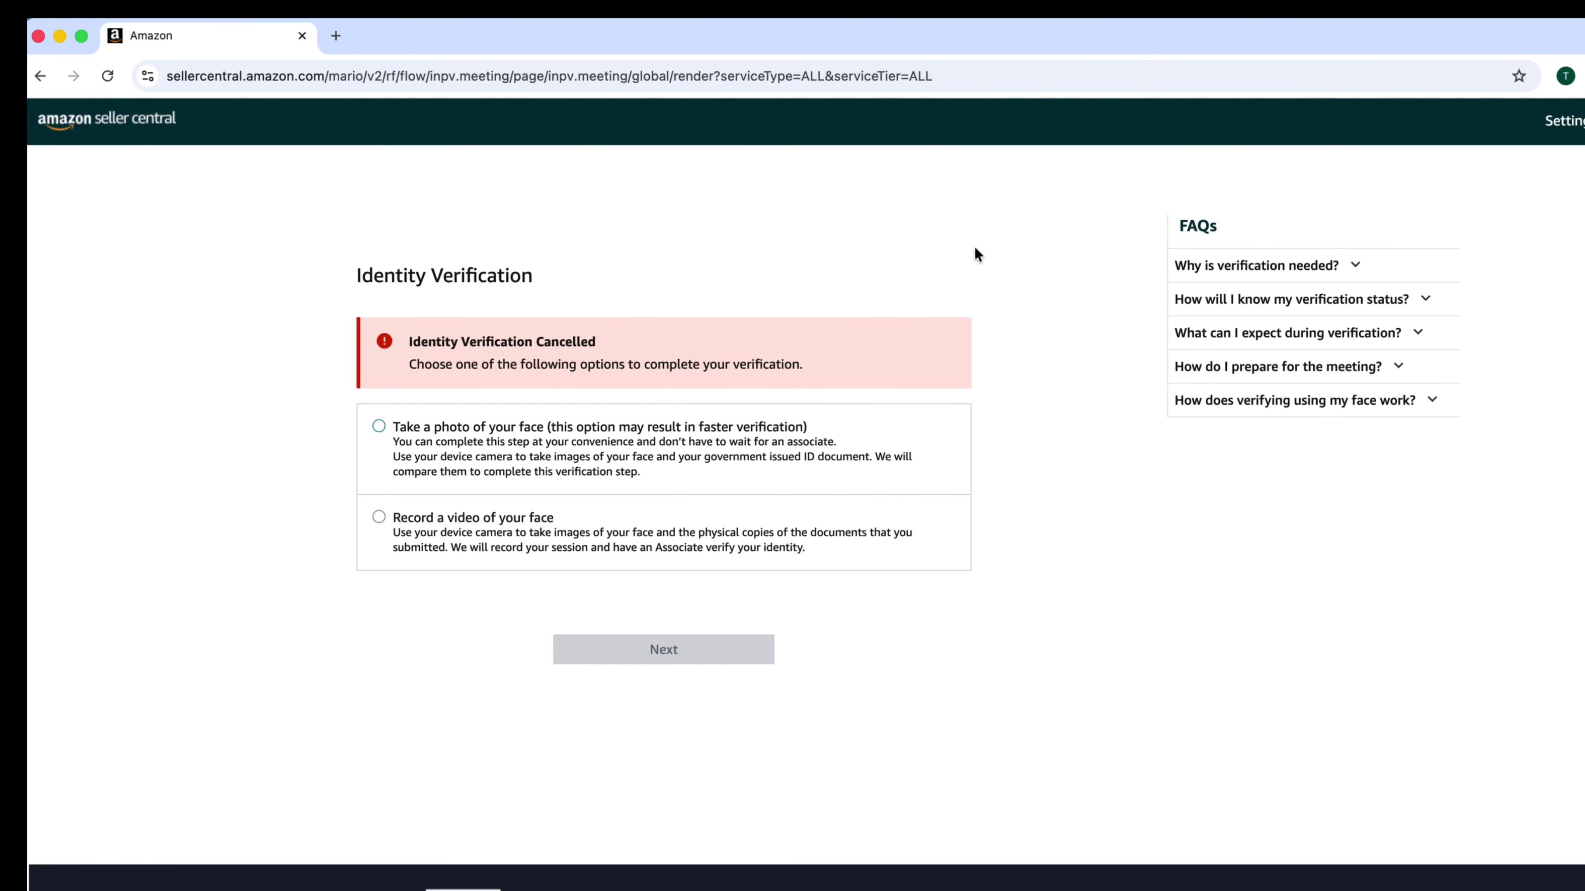